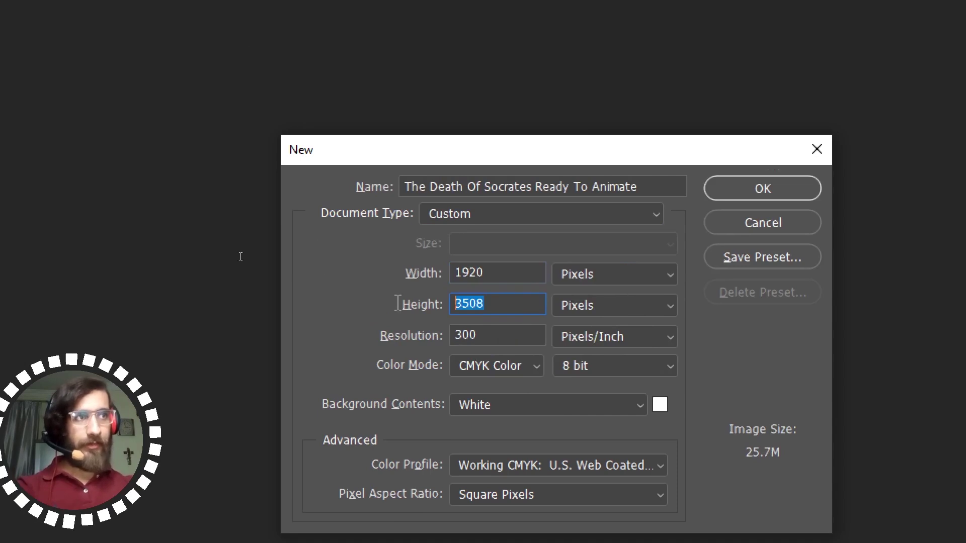
Step: Create the new document with a height of 1080 pixels and the RGB Color mode
type("1080")
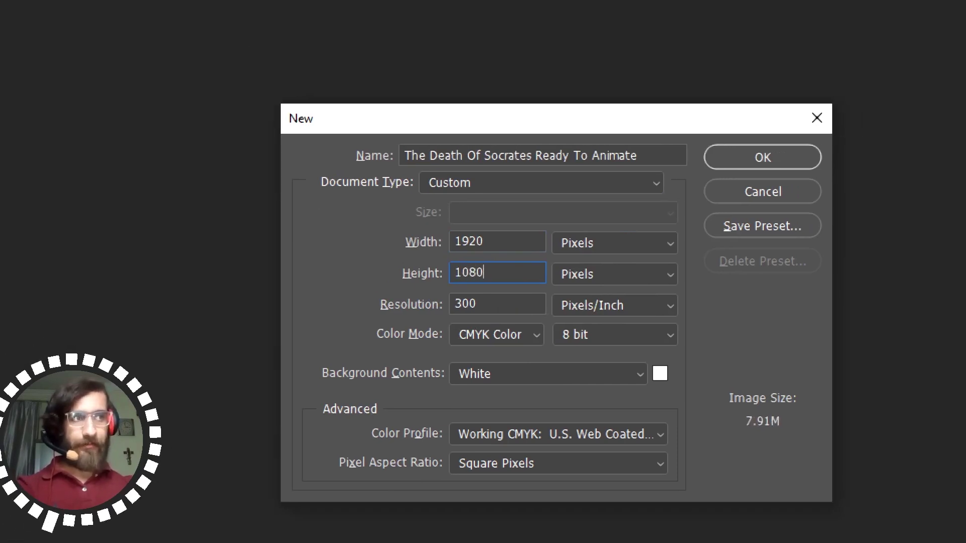
left_click(477, 335)
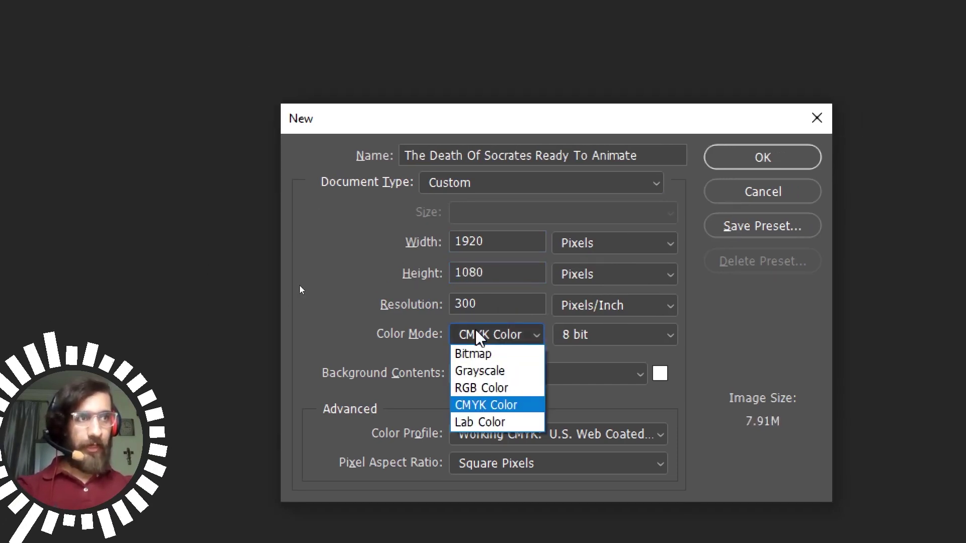
left_click(503, 389)
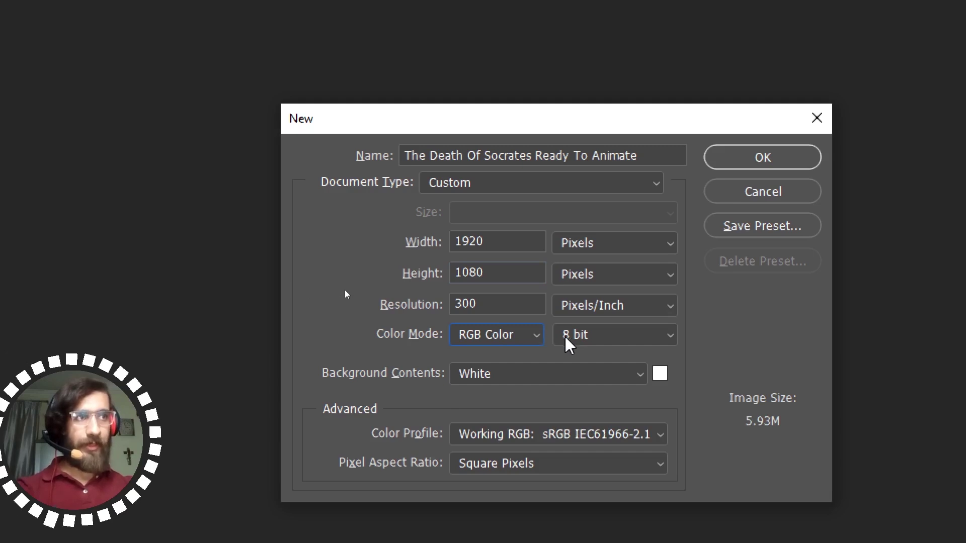
left_click(765, 156)
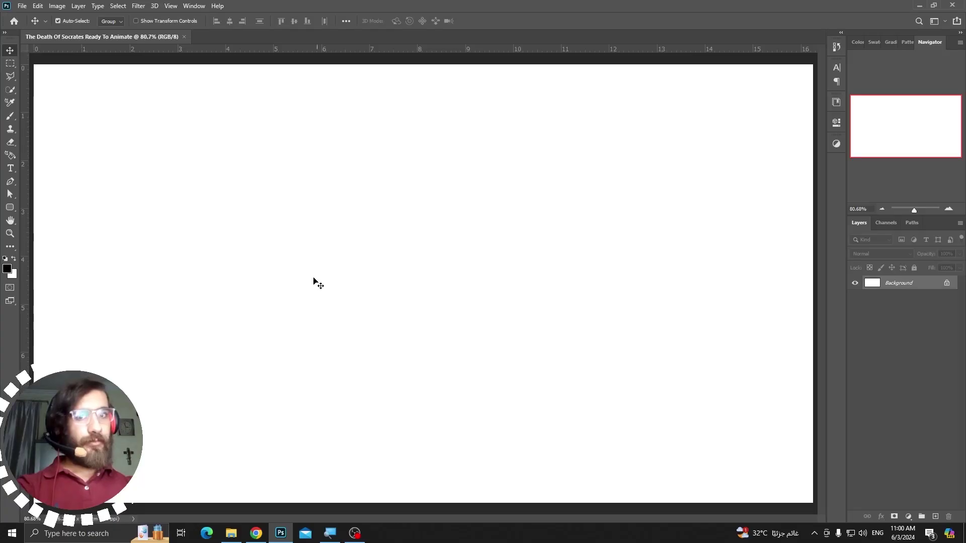
Step: Place the image The Death Of Socrates from its File Explorer folder into the blank document
left_click(286, 532)
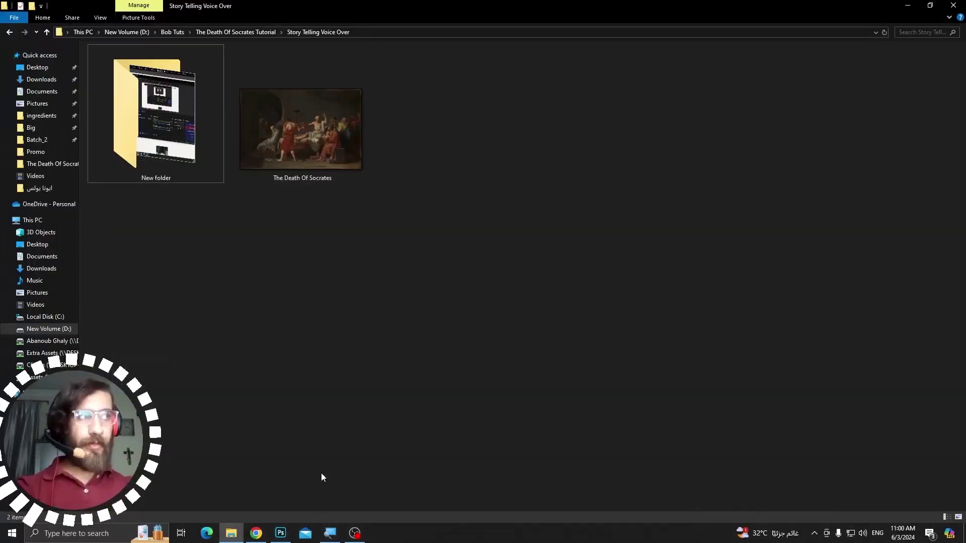
left_click_drag(318, 182, 493, 328)
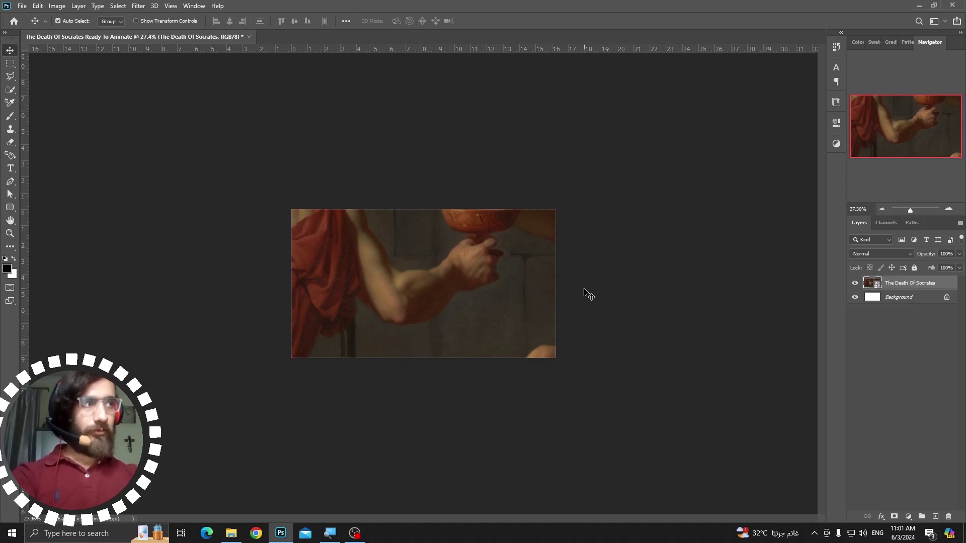
key("Return")
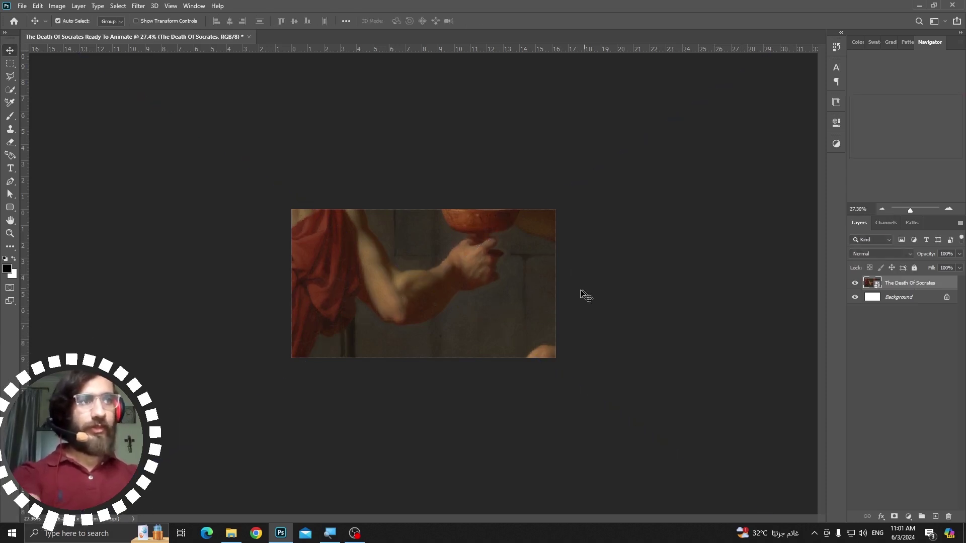
Step: Scale the placed painting down proportionally about its centre so the scene with the figures fills the canvas
key("z")
left_click_drag(577, 256, 512, 315)
key("ctrl+t")
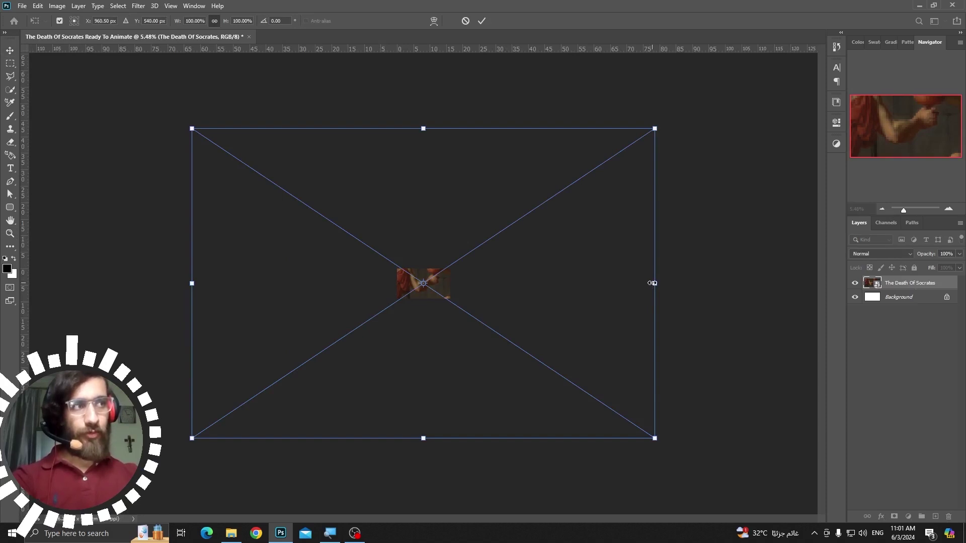
left_click_drag(652, 283, 466, 331)
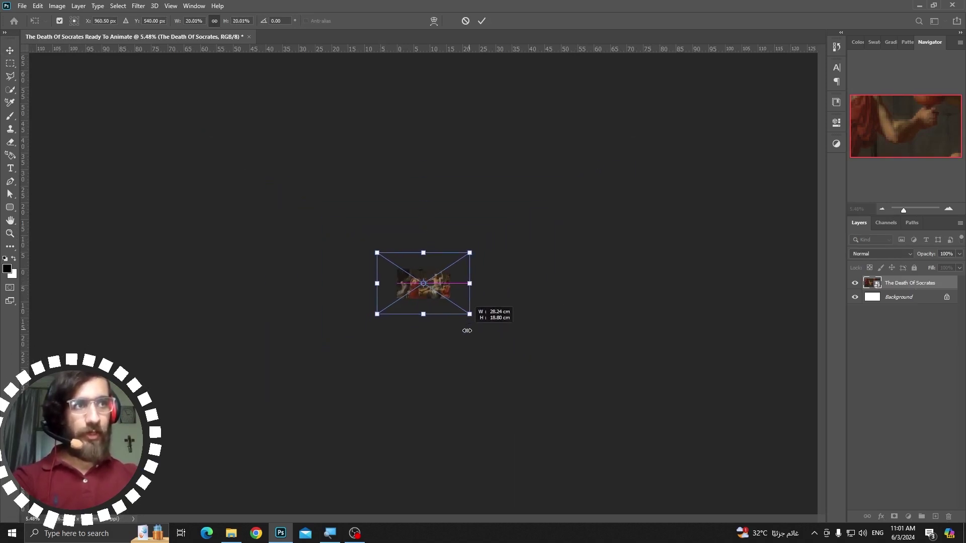
key("Return")
key("ctrl+0")
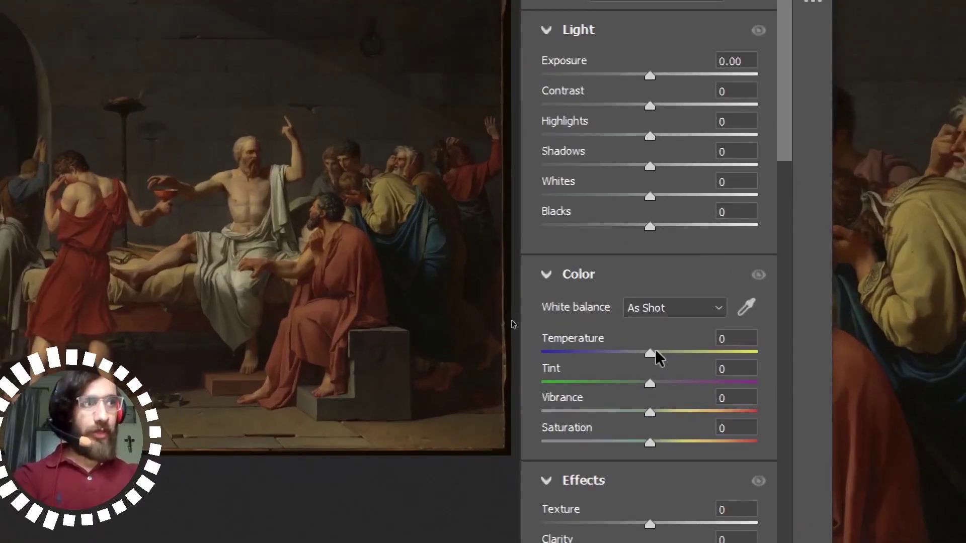
Step: Grade the painting with the Camera Raw filter: Temperature -26, Blacks -24, Exposure +0.60, and lower the Shadows
left_click_drag(649, 354, 628, 355)
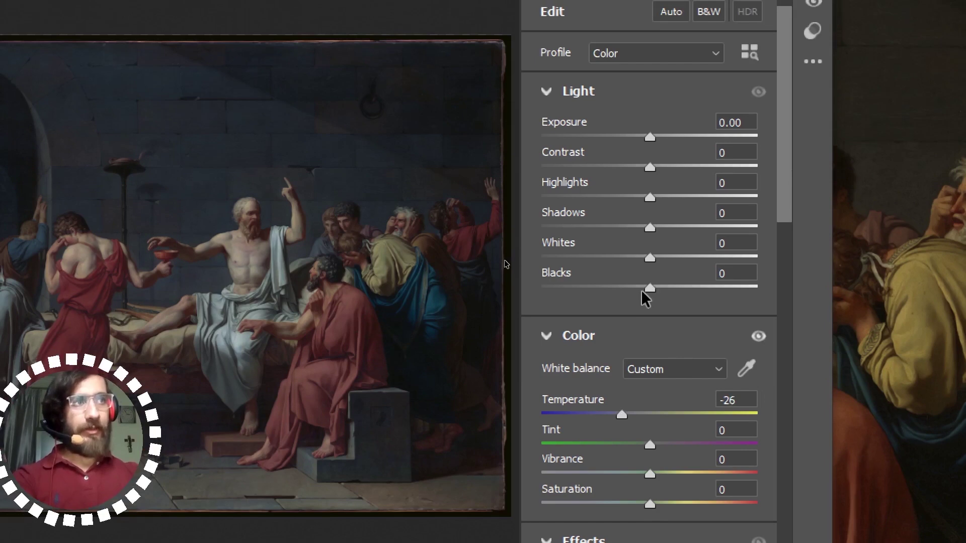
left_click_drag(640, 291, 623, 289)
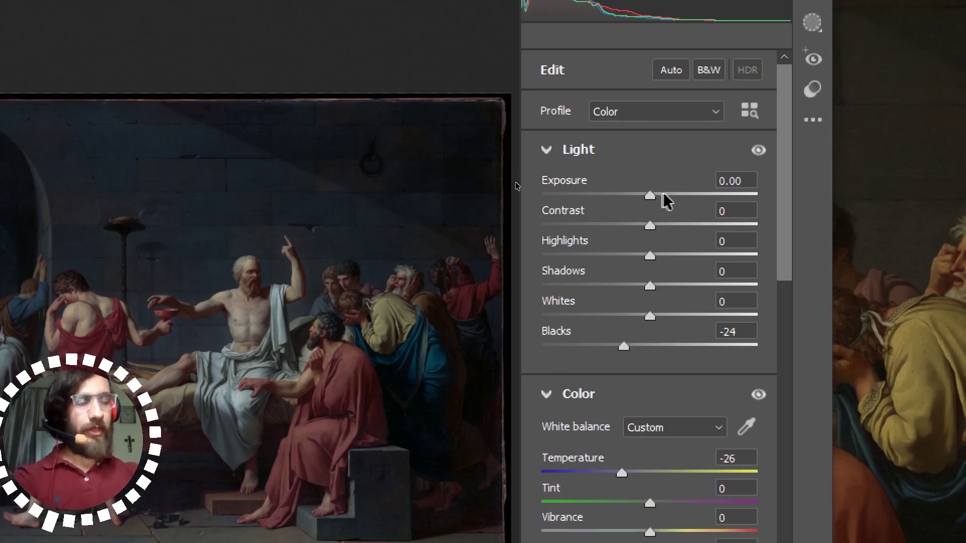
left_click(663, 195)
left_click_drag(664, 194, 667, 195)
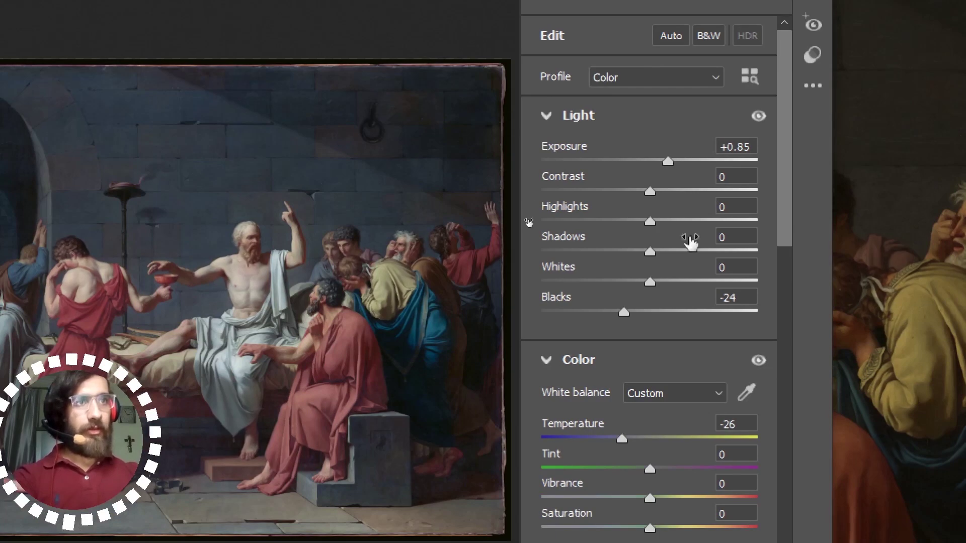
left_click_drag(664, 163, 660, 163)
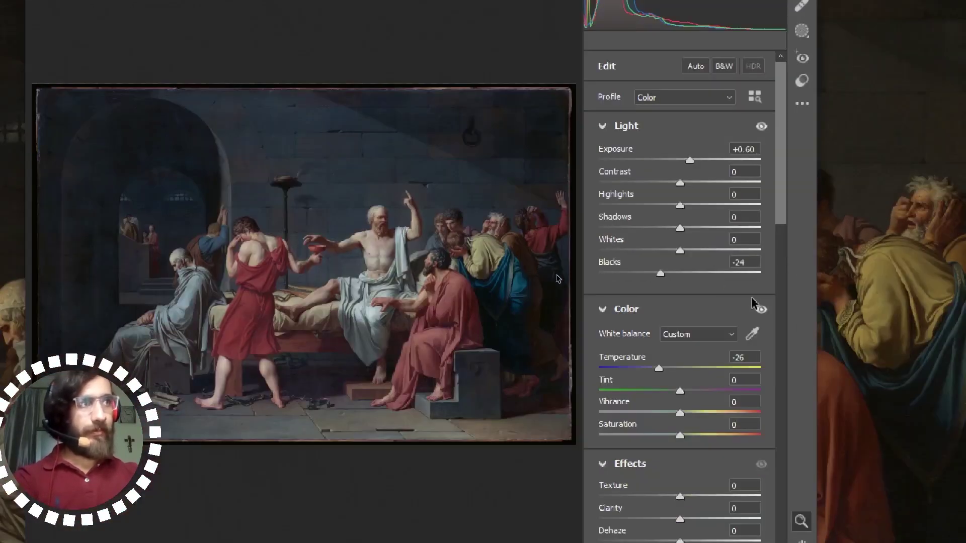
left_click_drag(680, 228, 598, 227)
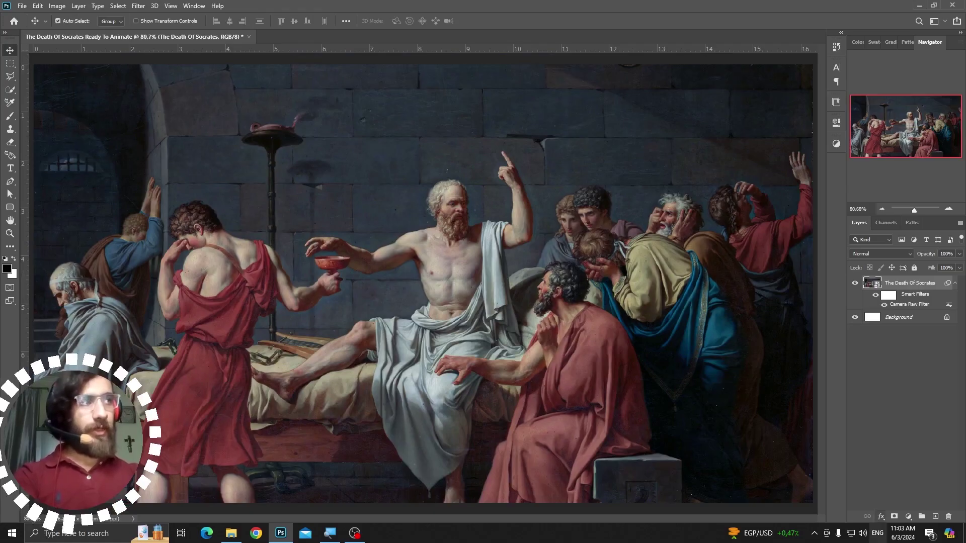
Step: Add a Color Lookup adjustment layer above the painting using the 3Strip.look 3D LUT
left_click(909, 518)
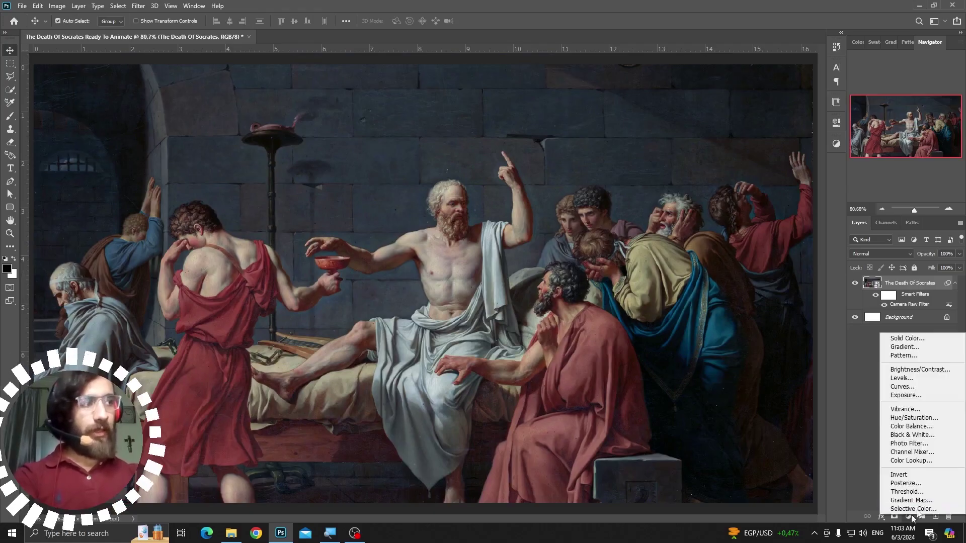
left_click(912, 460)
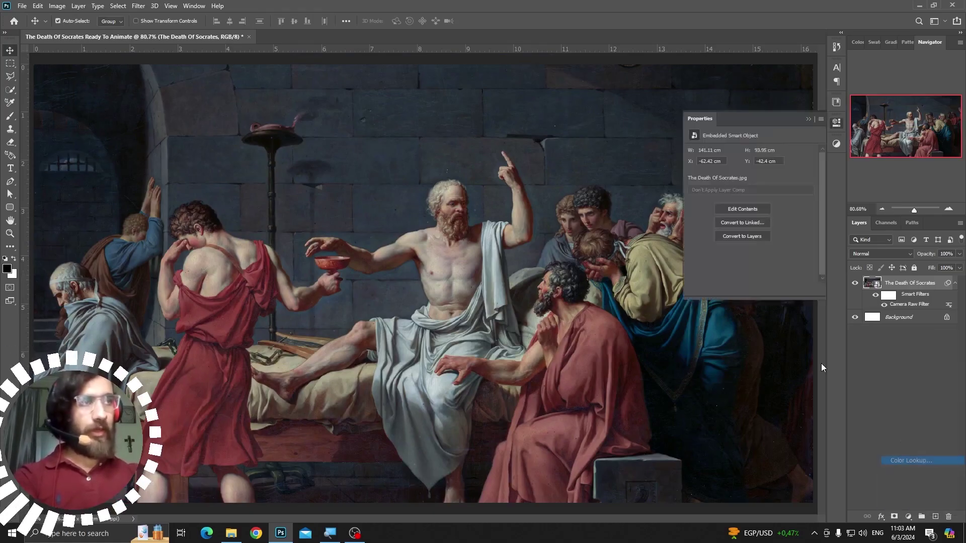
left_click(752, 152)
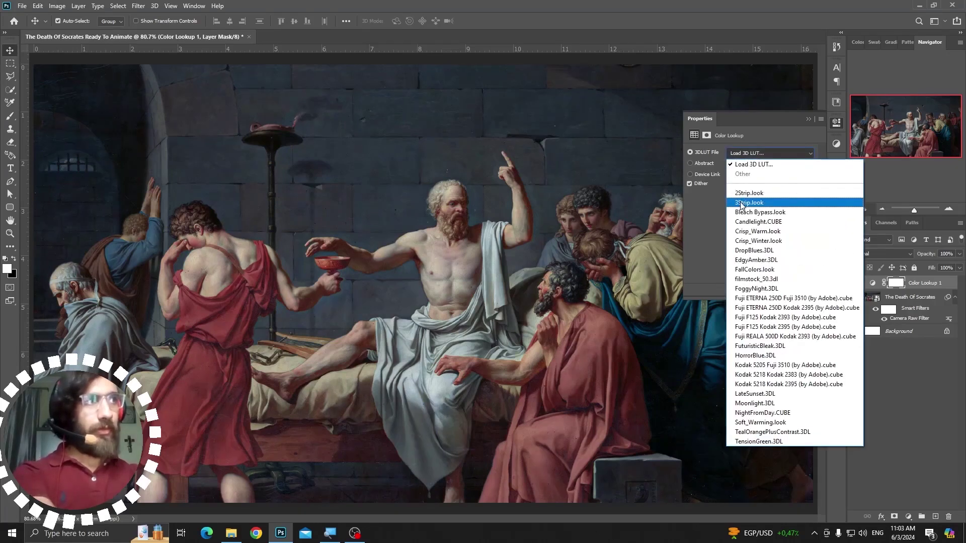
left_click(744, 201)
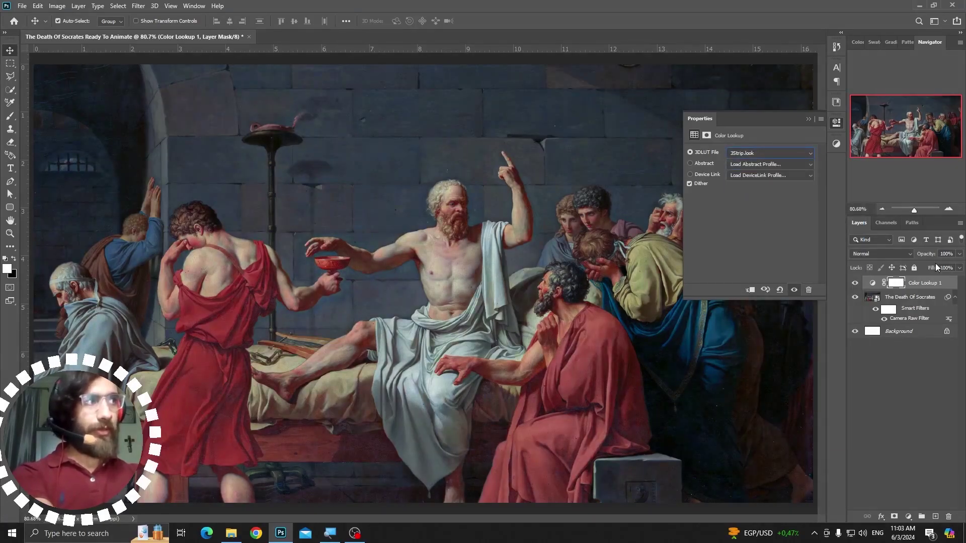
Step: Set the Color Lookup layer's fill to 60% and merge it with the painting layer
left_click(948, 268)
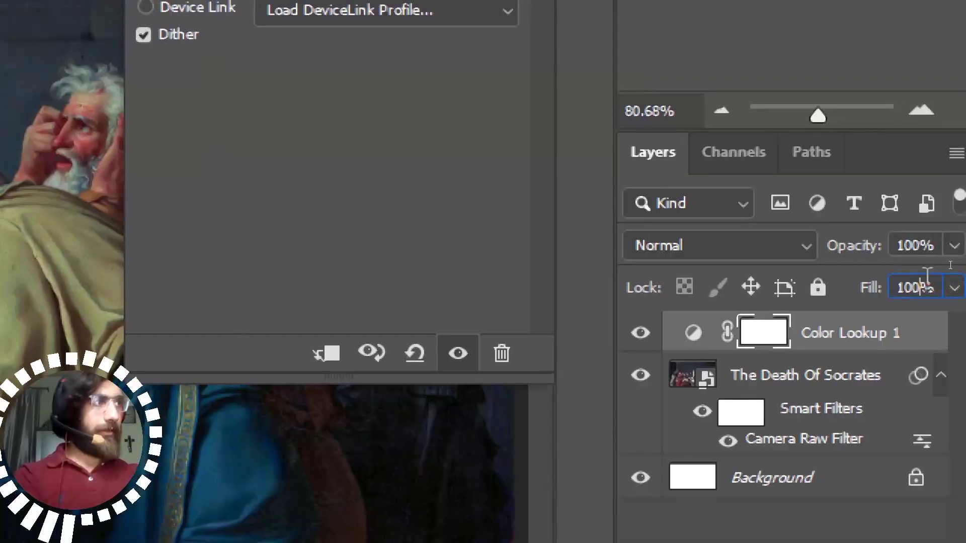
double_click(928, 277)
type("60")
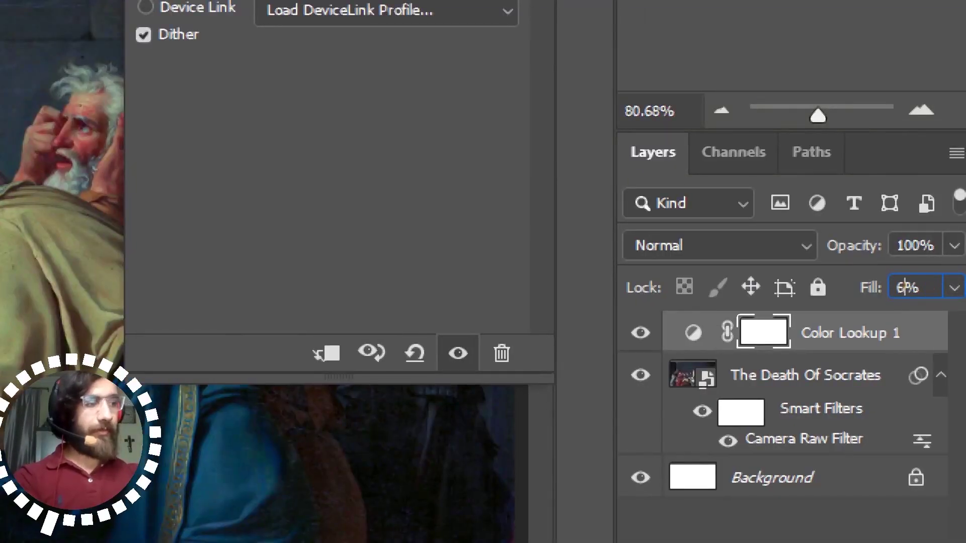
key("Return")
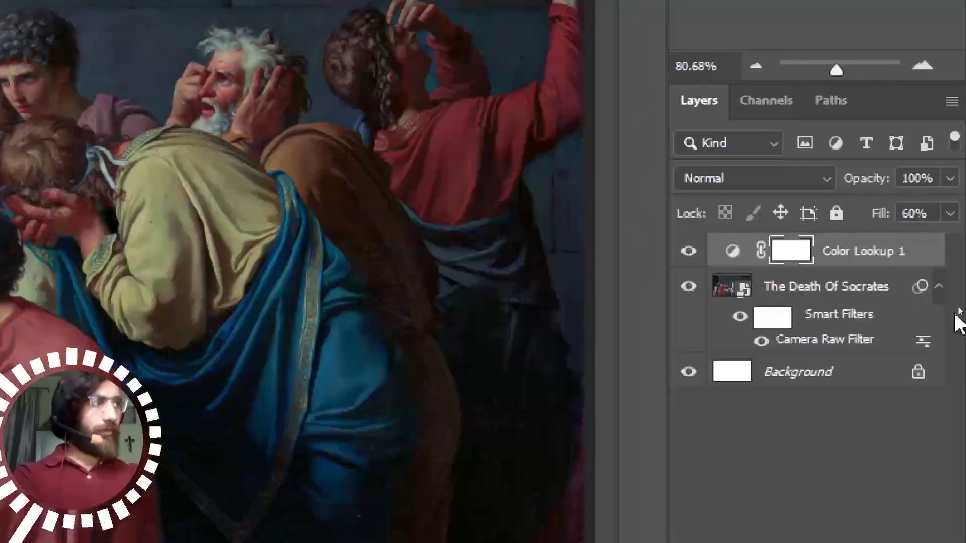
left_click(863, 294, "shift")
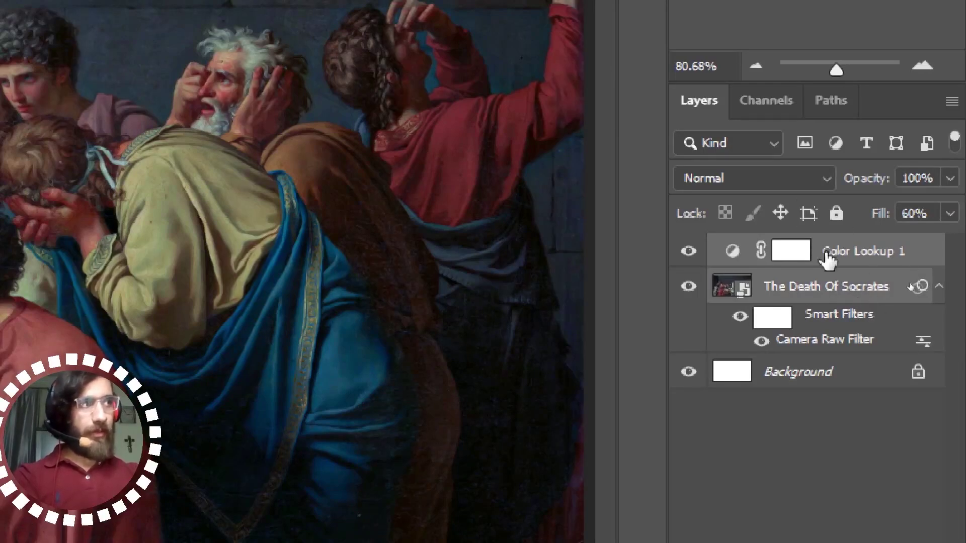
key("ctrl+e")
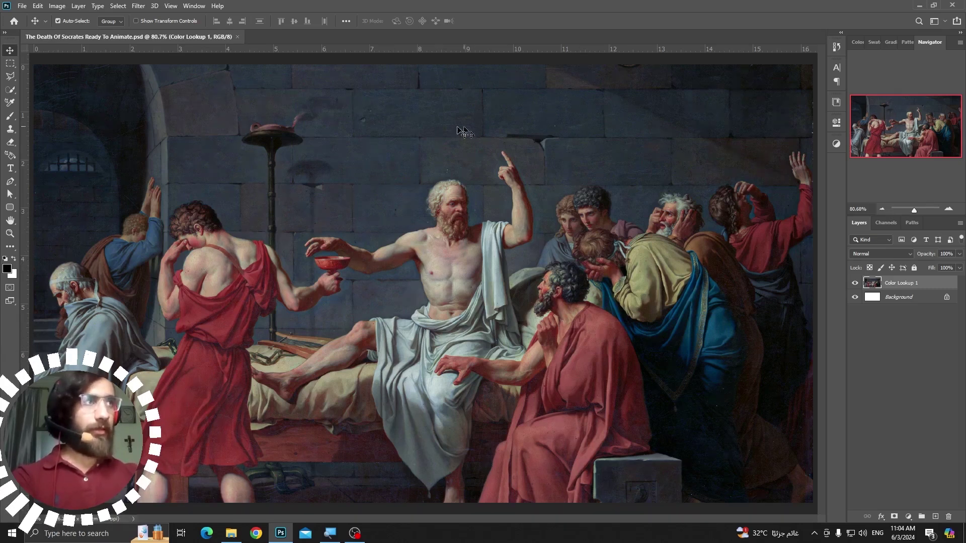
Step: Start a Pen tool path at the wrist of the raised hand on the painting's right edge and trace around its fingers
key("z")
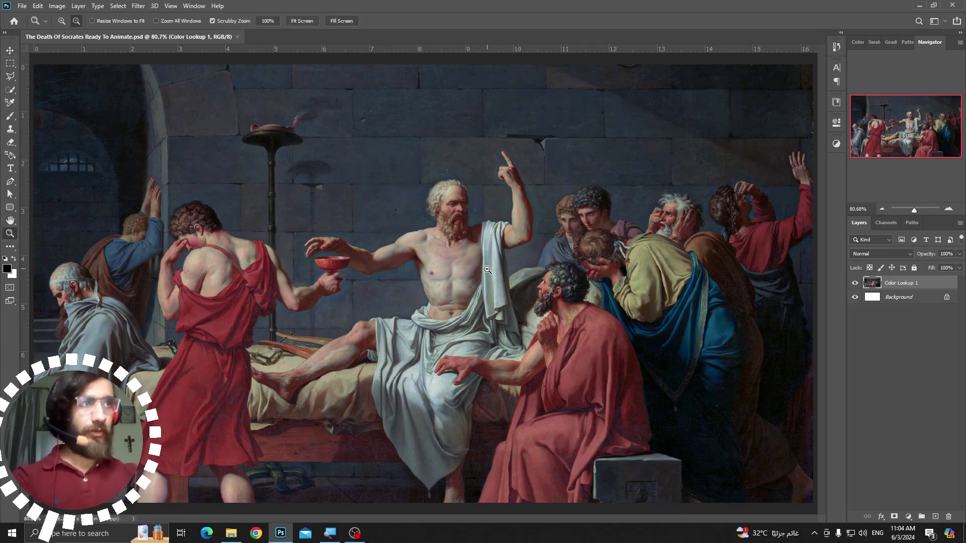
left_click_drag(488, 275, 474, 276)
left_click_drag(622, 244, 527, 268)
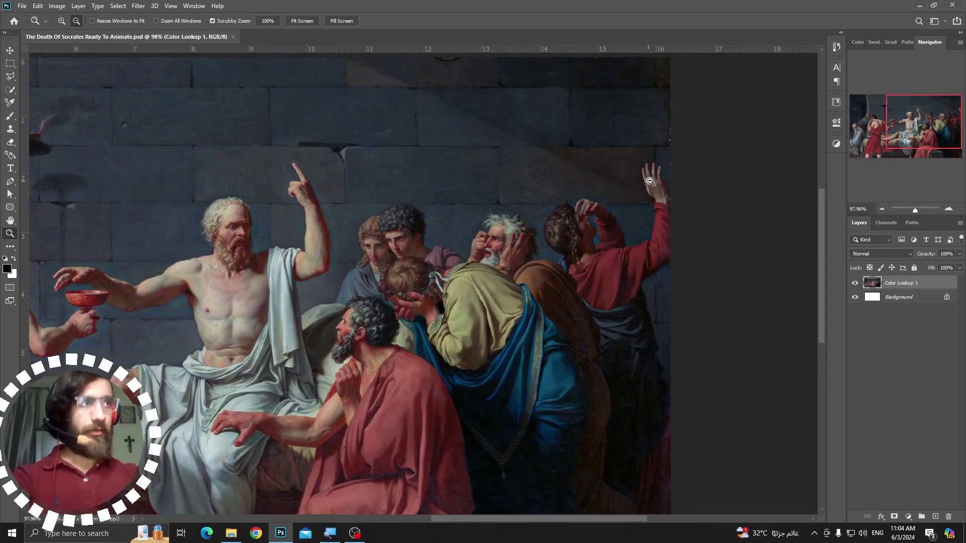
mouse_move(650, 181)
left_mouse_down()
mouse_move(677, 184)
mouse_move(647, 215)
left_mouse_up()
mouse_move(379, 256)
left_mouse_down()
mouse_move(598, 263)
mouse_move(211, 226)
left_mouse_up()
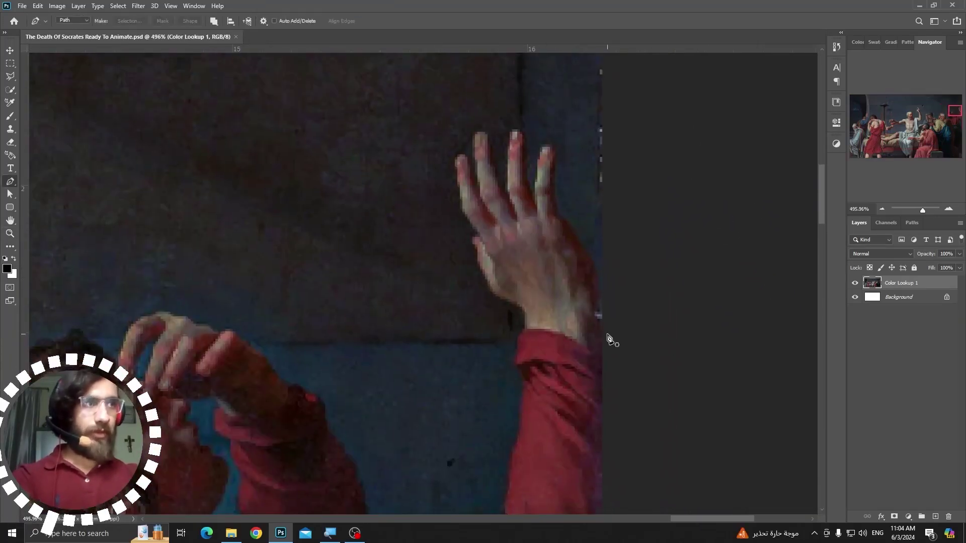
left_click(602, 324)
left_click(590, 254)
left_click(560, 219)
left_click(555, 177)
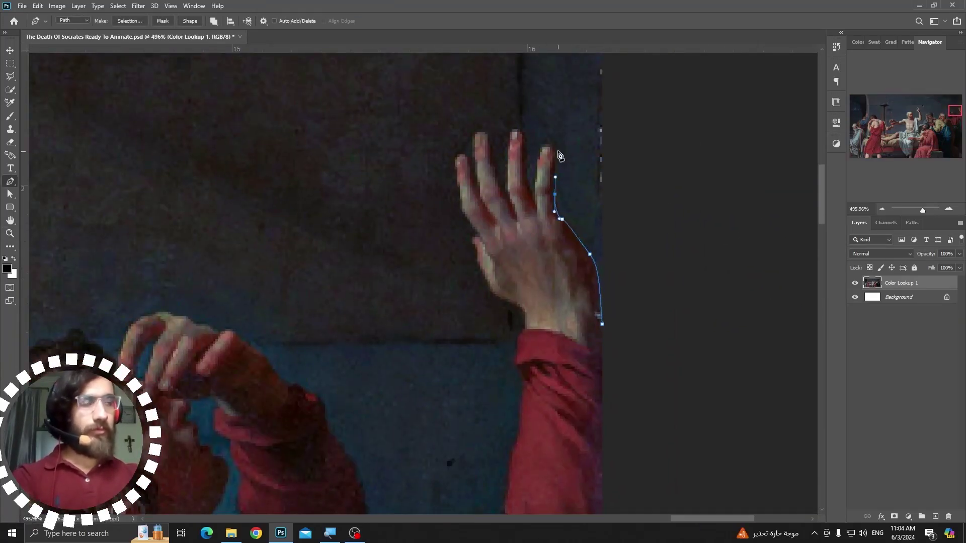
left_click(554, 149)
left_click_drag(540, 147, 538, 151)
left_click_drag(538, 175, 535, 181)
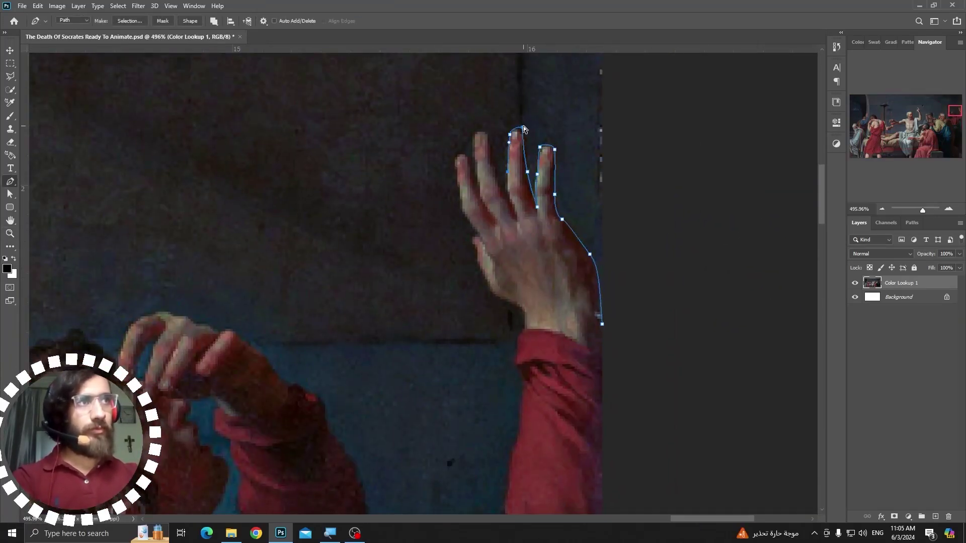
left_click(480, 196)
left_click(468, 157)
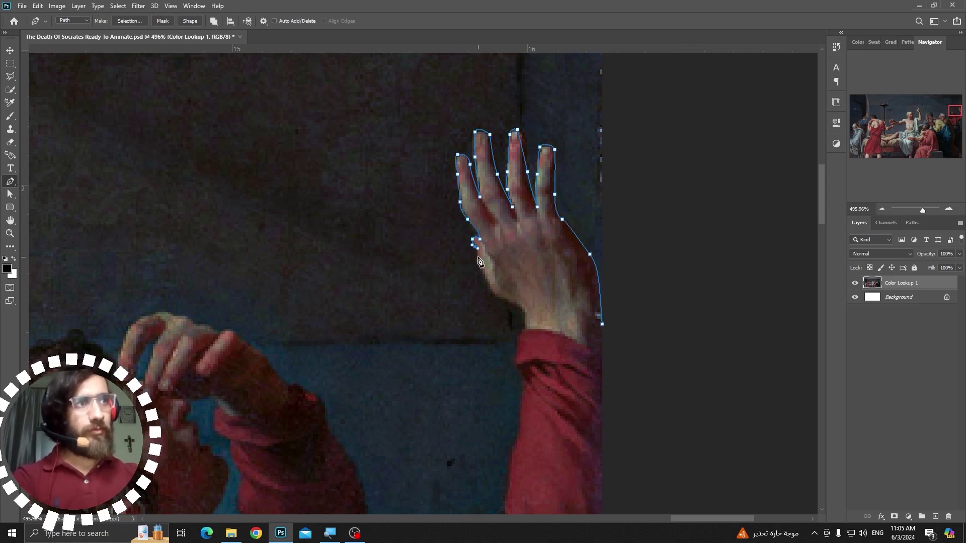
Step: Continue the path down the thumb side of the raised hand, past the wrist and along the inner edge of the red sleeve
left_click_drag(478, 259, 480, 264)
left_click_drag(497, 296, 527, 323)
left_click_drag(526, 318, 552, 251)
left_click_drag(545, 302, 547, 312)
left_click_drag(547, 313, 586, 232)
left_click_drag(585, 262, 582, 277)
left_click_drag(575, 310, 572, 328)
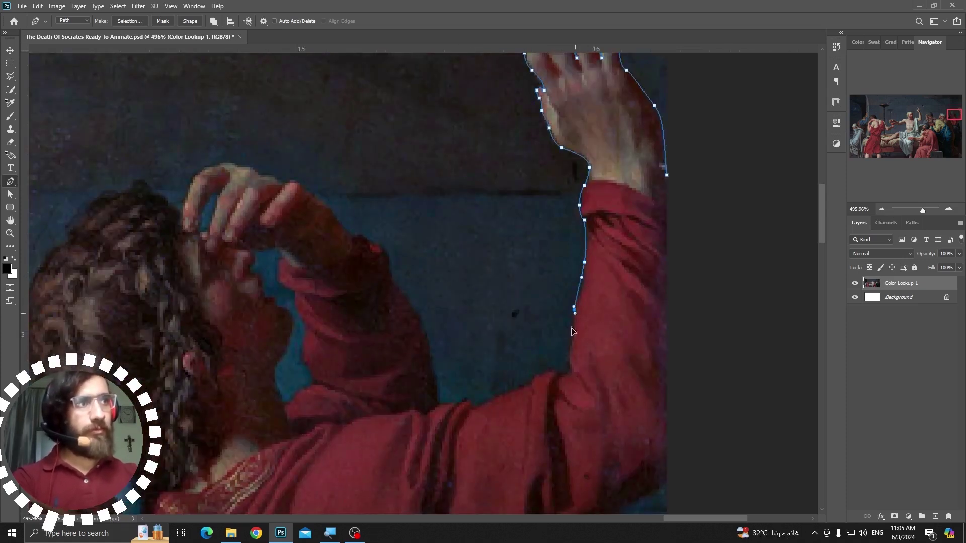
Step: Extend the path along the red-robed man's shoulder, up his bent arm and over the hand at his face
left_click_drag(435, 375, 434, 368)
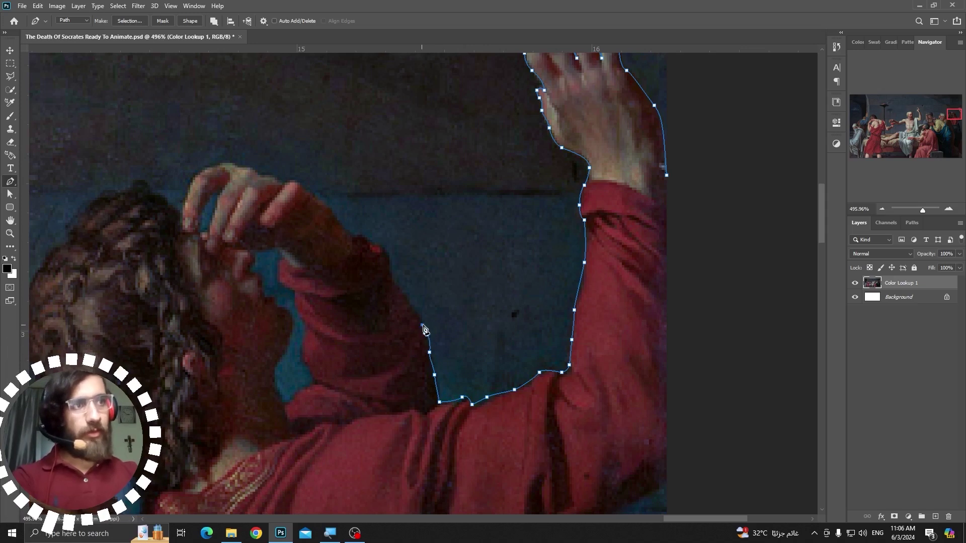
left_click(390, 256)
left_click(382, 245)
left_click(367, 240)
left_click(357, 235)
left_click(342, 225)
left_click(332, 210)
left_click(319, 200)
left_click(312, 198)
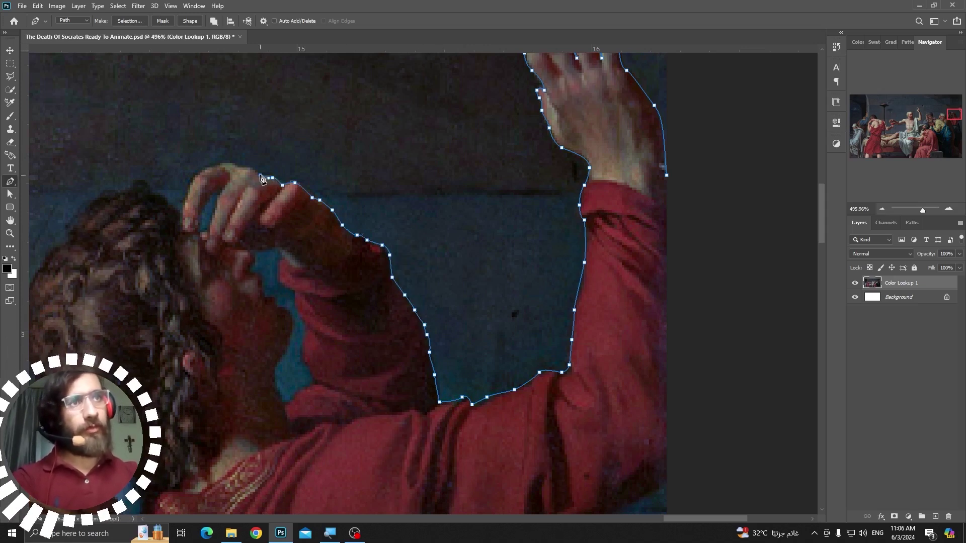
left_click(183, 213)
Step: Continue the path over the fingers of the hand at the face and around the curly hair down to the nape
left_click_drag(168, 216, 326, 243)
left_click_drag(325, 228, 322, 226)
left_click(312, 220)
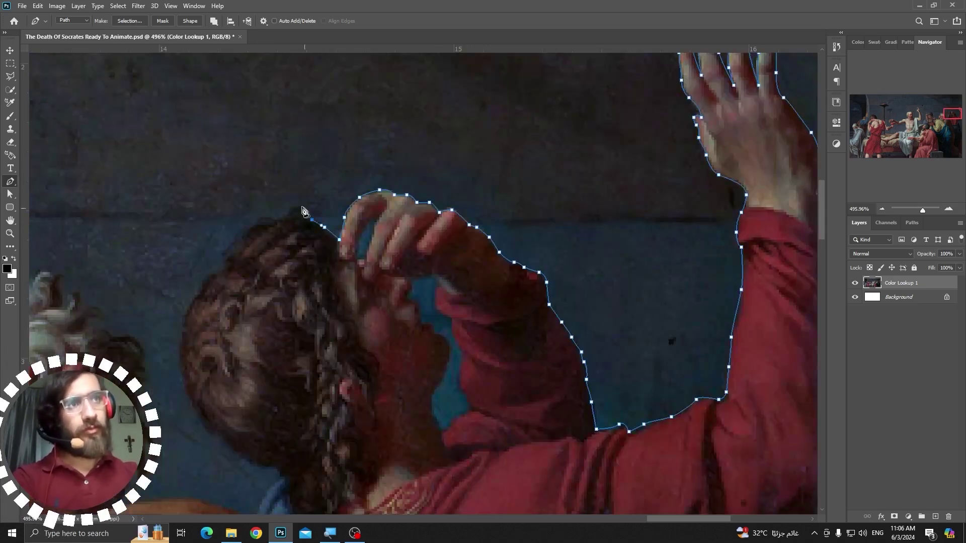
left_click_drag(229, 289, 233, 309)
left_click(259, 346)
left_click(304, 377)
left_click(326, 381)
left_click(316, 398)
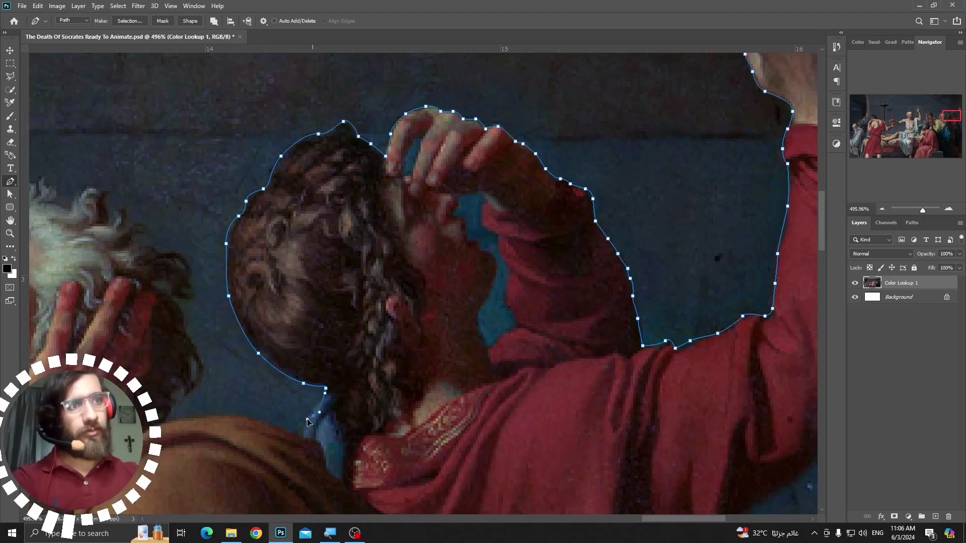
Step: Extend the path around the blue collar behind the neck and onto the back edge of the red robe
left_click(298, 353)
left_click(317, 364)
left_click_drag(291, 343, 325, 389)
left_click_drag(318, 412, 316, 417)
left_click_drag(320, 413, 276, 368)
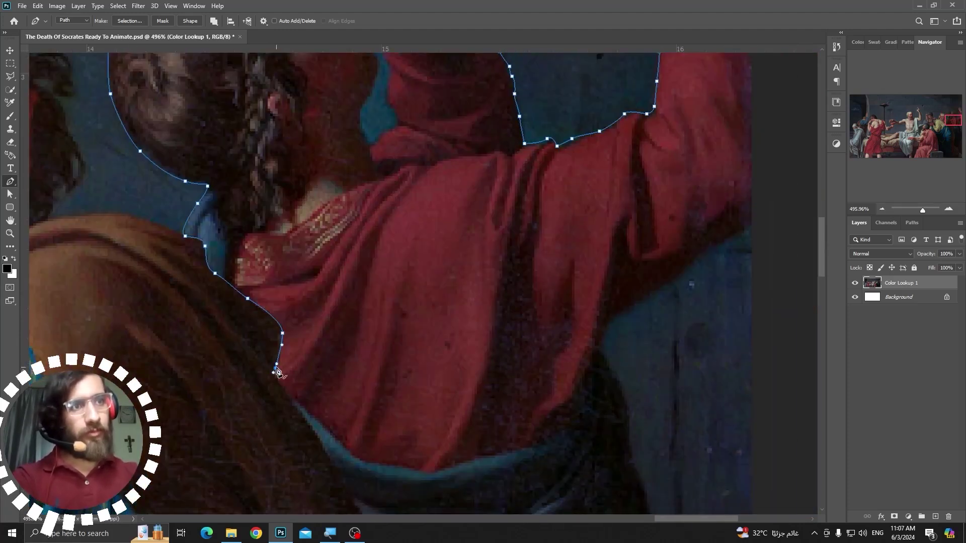
Step: Trace the border between the brown cloak and the red-robed man's dark garment, from his back past the waist
left_click_drag(302, 410, 252, 285)
left_click_drag(310, 386, 275, 317)
left_click(291, 411)
left_click_drag(296, 477, 322, 301)
left_click_drag(329, 303, 310, 337)
left_click_drag(307, 347, 319, 362)
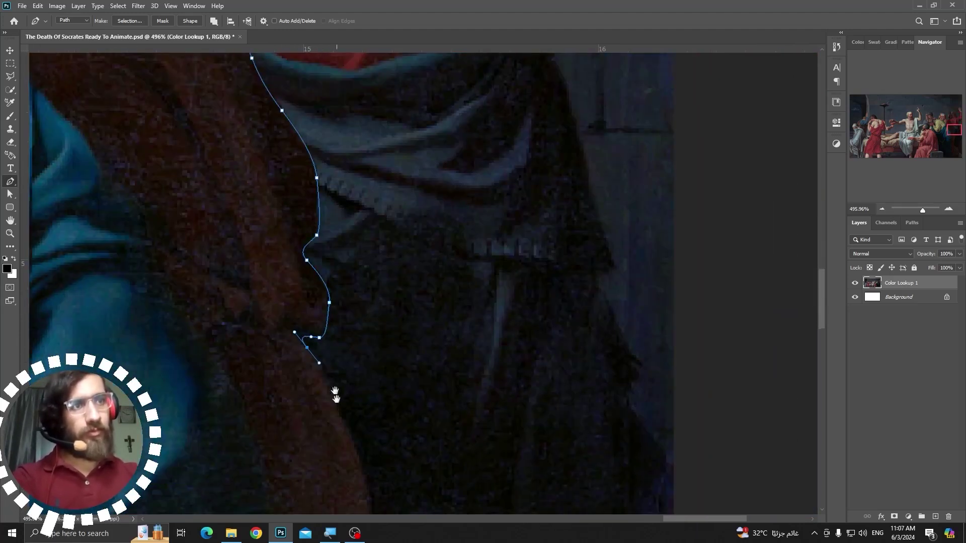
Step: Carry the path down the lower part of the dark garment, following the edge of the brown cloak
left_click_drag(335, 395, 311, 230)
left_click_drag(317, 237, 328, 263)
left_click_drag(346, 323, 352, 352)
left_click_drag(351, 398, 391, 276)
left_click_drag(383, 297, 378, 366)
left_click_drag(414, 248, 412, 263)
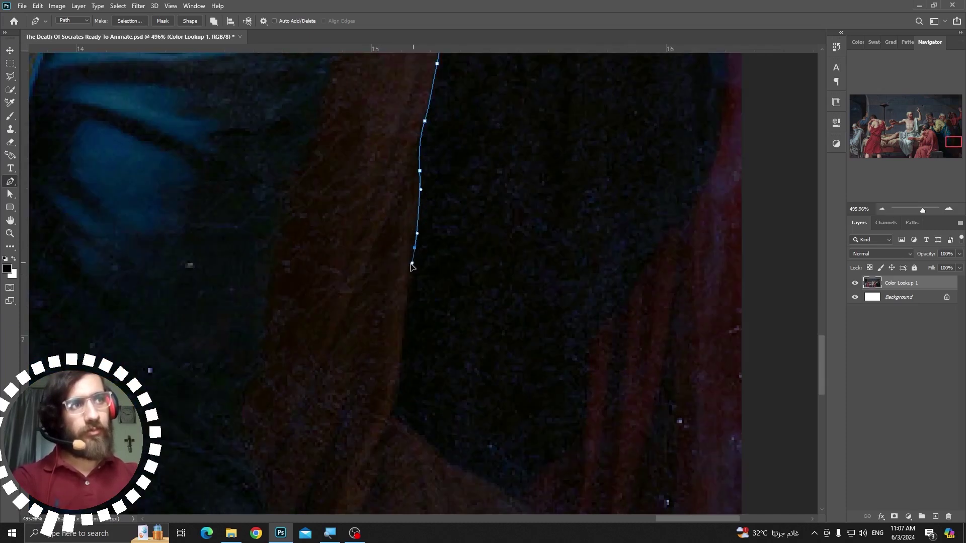
left_click_drag(404, 317, 401, 346)
left_click_drag(399, 376, 397, 395)
Step: Run the path along the garment's bottom and outside the canvas edge, up to the outer side of the dark robe
left_click_drag(406, 433, 274, 216)
left_click_drag(401, 295, 410, 304)
left_click(436, 330)
left_click_drag(587, 368, 596, 350)
left_click_drag(418, 76, 371, 312)
left_click_drag(505, 354, 505, 335)
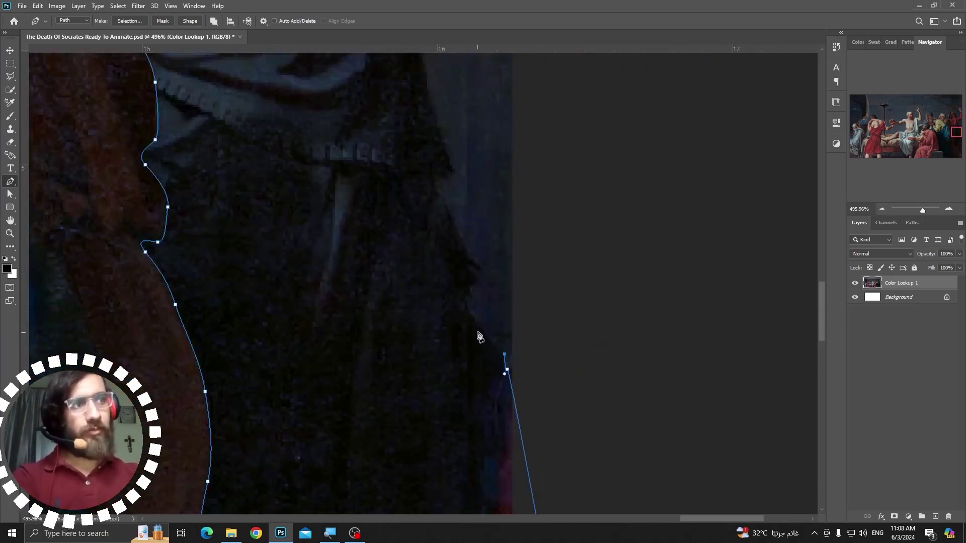
Step: Trace the outer edge of the dark robe upward along its frayed folds to the waist
left_click_drag(467, 302, 457, 281)
left_click_drag(478, 276, 493, 416)
left_click_drag(462, 345, 458, 324)
left_click_drag(442, 238, 454, 395)
left_click_drag(433, 297, 456, 381)
left_click_drag(430, 283, 429, 237)
Step: Follow the underside of the raised red sleeve past the canvas edge and close the figure's outline
left_click_drag(469, 216, 478, 210)
left_click_drag(507, 194, 530, 265)
left_click_drag(587, 222, 605, 185)
left_click_drag(617, 141, 612, 302)
left_click_drag(705, 235, 825, 235)
Step: Set the path operation to subtract and trace the narrow gap between the fingers of the hand at the face
left_click_drag(755, 232, 411, 283)
left_click(214, 21)
left_click_drag(389, 188, 362, 228)
left_click(230, 52)
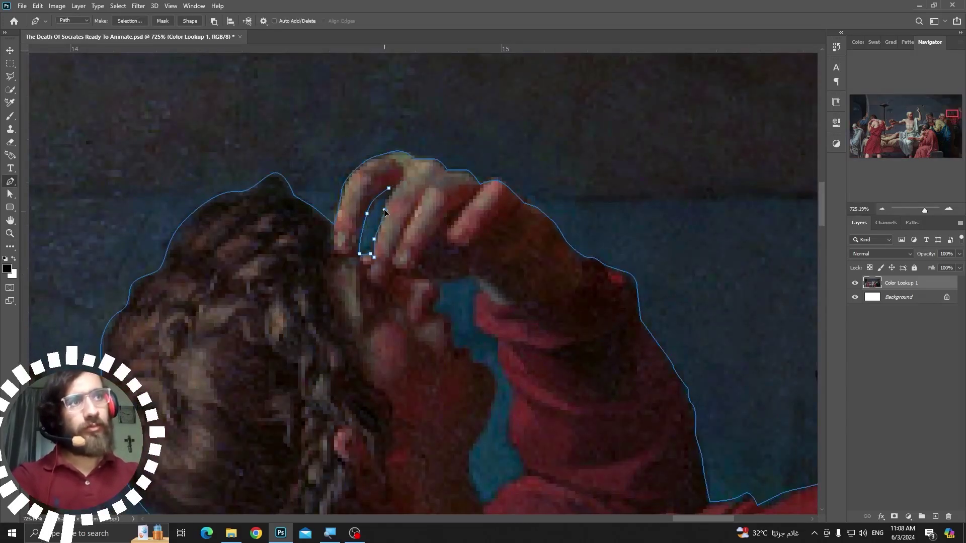
left_click_drag(393, 188, 395, 185)
left_click(389, 188)
Step: Trace another subtracted shape along the man's face profile and neck, in the gap beside his bent arm
left_click_drag(459, 341, 351, 262)
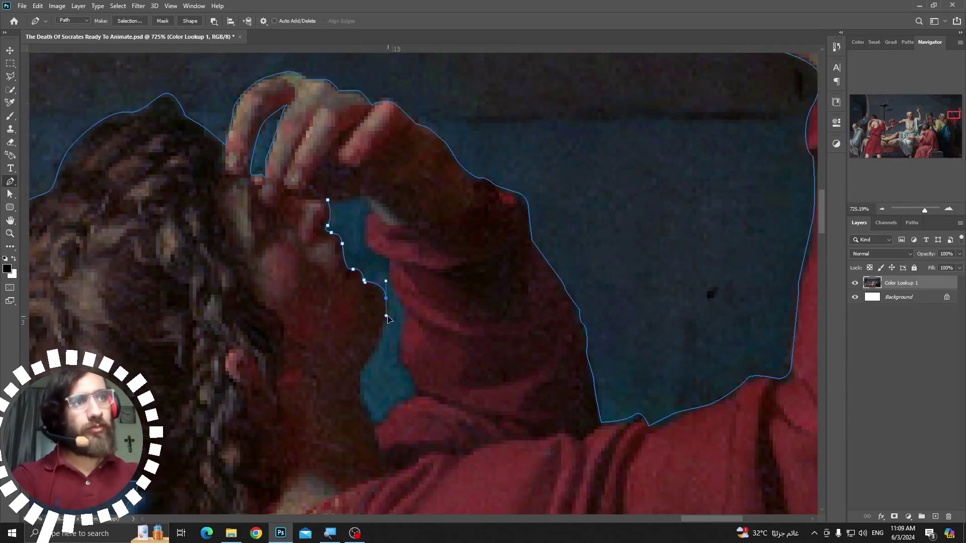
left_click_drag(388, 319, 388, 319)
left_click(375, 346)
left_click(360, 386)
left_click(363, 402)
left_click(370, 420)
left_click(379, 424)
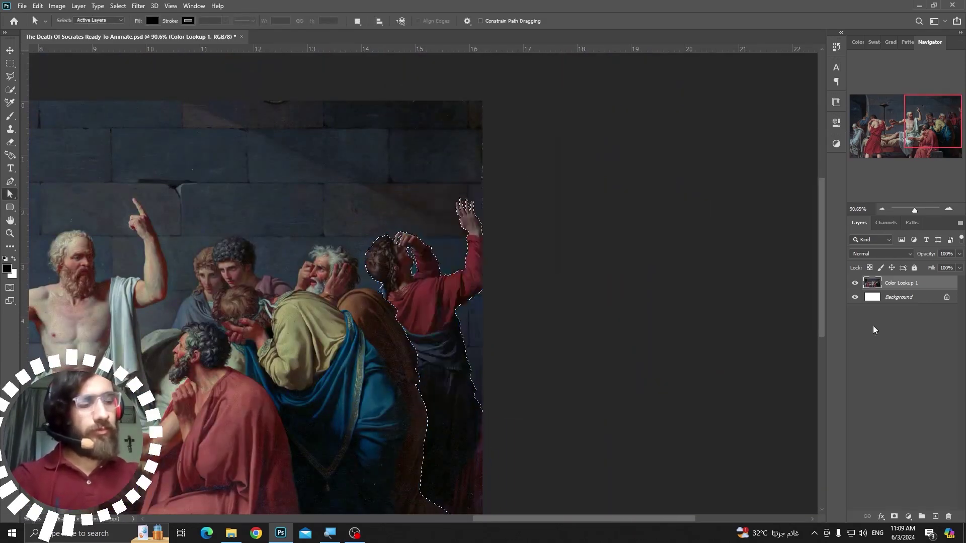
Step: With the cut-out layers hidden, duplicate the Color Lookup 1 layer and hide the original
left_click(855, 368)
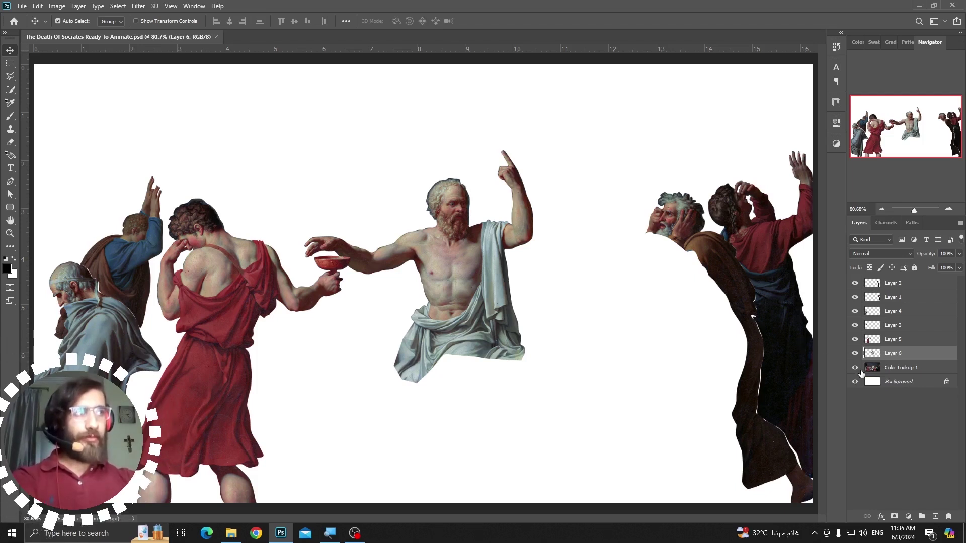
left_click(861, 372)
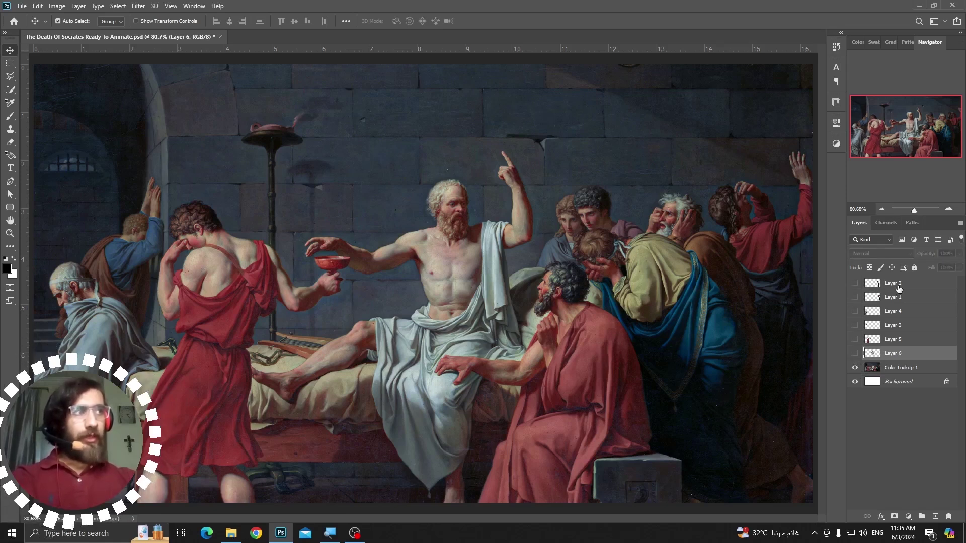
left_click(904, 369)
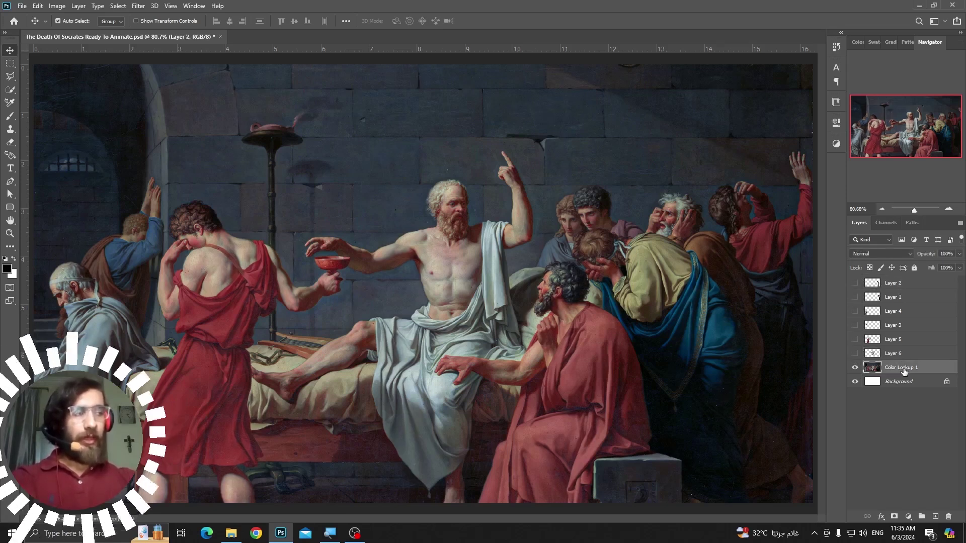
key("ctrl+j")
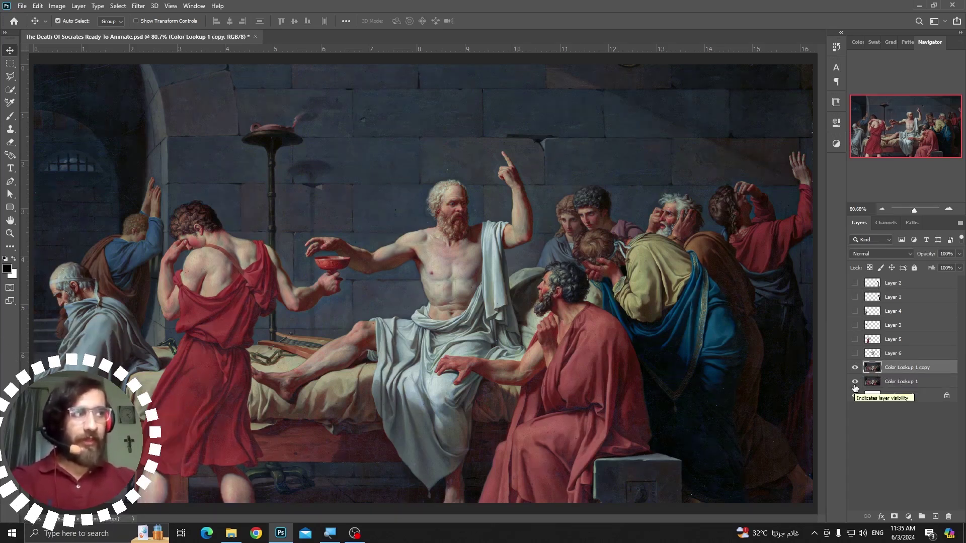
left_click(855, 382)
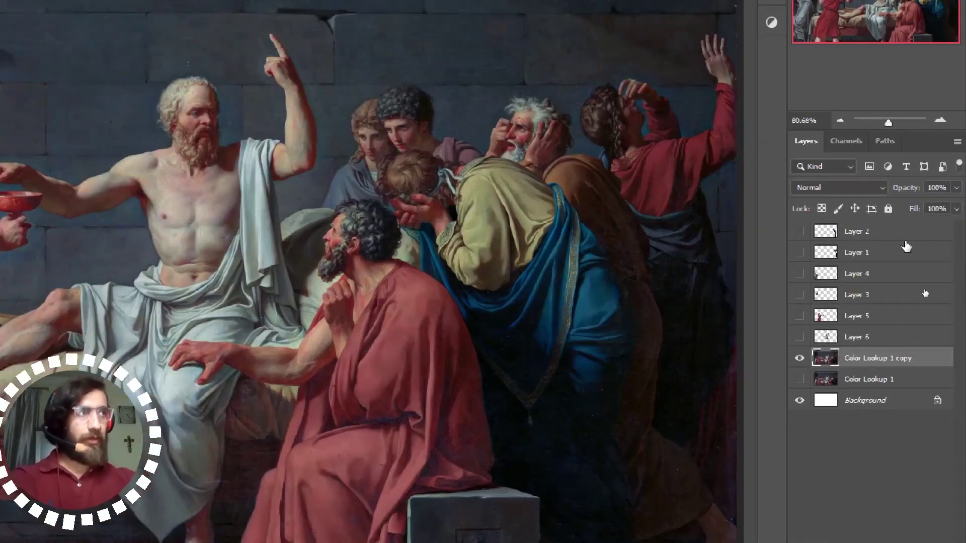
left_click(870, 234)
left_click(828, 231, "ctrl")
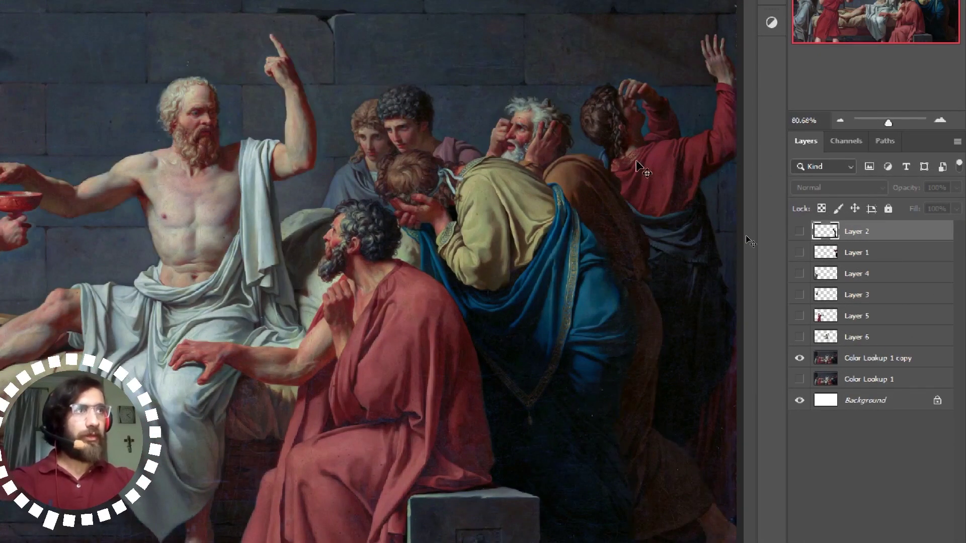
left_click(921, 359)
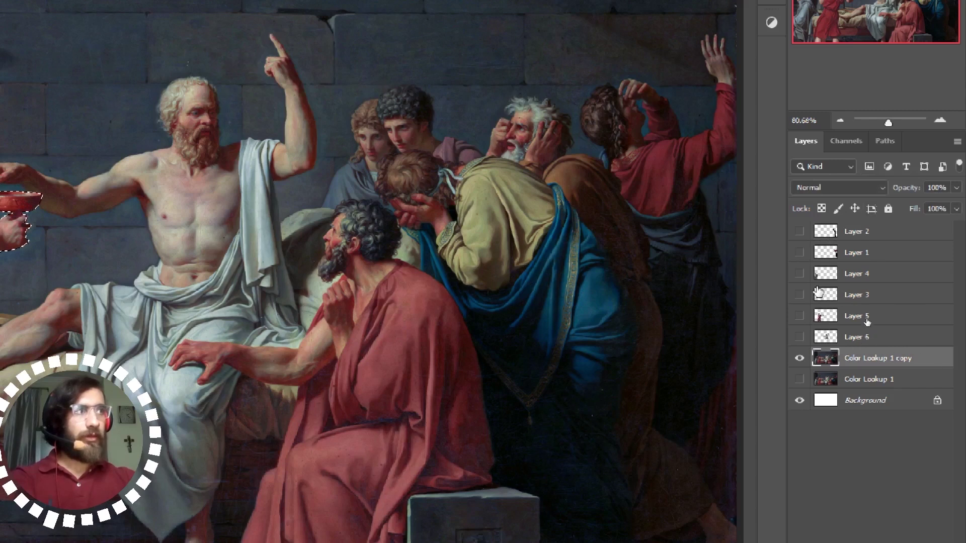
left_click(824, 256, "ctrl")
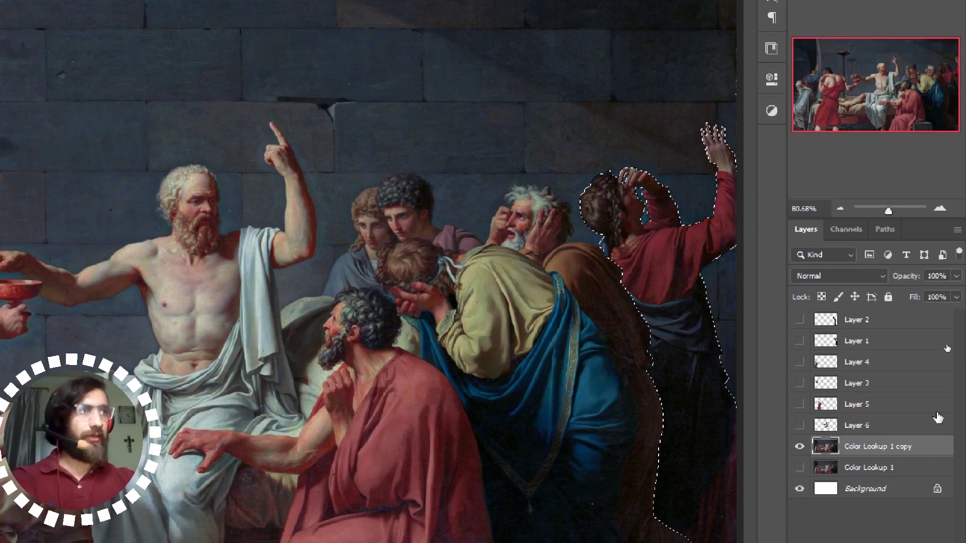
key("ctrl+d")
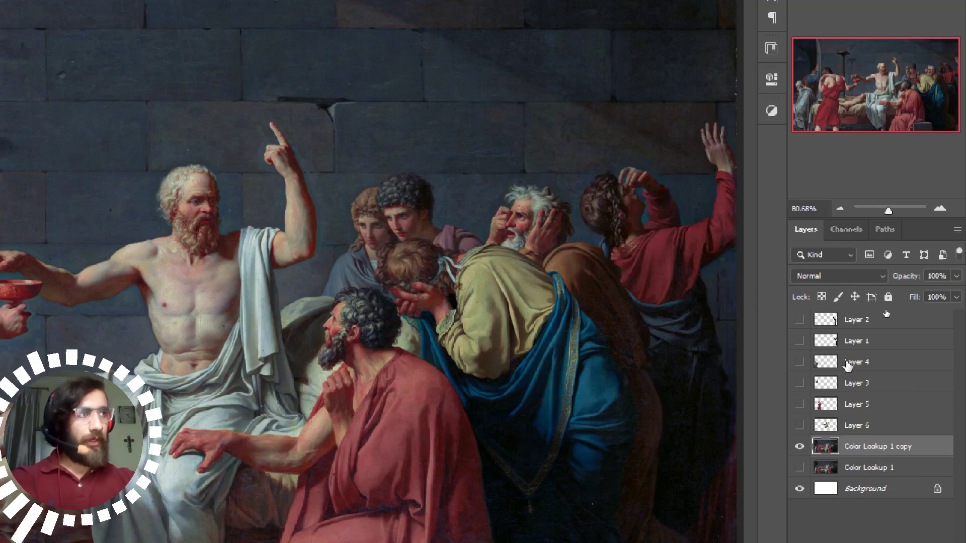
Step: Load the outline of Layer 1 as a selection and fill it with Content-Aware on the Color Lookup 1 copy layer
left_click(831, 344, "ctrl")
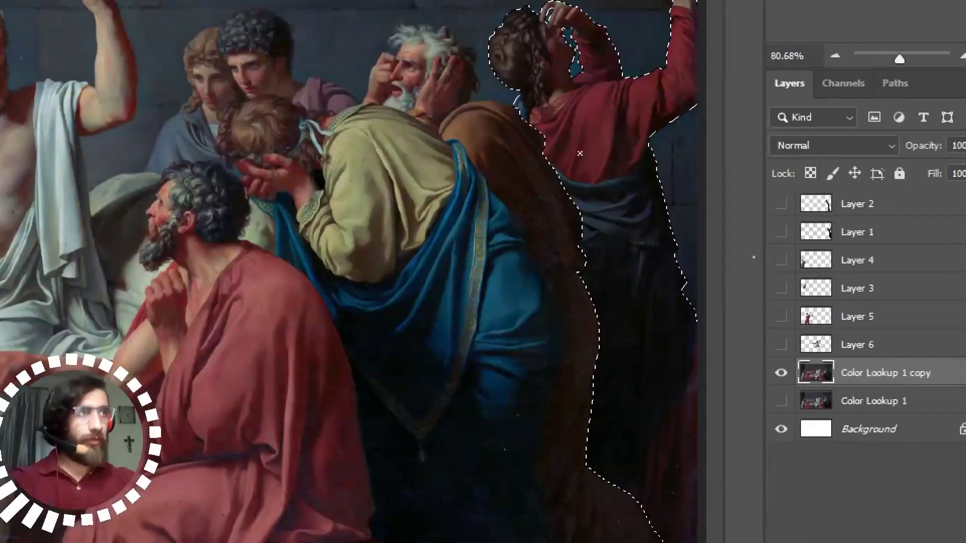
right_click(749, 281)
left_click(775, 533)
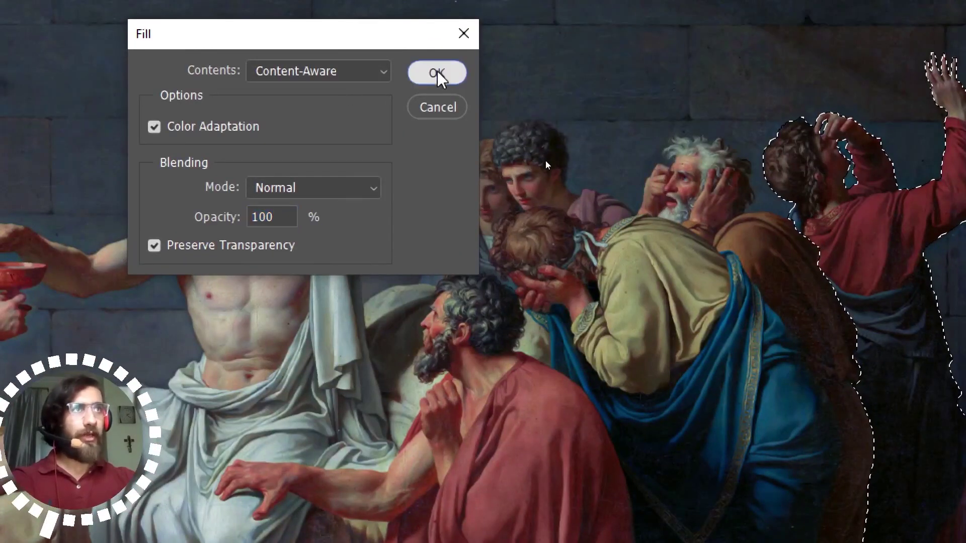
left_click(418, 75)
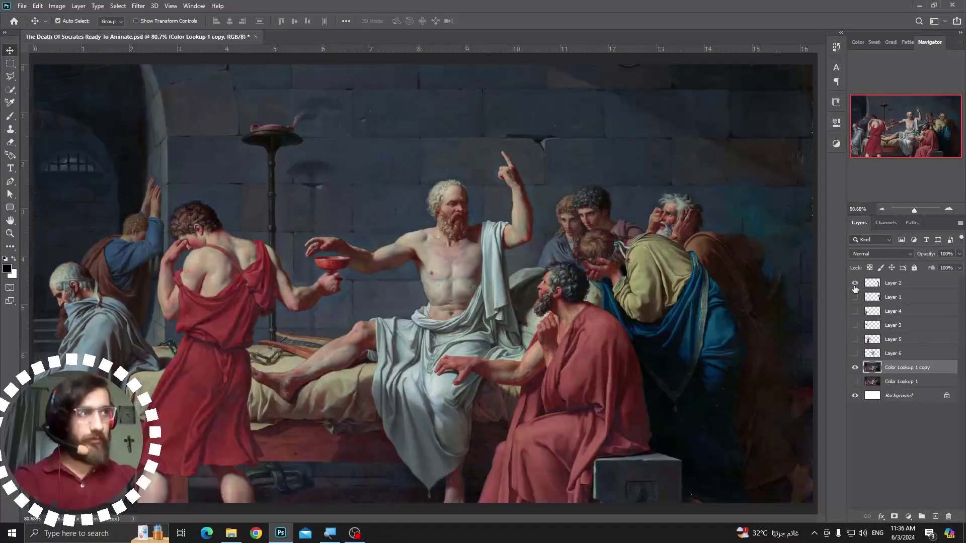
Step: Show Layer 1 and try rotating its figure by about -3.5 and -2.5 degrees around a pivot moved down to the legs
left_click(856, 296)
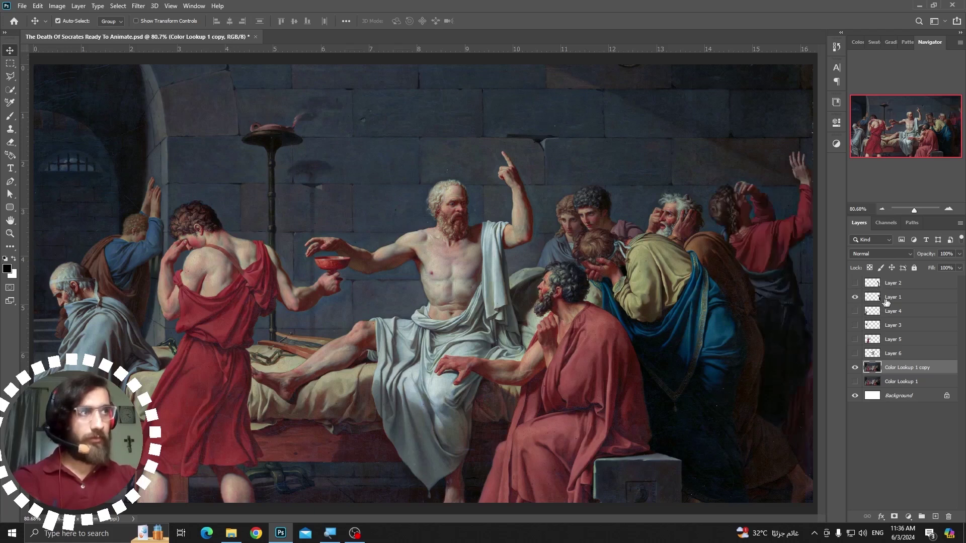
key("ctrl+t")
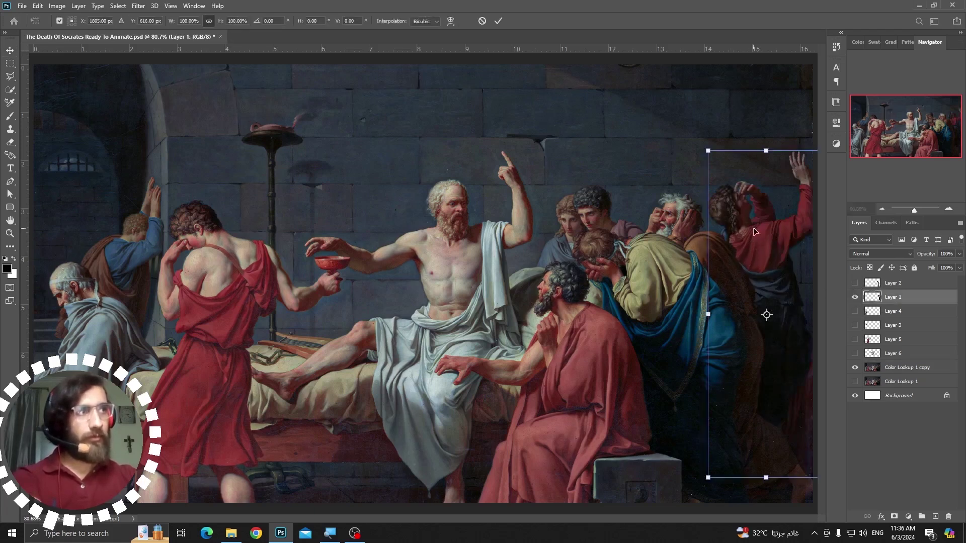
left_click_drag(767, 316, 770, 406)
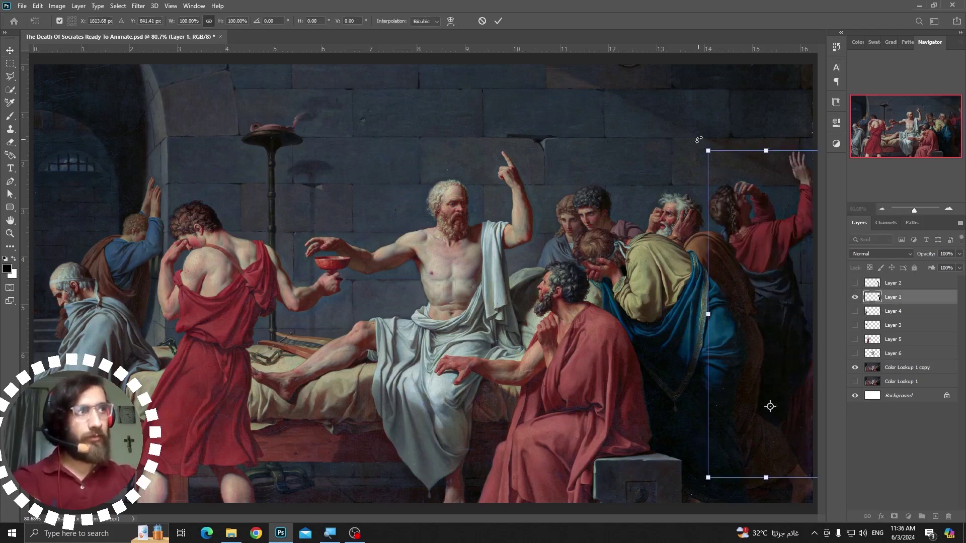
left_click_drag(698, 139, 681, 143)
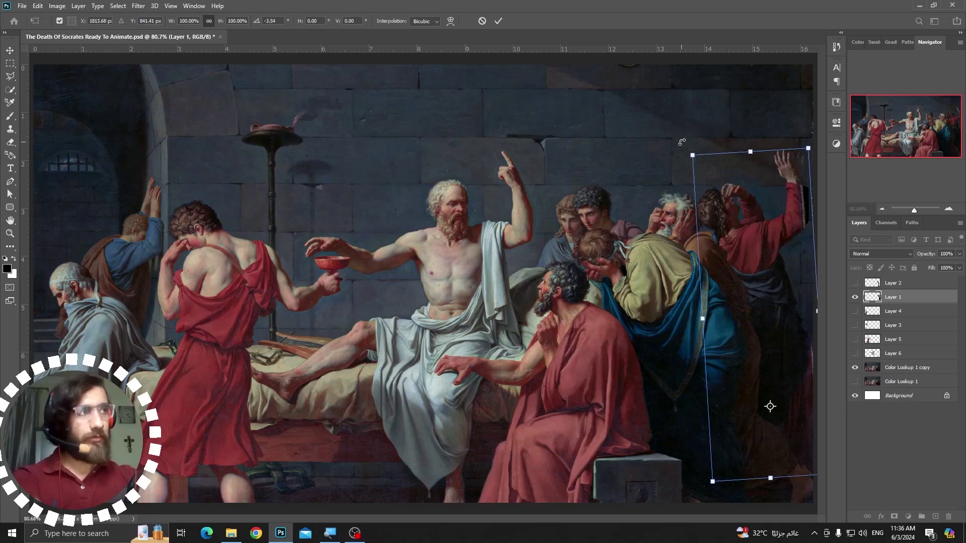
key("ctrl+z")
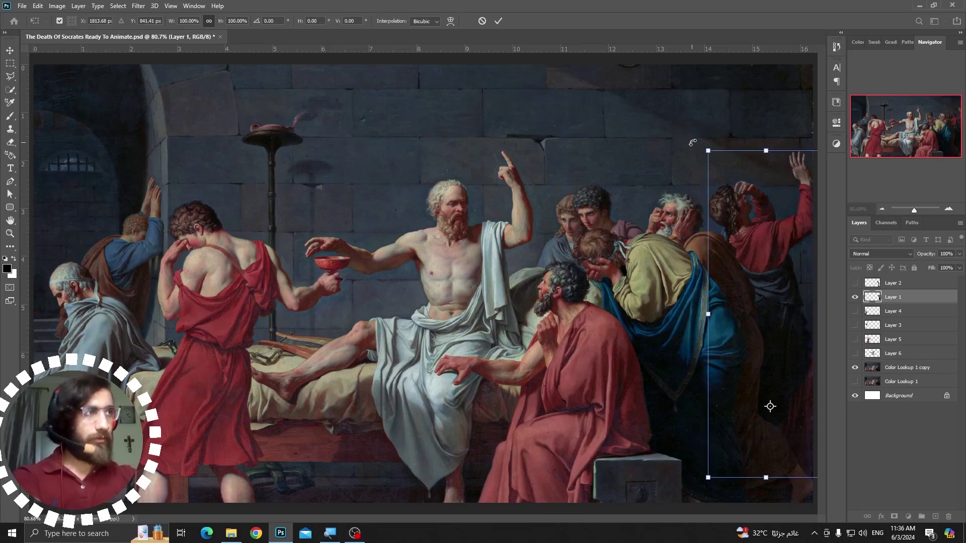
mouse_move(713, 137)
left_mouse_down()
mouse_move(741, 143)
mouse_move(667, 150)
mouse_move(715, 150)
left_mouse_up()
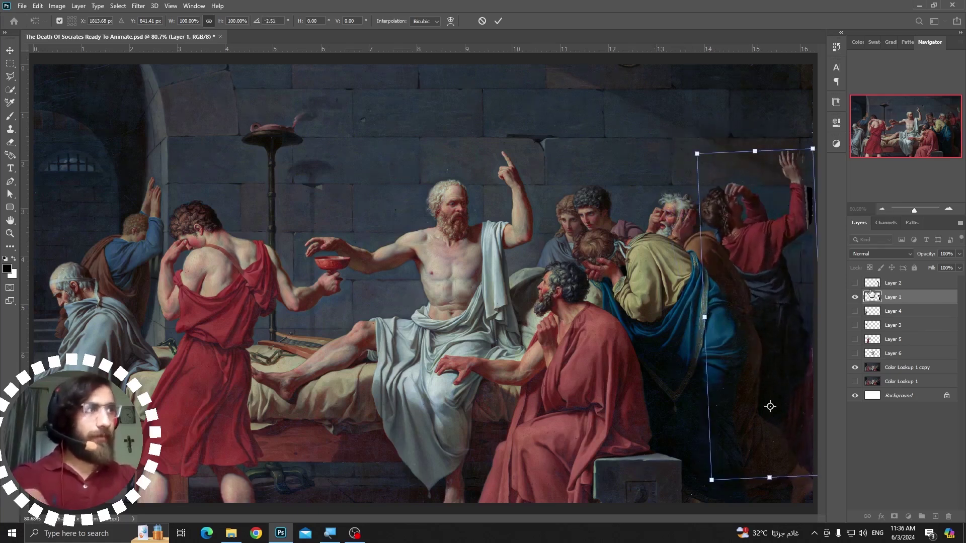
key("Escape")
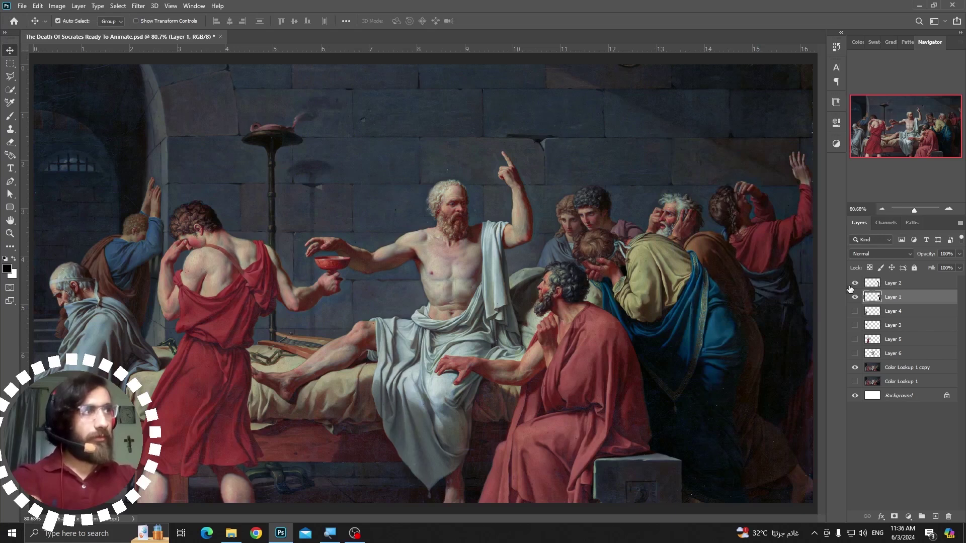
Step: Try small rotations of the Layer 1 figure around its centre pivot
key("ctrl+t")
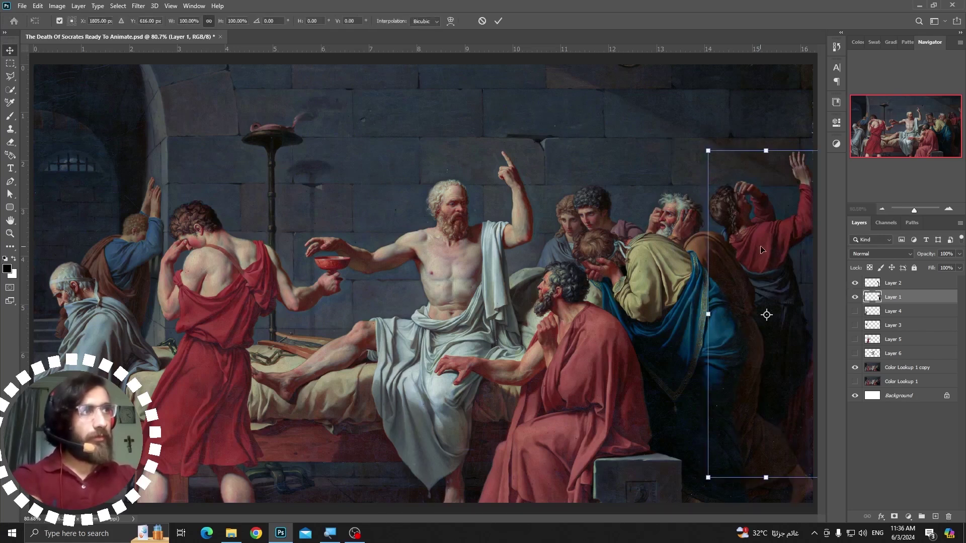
left_click_drag(710, 132, 720, 152)
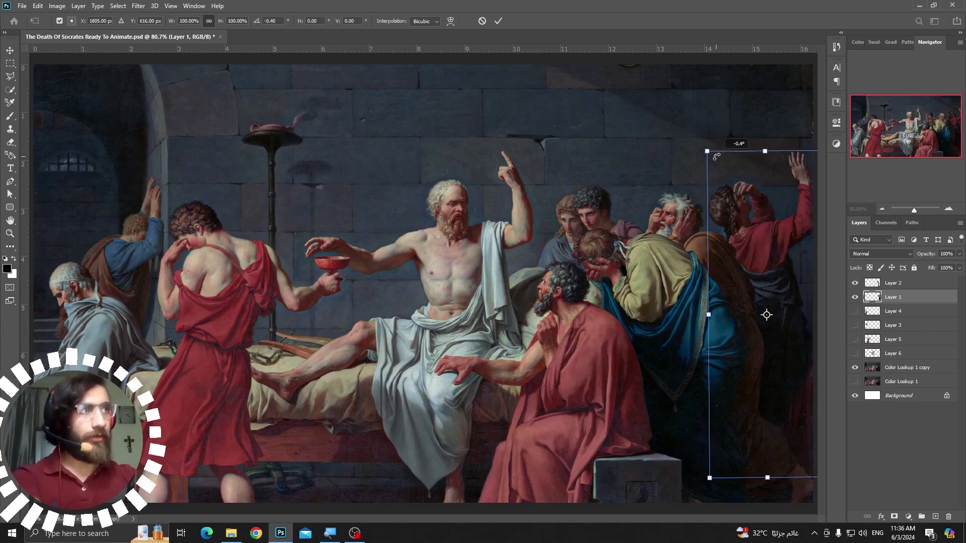
key("Return")
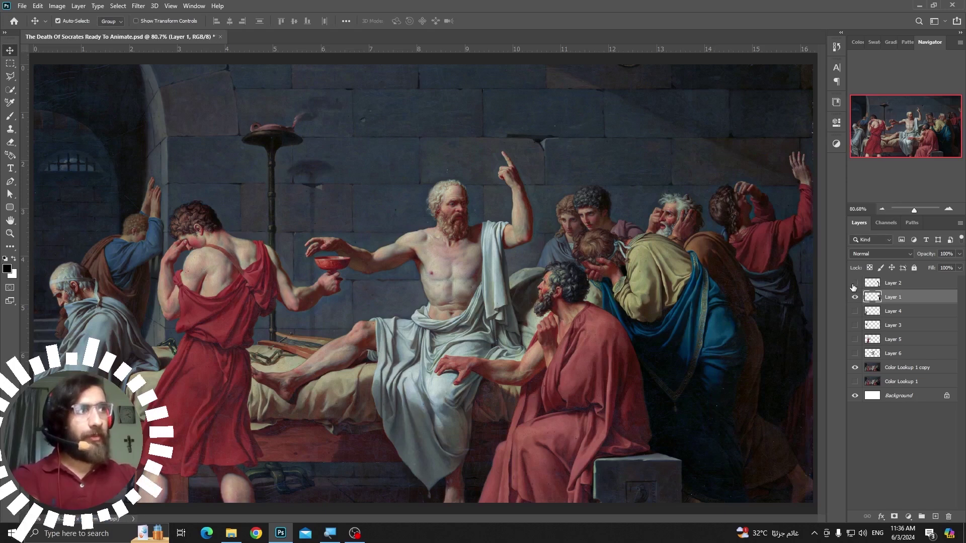
key("ctrl+s")
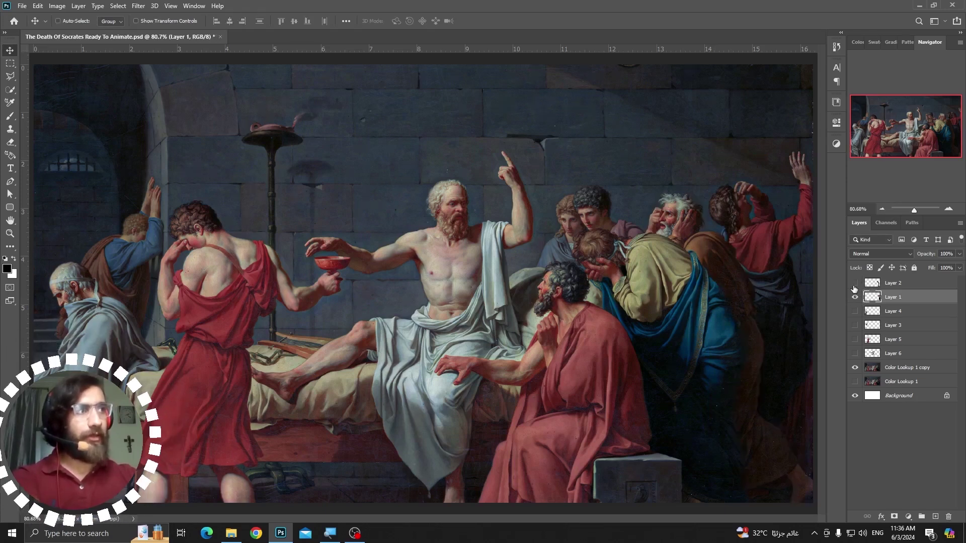
Step: Hide Layer 1, show Layer 2, and load the outline of Layer 2 as a selection
left_click(855, 297)
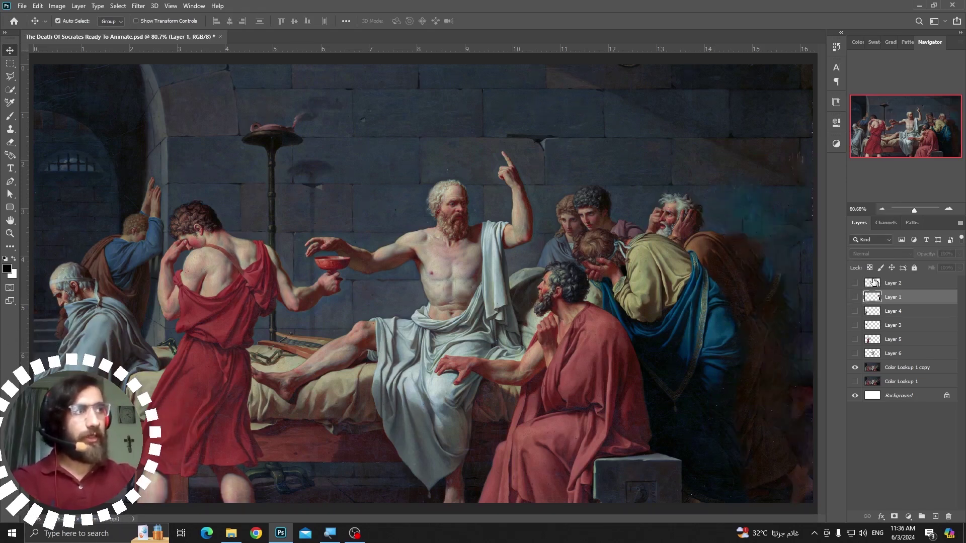
left_click(861, 283)
left_click(855, 284)
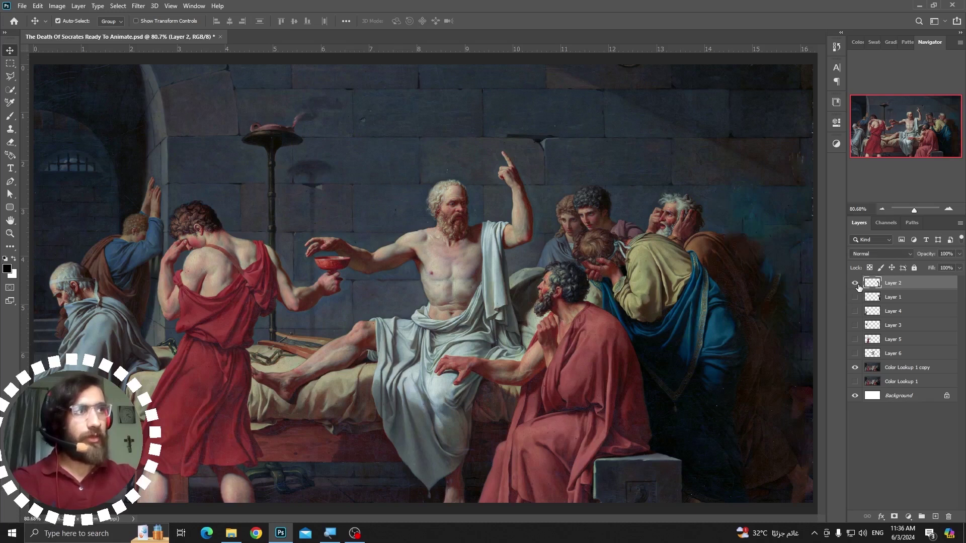
left_click(873, 283, "ctrl")
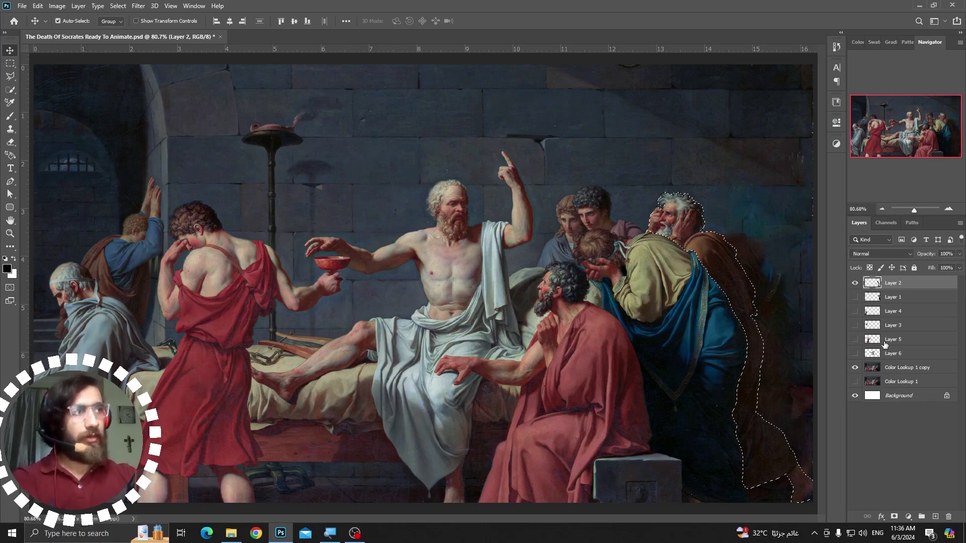
Step: Fill the old man's outline on the Color Lookup 1 copy layer with Content-Aware, check it against Layer 2, and hide Layer 2
left_click(904, 367)
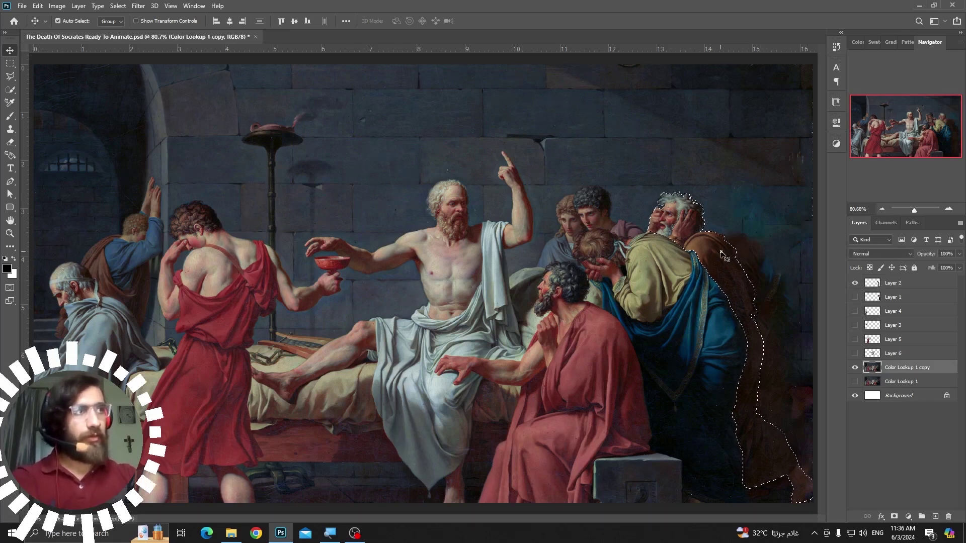
key("w")
right_click(723, 254)
left_click(750, 374)
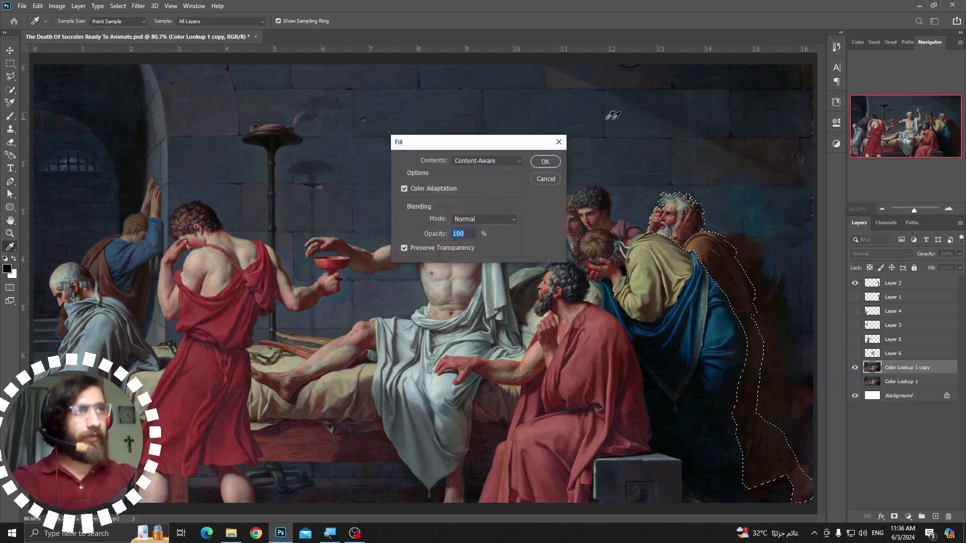
left_click(545, 162)
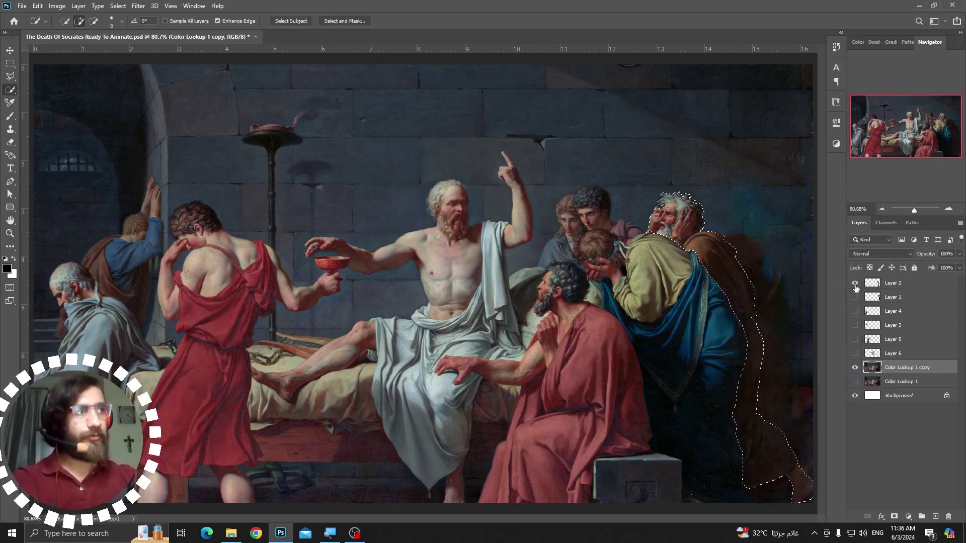
left_click(855, 283)
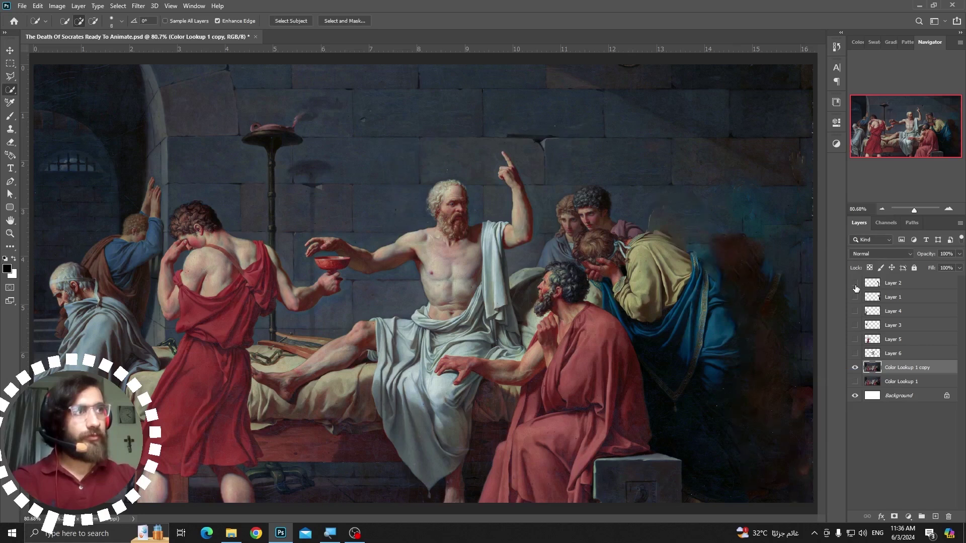
left_click(856, 284)
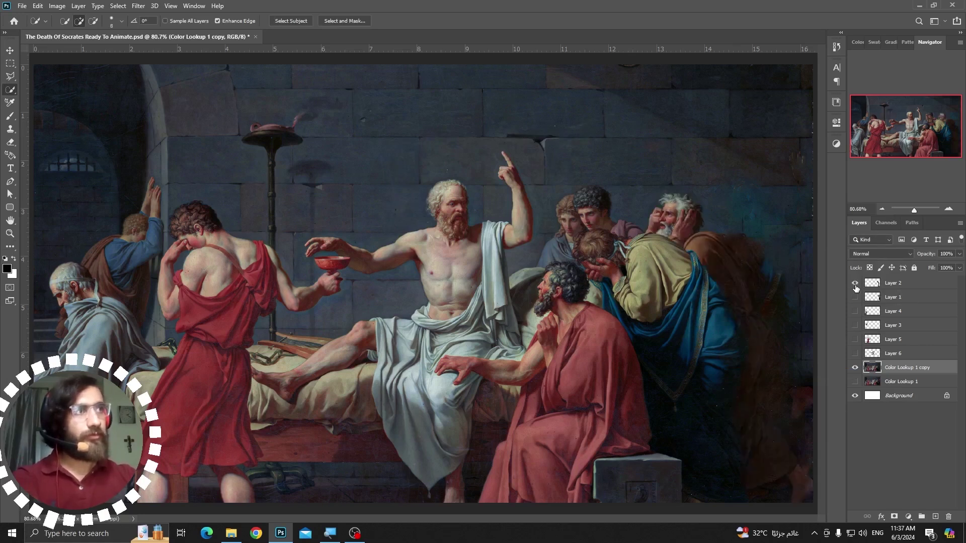
left_click(855, 284)
Step: Fill the outline of the grey-draped seated figure with Content-Aware on the Color Lookup 1 copy layer and deselect
left_click_drag(91, 334, 228, 298)
right_click(228, 298)
left_click(249, 422)
left_click(536, 164)
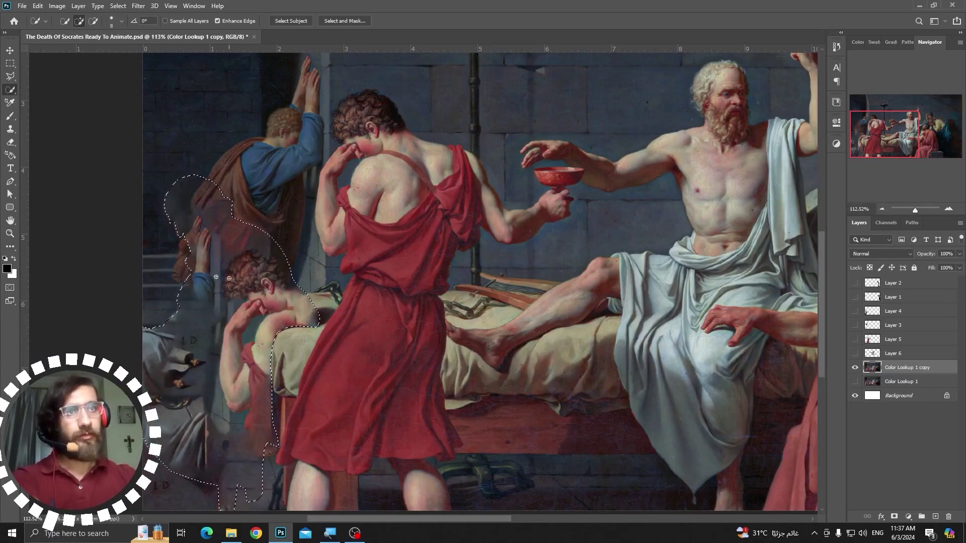
key("ctrl+d")
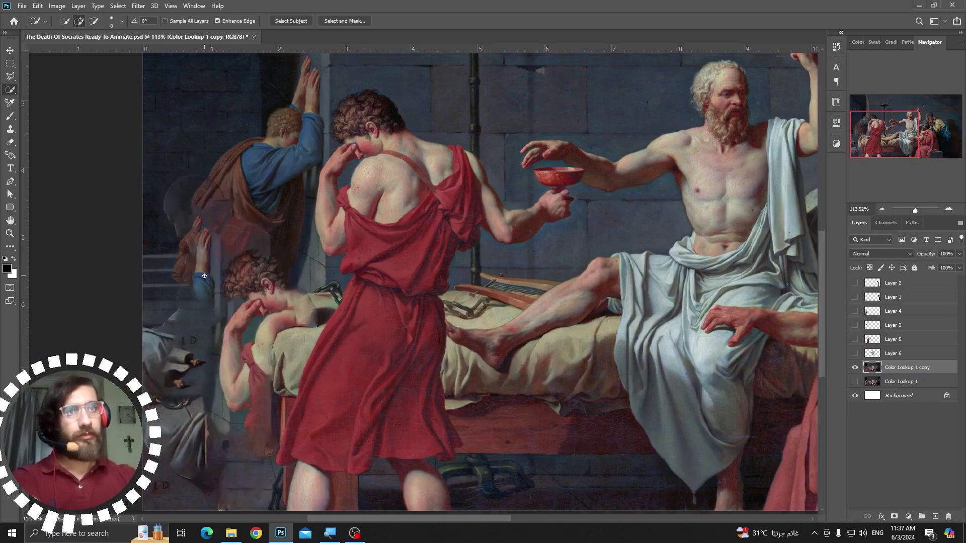
Step: Load the outline of Layer 5, the cup-bearer in red, fill it with Content-Aware, and deselect
left_click(873, 340, "ctrl")
right_click(531, 169)
left_click(549, 295)
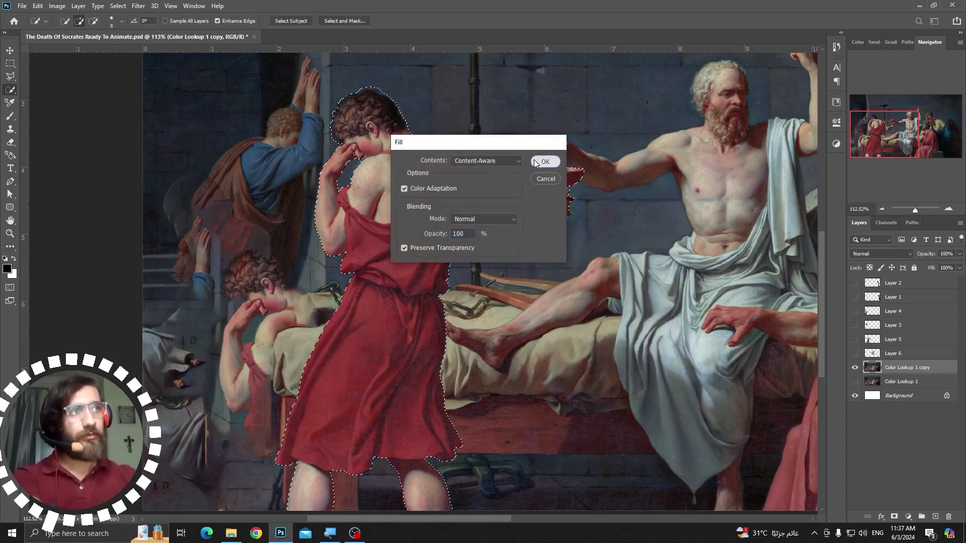
left_click(534, 161)
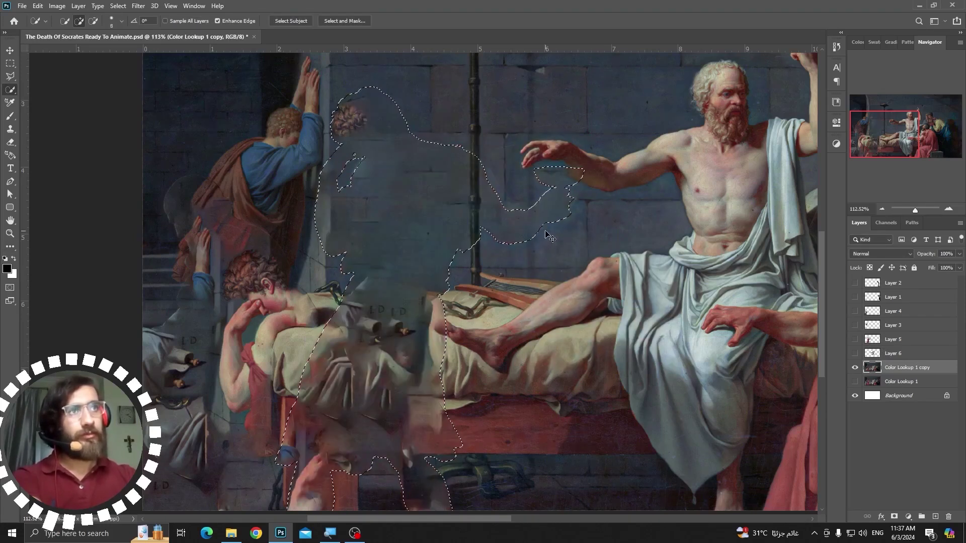
key("ctrl+d")
key("ctrl+0")
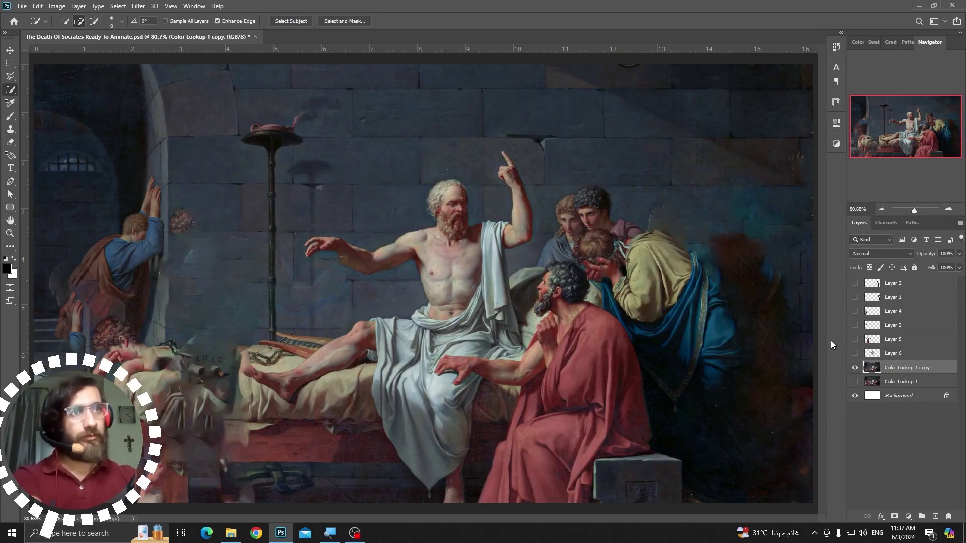
Step: Load the outline of the Socrates figure, fill it with Content-Aware on the background copy, and deselect
left_click(873, 340, "ctrl")
right_click(468, 211)
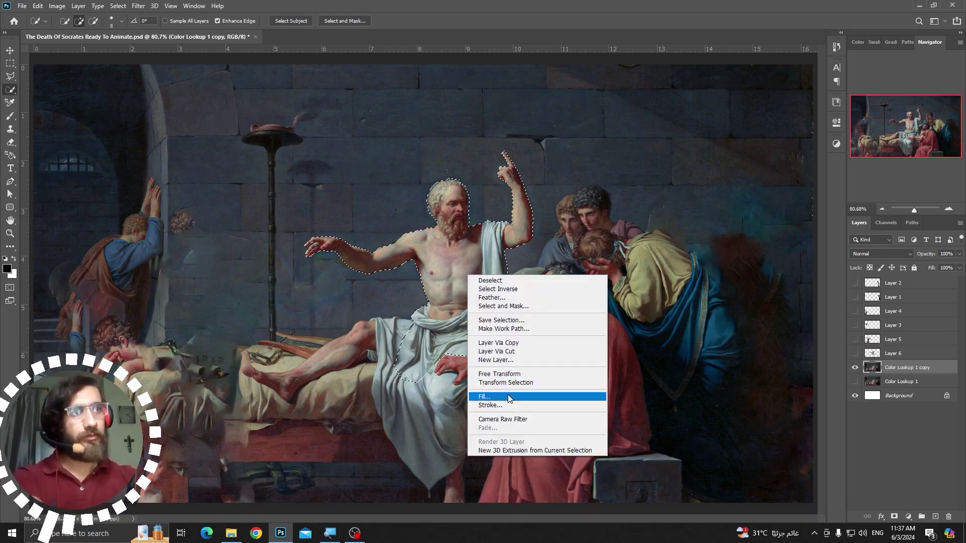
left_click(503, 395)
left_click(545, 162)
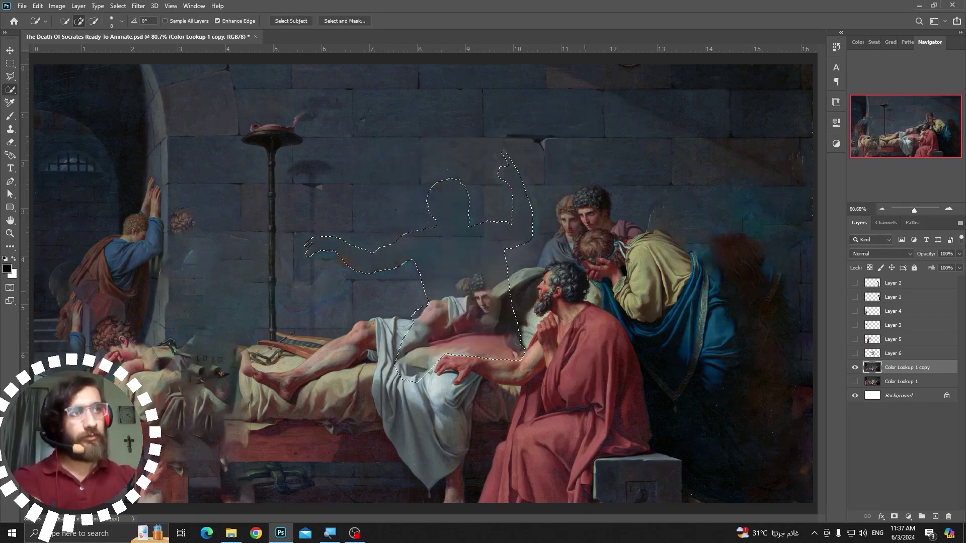
key("ctrl+d")
left_click(856, 368)
left_click(855, 369)
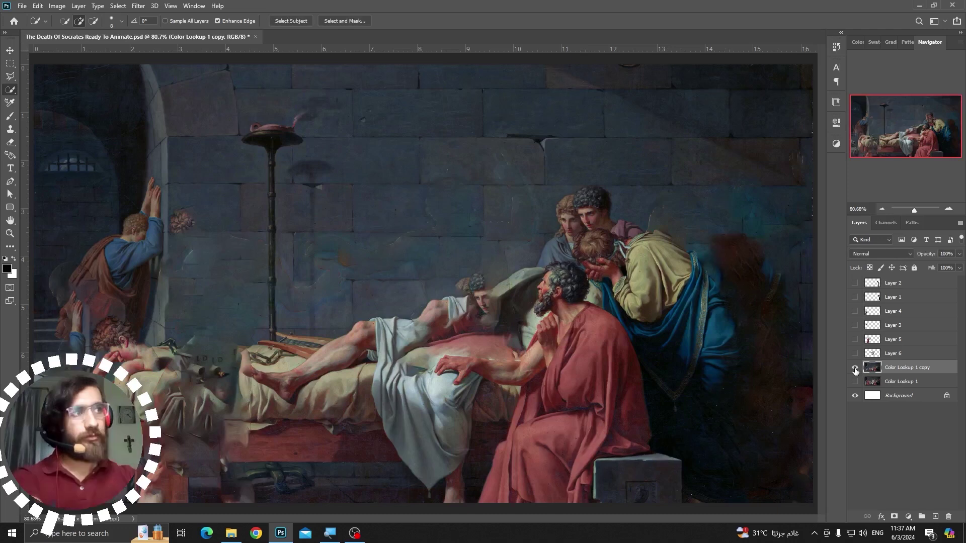
Step: Fill the outline of the standing figure in blue by the archway with Content-Aware on the Color Lookup 1 copy layer
key("v")
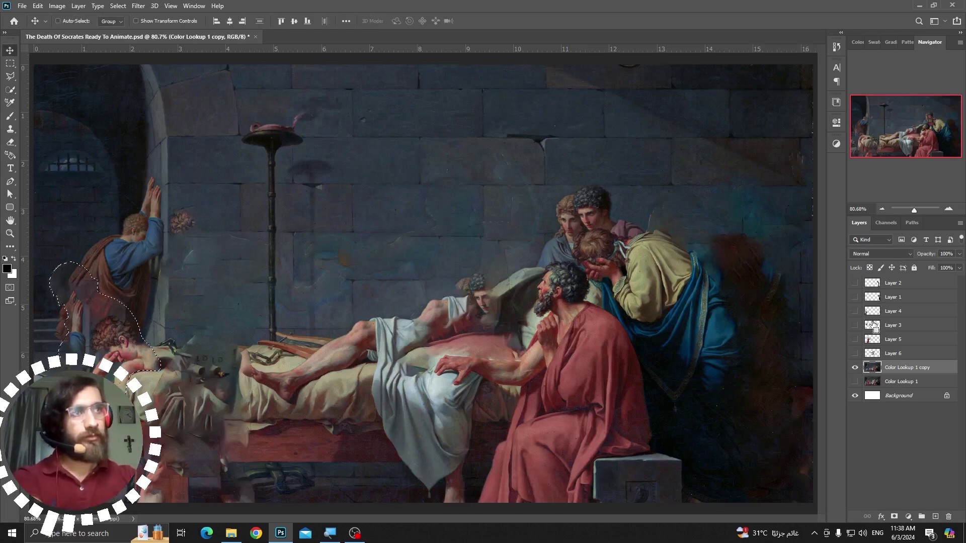
key("w")
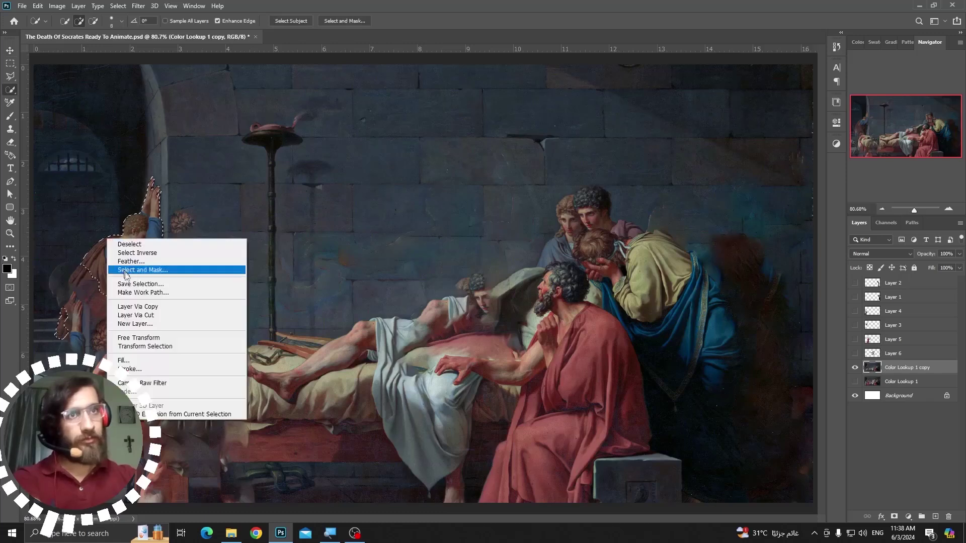
right_click(107, 239)
left_click(136, 361)
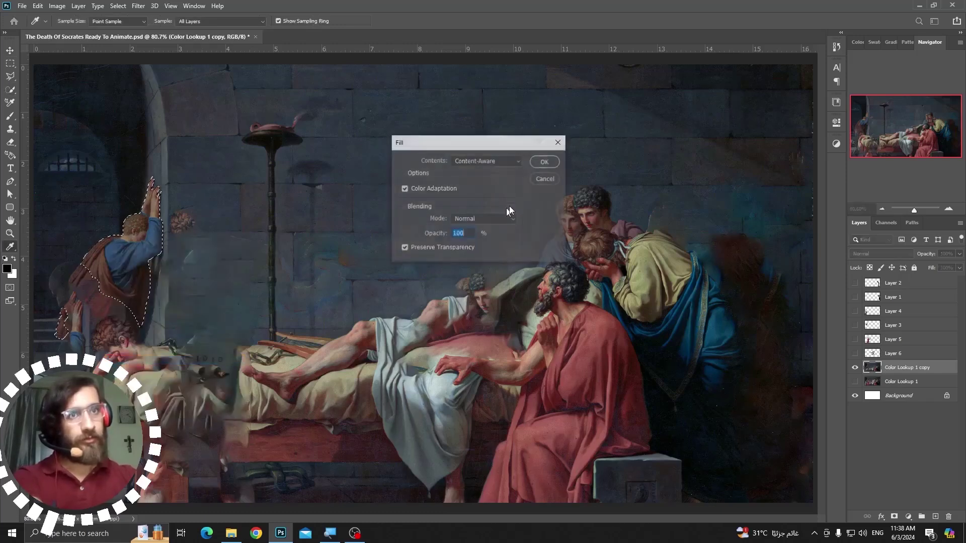
left_click(545, 161)
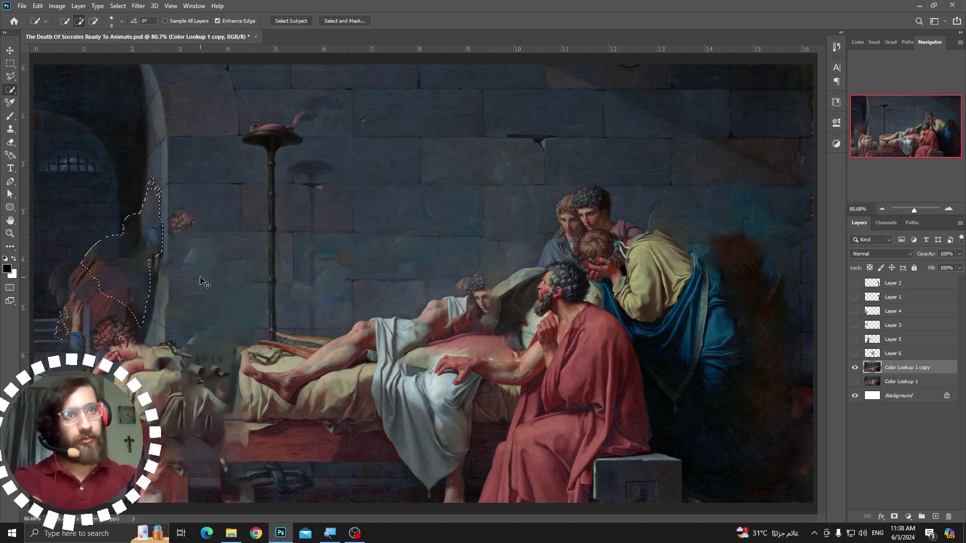
key("v")
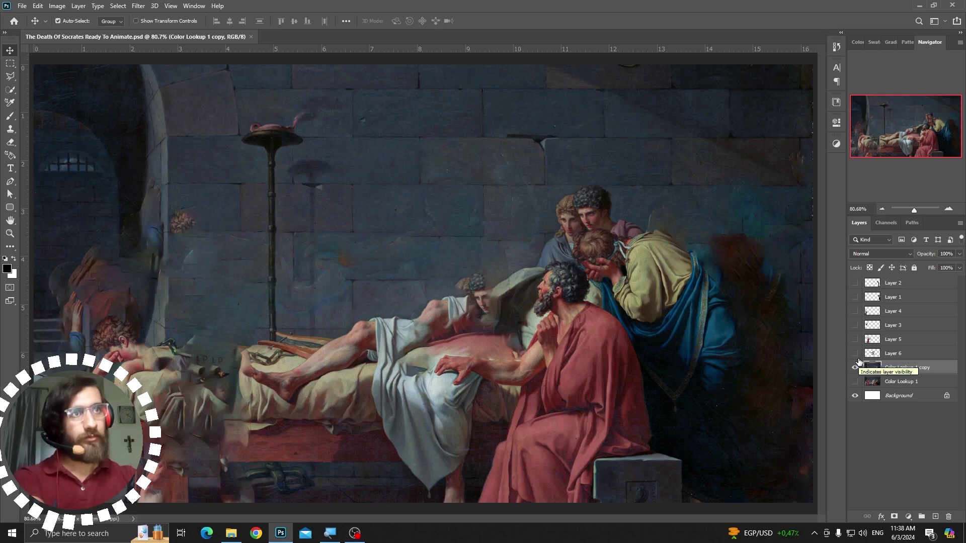
Step: Compare the filled Color Lookup 1 copy layer with the original Color Lookup 1 by toggling their visibility
left_click(855, 378)
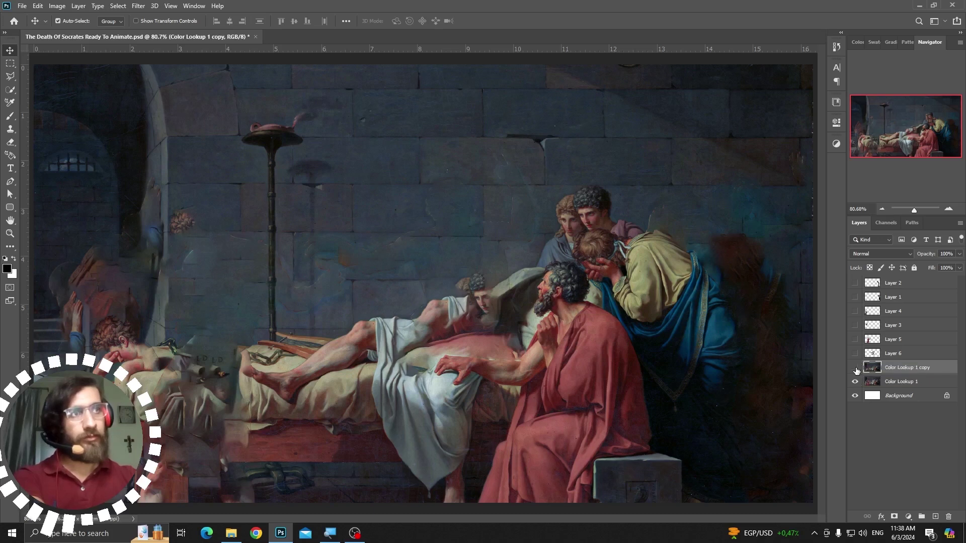
left_click(856, 369)
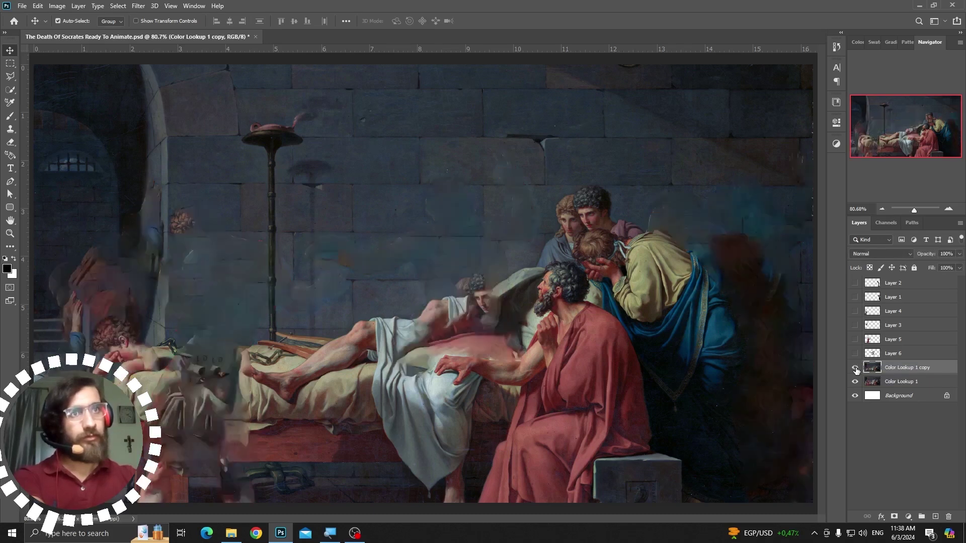
left_click(856, 369)
left_click(856, 370)
left_click(856, 369)
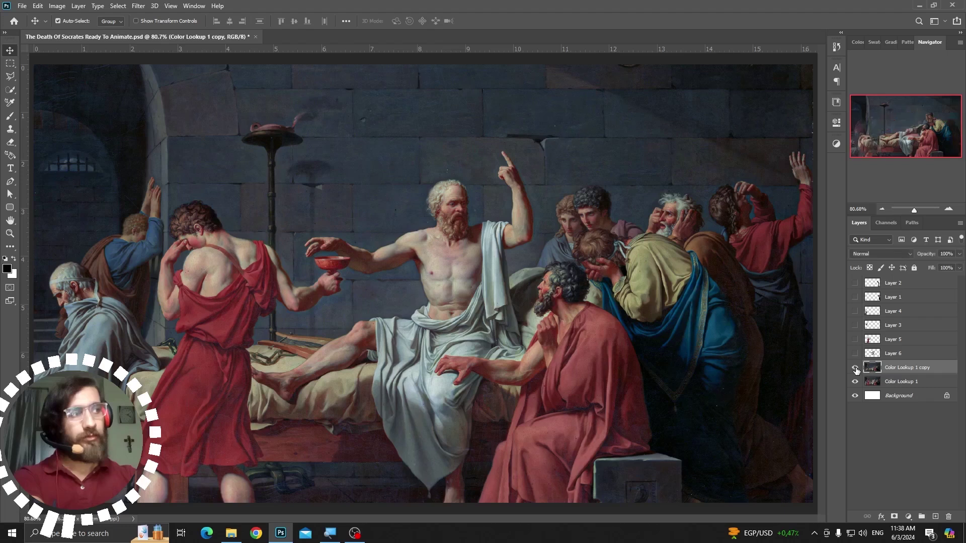
left_click(855, 367)
left_click(855, 381)
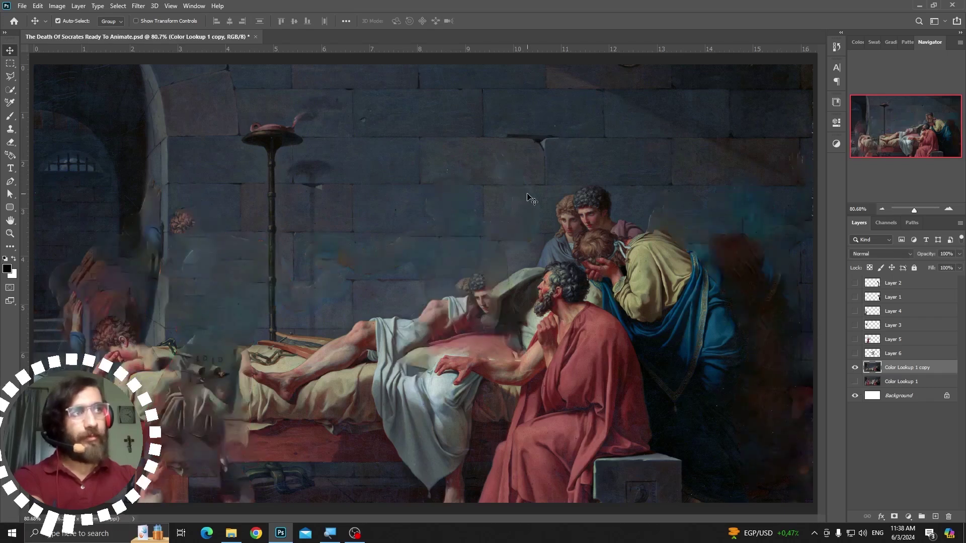
Step: Choose the Spot Healing Brush and retouch a spot on the wall blocks near the grouped figures
key("z")
left_click_drag(443, 164, 475, 191)
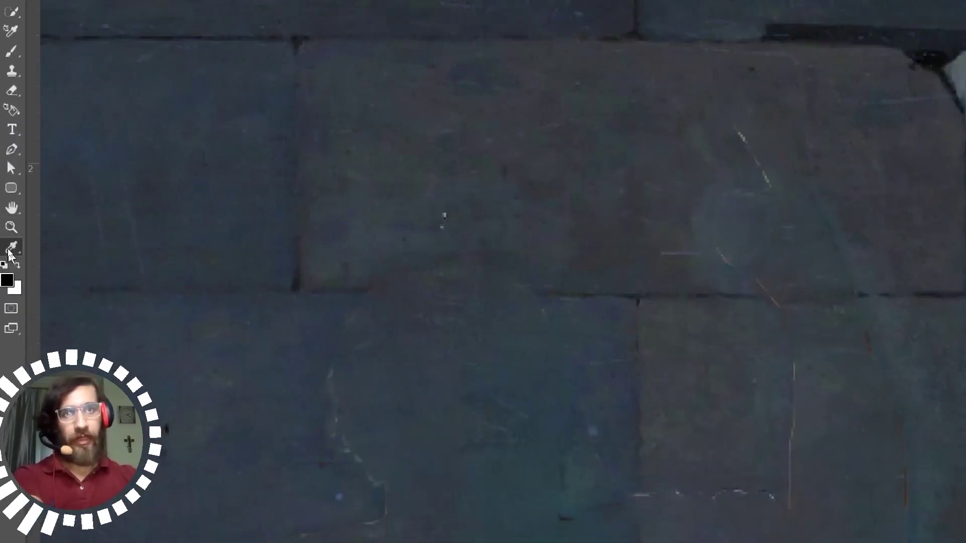
left_click(10, 247)
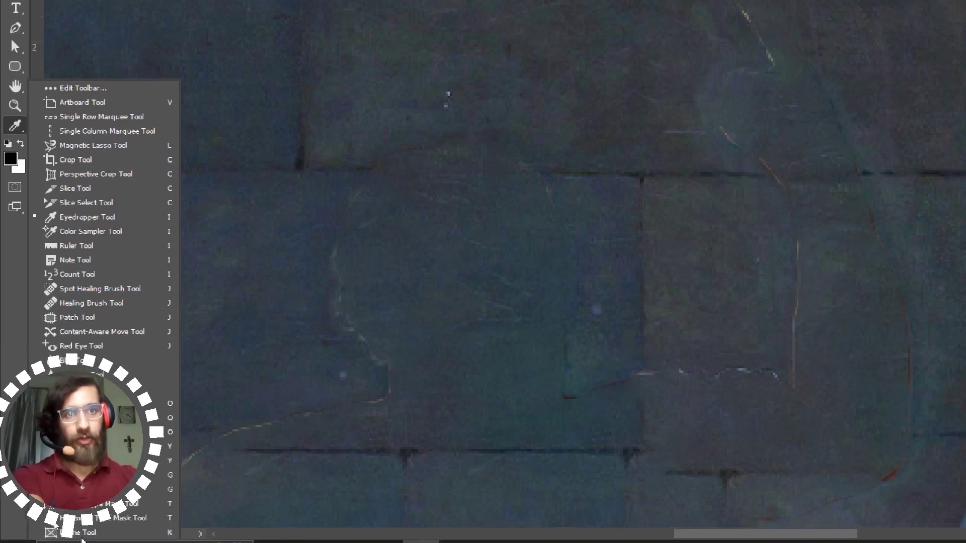
left_click(84, 293)
left_click(919, 133)
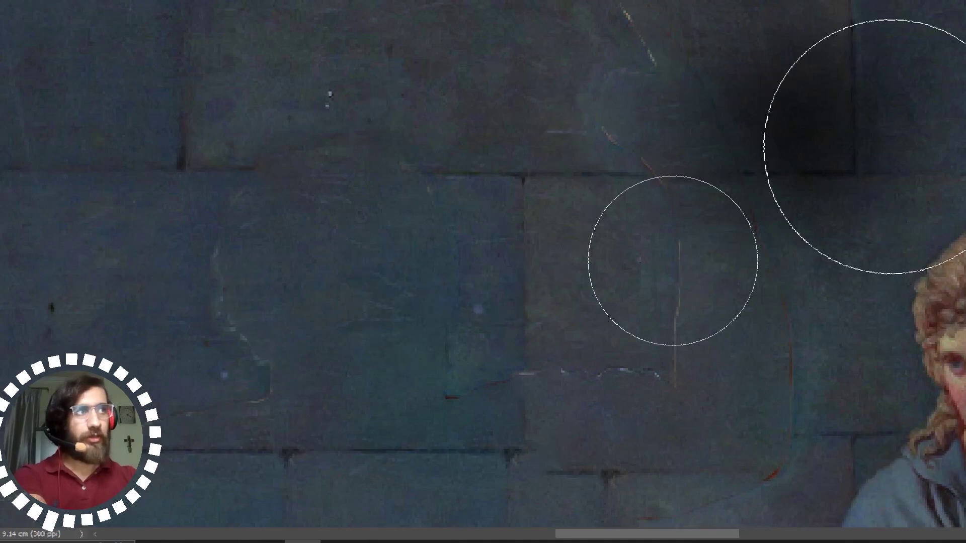
key("alt+space")
left_click_drag(843, 166, 768, 177)
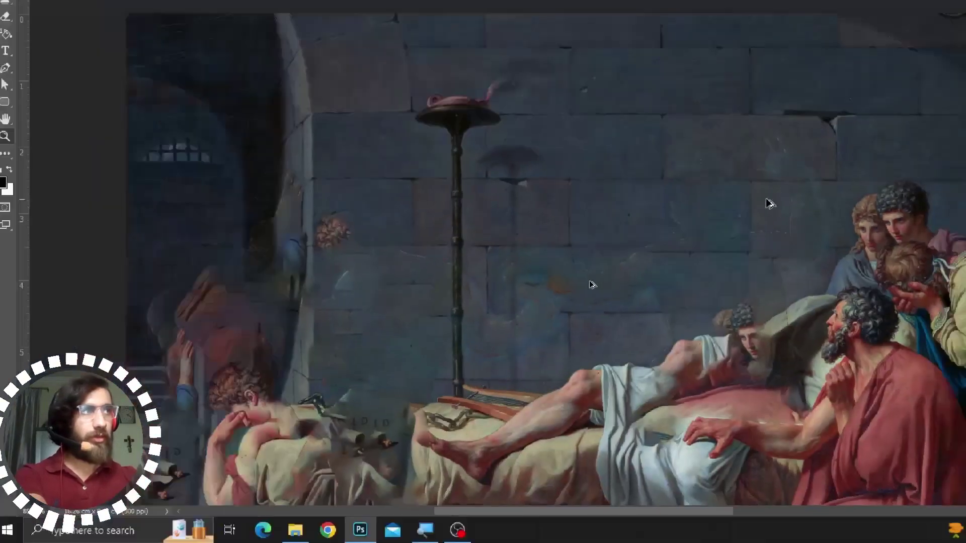
Step: Reduce the Spot Healing Brush to size 25 and heal the straight scratches on the wall block beside the grouped figures
scroll(602, 281, "up", 5)
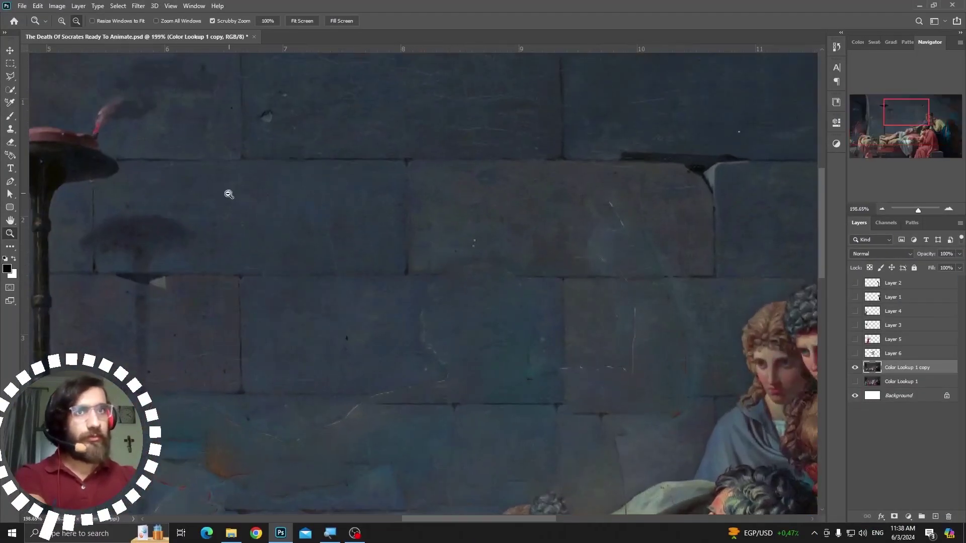
left_click(8, 248)
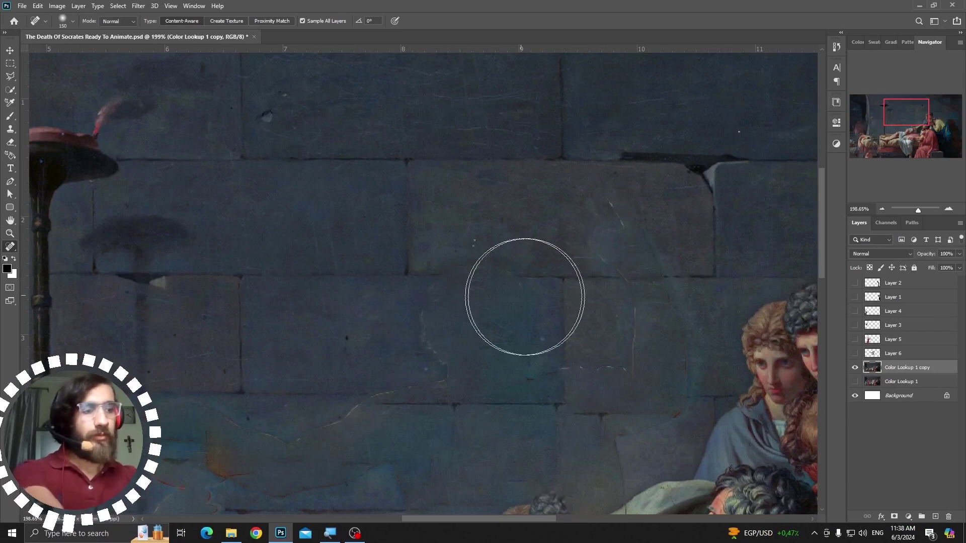
key("bracketleft")
key("bracketleft")
key("bracketleft")
key("bracketleft")
key("bracketleft")
key("bracketleft")
key("bracketleft")
key("bracketleft")
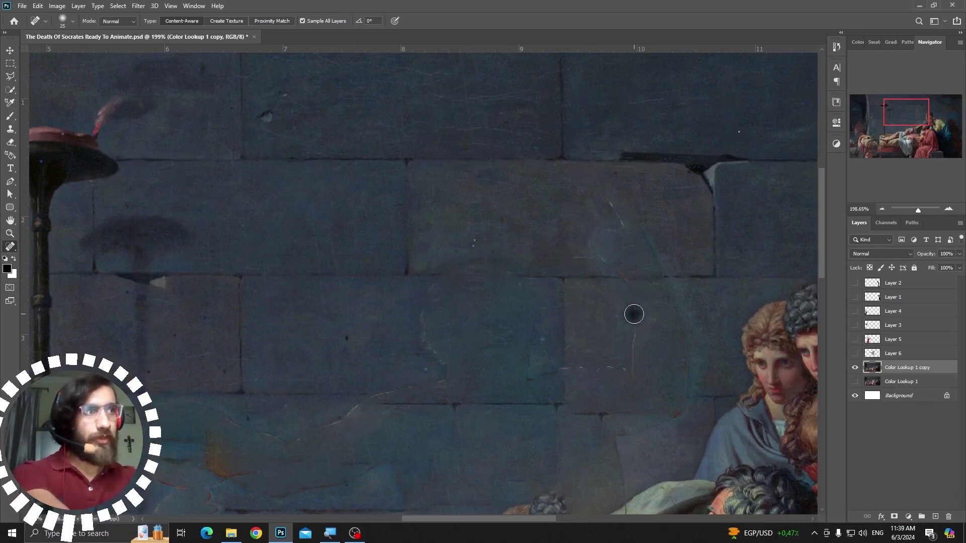
left_click_drag(635, 313, 634, 365)
left_click_drag(640, 324, 633, 364)
mouse_move(638, 366)
left_mouse_down()
mouse_move(602, 375)
mouse_move(623, 379)
mouse_move(575, 372)
mouse_move(619, 372)
mouse_move(599, 345)
left_mouse_up()
left_click(586, 370)
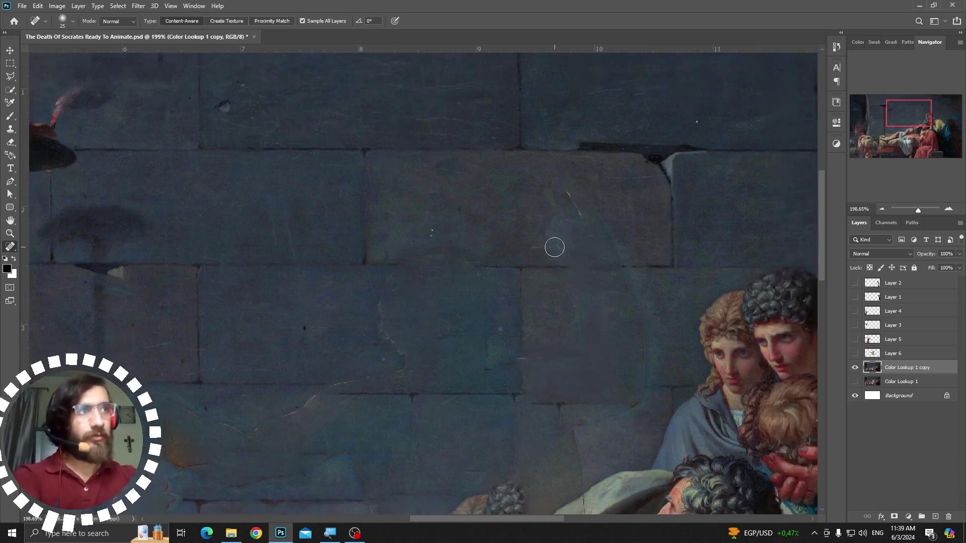
Step: Heal the short scratches on the wall block below the crack where the raised hand was
left_click_drag(555, 247, 566, 256)
left_click_drag(560, 248, 552, 241)
left_click(565, 205)
left_click_drag(591, 207, 567, 195)
left_click_drag(591, 235, 521, 199)
left_click_drag(565, 265, 587, 265)
mouse_move(579, 321)
left_mouse_down()
mouse_move(572, 350)
mouse_move(575, 303)
left_mouse_up()
mouse_move(511, 333)
left_mouse_down()
mouse_move(513, 380)
mouse_move(483, 282)
mouse_move(493, 302)
left_mouse_up()
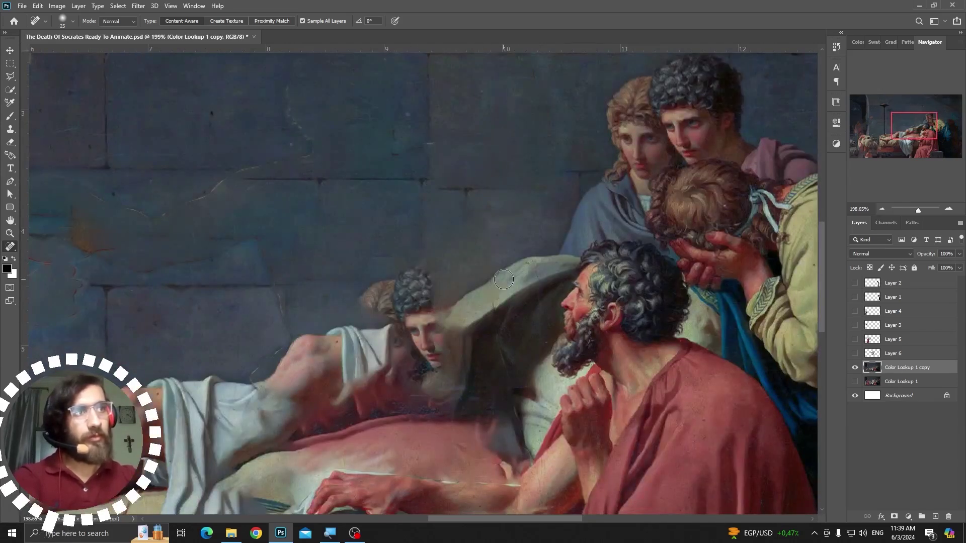
Step: Heal the fine scratches on the upper wall blocks above the reclining body
mouse_move(264, 385)
left_mouse_down()
mouse_move(493, 188)
mouse_move(542, 378)
left_mouse_up()
mouse_move(554, 300)
left_mouse_down()
mouse_move(566, 332)
mouse_move(526, 376)
left_mouse_up()
mouse_move(541, 355)
left_mouse_down()
mouse_move(553, 342)
mouse_move(528, 239)
mouse_move(404, 258)
left_mouse_up()
mouse_move(600, 133)
left_mouse_down()
mouse_move(498, 179)
mouse_move(547, 226)
left_mouse_up()
left_click_drag(607, 177, 596, 84)
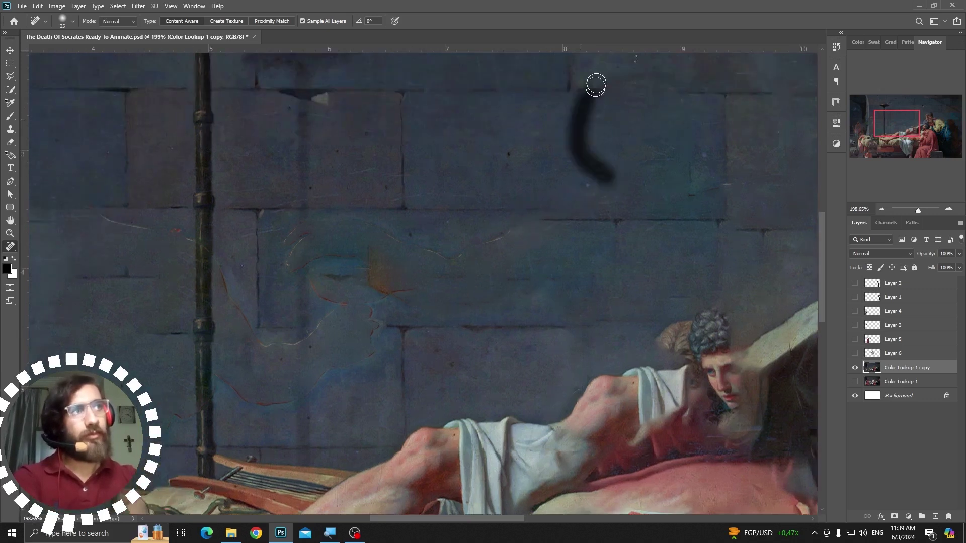
Step: Heal the long curved cracks on the wall blocks between the lamp stand and the reclining body
left_click_drag(536, 222, 505, 235)
mouse_move(382, 237)
left_mouse_down()
mouse_move(451, 263)
mouse_move(406, 242)
mouse_move(281, 247)
left_mouse_up()
left_click_drag(350, 258, 283, 260)
left_click_drag(192, 251, 327, 266)
mouse_move(305, 257)
left_mouse_down()
mouse_move(229, 231)
mouse_move(314, 253)
mouse_move(367, 327)
left_mouse_up()
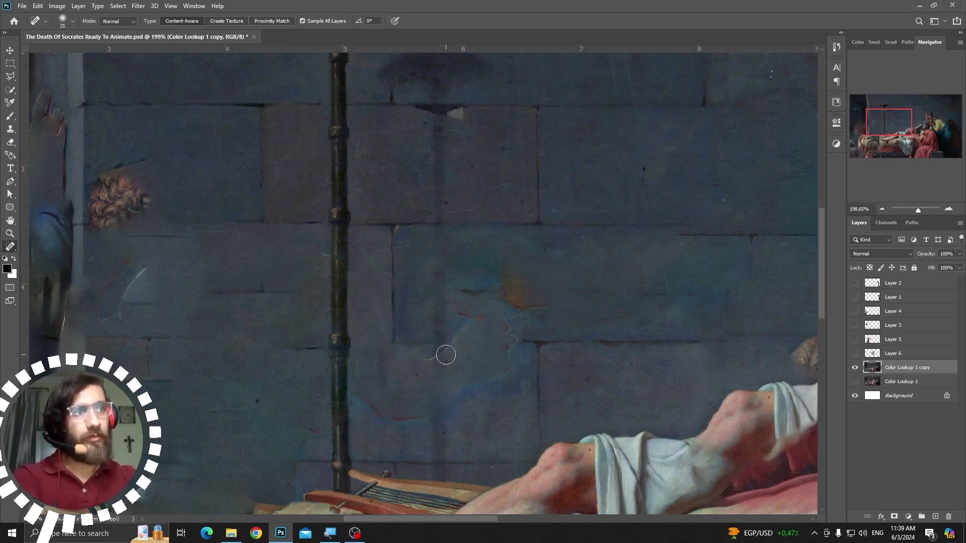
Step: Set the Spot Healing Brush to size 15 and heal the reddish cracks on the wall beside the lamp stand
key("bracketright")
mouse_move(471, 321)
left_mouse_down()
mouse_move(435, 367)
mouse_move(413, 364)
left_mouse_up()
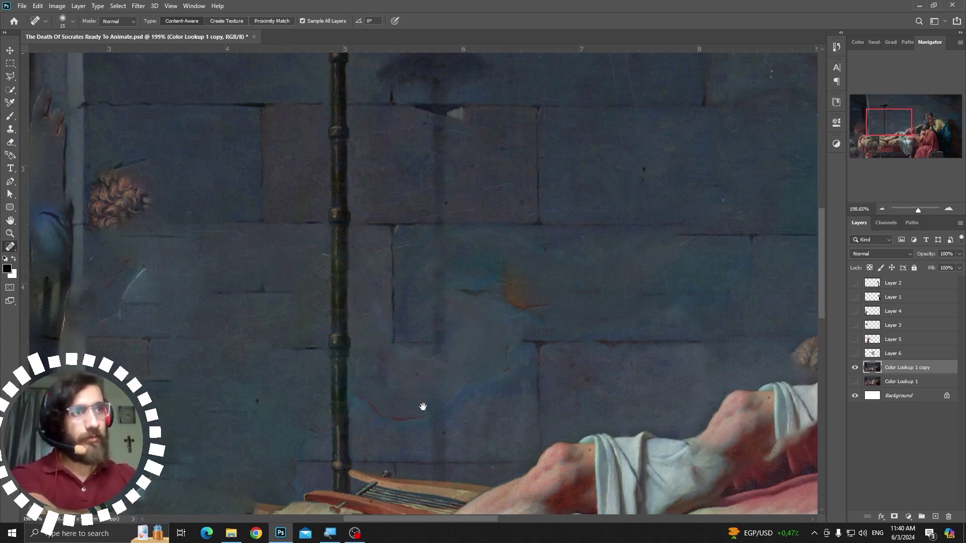
left_click_drag(422, 405, 459, 366)
left_click_drag(388, 352, 468, 382)
mouse_move(378, 372)
left_mouse_down()
mouse_move(374, 397)
mouse_move(410, 367)
left_mouse_up()
left_click_drag(467, 370, 450, 384)
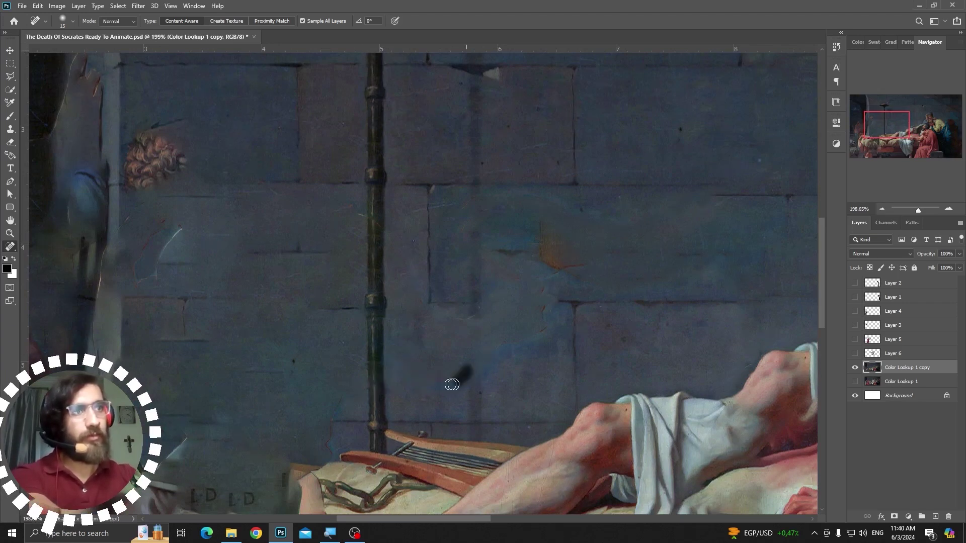
Step: Enlarge the Spot Healing Brush to size 45 and heal the orange stain on the wall block beside the lamp stand
left_click_drag(551, 331, 543, 306)
left_click_drag(580, 260, 533, 239)
key("bracketright")
key("bracketright")
key("bracketright")
key("bracketright")
key("bracketright")
key("bracketright")
left_click_drag(520, 248, 528, 262)
left_click_drag(511, 323, 451, 297)
Step: Heal the curly hair remnant and the pale scratch on the wall beside the column
left_click_drag(323, 328, 606, 447)
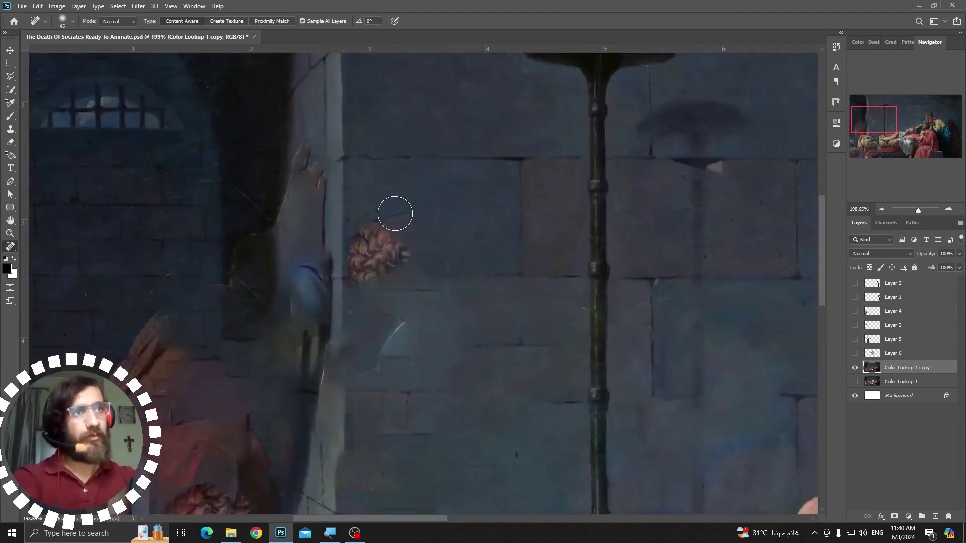
left_click_drag(370, 252, 410, 226)
mouse_move(419, 263)
left_mouse_down()
mouse_move(356, 246)
mouse_move(383, 267)
mouse_move(354, 259)
mouse_move(369, 303)
mouse_move(348, 327)
mouse_move(380, 351)
mouse_move(405, 320)
mouse_move(370, 339)
left_mouse_up()
key("p")
key("j")
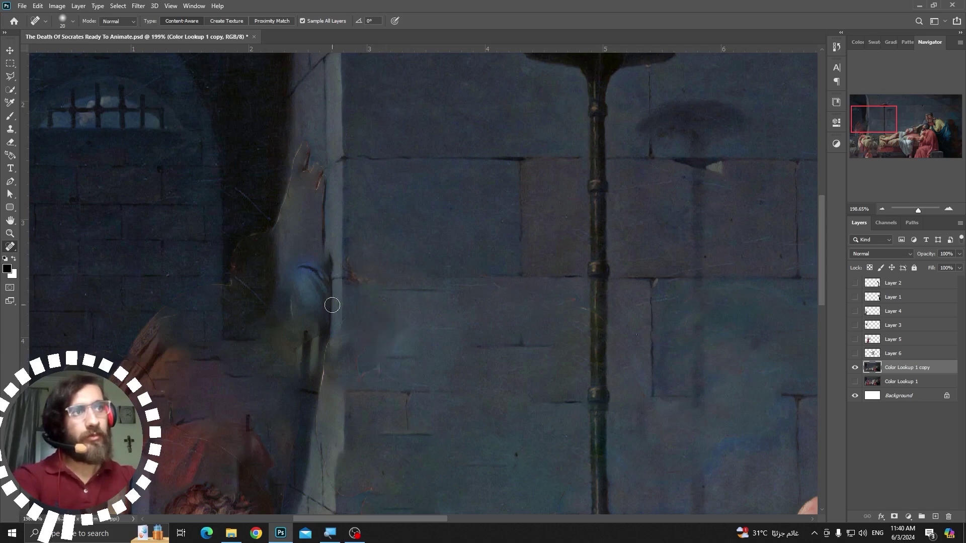
Step: Heal the leftover specks and short dark line where the wall block meets the column, using a size 20 brush
key("z")
left_click_drag(347, 276, 397, 277)
left_click(9, 246)
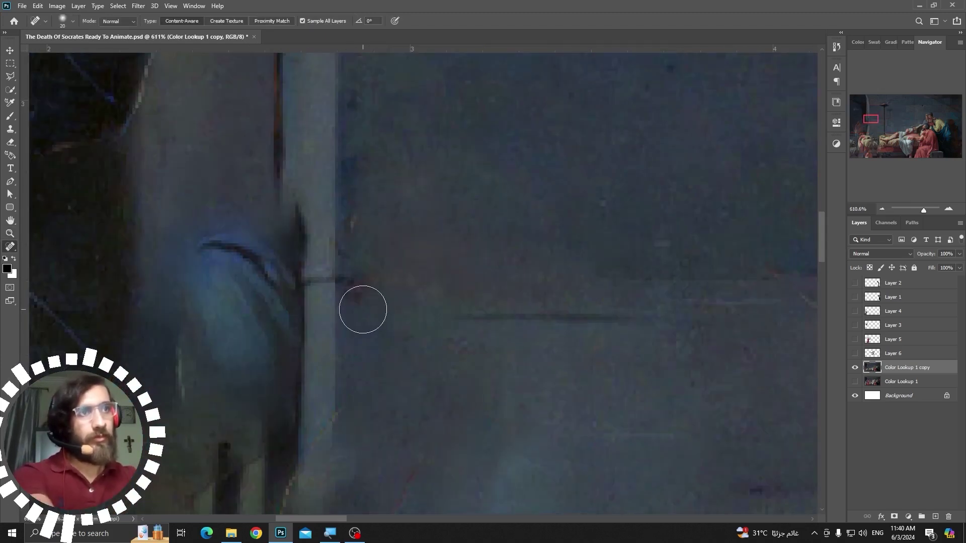
left_click_drag(426, 312, 619, 326)
Step: Heal the leftover fingertips on the pale column beside the dark archway
key("z")
left_click_drag(547, 266, 462, 269)
left_click_drag(535, 385, 535, 322)
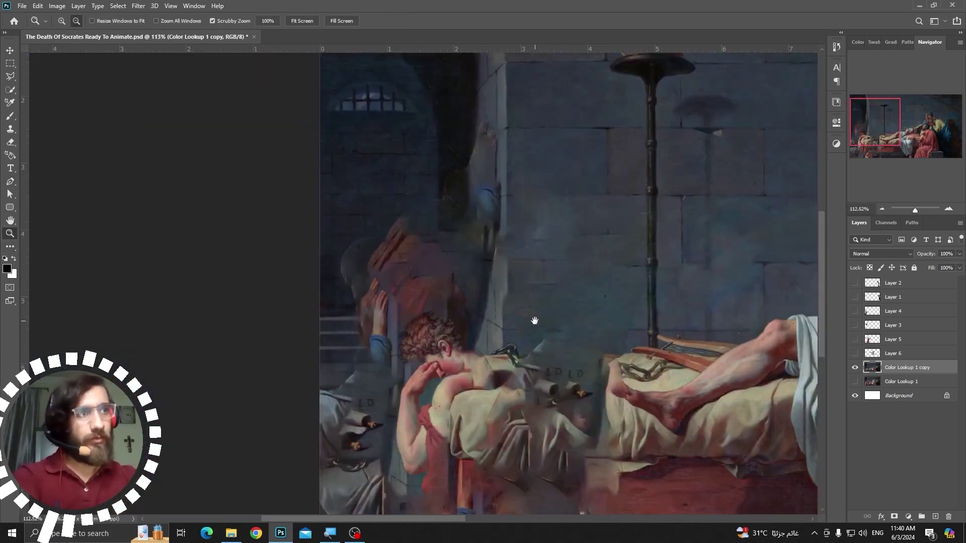
left_click_drag(488, 120, 564, 134)
key("j")
left_click_drag(476, 198, 502, 375)
mouse_move(501, 292)
left_mouse_down()
mouse_move(488, 351)
mouse_move(558, 257)
left_mouse_up()
mouse_move(524, 248)
left_mouse_down()
mouse_move(505, 287)
mouse_move(565, 279)
left_mouse_up()
Step: Set the Spot Healing Brush to size 25 and even out the column surface where the raised hands were
key("bracketright")
key("bracketright")
key("bracketright")
key("bracketright")
left_click(568, 286)
left_click_drag(602, 363, 630, 337)
left_click_drag(624, 385, 624, 282)
left_click_drag(579, 300, 585, 204)
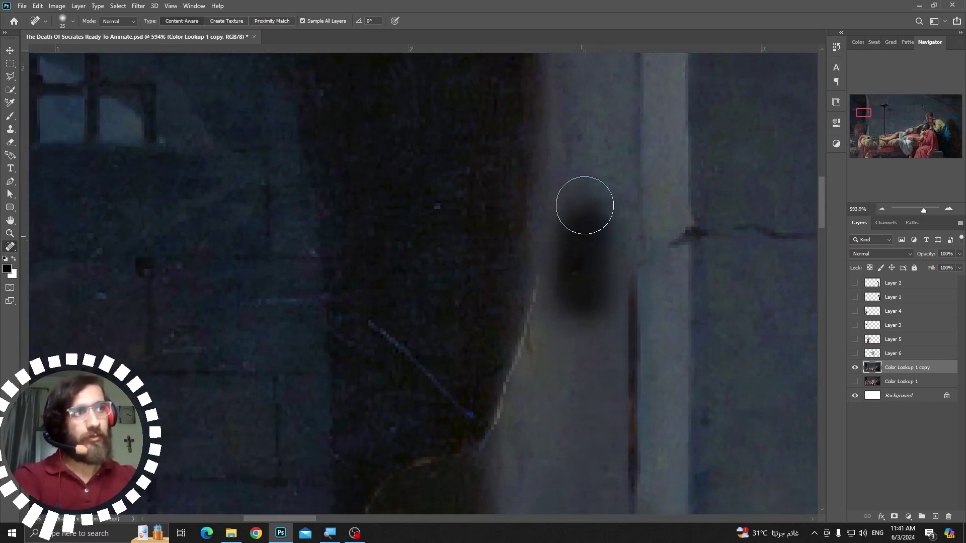
left_click_drag(623, 302, 586, 163)
Step: Heal the pale curved outline left along the edge of the dark archway
key("z")
left_click_drag(579, 237, 523, 241)
left_click_drag(561, 316, 605, 375)
left_click(10, 246)
mouse_move(585, 263)
left_mouse_down()
mouse_move(569, 322)
mouse_move(612, 218)
left_mouse_up()
mouse_move(583, 251)
left_mouse_down()
mouse_move(565, 261)
mouse_move(544, 313)
left_mouse_up()
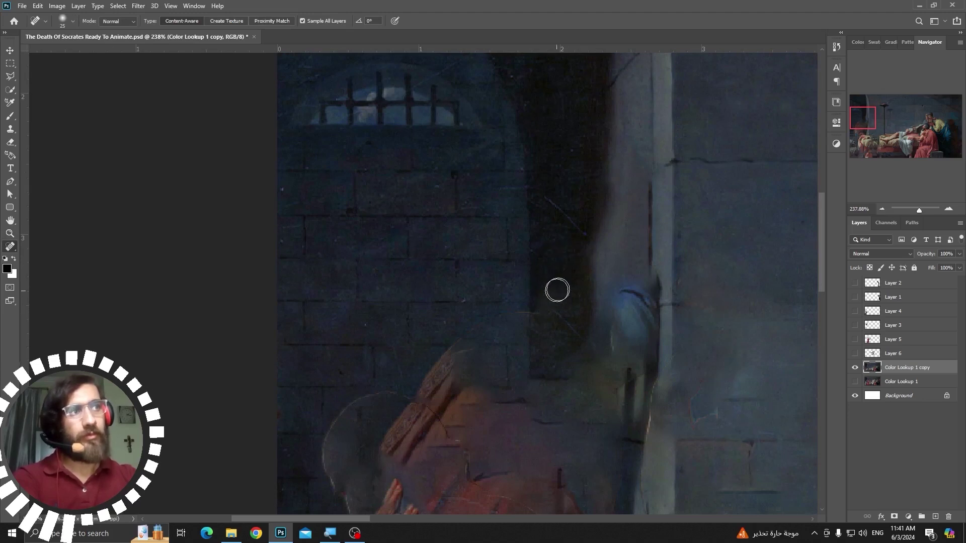
Step: Smooth the boundary between the dark archway and the column with healing strokes
left_click_drag(613, 184, 599, 257)
left_click_drag(618, 149, 609, 288)
left_click_drag(620, 173, 615, 251)
Step: Heal the dark vertical crack and the blue sleeve remnant on the column
left_click_drag(652, 267, 649, 289)
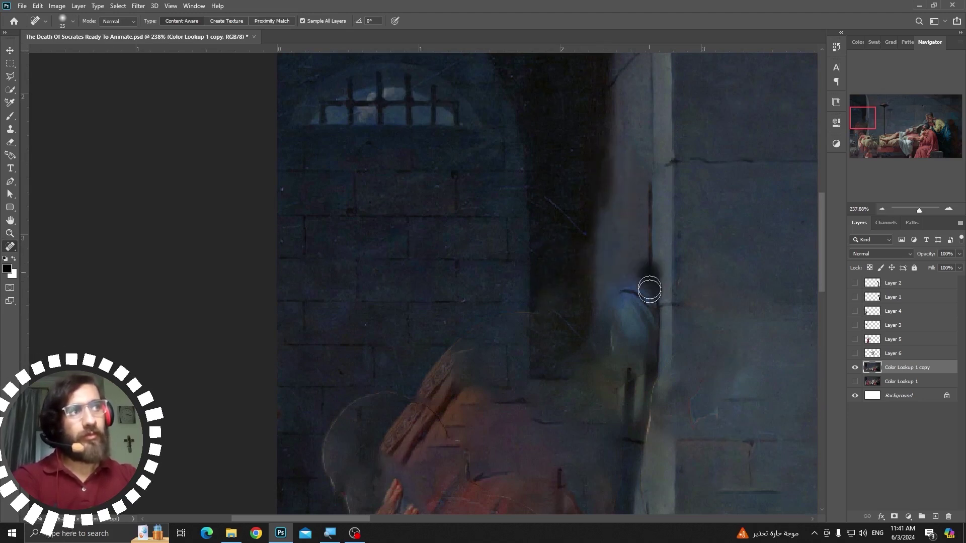
left_click_drag(681, 258, 666, 206)
left_click_drag(636, 214, 638, 316)
left_click_drag(644, 257, 614, 228)
mouse_move(615, 182)
left_mouse_down()
mouse_move(608, 266)
mouse_move(600, 189)
mouse_move(587, 230)
left_mouse_up()
mouse_move(604, 110)
left_mouse_down()
mouse_move(604, 222)
mouse_move(606, 121)
left_mouse_up()
left_click_drag(584, 191, 579, 278)
Step: Fit the painting in view and preview the red-robed figure on Layer 5 over the healed background
key("ctrl+0")
left_click(856, 284)
left_click(858, 285)
left_click(855, 340)
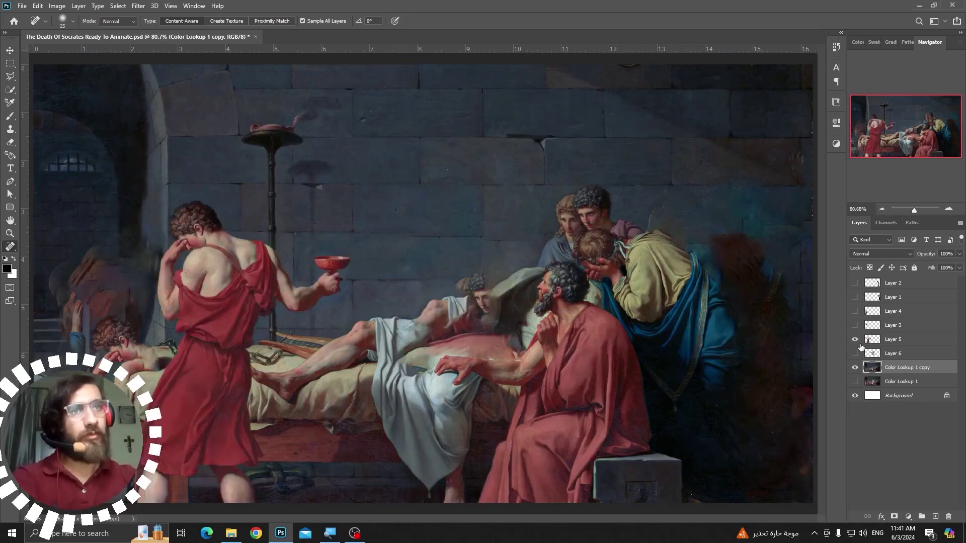
left_click(856, 340)
left_click(856, 340)
Step: Try free-transforming the Layer 3 figure against the healed background, and hide Layers 3 and 5 again
left_click(856, 328)
left_click(895, 326)
key("ctrl+t")
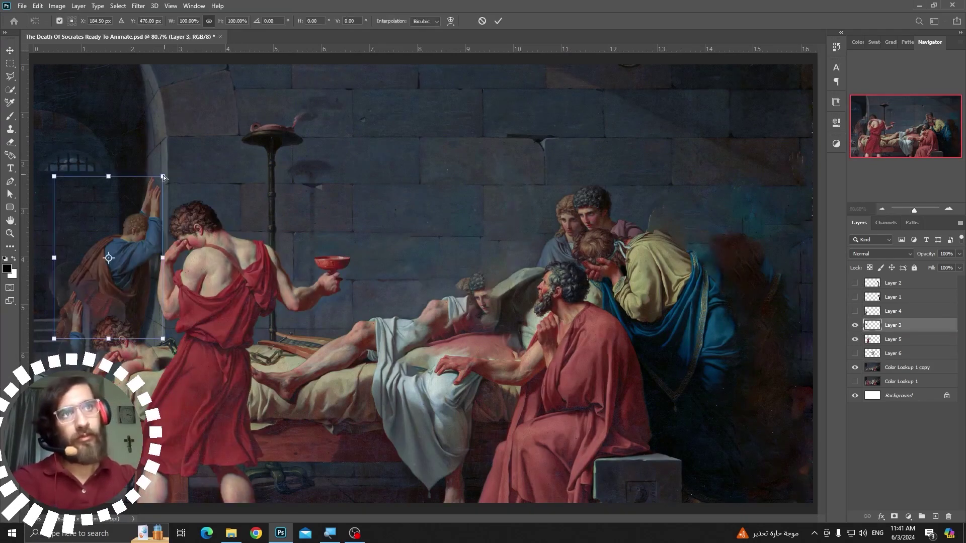
left_click_drag(162, 177, 178, 180)
key("Escape")
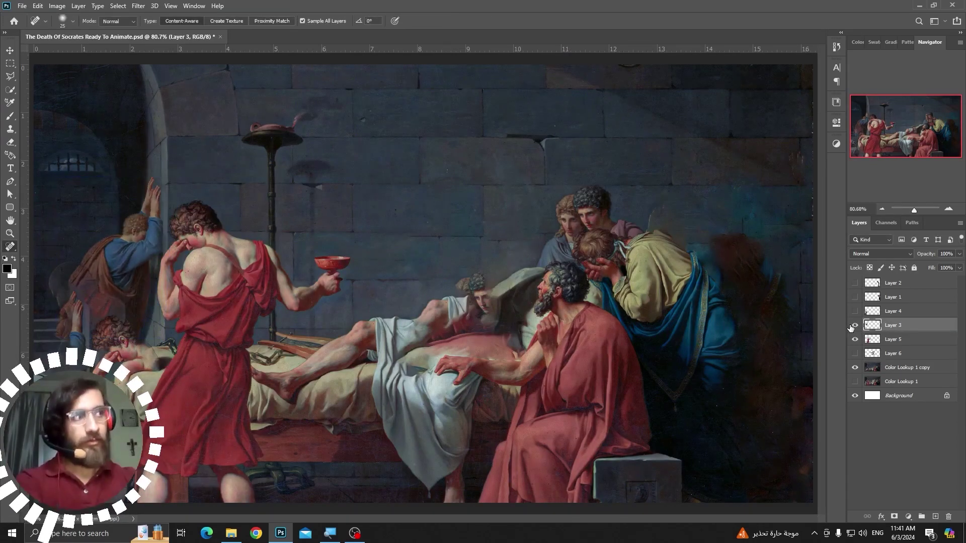
left_click(853, 326)
left_click(854, 339)
Step: Select Color Lookup 1 copy and heal the dark streaks running down the column beside the archway
left_click(891, 368)
scroll(131, 273, "up", 8)
left_click_drag(131, 272, 307, 299)
key("j")
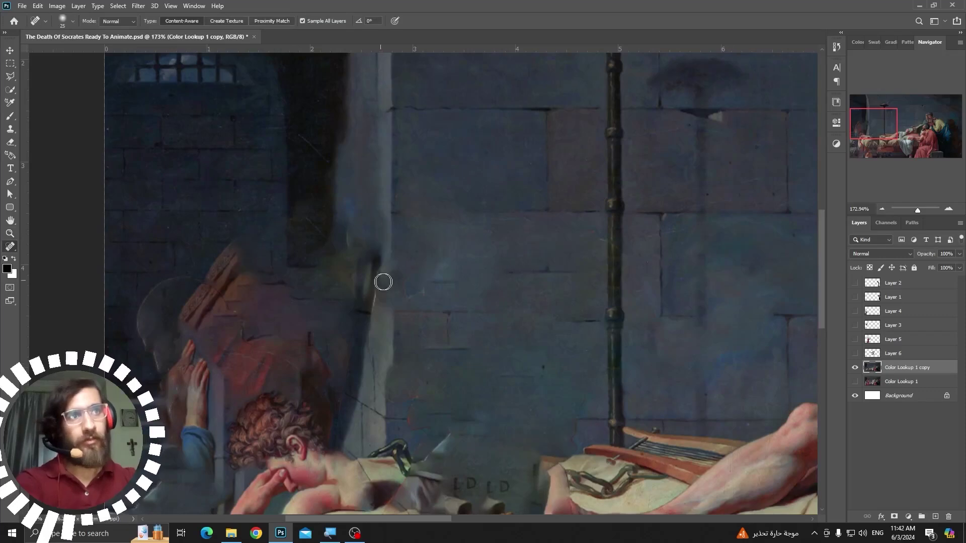
left_click_drag(378, 246, 376, 352)
left_click_drag(375, 229, 371, 339)
mouse_move(367, 353)
left_mouse_down()
mouse_move(360, 332)
mouse_move(353, 228)
left_mouse_up()
left_click_drag(353, 229, 354, 347)
left_click_drag(363, 364, 361, 282)
left_click_drag(362, 256, 361, 323)
Step: Heal the head-shaped outline and the leftover marks around the stairs and the blue-sleeved arm
mouse_move(203, 296)
left_mouse_down()
mouse_move(301, 297)
mouse_move(243, 309)
mouse_move(248, 346)
mouse_move(228, 321)
left_mouse_up()
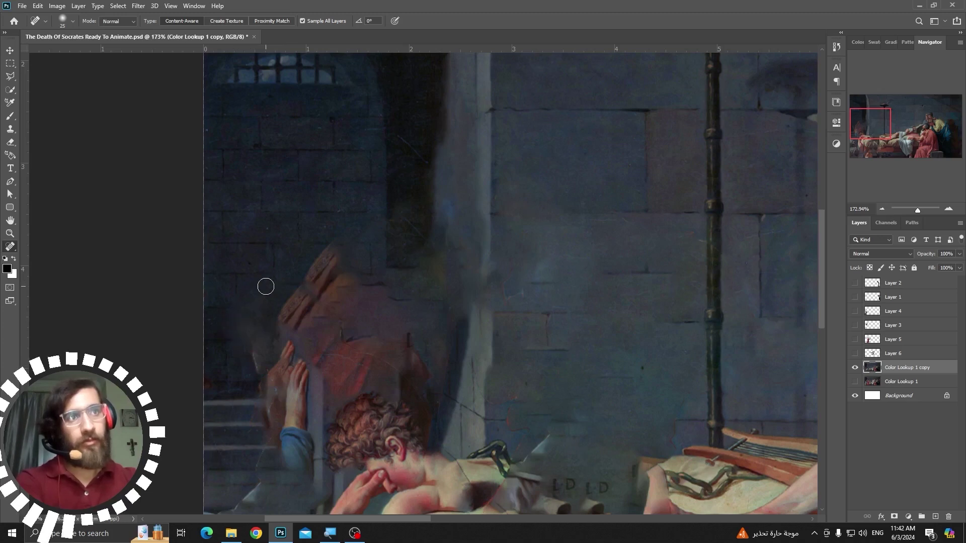
left_click_drag(321, 361, 417, 232)
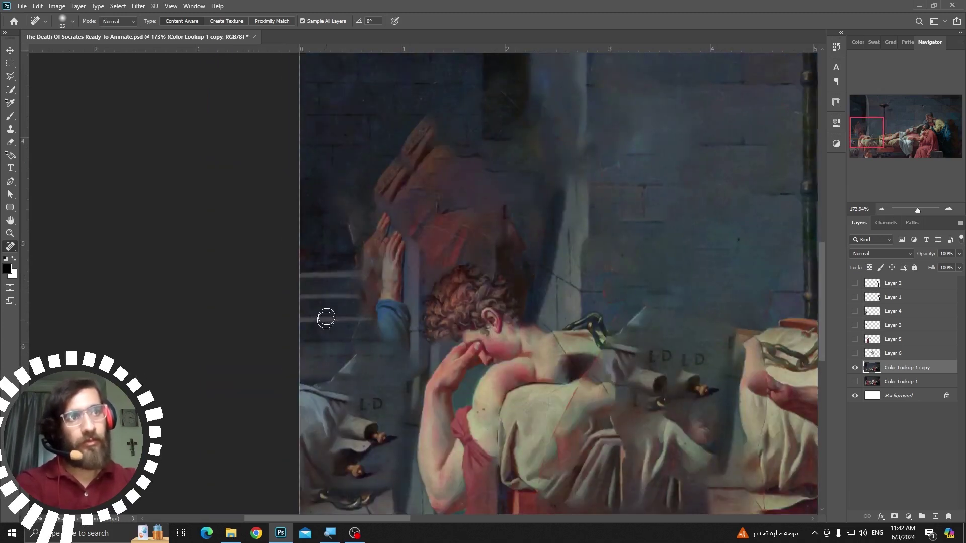
mouse_move(336, 329)
left_mouse_down()
mouse_move(370, 329)
mouse_move(336, 339)
mouse_move(404, 348)
left_mouse_up()
mouse_move(408, 294)
left_mouse_down()
mouse_move(405, 338)
mouse_move(425, 266)
left_mouse_up()
mouse_move(335, 291)
left_mouse_down()
mouse_move(431, 276)
mouse_move(327, 311)
mouse_move(403, 275)
mouse_move(371, 281)
left_mouse_up()
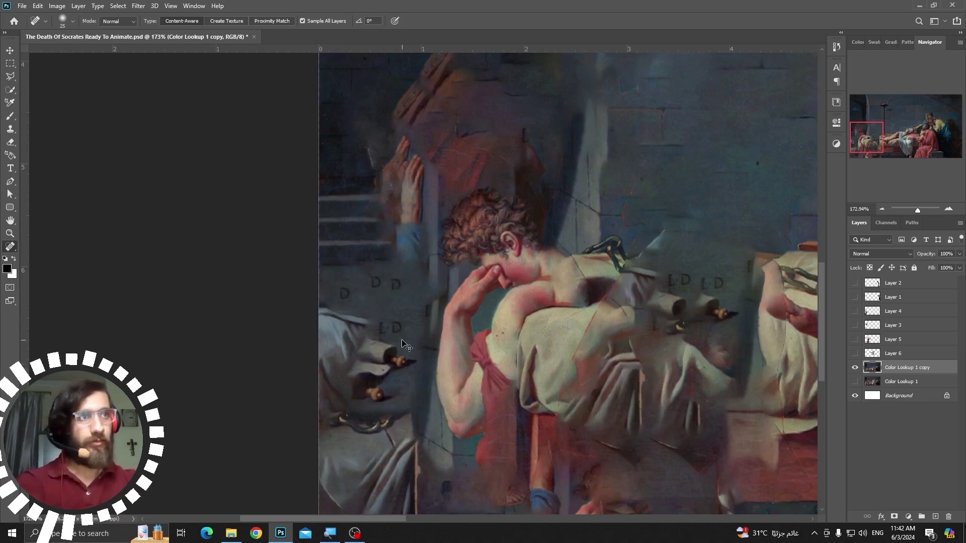
Step: Show and select Layer 6 with Socrates and check it against the healed background in the full view
key("ctrl+0")
left_click(855, 353)
left_click(894, 353)
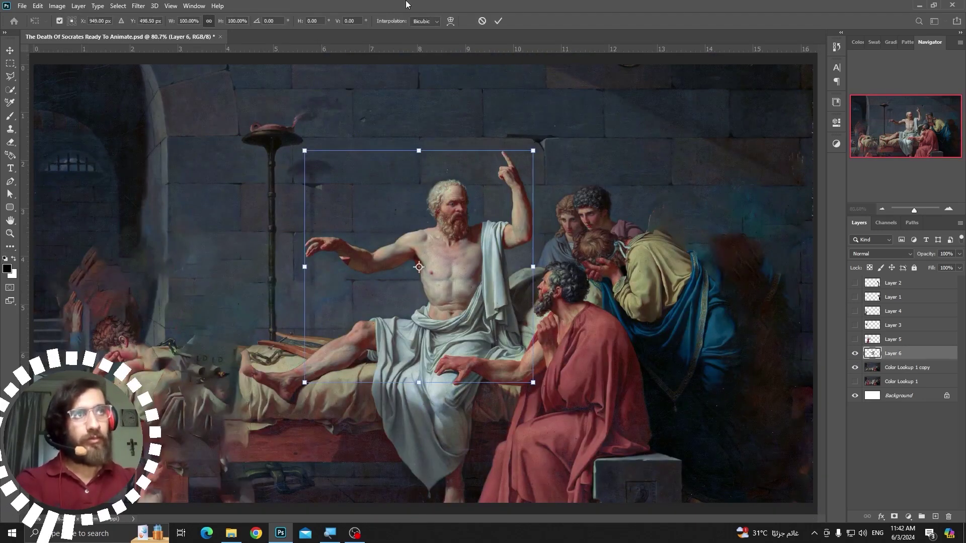
key("v")
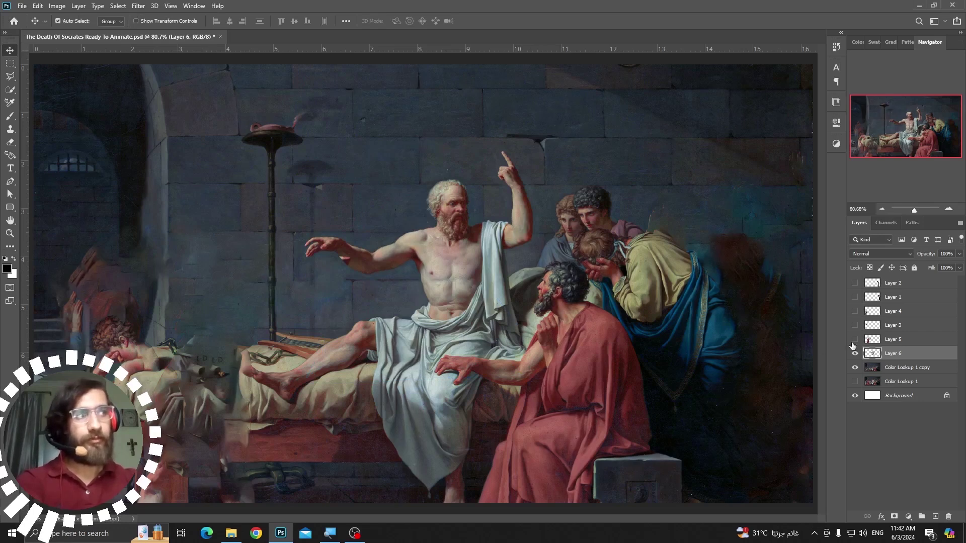
Step: Show the remaining figure layers, Layer 1 to Layer 5, and save the document
left_click(855, 341)
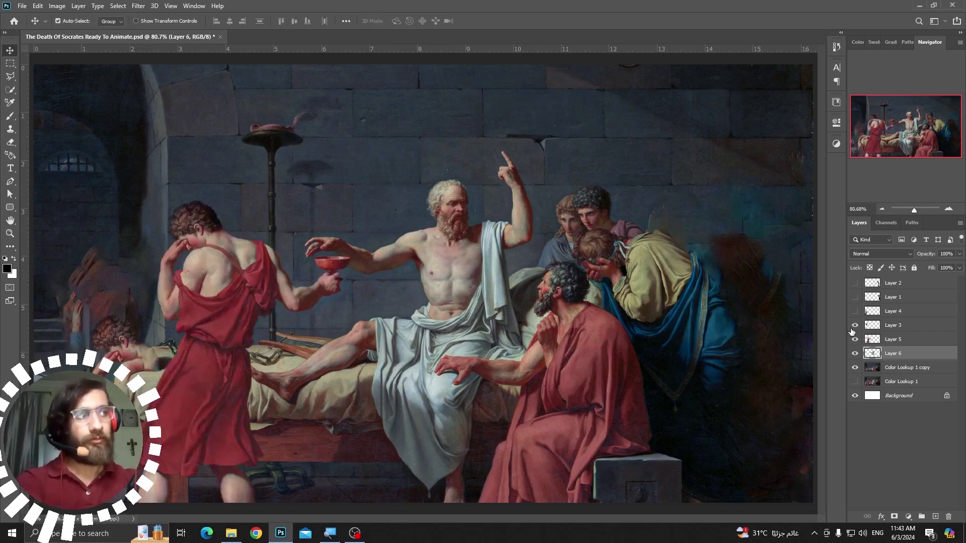
left_click(855, 311)
left_click(855, 297)
left_click(854, 283)
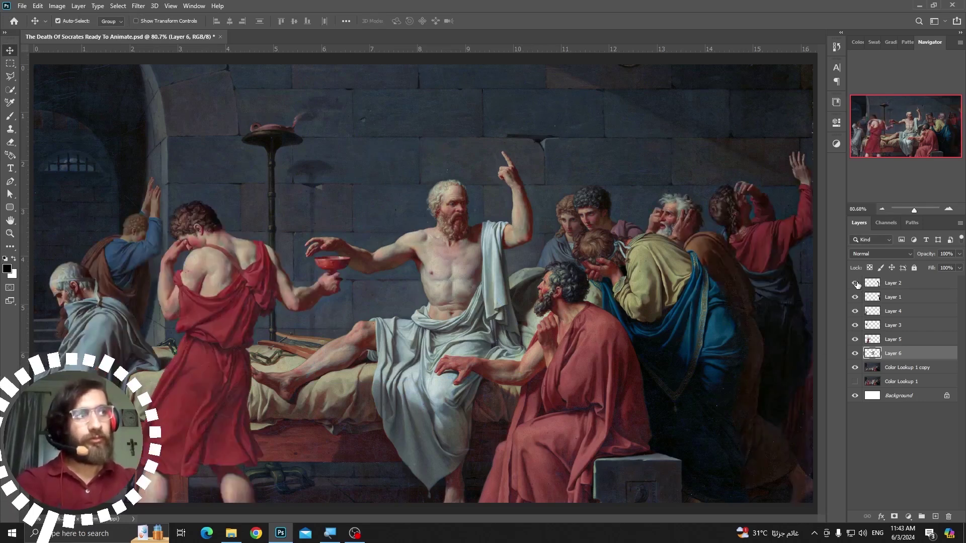
key("ctrl+s")
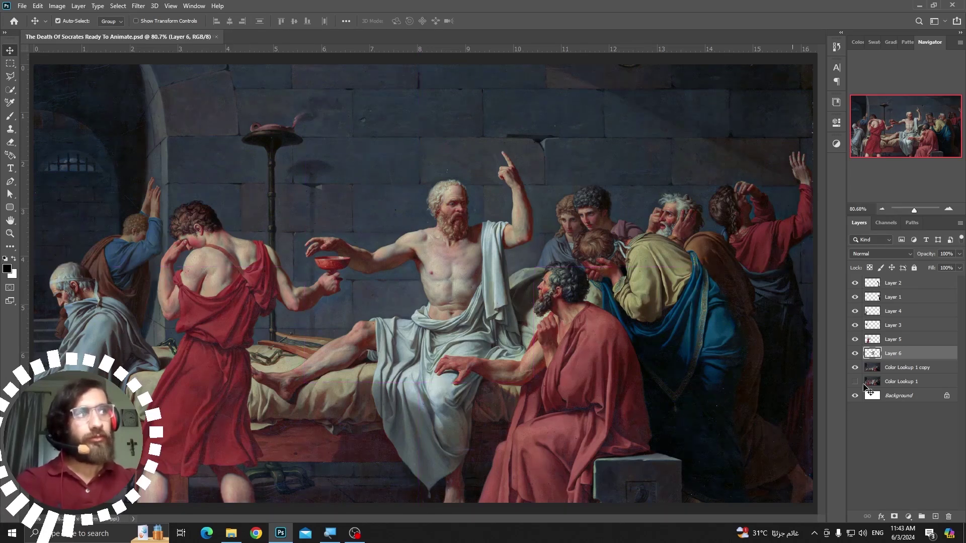
Step: Hide Color Lookup 1 copy and Layer 5, and load the Layer 6 figure as a selection around the cup remnant
left_click(850, 371)
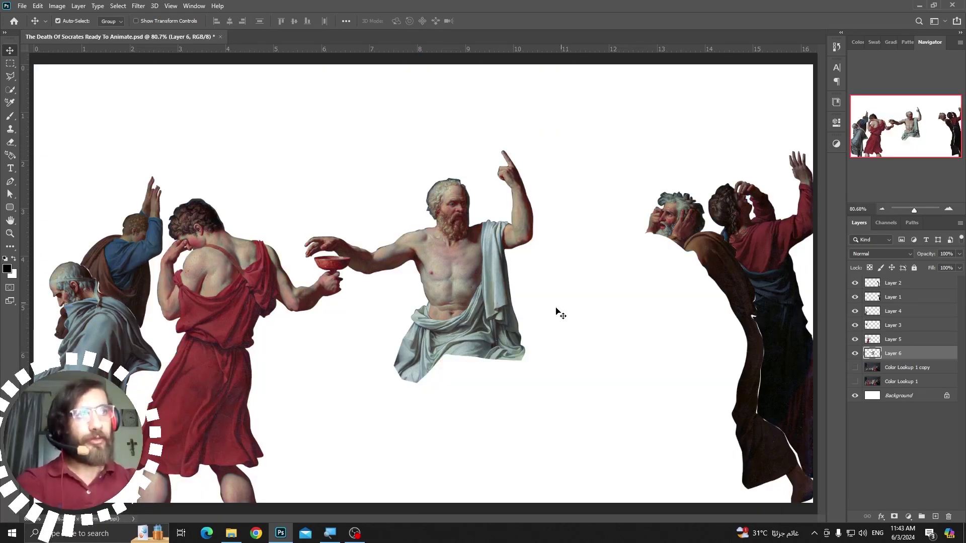
key("z")
left_click_drag(735, 262, 643, 282)
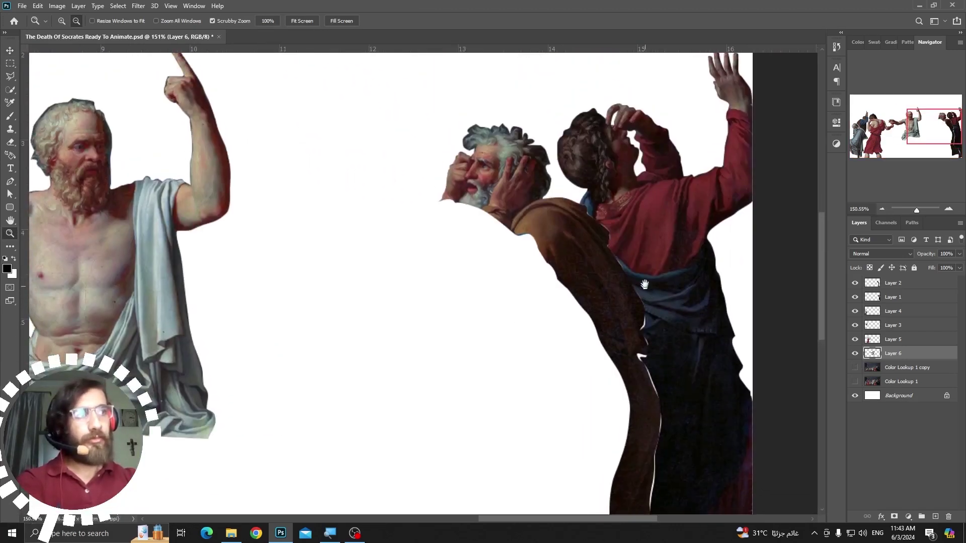
left_click_drag(253, 203, 476, 202)
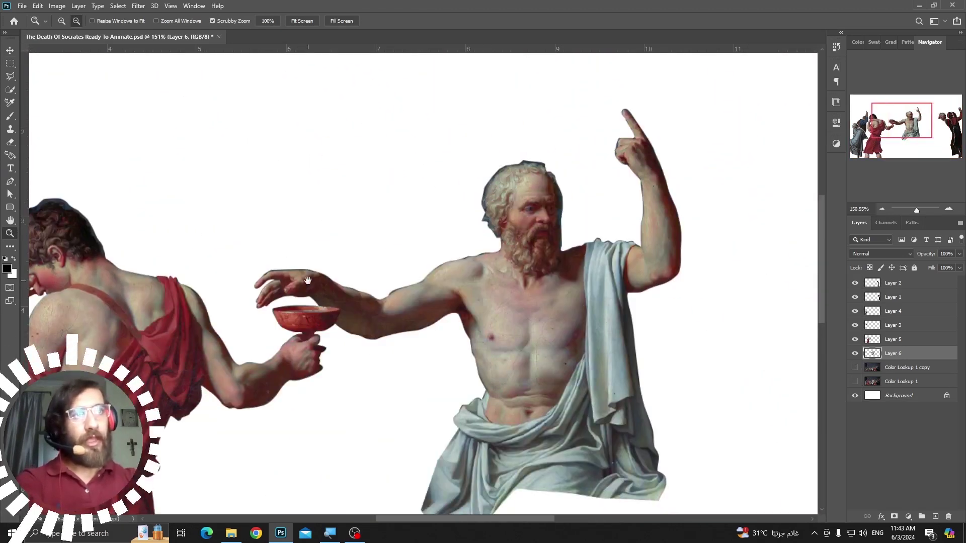
left_click_drag(296, 308, 328, 307)
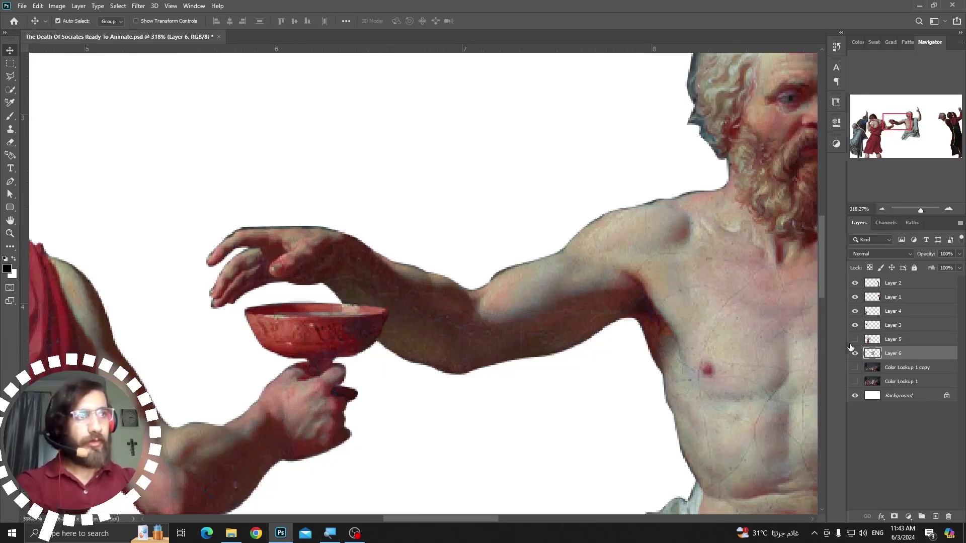
left_click_drag(351, 319, 376, 329)
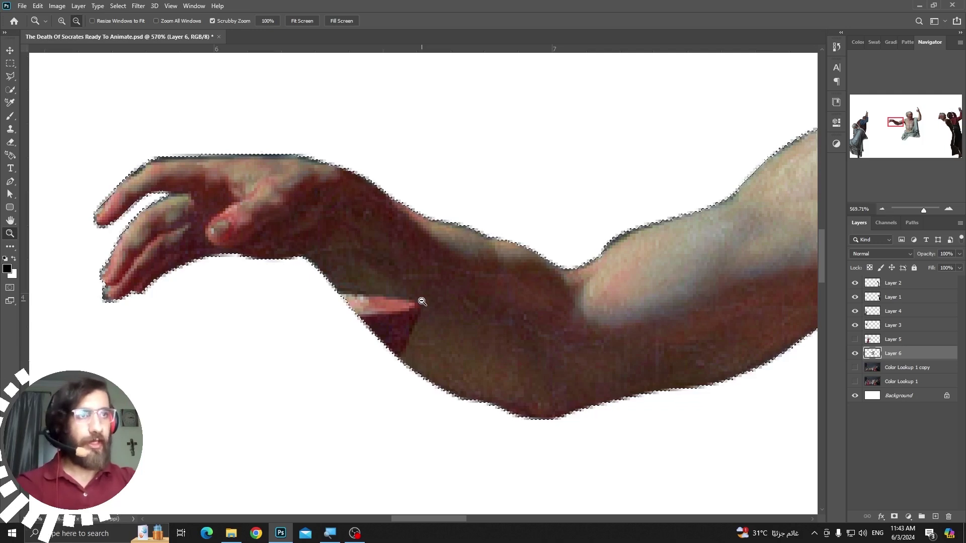
Step: Cover the cup remnant on Socrates' forearm with the Clone Stamp at size 10, and deselect
key("s")
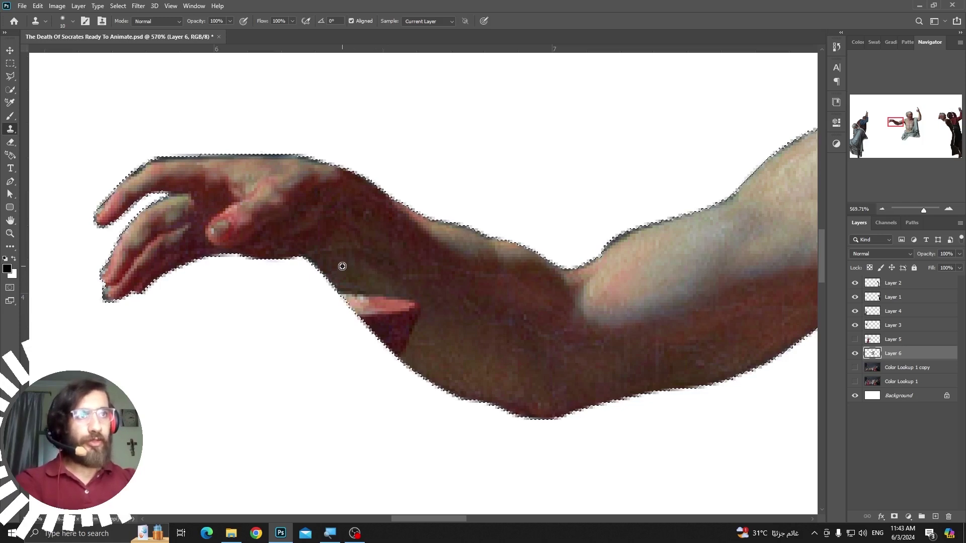
left_click_drag(345, 285, 402, 307)
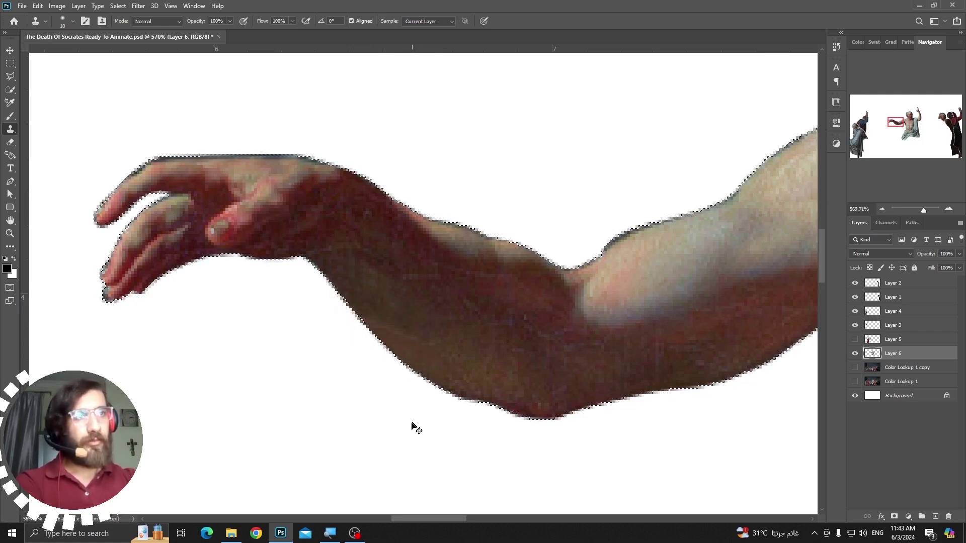
key("ctrl+d")
key("ctrl+0")
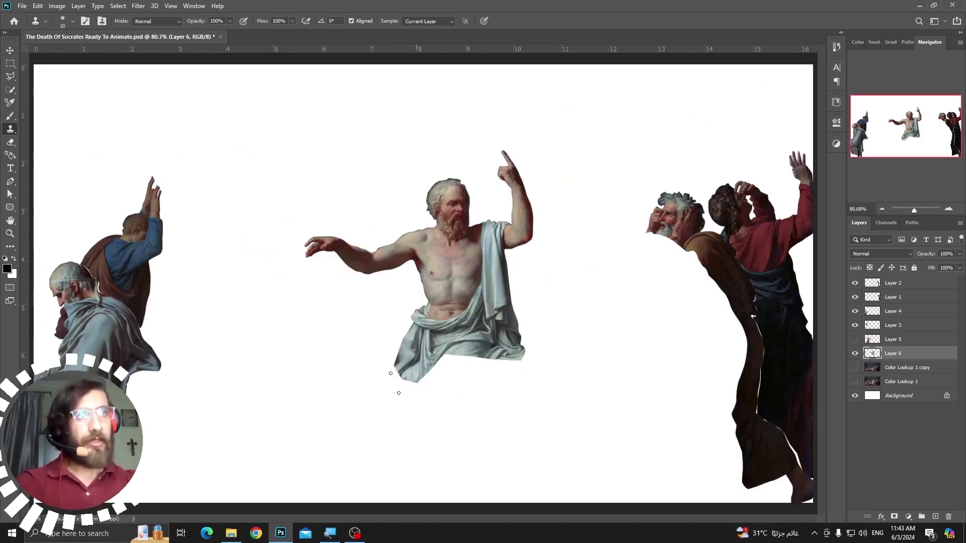
Step: Check the repaired forearm with Layer 5 and Color Lookup 1 copy shown again, and save the document
key("v")
key("z")
left_click_drag(339, 258, 404, 293)
key("v")
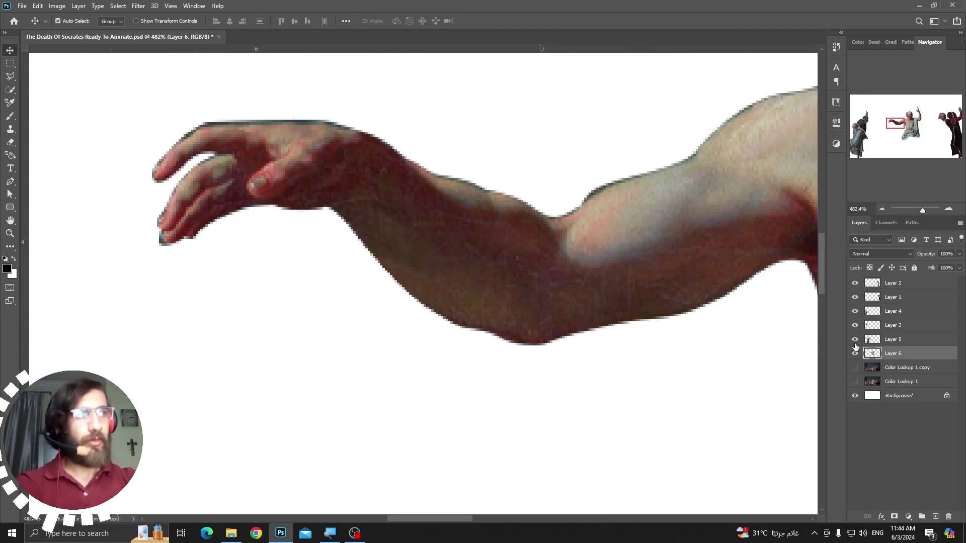
left_click(855, 353)
left_click(855, 367)
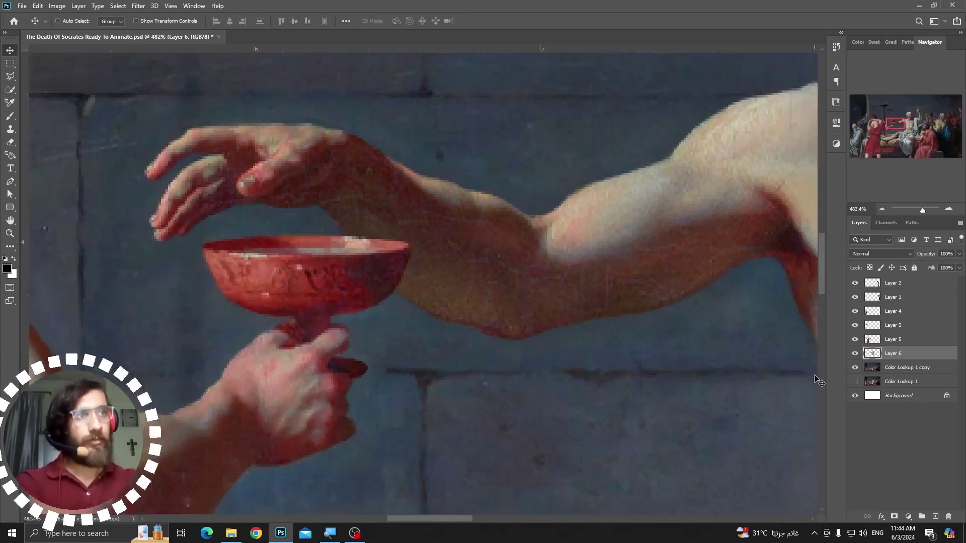
key("ctrl+0")
key("ctrl+s")
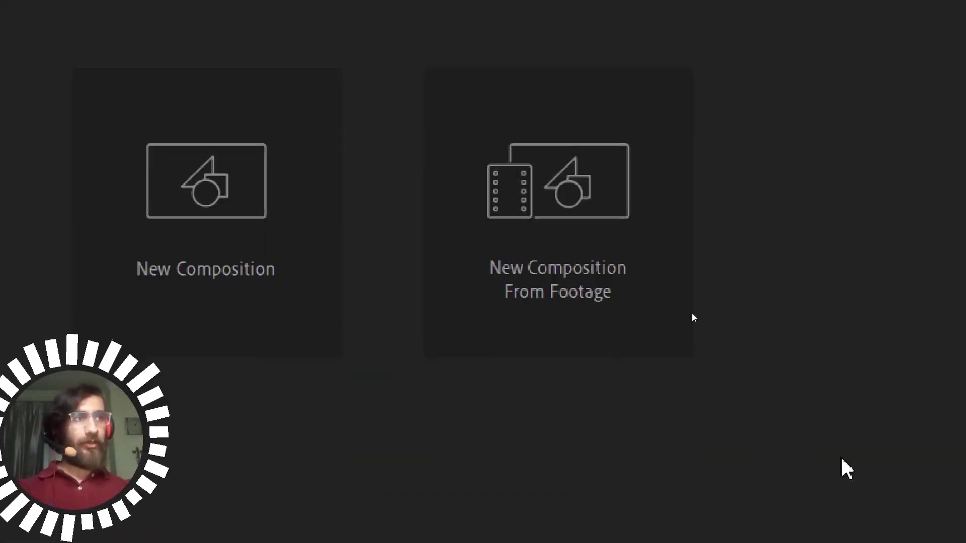
Step: Create a composition from The Death Of Socrates Ready To Animate.psd, imported as Composition with Editable Layer Styles, and open the nested composition inside it
left_click(632, 197)
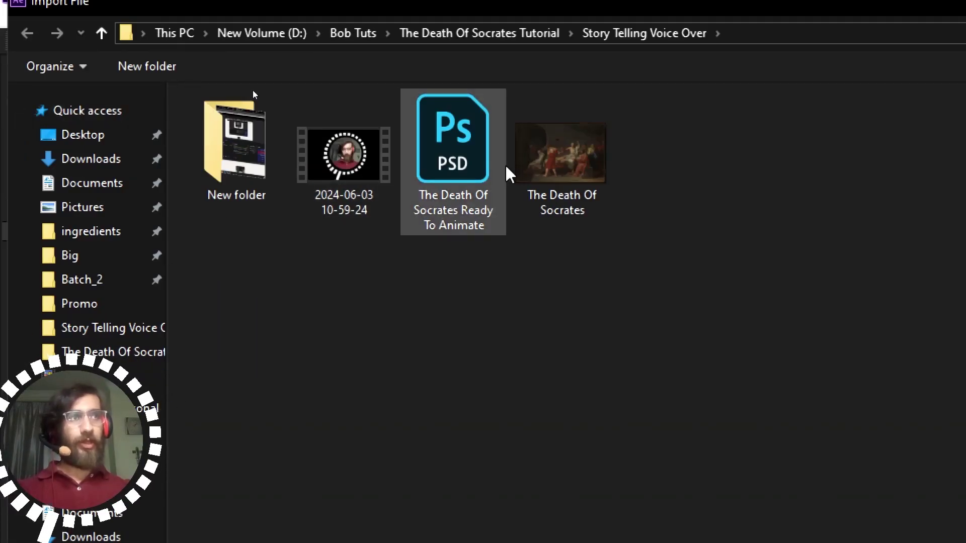
left_click(501, 168)
double_click(181, 128)
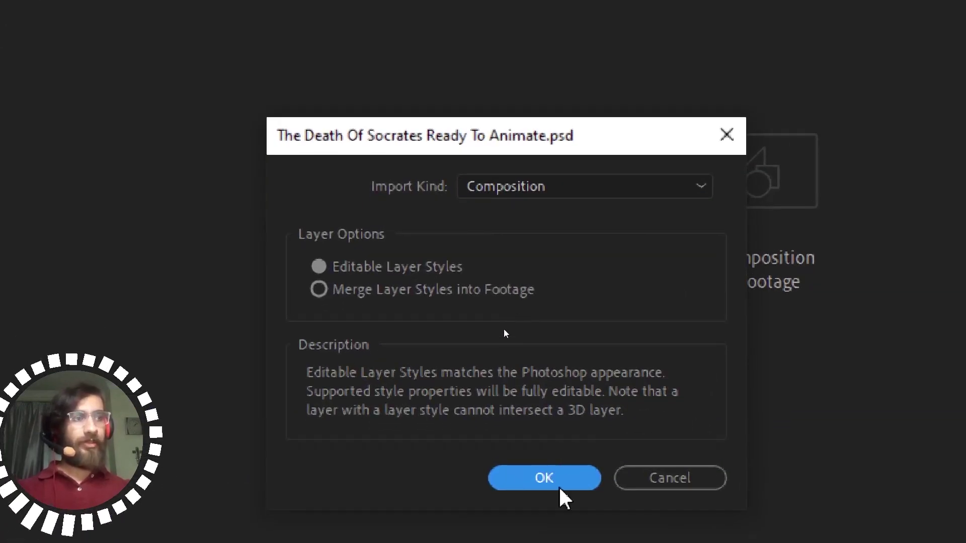
left_click(544, 476)
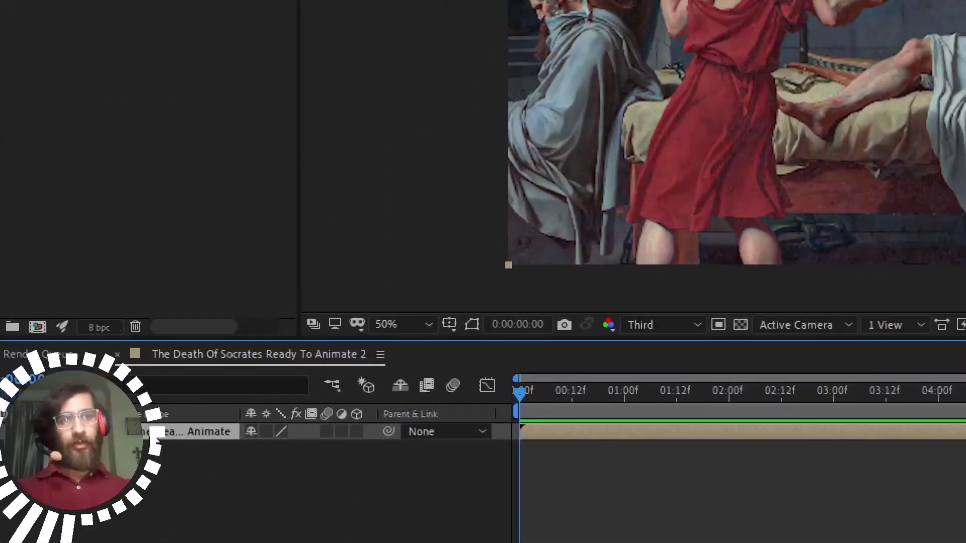
double_click(202, 432)
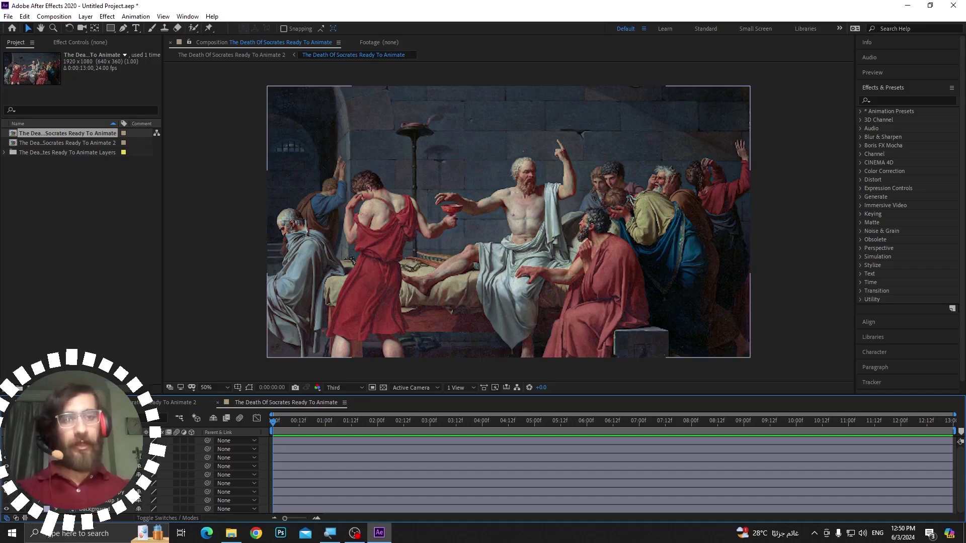
Step: Make every layer in the painting composition a 3D layer, and clear the selection
left_click(94, 510)
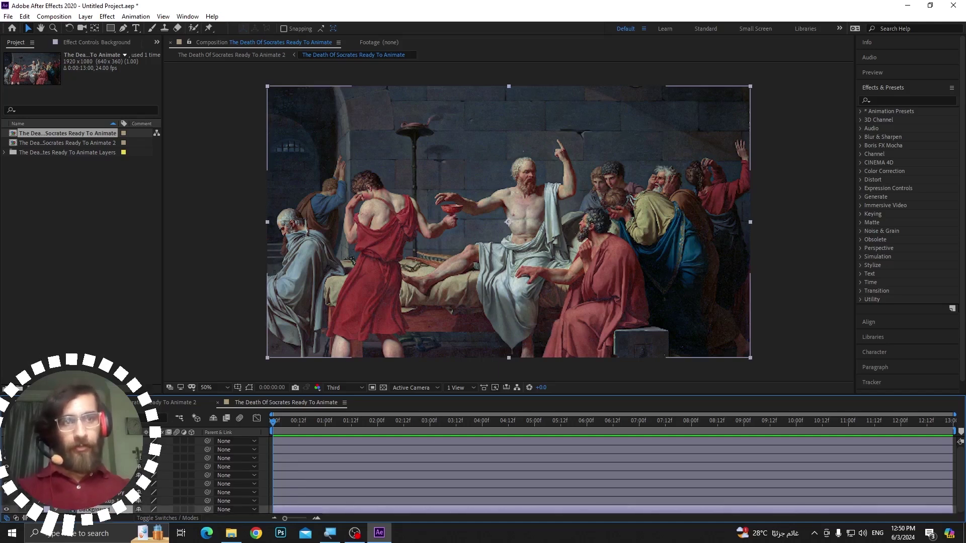
key("ctrl+a")
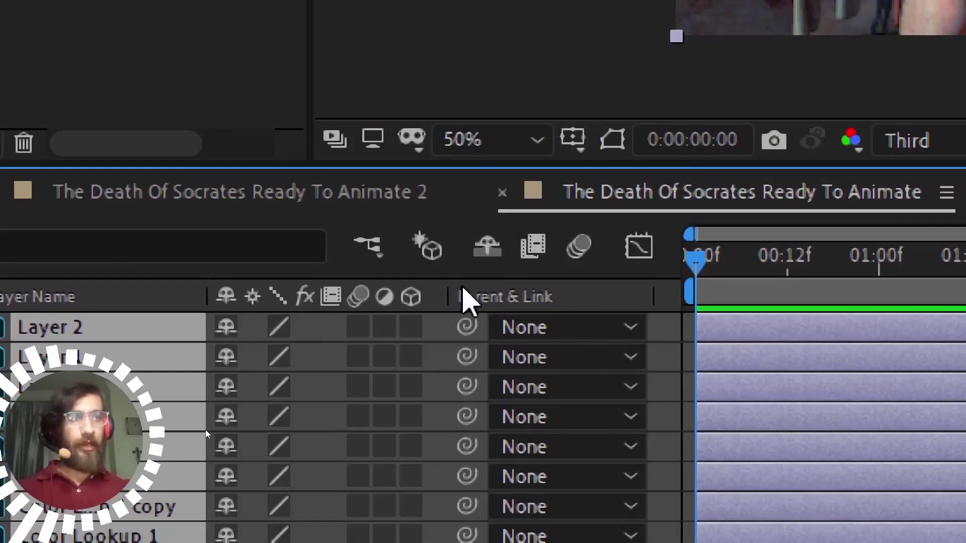
left_click(410, 326)
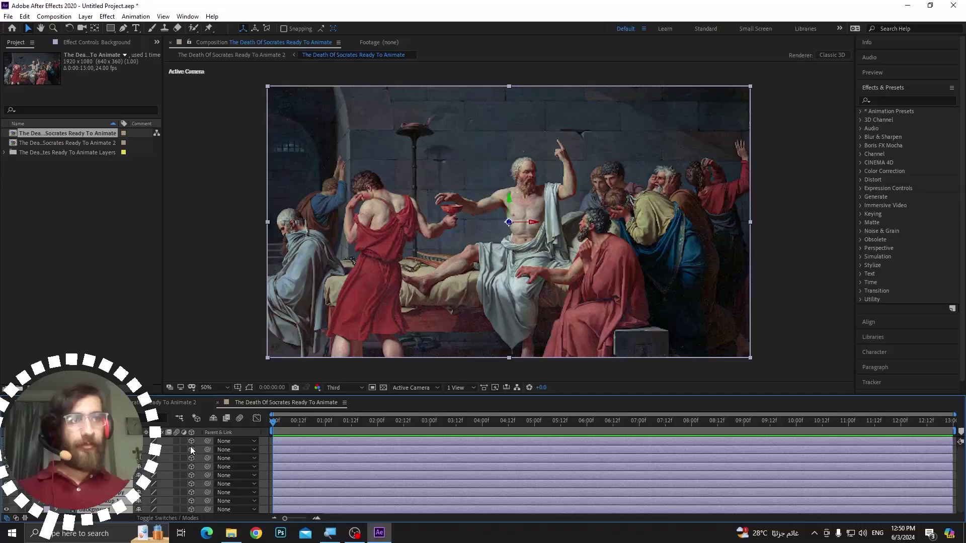
left_click(233, 376)
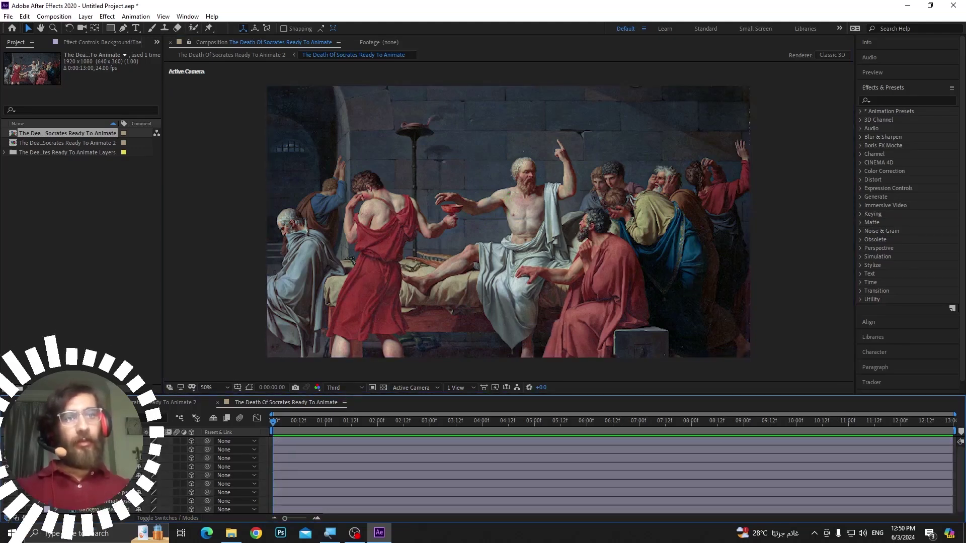
Step: Add a 3D null object above the painting layers in the composition
left_click(81, 441)
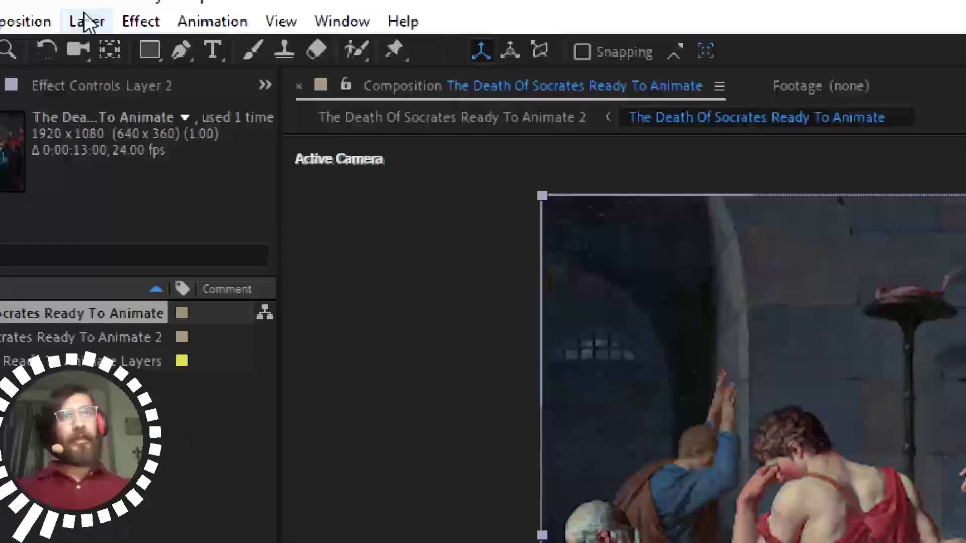
left_click(85, 16)
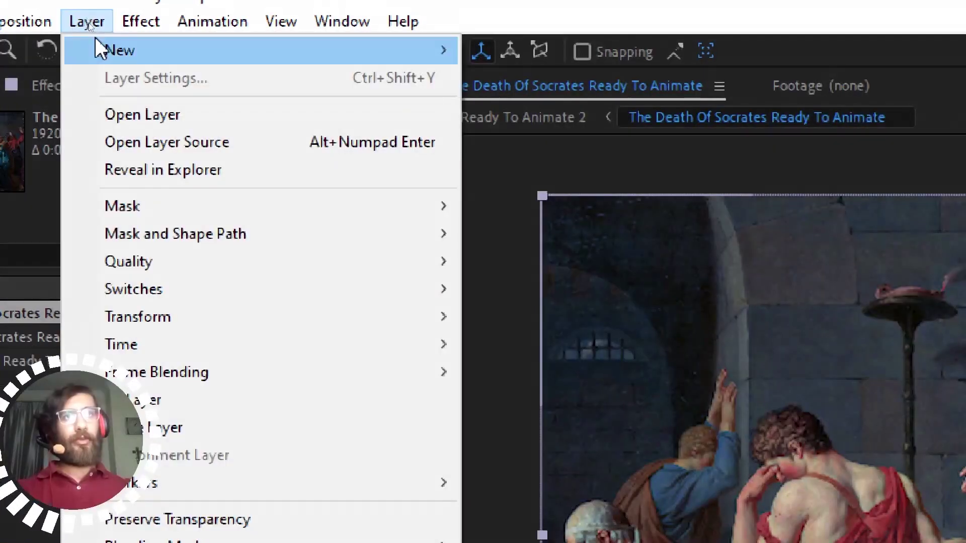
mouse_move(90, 25)
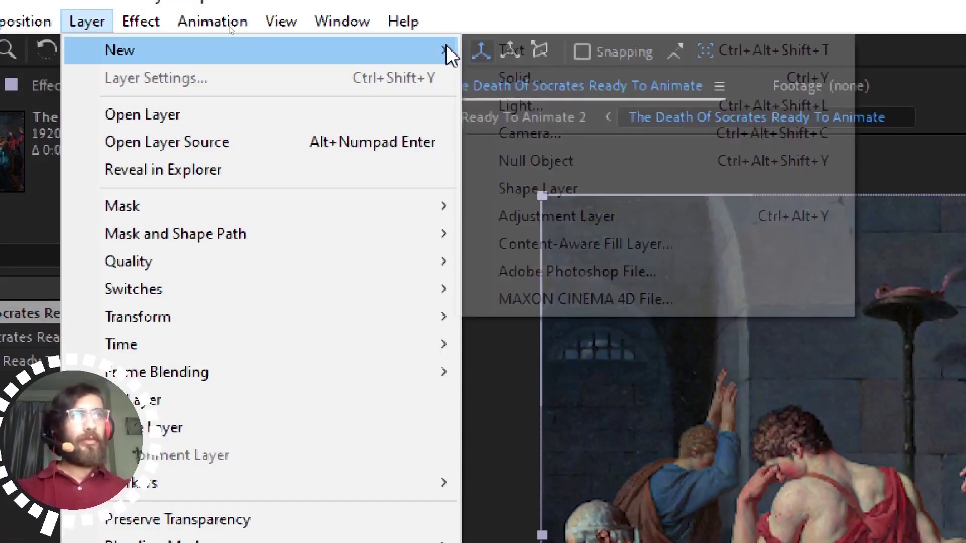
left_click(599, 164)
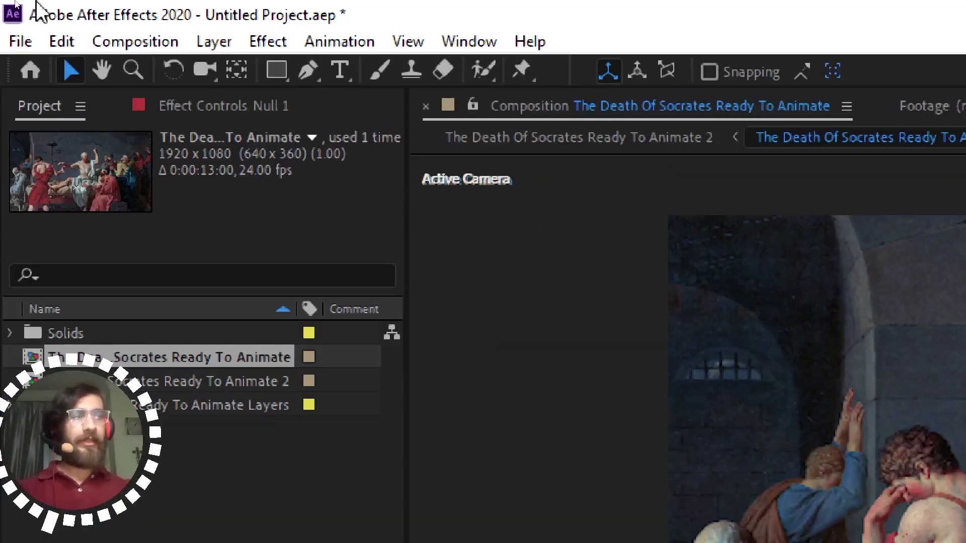
Step: Add a camera with a 52.08 mm focal length and depth of field off, and parent Null 1 to Camera 1
left_click(224, 43)
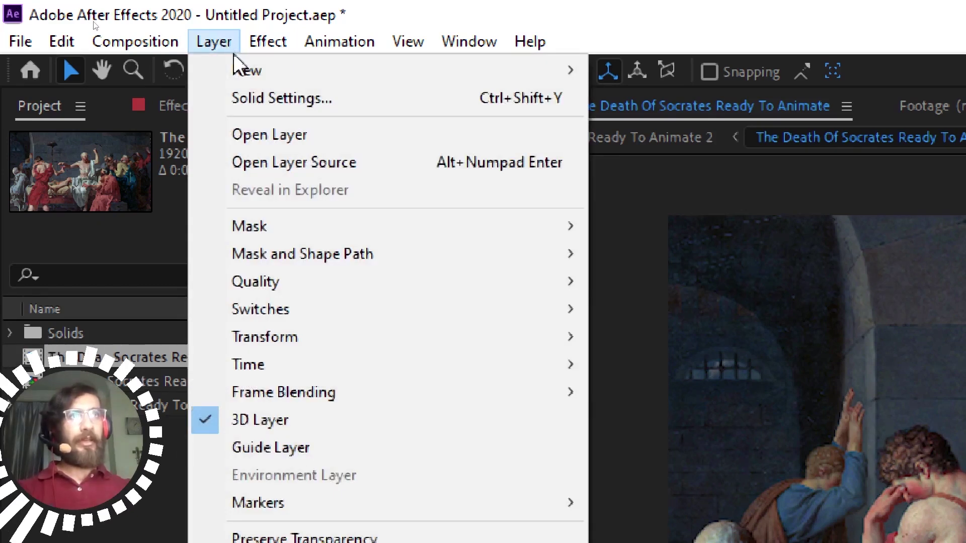
mouse_move(259, 70)
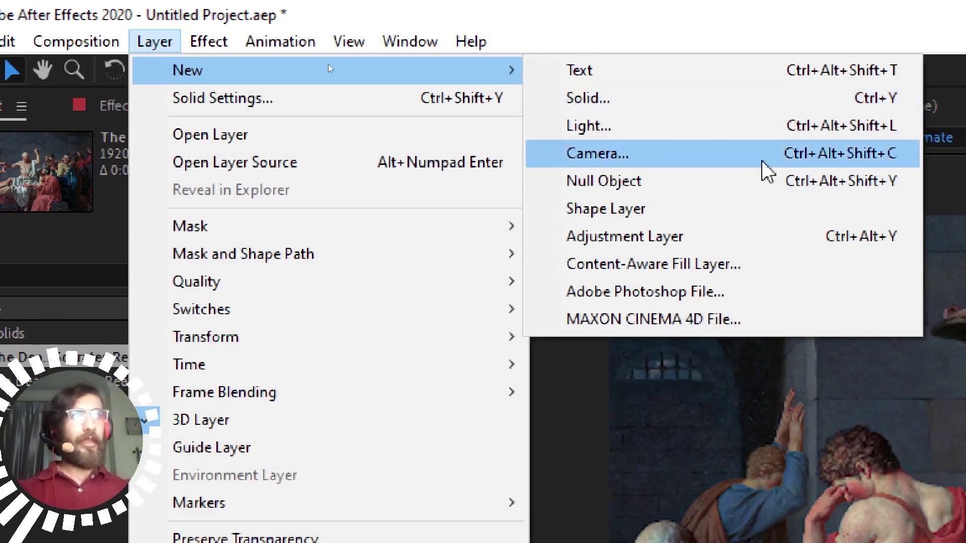
left_click(763, 160)
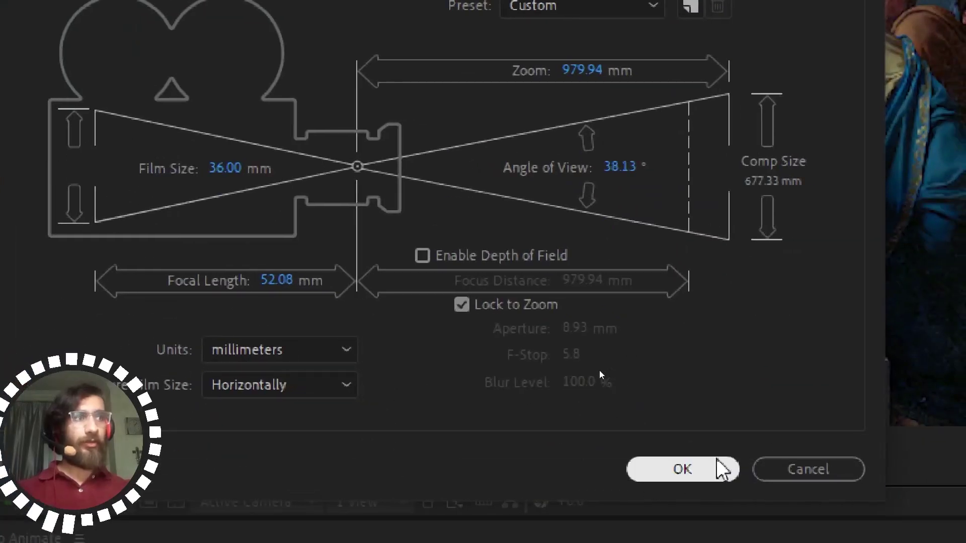
left_click(723, 469)
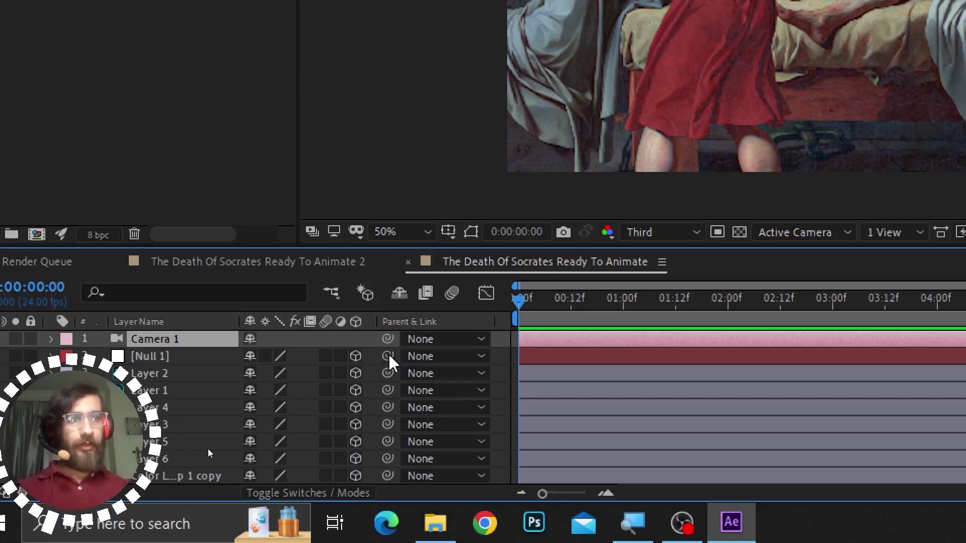
left_click_drag(389, 356, 159, 337)
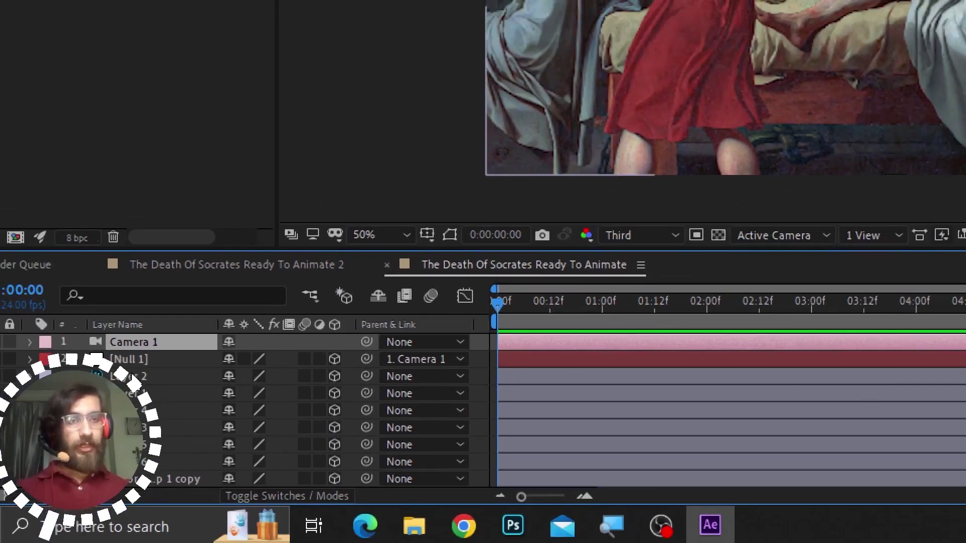
Step: Parent all the painting layers, from Layer 2 down to Background, to Null 1
left_click(134, 378)
scroll(168, 405, "down", 2)
left_click(156, 481, "shift")
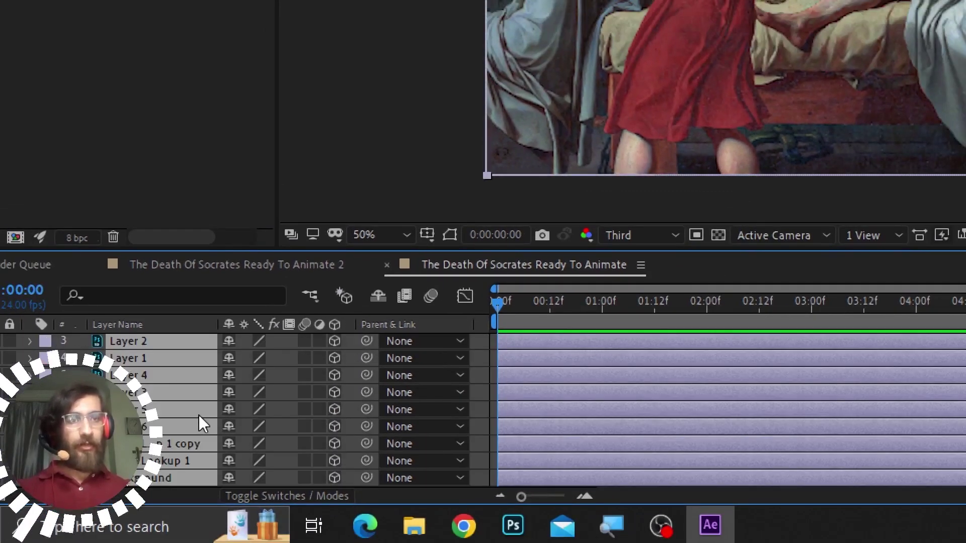
scroll(200, 423, "up", 2)
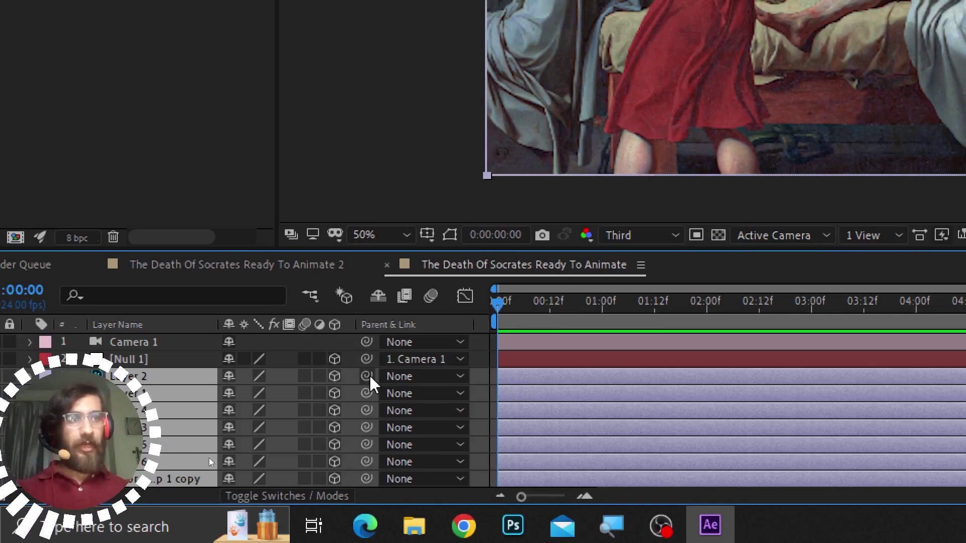
left_click_drag(367, 377, 155, 360)
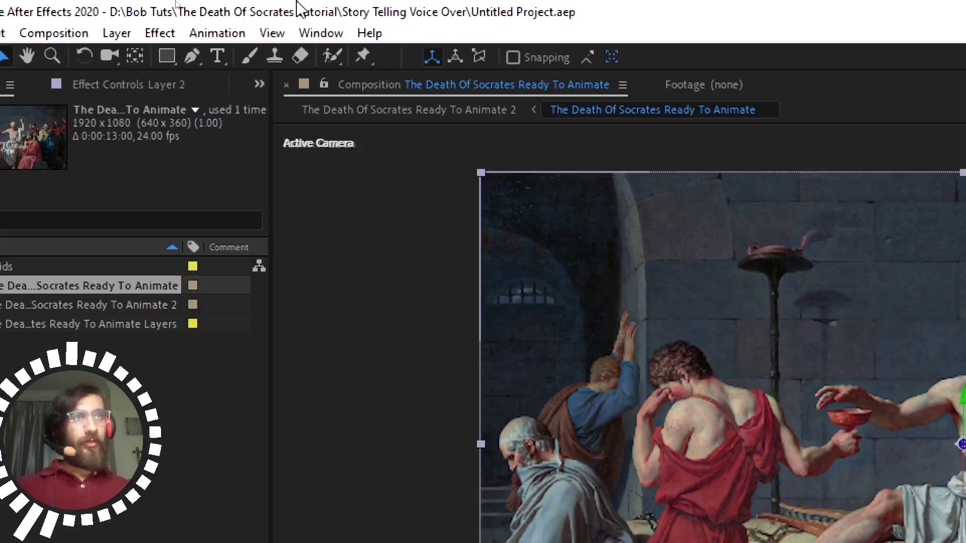
Step: Create a black (000000) solid named Transation at the composition size, 1920 x 1080 px
left_click(117, 33)
left_click(508, 79)
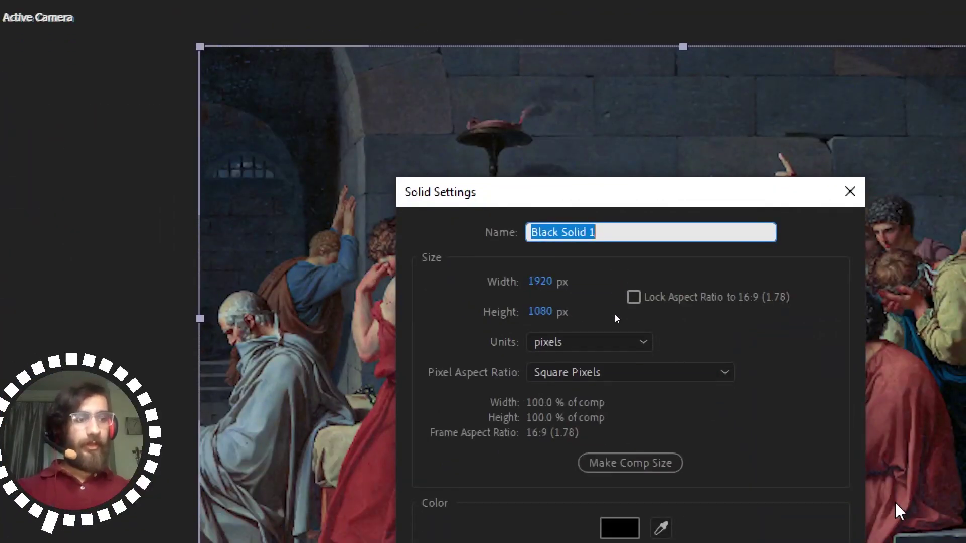
type("Trans")
type("a")
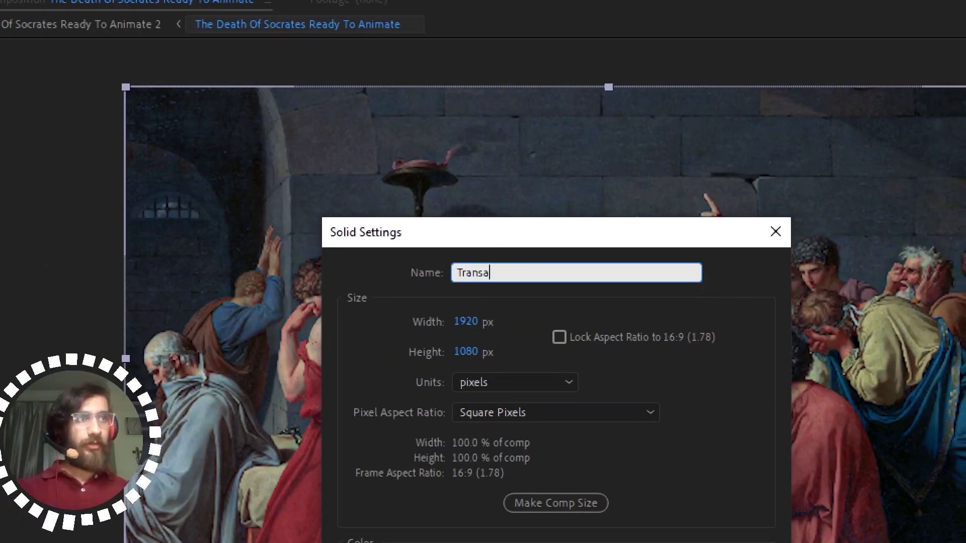
type("tion")
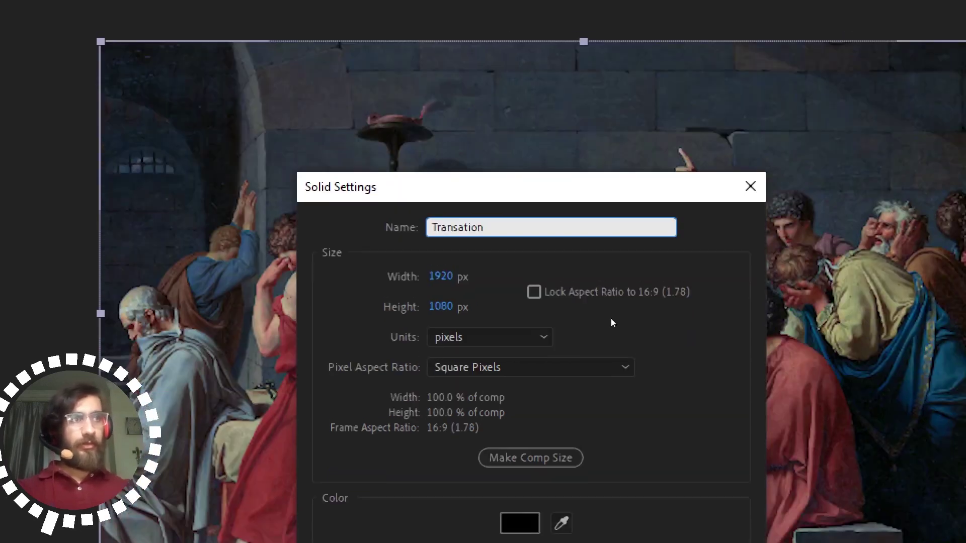
left_click(520, 523)
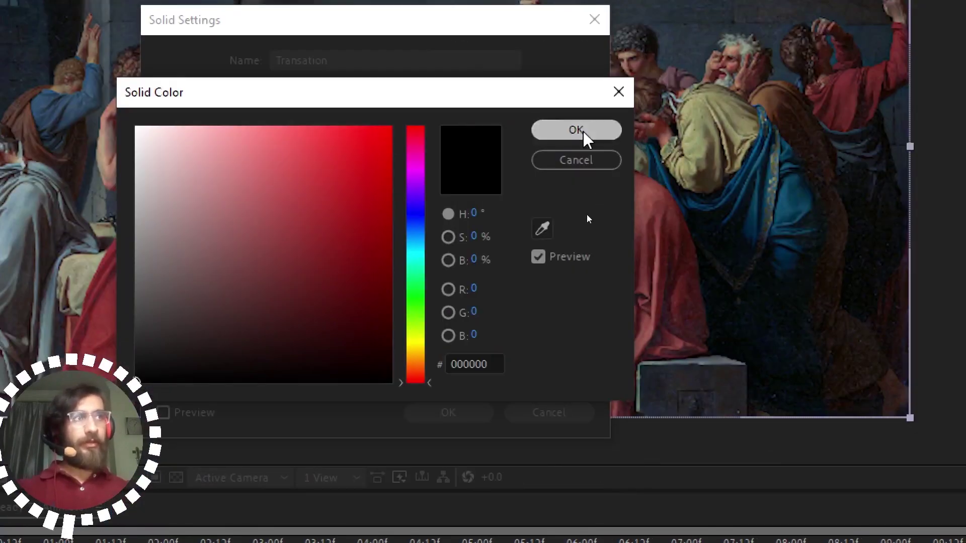
left_click(727, 132)
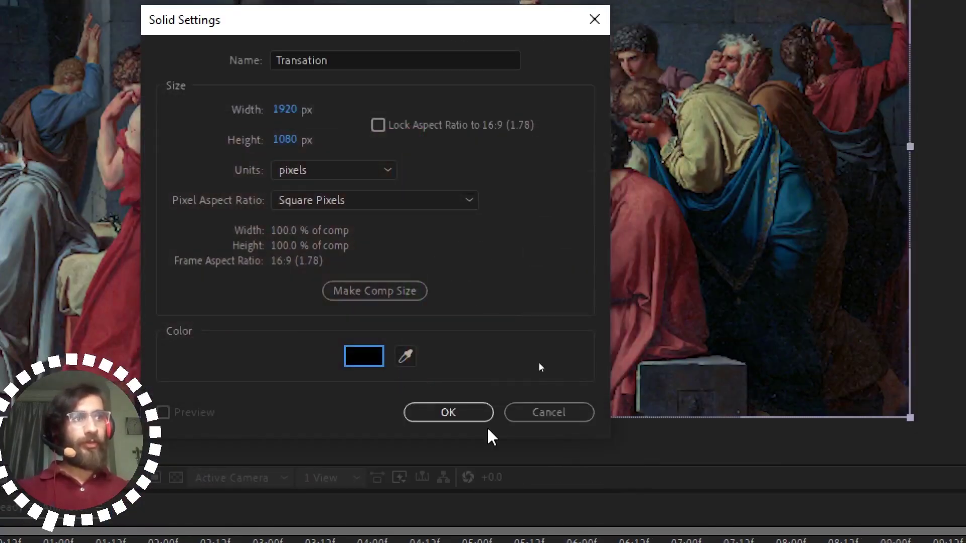
left_click(481, 418)
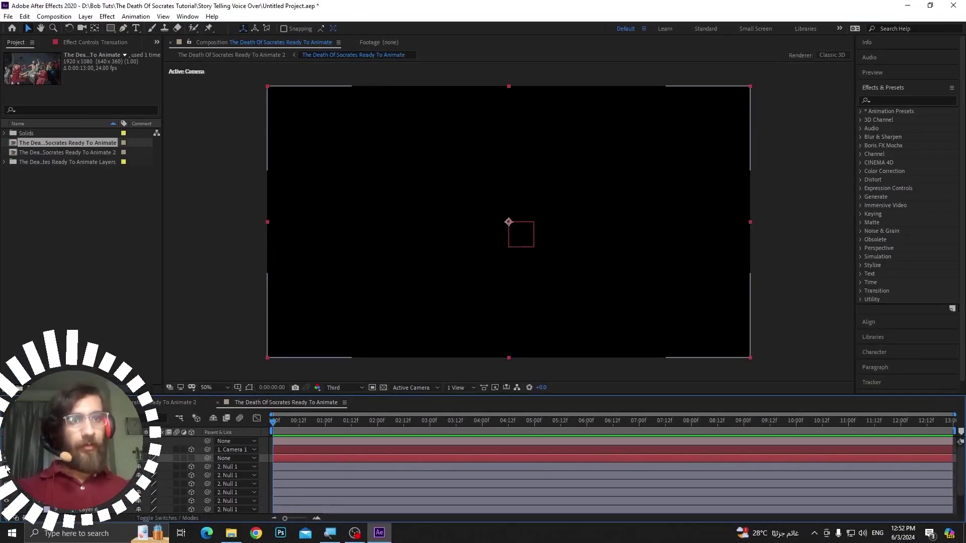
Step: Hide the Background layer and save the project
scroll(603, 473, "down", 2)
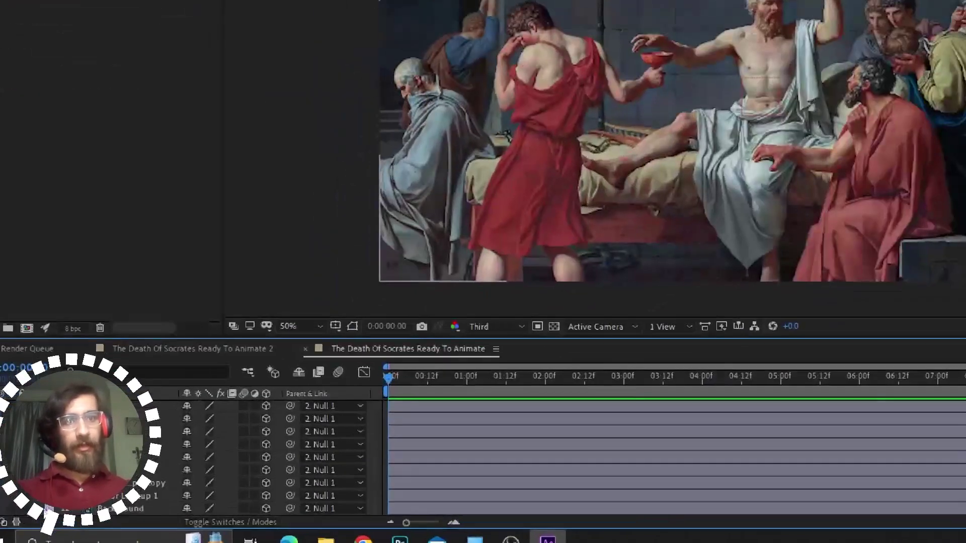
left_click(7, 509)
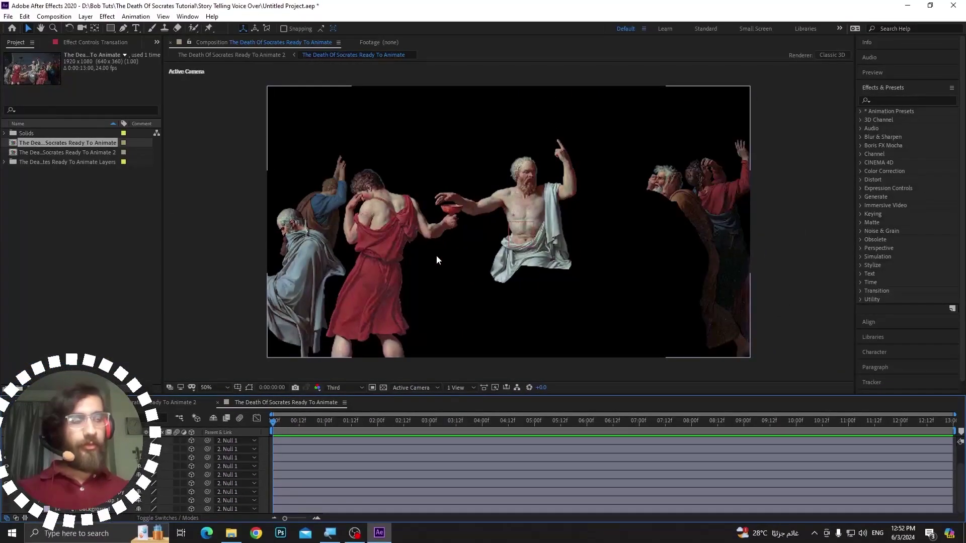
key("ctrl+s")
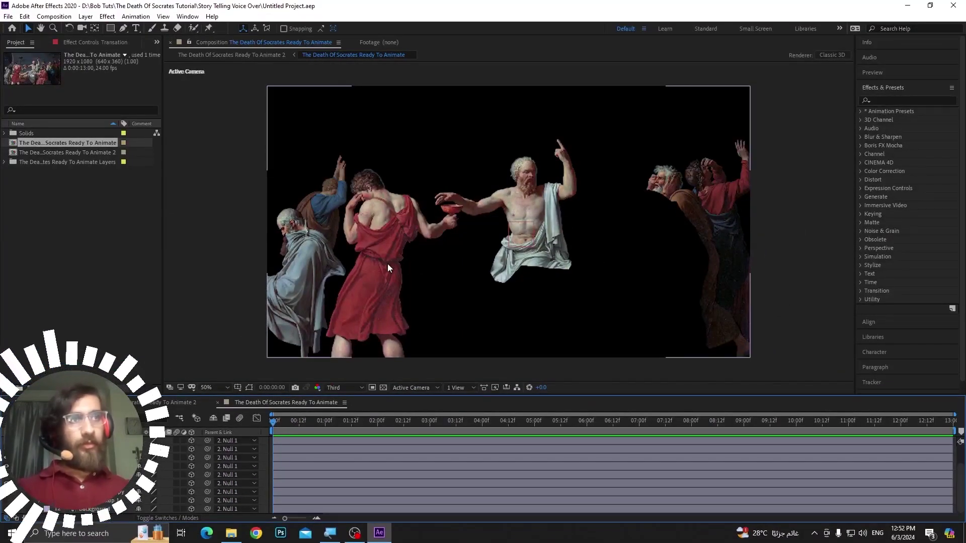
Step: Examine which figure each painting layer holds by selecting layers and switching their visibility one at a time
left_click(387, 264)
left_click(828, 252)
left_click(740, 191)
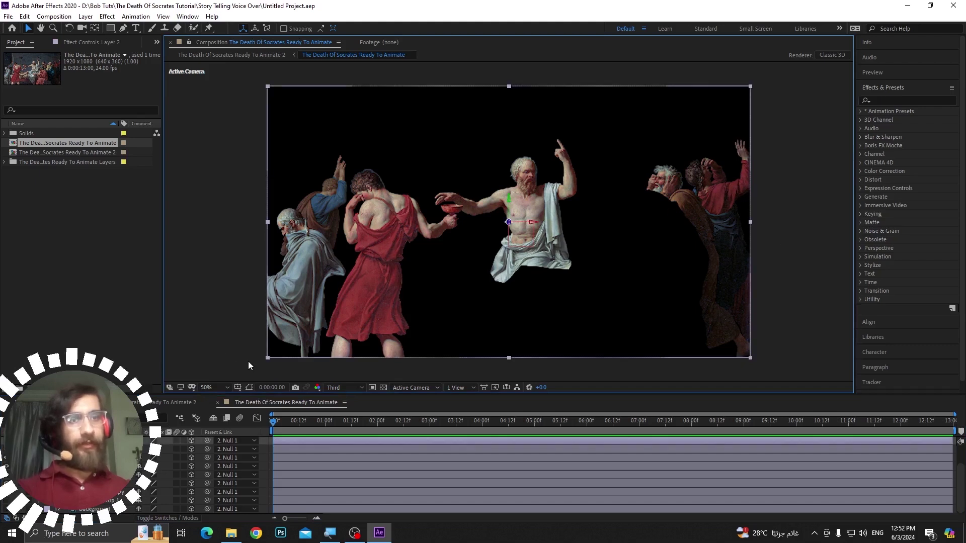
left_click(91, 449)
left_click(6, 466)
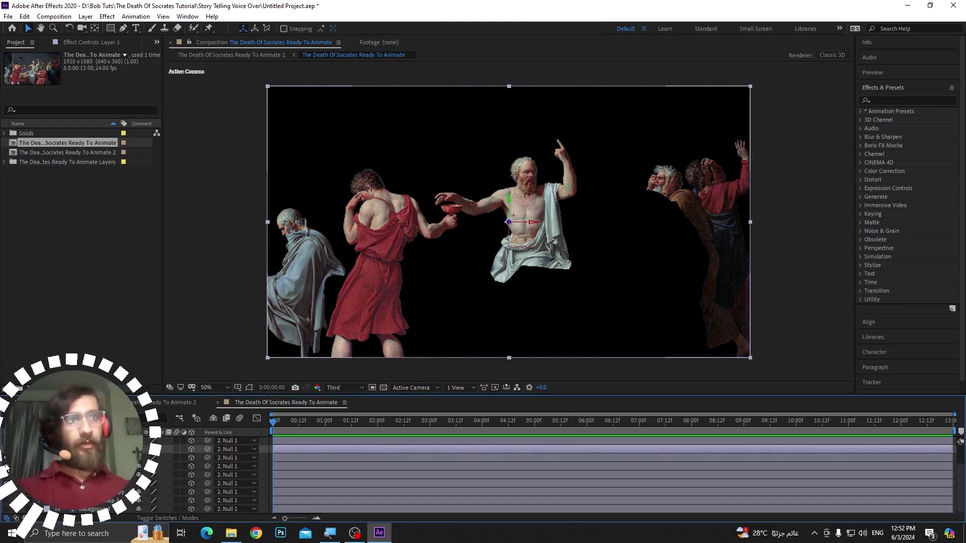
left_click(6, 467)
left_click(10, 458)
left_click(6, 450)
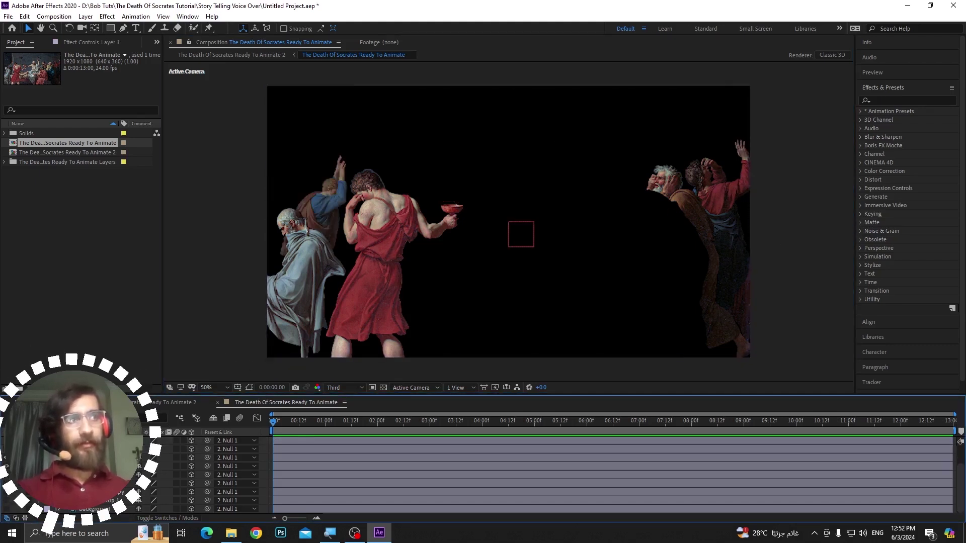
left_click(6, 449)
left_click(91, 449)
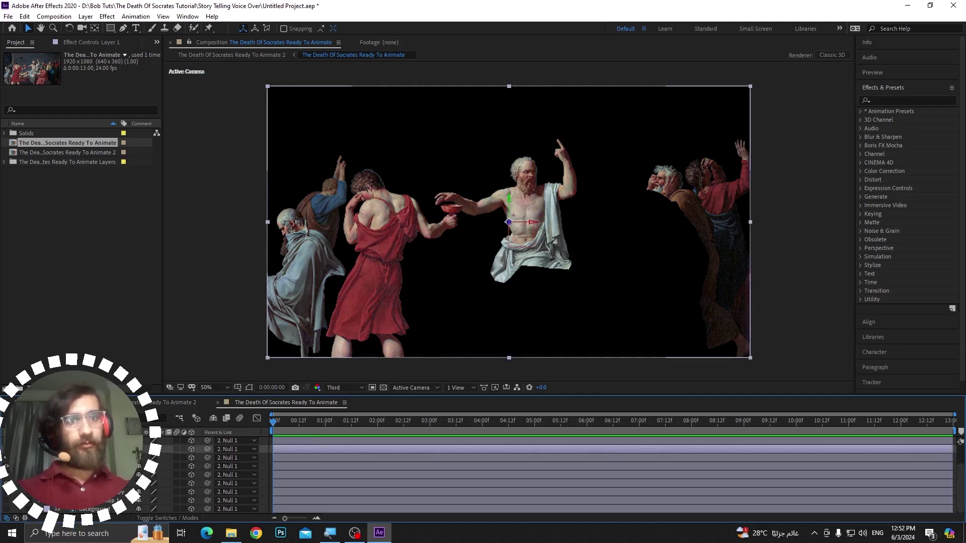
left_click(7, 449)
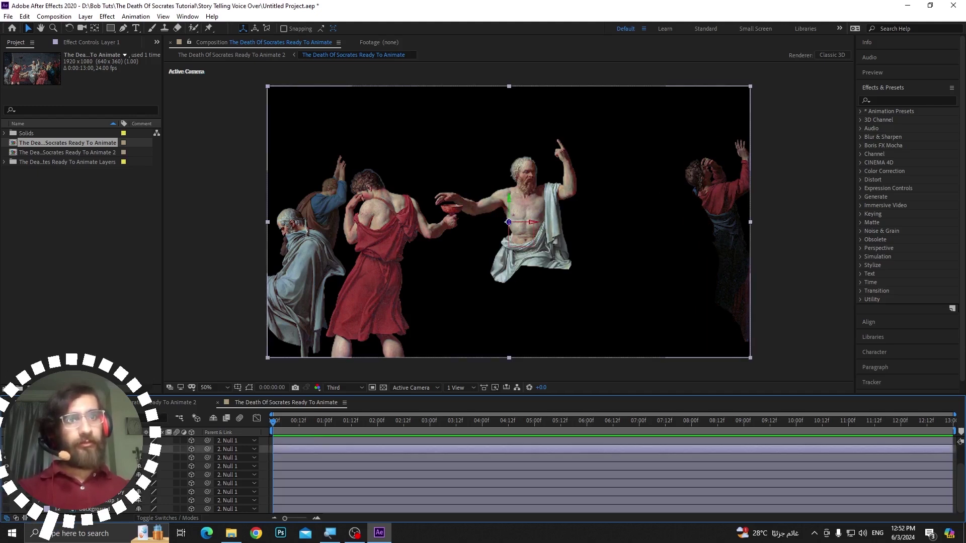
Step: Hide all the figure layers of the painting, Layer 1 to Layer 6
left_click(6, 449)
left_click(6, 458)
left_click(6, 466)
left_click(6, 475)
left_click(7, 484)
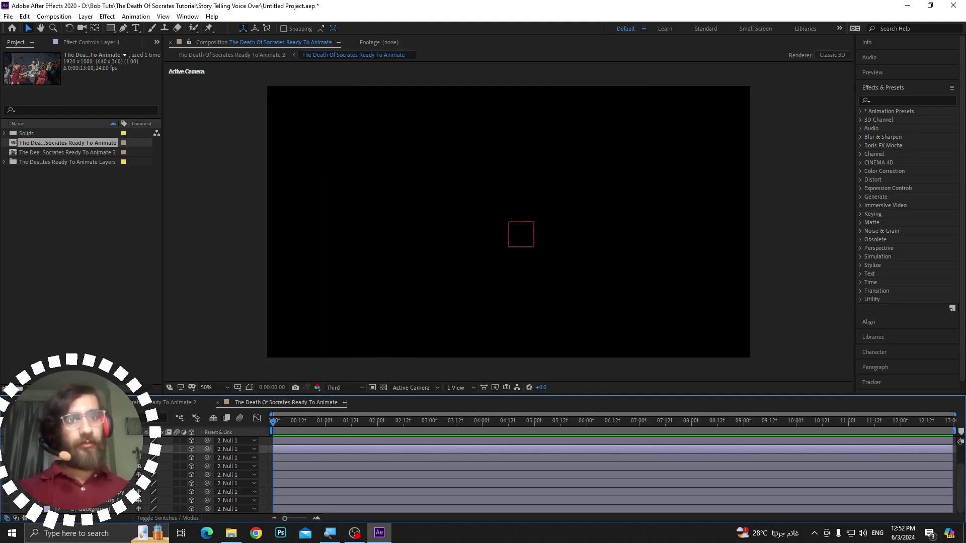
Step: Turn on the visibility of the two figures at the painting's right edge, Layer 1 and Layer 2
left_click(6, 449)
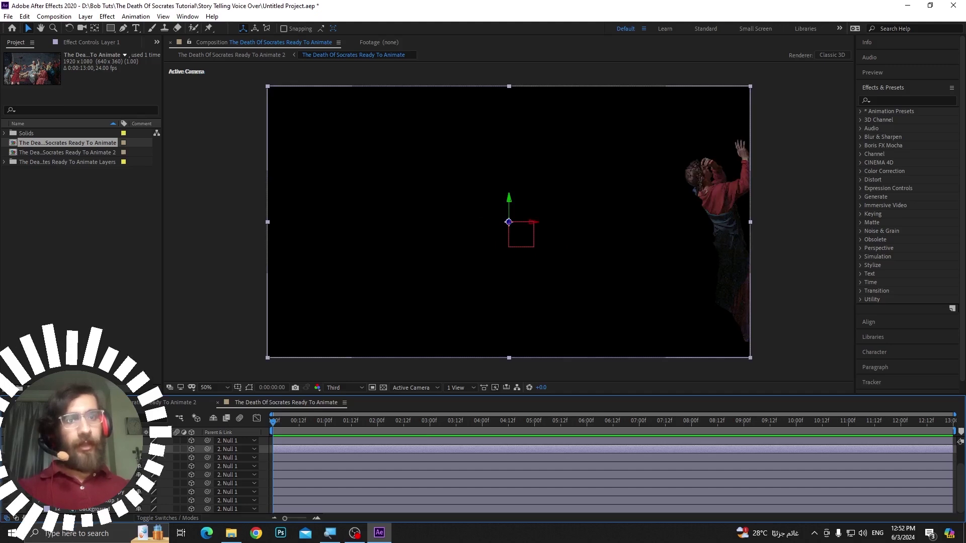
left_click(6, 457)
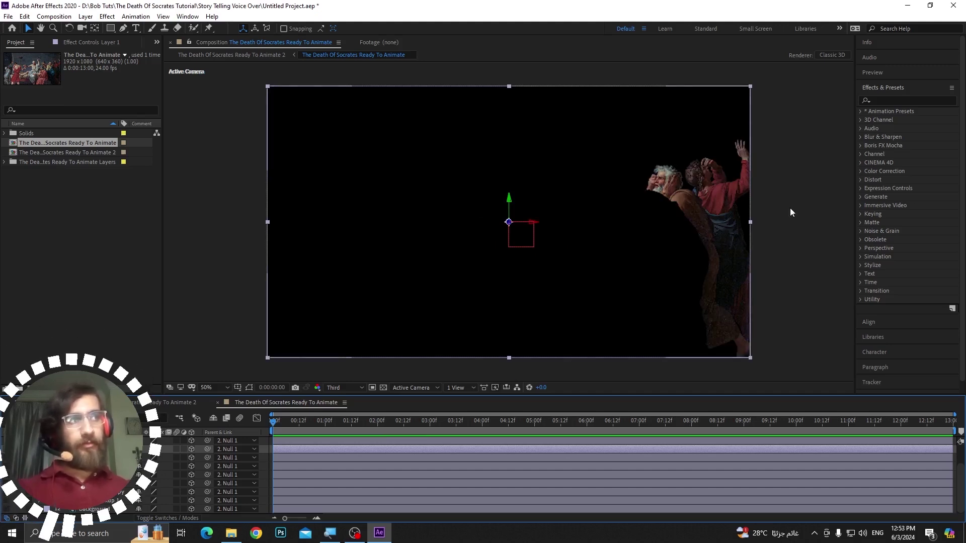
scroll(763, 181, "up", 2)
key("space")
left_click_drag(766, 182, 212, 214)
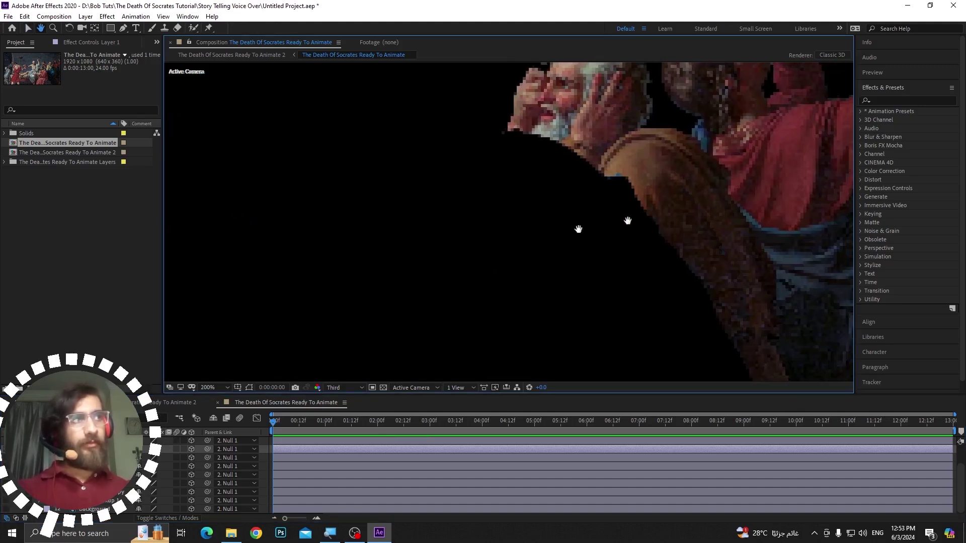
left_click_drag(578, 229, 281, 347)
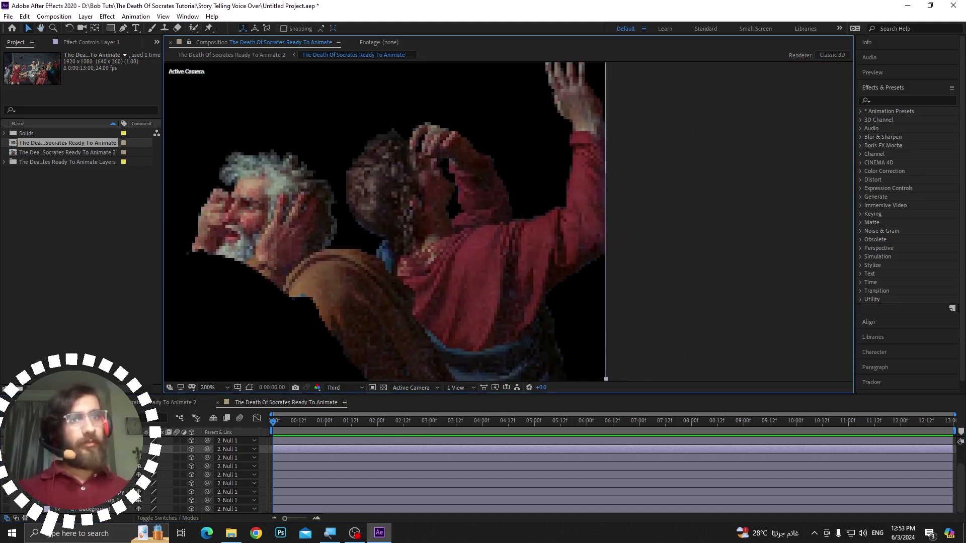
scroll(446, 245, "down", 1)
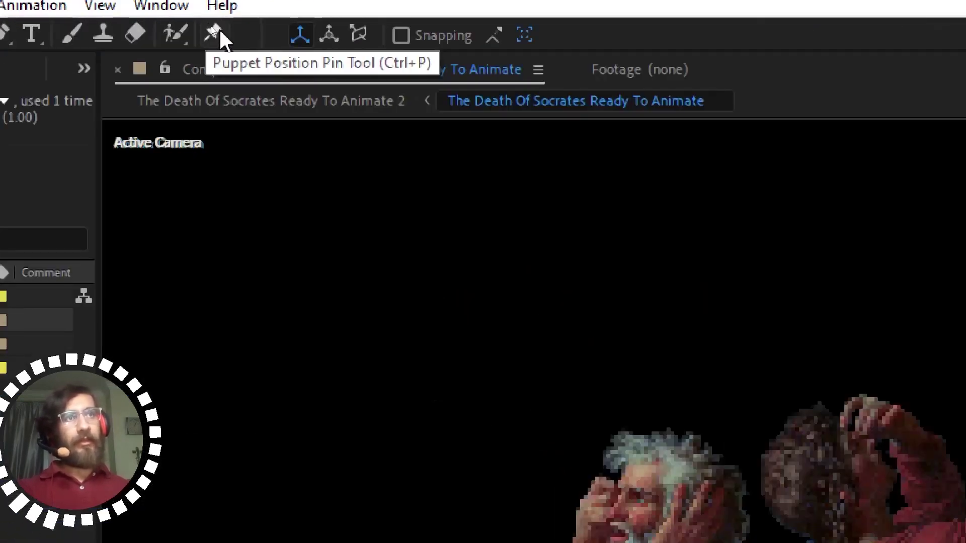
Step: Place Puppet Position pins on Layer 1's red-robed figure: raised wrist, elbow, bent arm, shoulder and lower robe
left_click(217, 32)
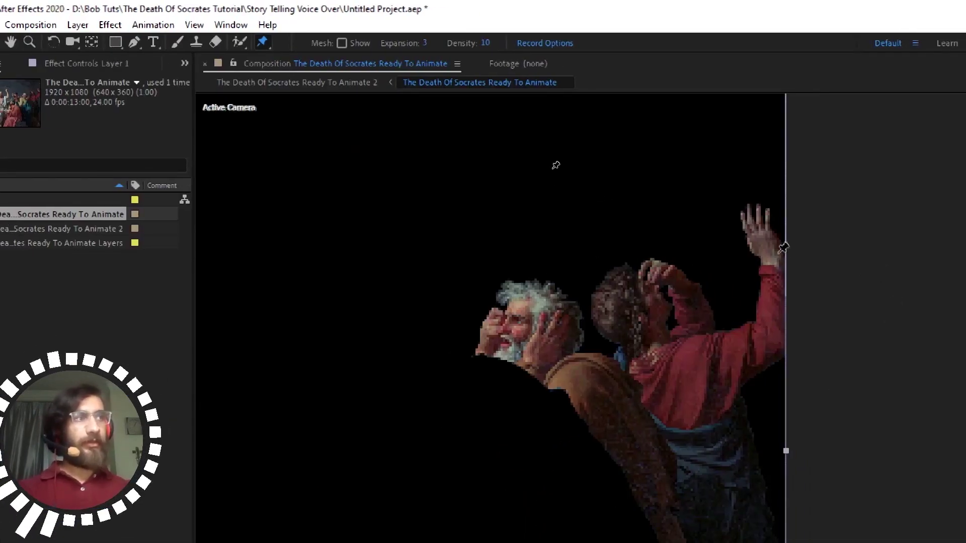
left_click(775, 248)
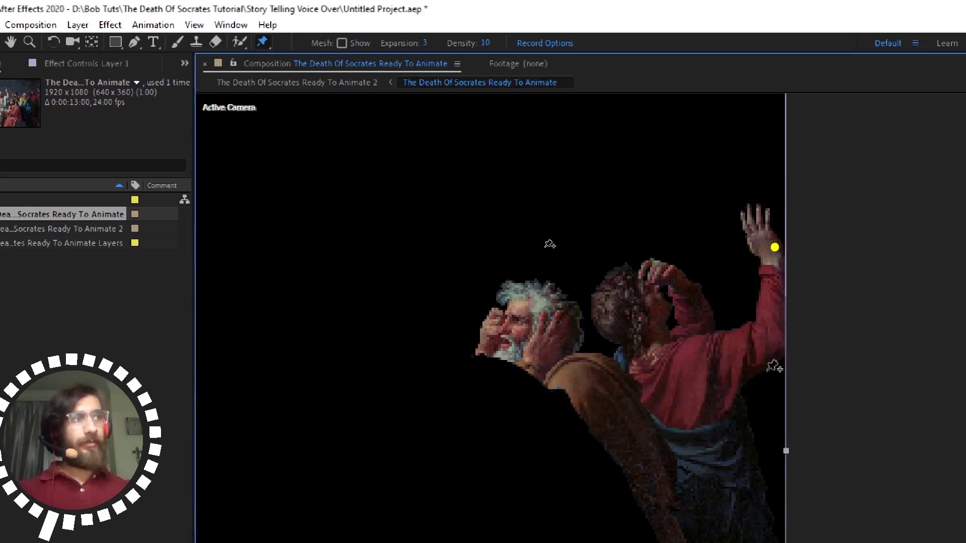
left_click(765, 354)
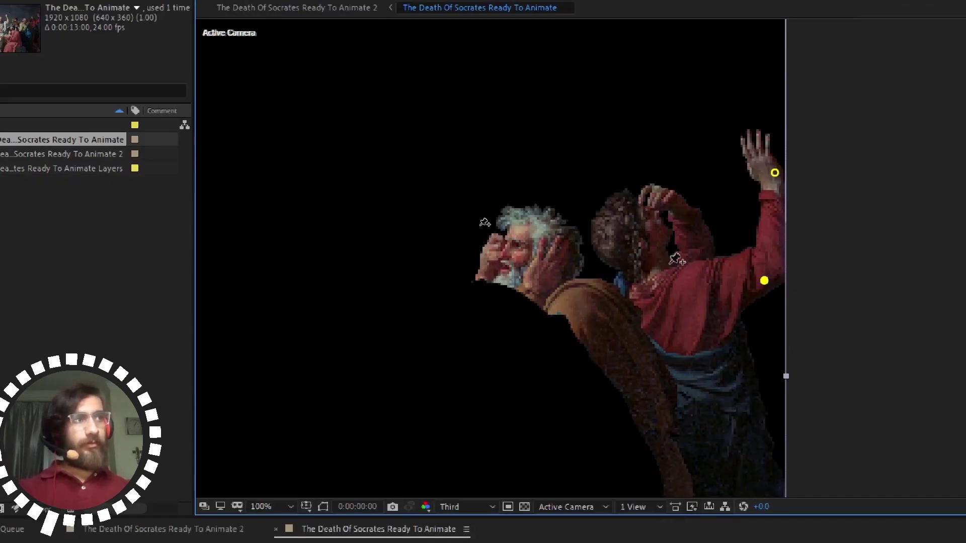
left_click(666, 308)
scroll(748, 464, "down", 1)
left_click_drag(722, 446, 639, 313)
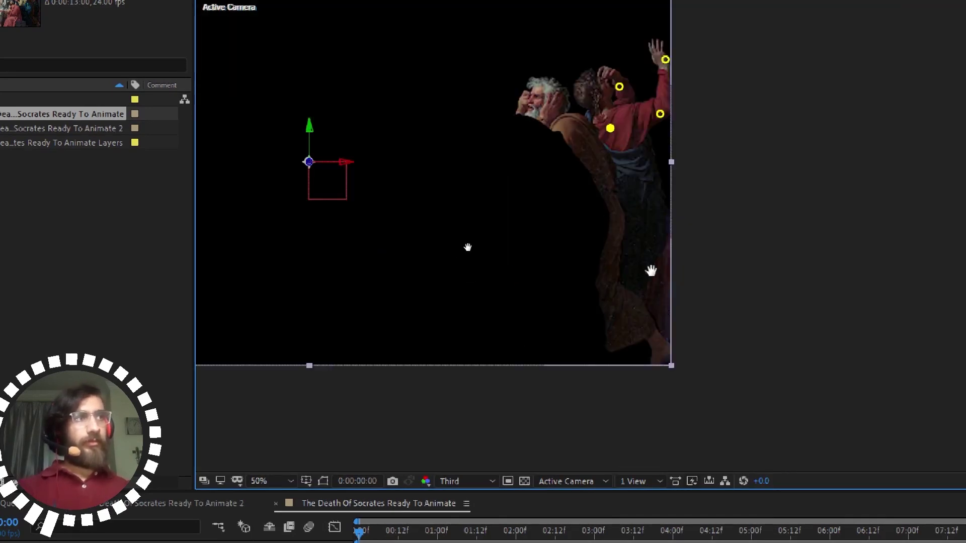
left_click(259, 43)
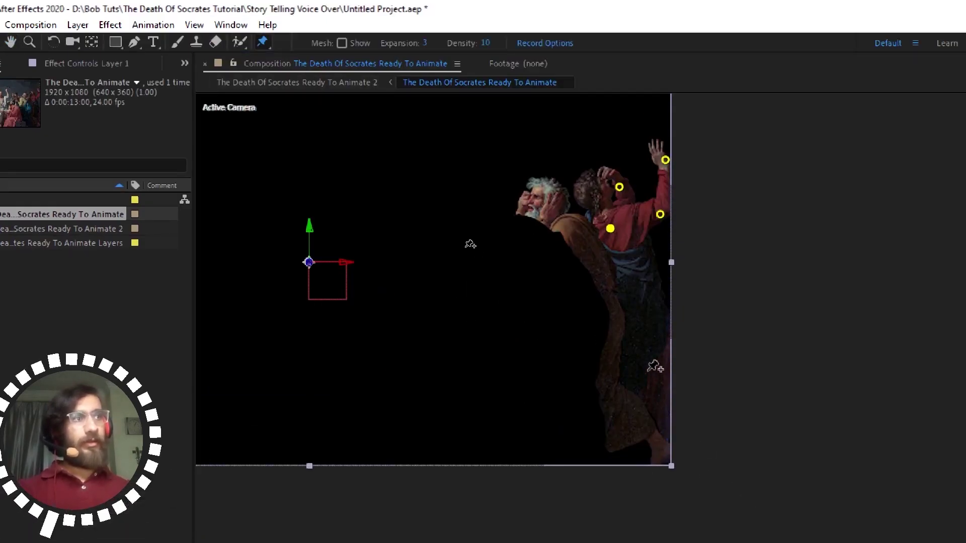
left_click(648, 371)
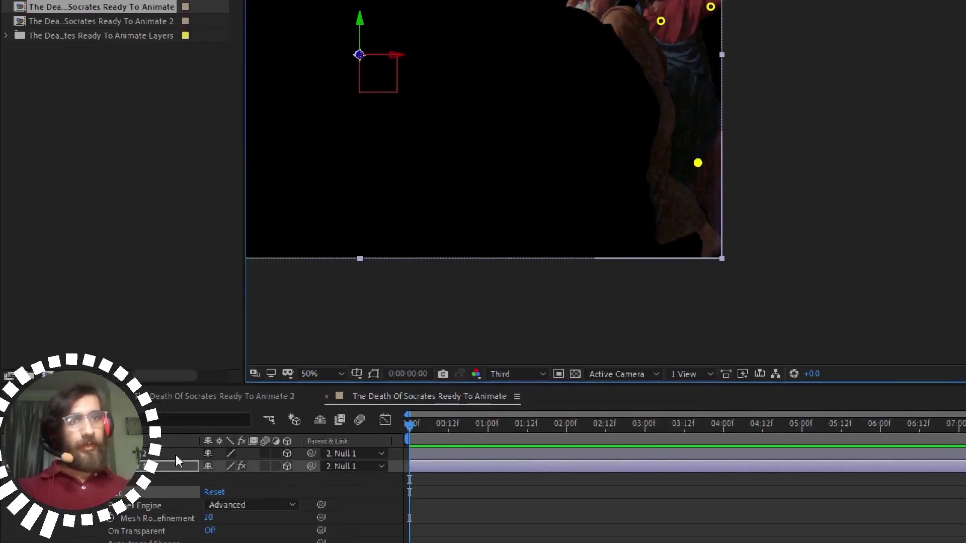
Step: Pin the bearded old man on Layer 2 at the neck, back and lower robe, and undo a test pull
left_click(144, 453)
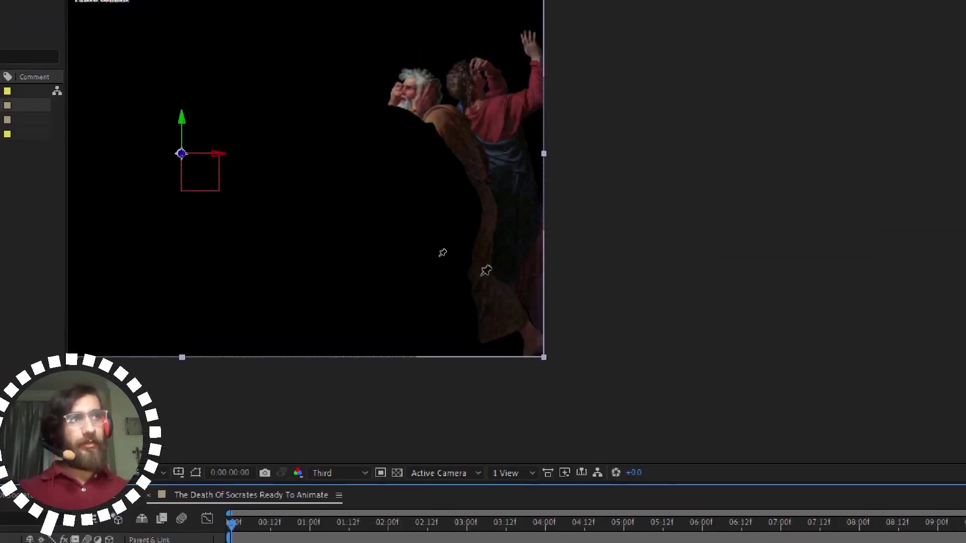
left_click(494, 289)
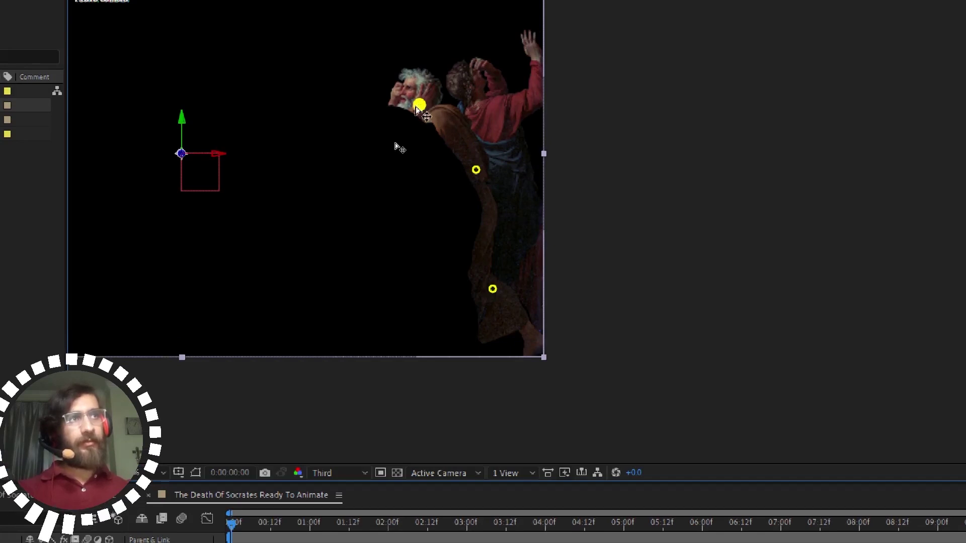
left_click_drag(416, 106, 411, 107)
key("ctrl+z")
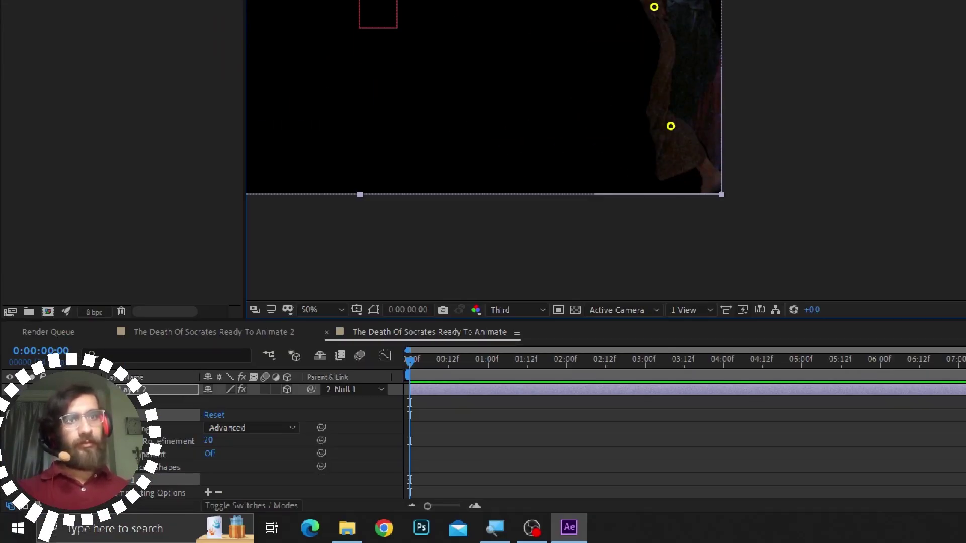
Step: Show the pale-robed old man at the painting's left edge and place puppet pins on his back, lower robe and neck
scroll(251, 442, "down", 5)
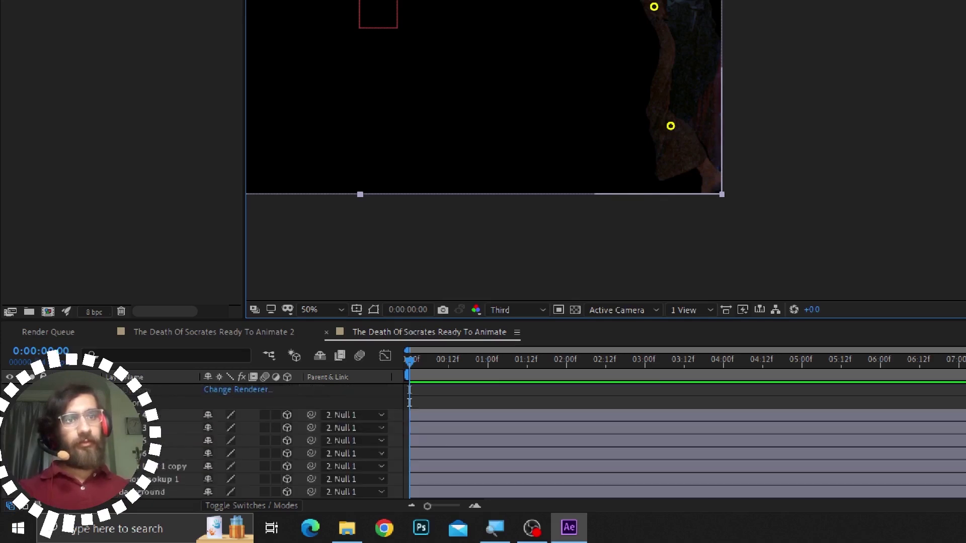
left_click(137, 416)
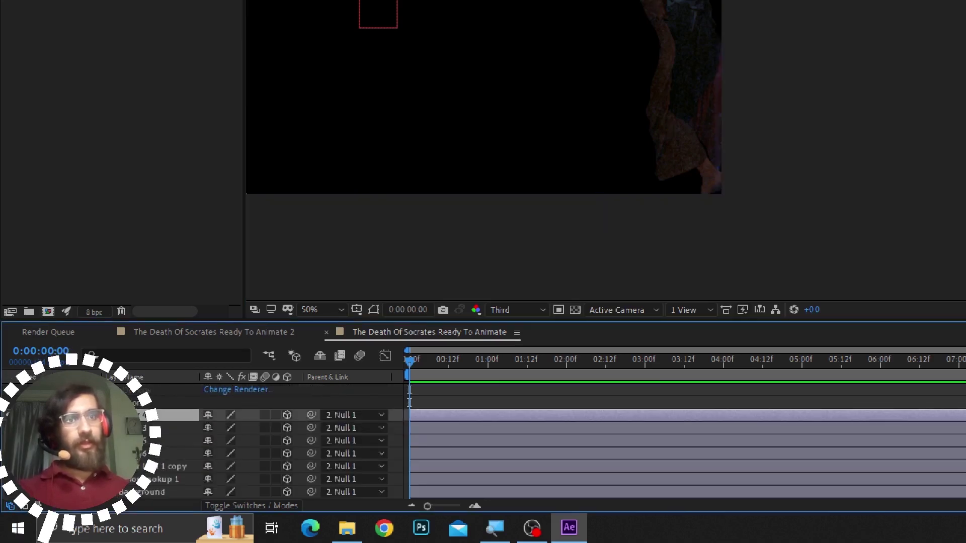
scroll(504, 19, "down", 2)
scroll(574, 61, "up", 1)
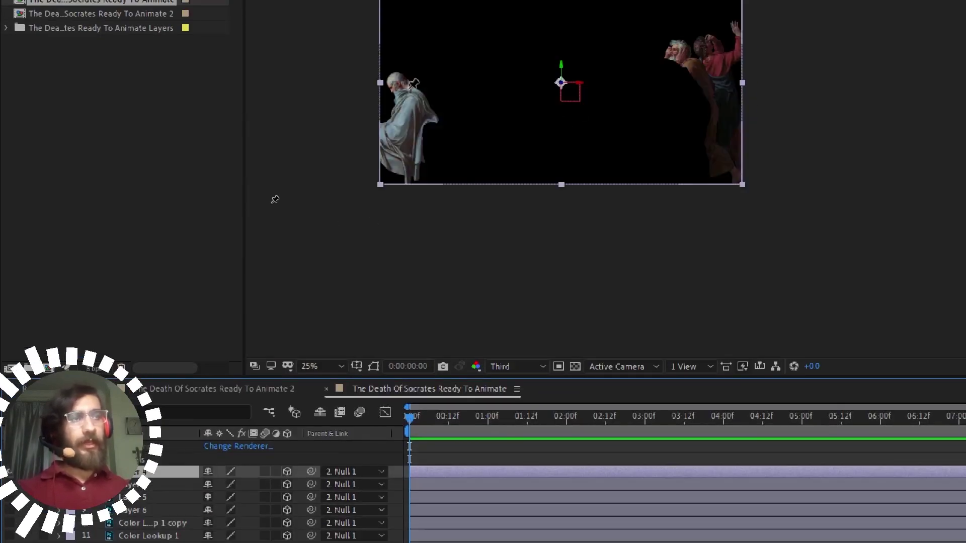
scroll(408, 83, "up", 2)
scroll(395, 115, "down", 1)
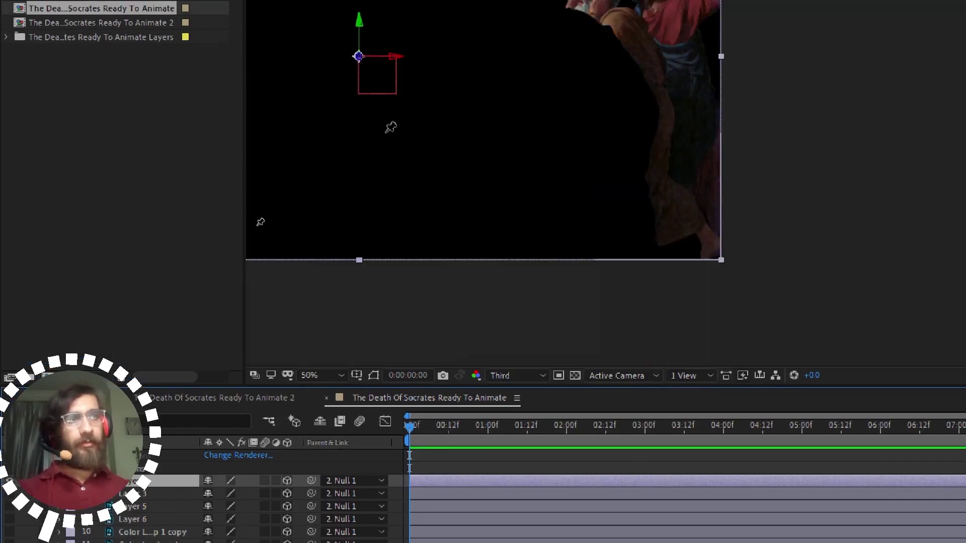
left_click_drag(391, 136, 580, 152)
scroll(656, 199, "up", 1)
scroll(656, 199, "down", 1)
left_click(541, 147)
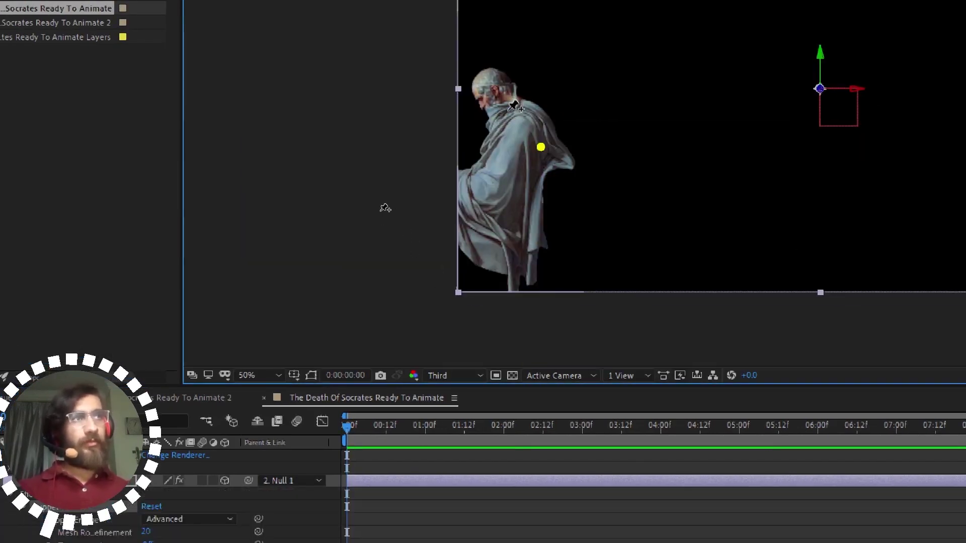
left_click(503, 242)
left_click(515, 106)
left_click_drag(515, 106, 507, 110)
Step: Show Layer 3 and pin the man with raised hands at the arm and back, undoing the test pulls and extra pins
scroll(75, 493, "down", 2)
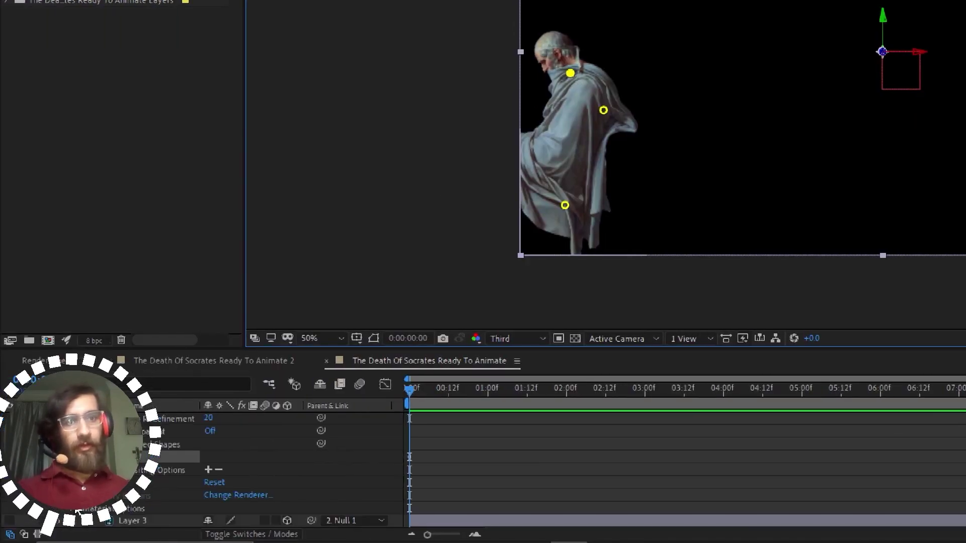
left_click(30, 521)
left_click(589, 175)
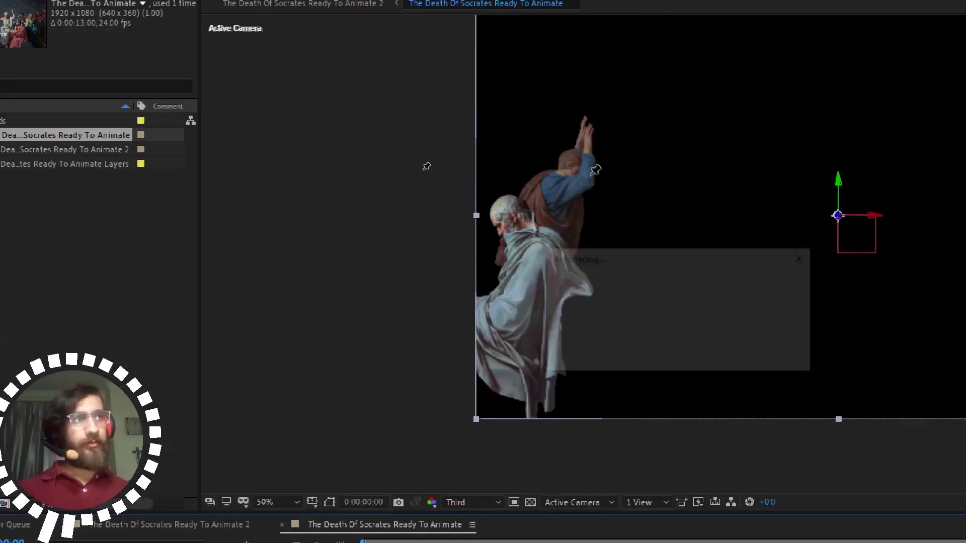
left_click(552, 224)
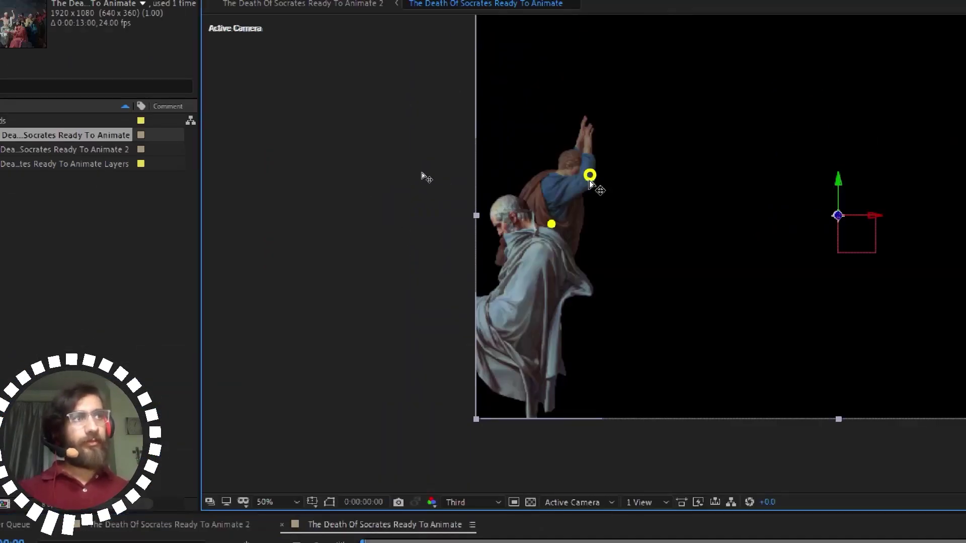
mouse_move(589, 175)
left_mouse_down()
mouse_move(585, 186)
mouse_move(602, 178)
left_mouse_up()
key("ctrl+z")
left_click(572, 248)
key("ctrl+z")
left_click(523, 196)
key("ctrl+z")
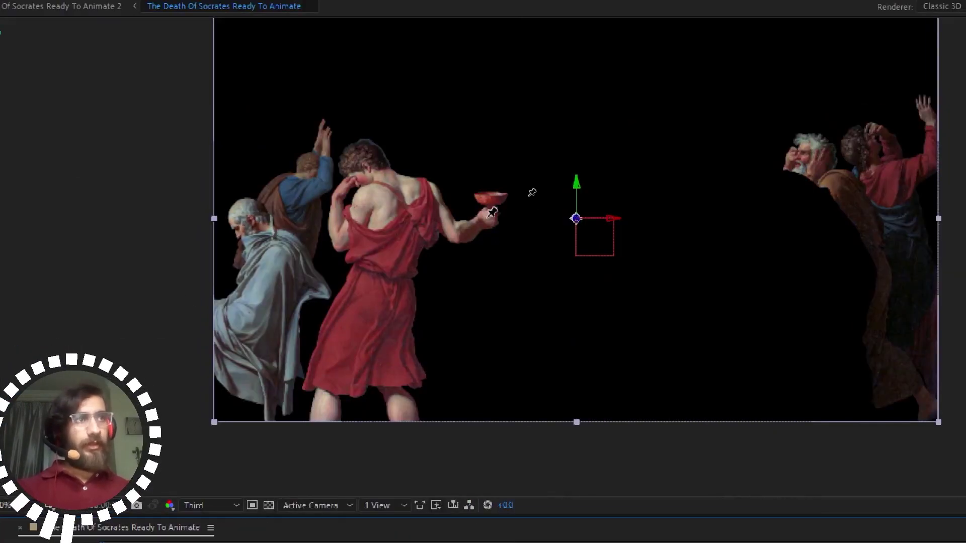
Step: Pin the red-robed cup bearer at the cup hand, upper back and both legs, and undo the test pulls of the pins
left_click(488, 216)
left_click(390, 195)
left_click(398, 404)
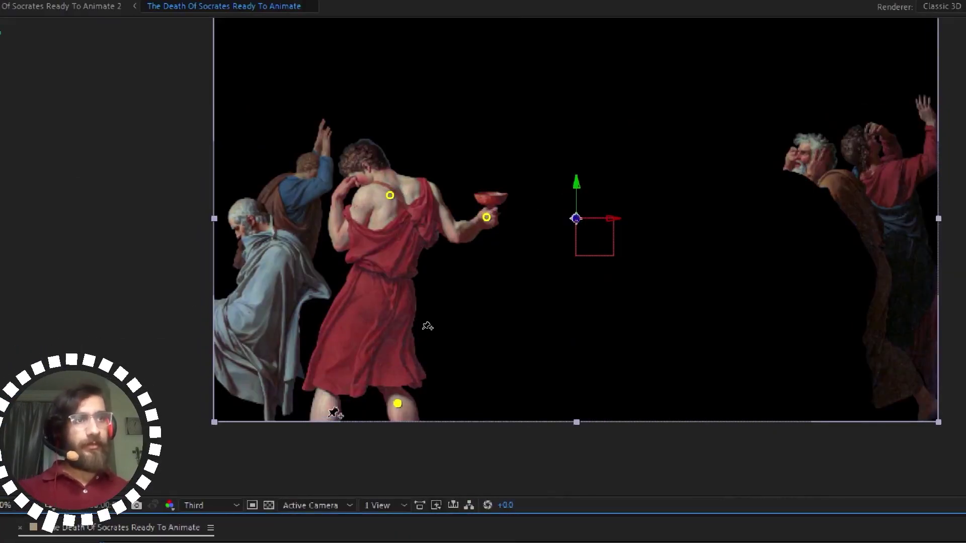
left_click(327, 418)
left_click_drag(488, 217, 516, 219)
key("ctrl+z")
mouse_move(389, 195)
left_mouse_down()
mouse_move(406, 196)
mouse_move(392, 197)
left_mouse_up()
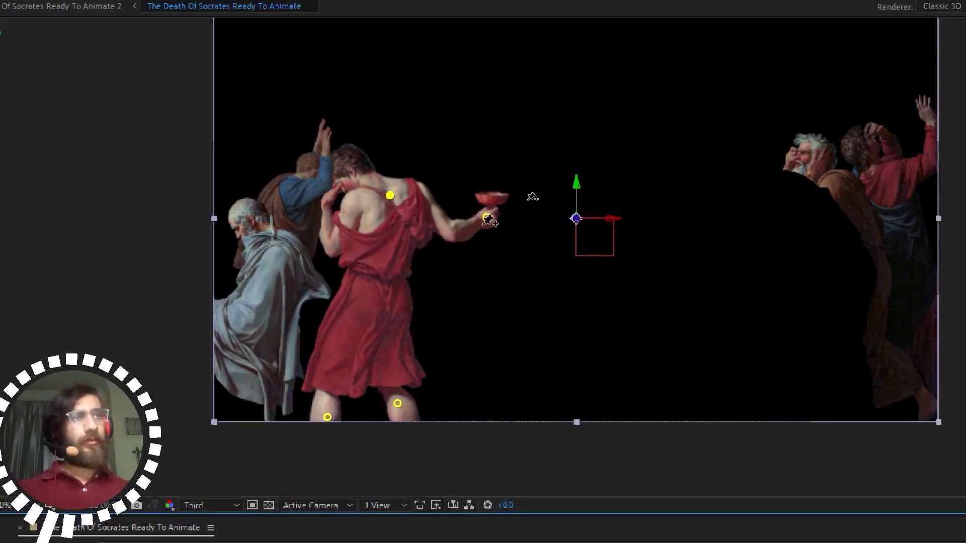
key("ctrl+z")
left_click_drag(486, 218, 498, 216)
key("ctrl+z")
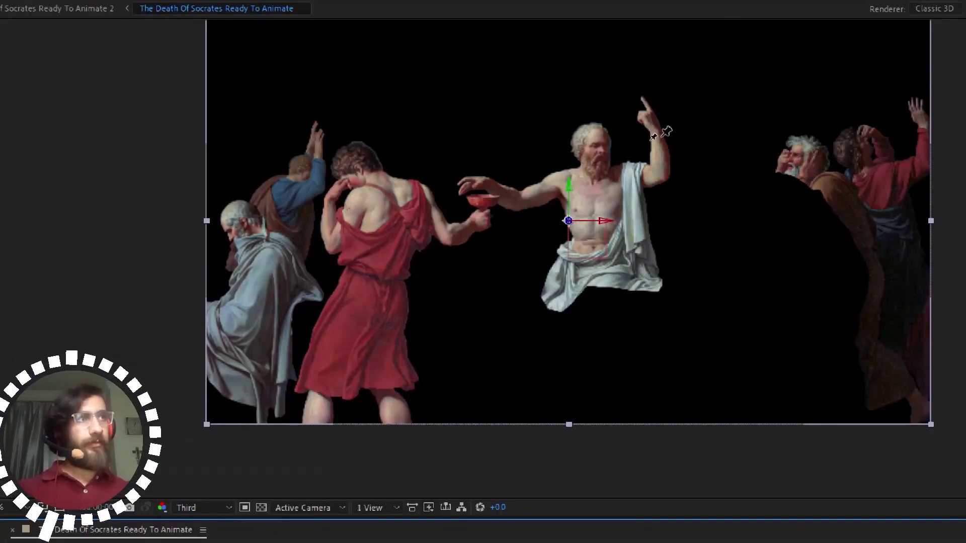
Step: Pin Socrates on Layer 6 at the raised elbow, outstretched arm, upper chest and draped robe, undoing each test pull
left_click(665, 173)
left_click(533, 196)
mouse_move(533, 196)
left_mouse_down()
mouse_move(543, 195)
mouse_move(534, 196)
left_mouse_up()
key("ctrl+z")
left_click_drag(599, 179, 597, 178)
key("ctrl+z")
left_click(562, 294)
left_click_drag(666, 173, 662, 172)
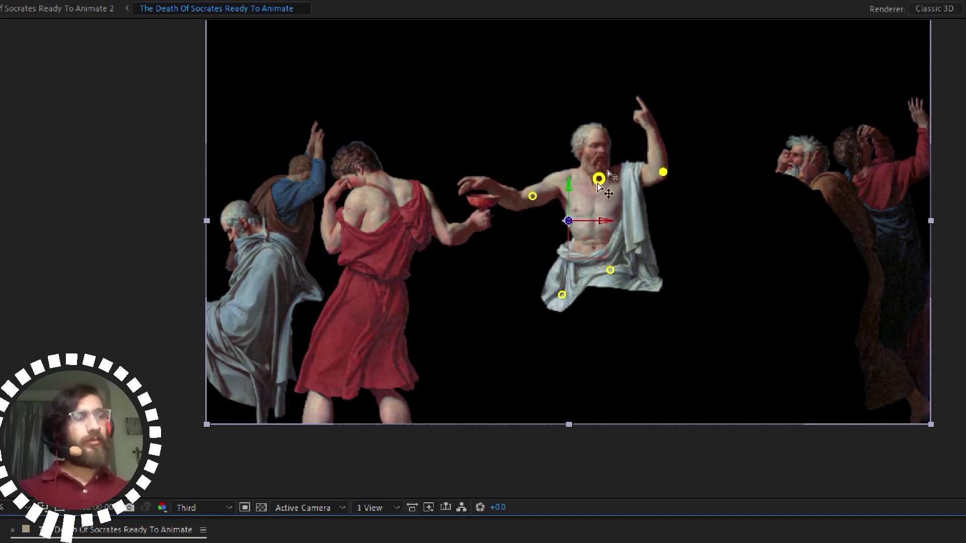
key("ctrl+z")
left_click_drag(598, 179, 598, 178)
key("ctrl+z")
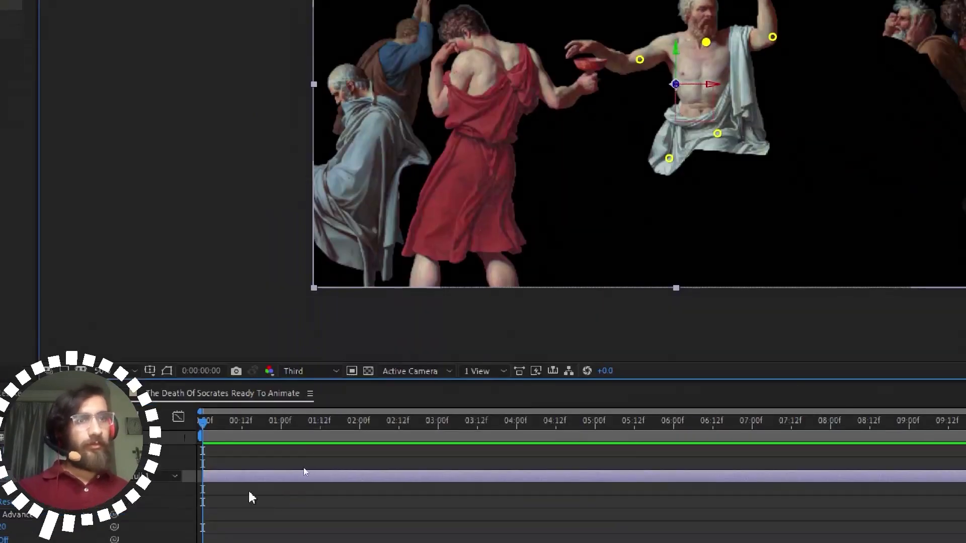
Step: Select the Transation solid and make it visible over the painting
scroll(250, 493, "up", 6)
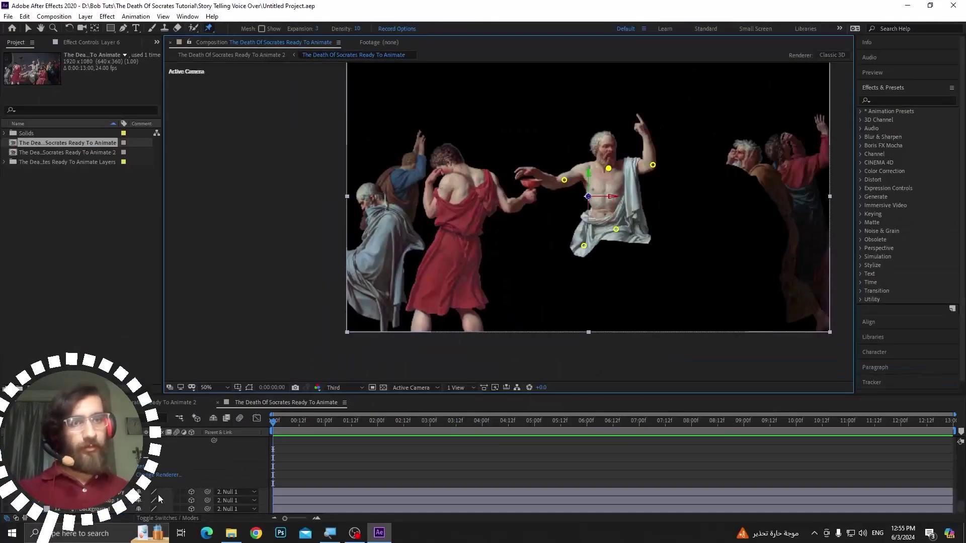
left_click(311, 457)
key("ctrl+z")
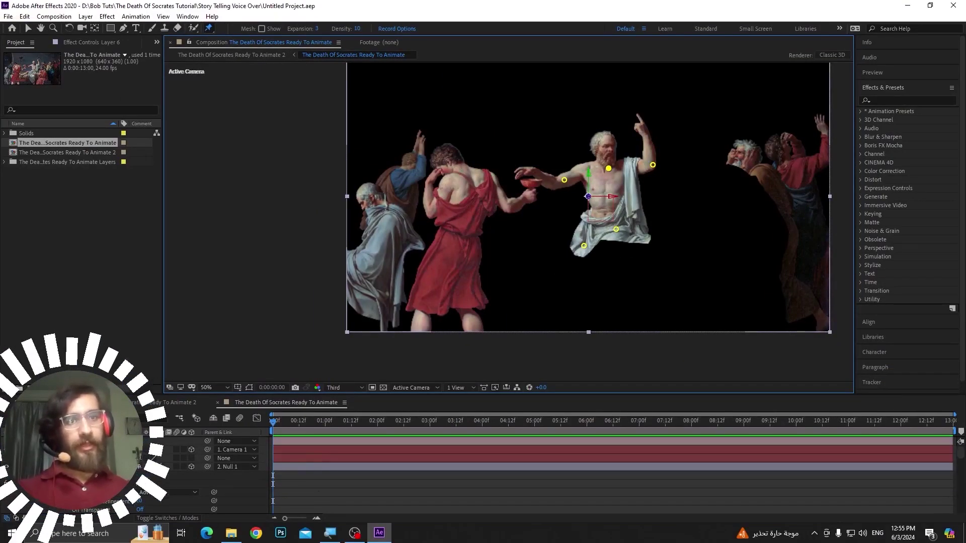
left_click(75, 458)
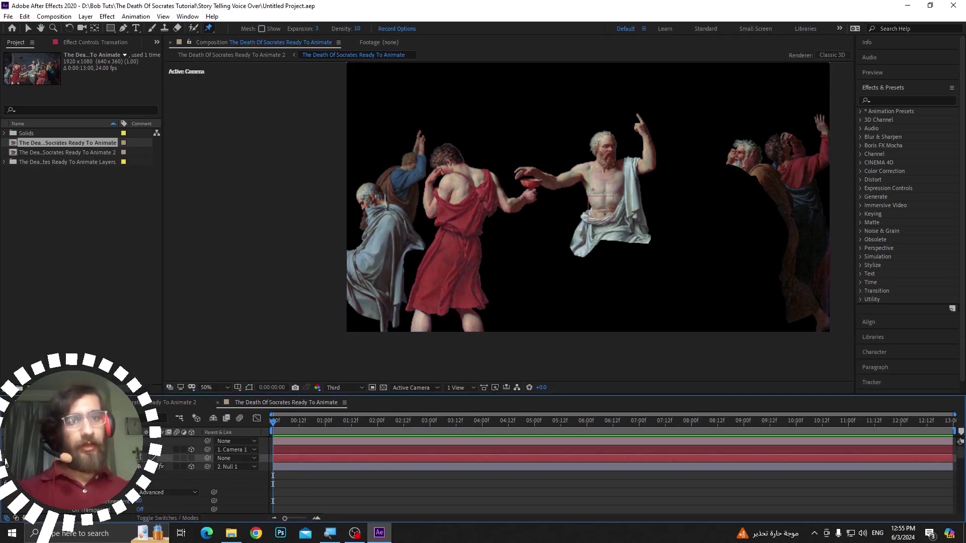
left_click(6, 459)
scroll(11, 498, "down", 10)
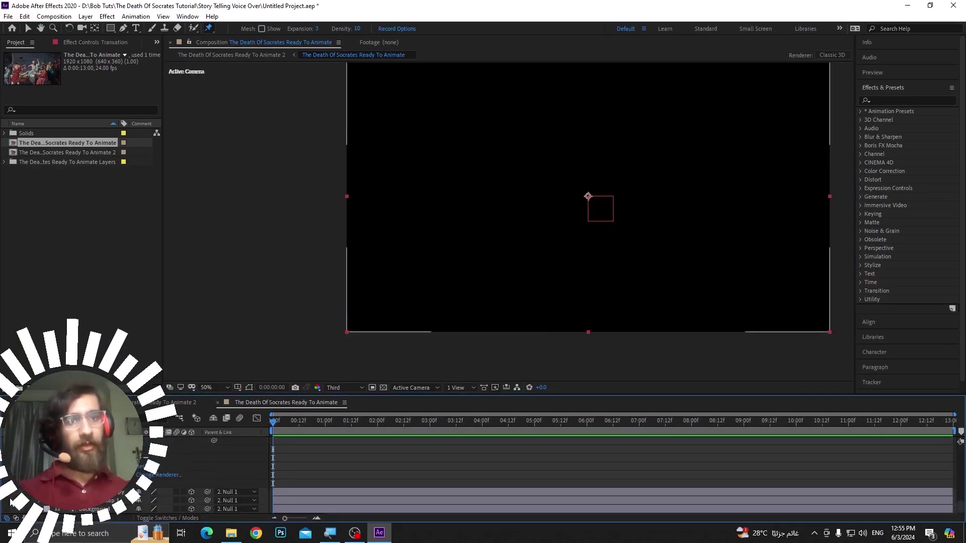
scroll(10, 502, "up", 10)
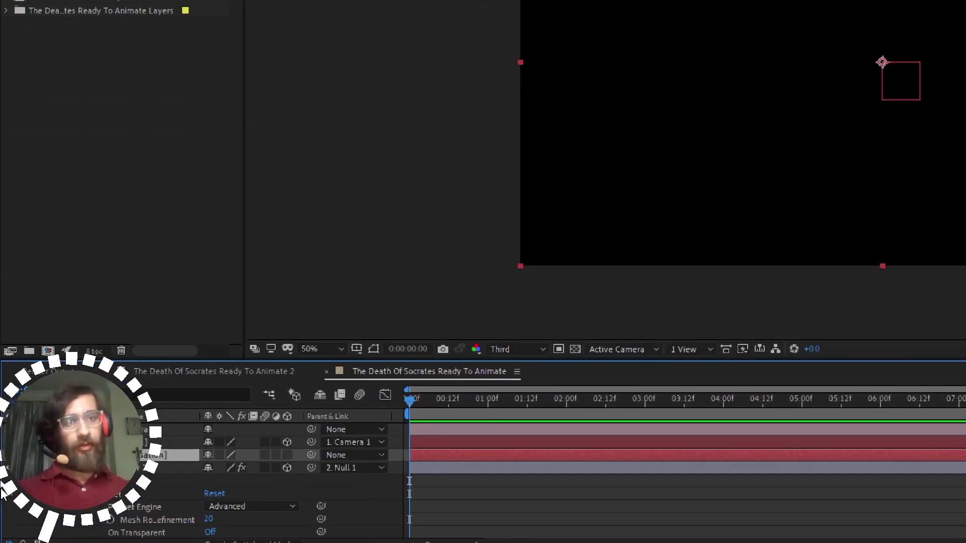
Step: Keyframe the Transation solid's opacity at 100% on the first frame and fade it out completely at 0:00:01:00
key("t")
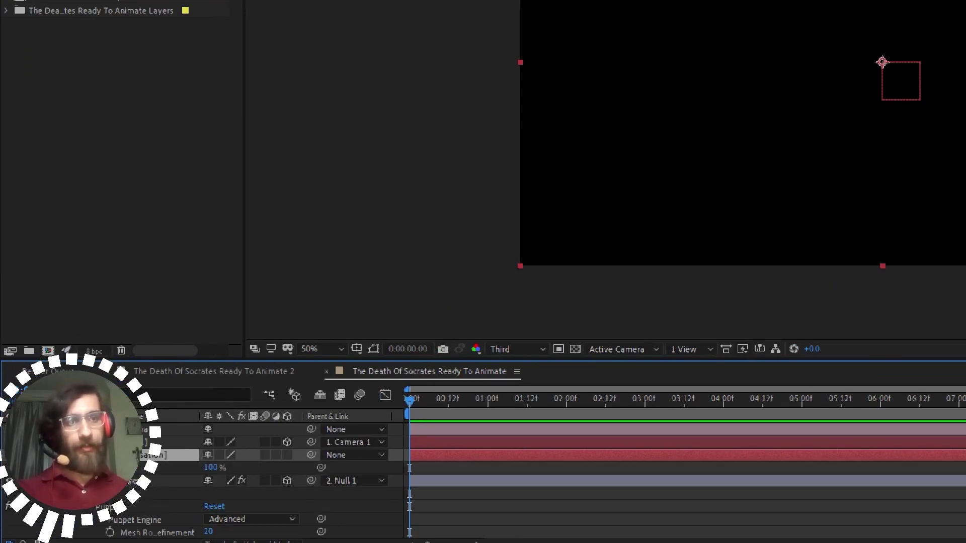
left_click(152, 468)
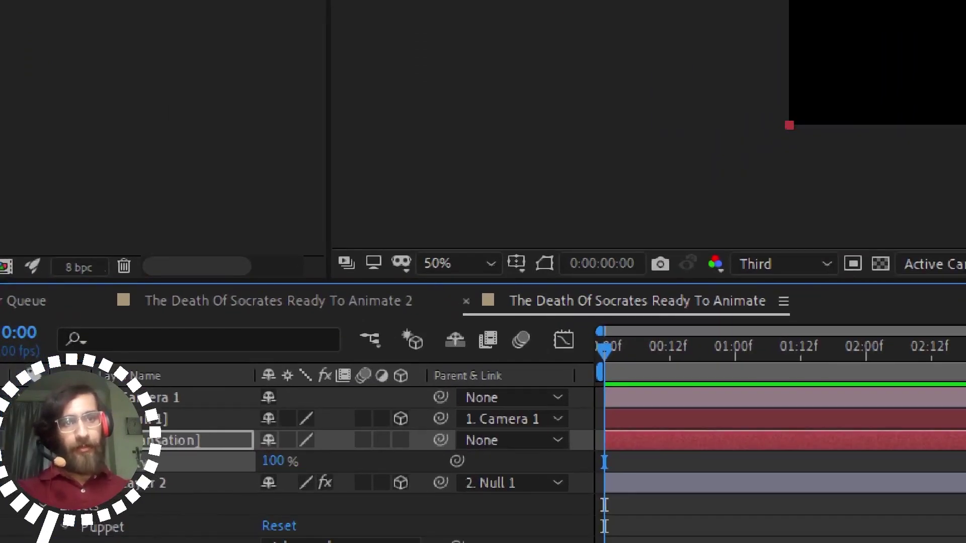
left_click(89, 461)
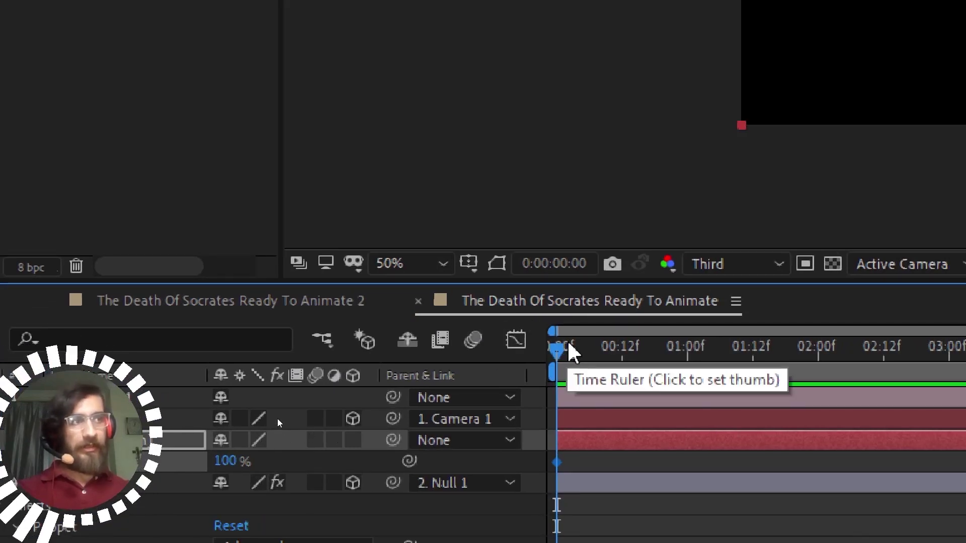
left_click_drag(566, 351, 690, 416)
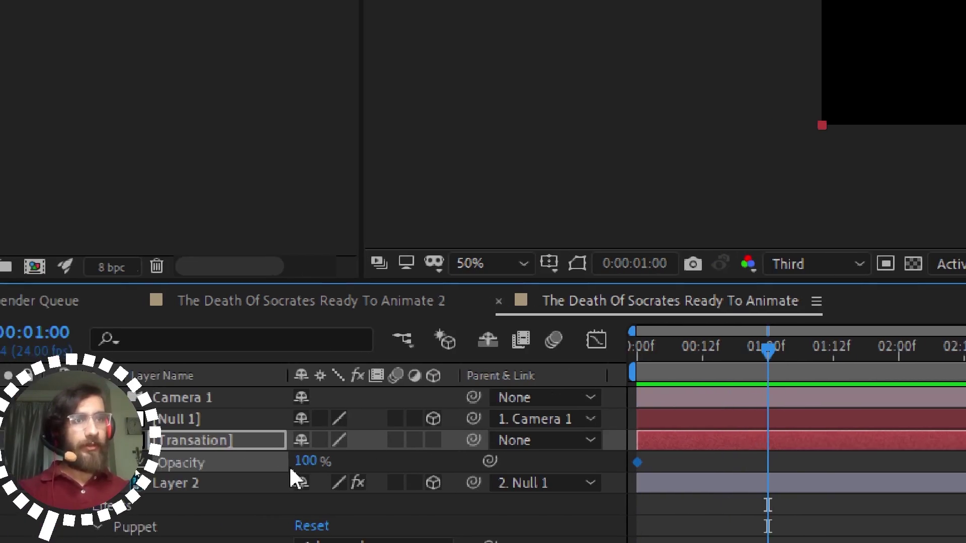
left_click_drag(306, 461, 262, 461)
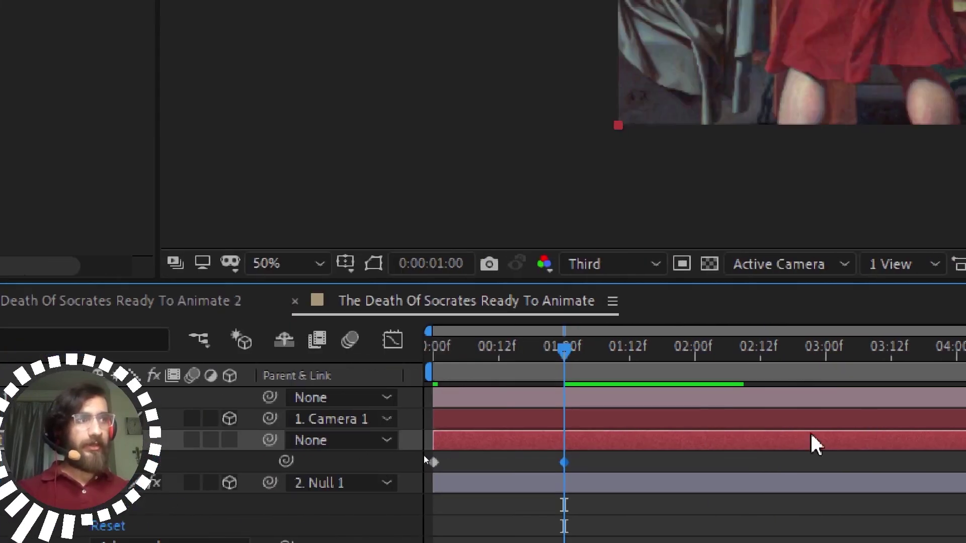
Step: Play back the opening fade from the start of the composition
left_click_drag(492, 348, 385, 361)
scroll(856, 37, "down", 3)
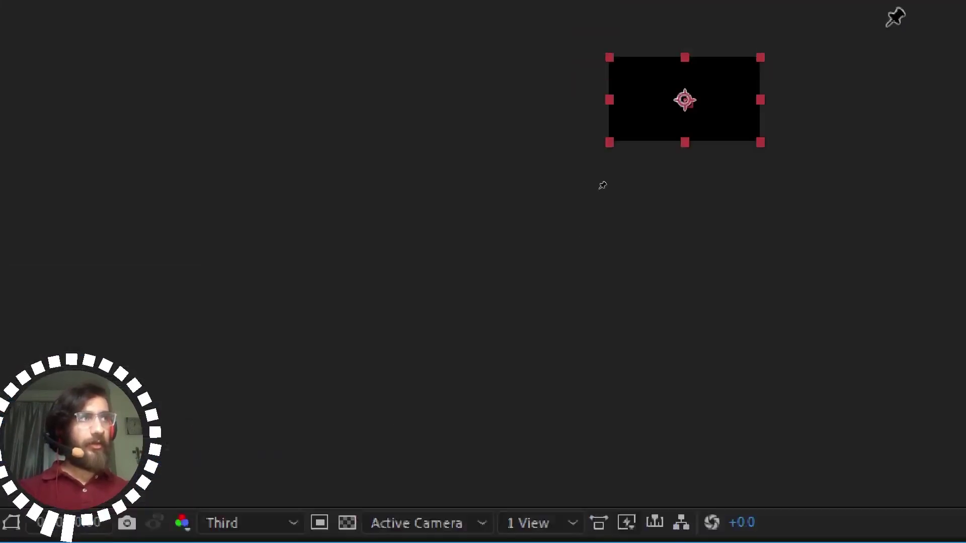
key("space")
key("space")
scroll(857, 83, "up", 1)
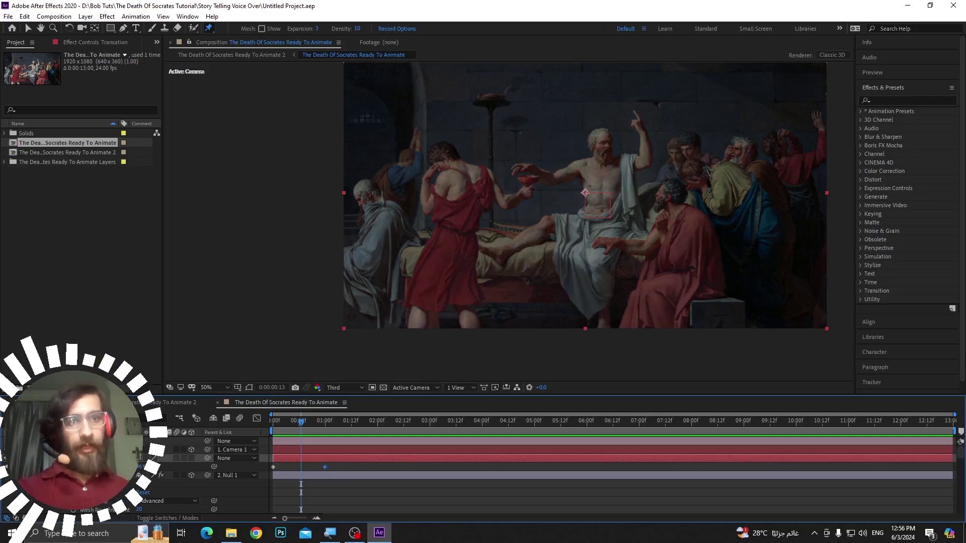
Step: Expand Null 1's transform properties and try shifting its Z position
left_click(41, 450)
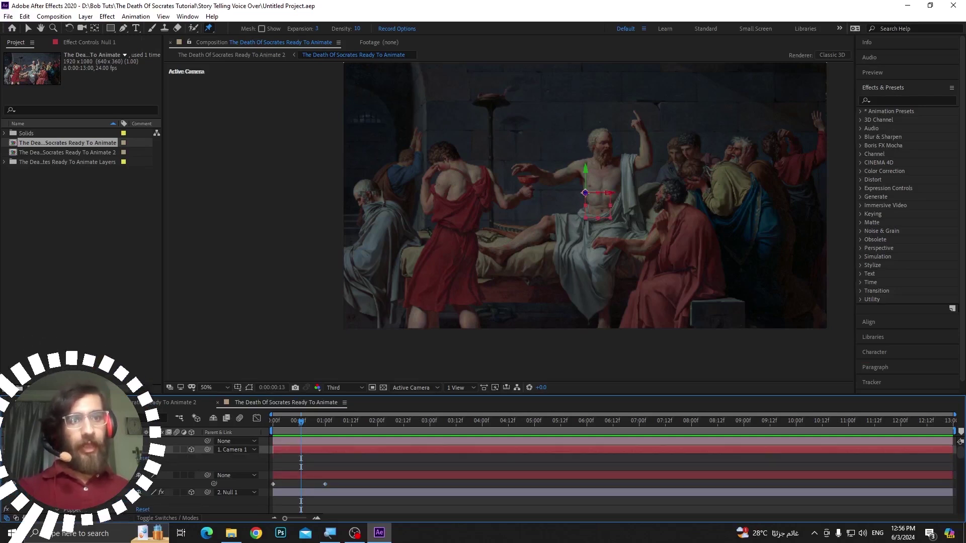
left_click(49, 458)
scroll(49, 458, "up", 2)
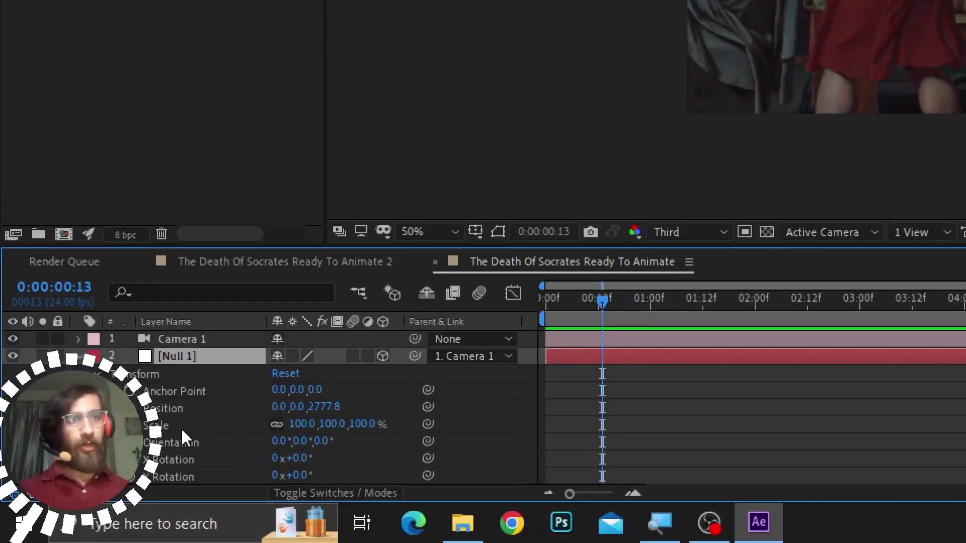
scroll(97, 503, "down", 2)
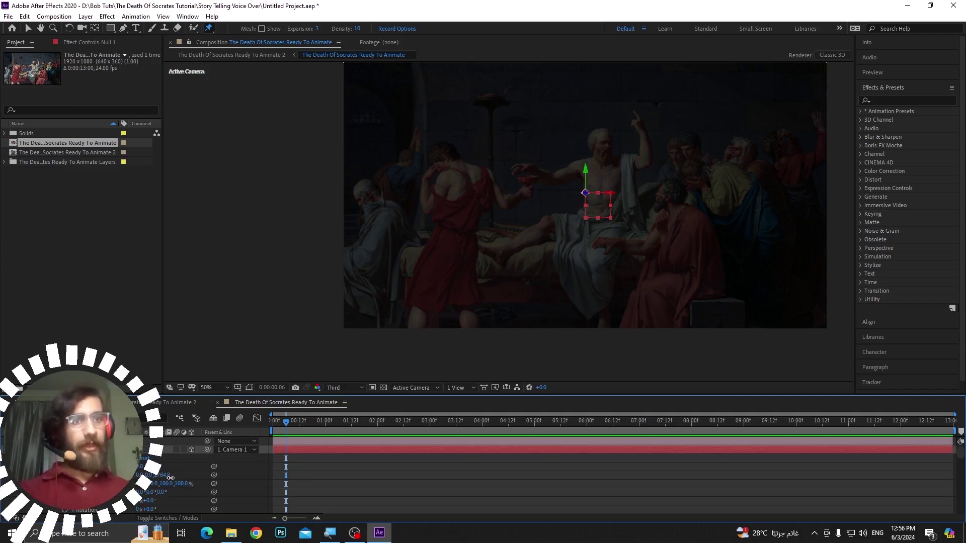
left_click_drag(162, 476, 25, 476)
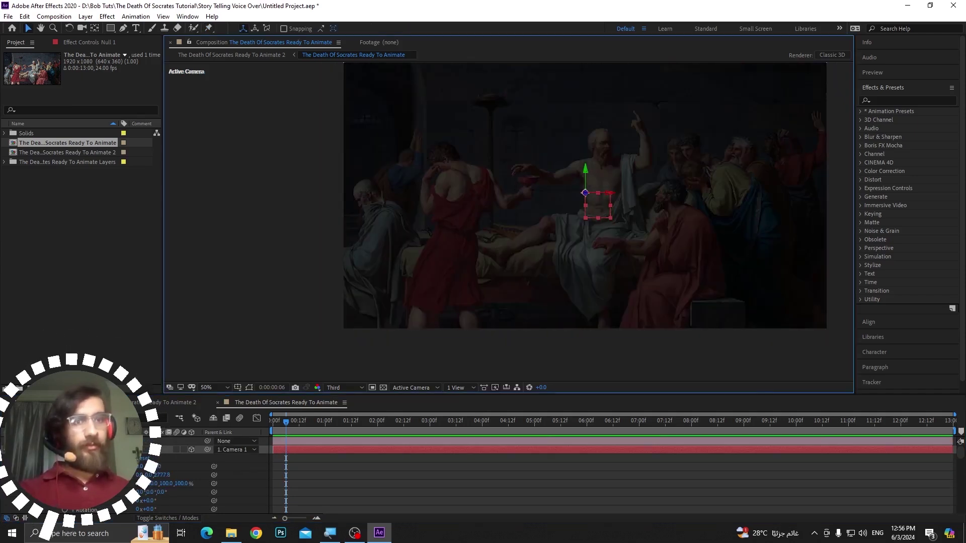
Step: Move Null 1 to frame the mourners at the painting's right end, at about Y position 172 and Z position 737
scroll(113, 476, "down", 2)
left_click(92, 493)
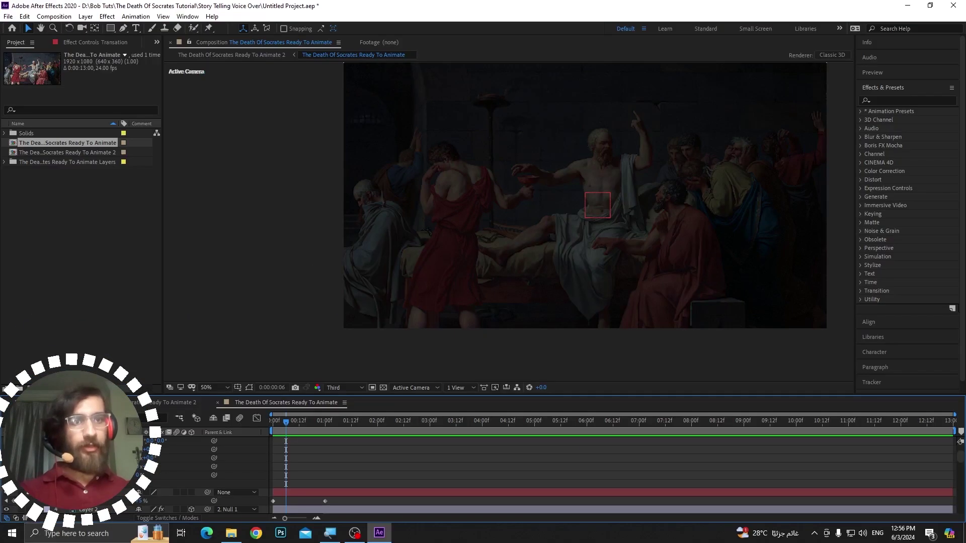
scroll(285, 451, "up", 2)
left_click(533, 449)
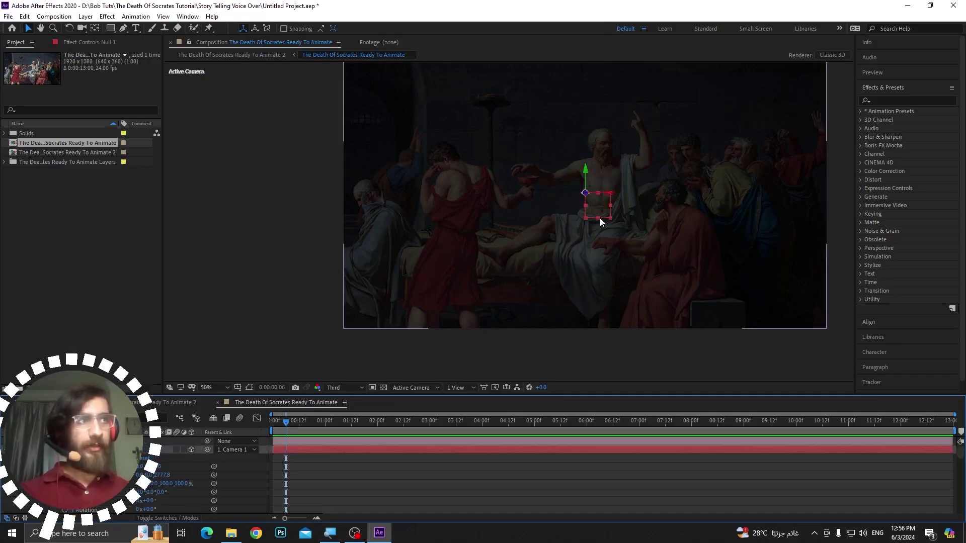
left_click_drag(585, 193, 591, 35)
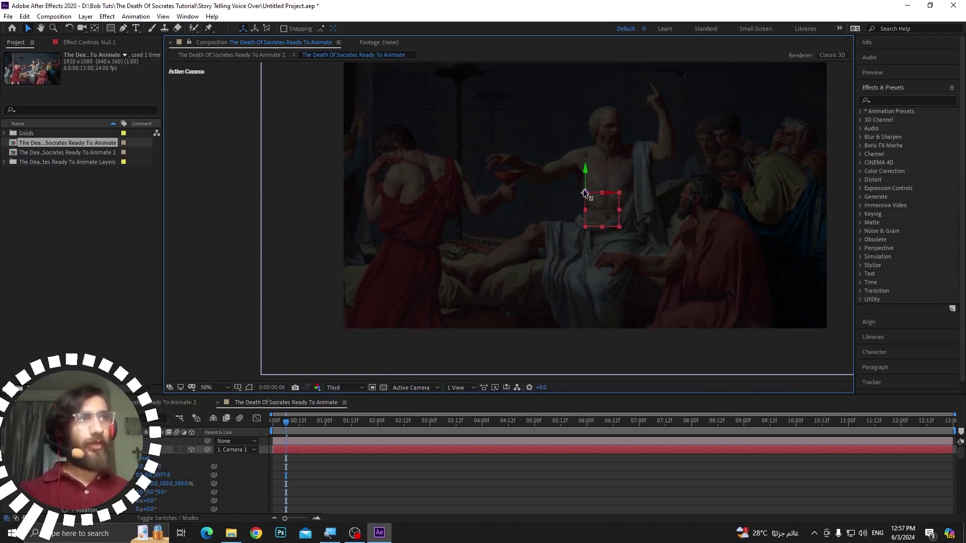
left_click_drag(585, 193, 575, 10)
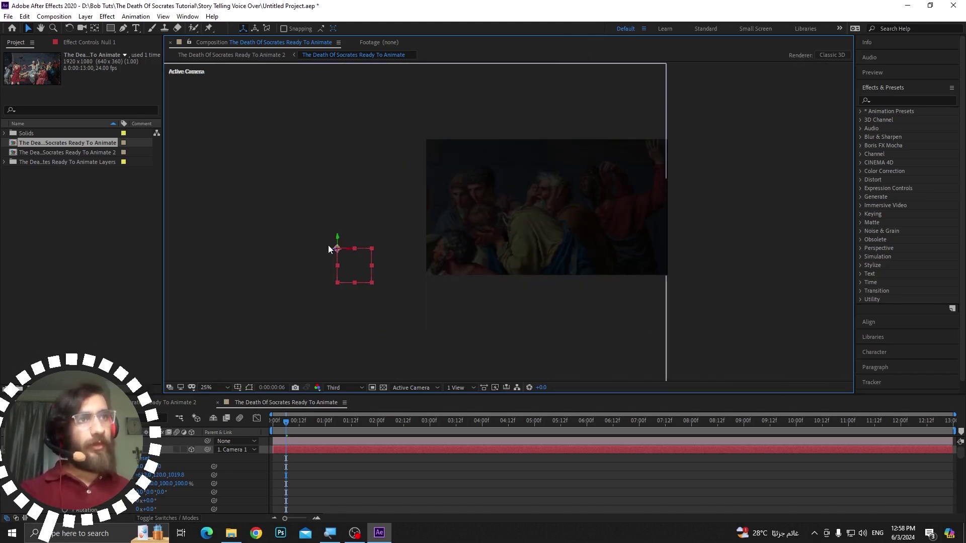
left_click_drag(337, 250, 323, 279)
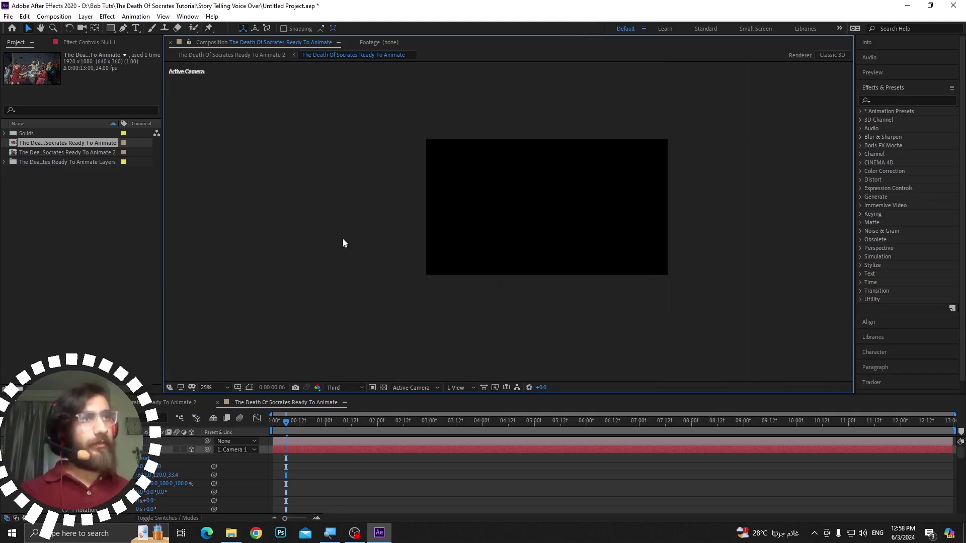
mouse_move(344, 244)
left_mouse_down()
mouse_move(351, 235)
mouse_move(333, 255)
left_mouse_up()
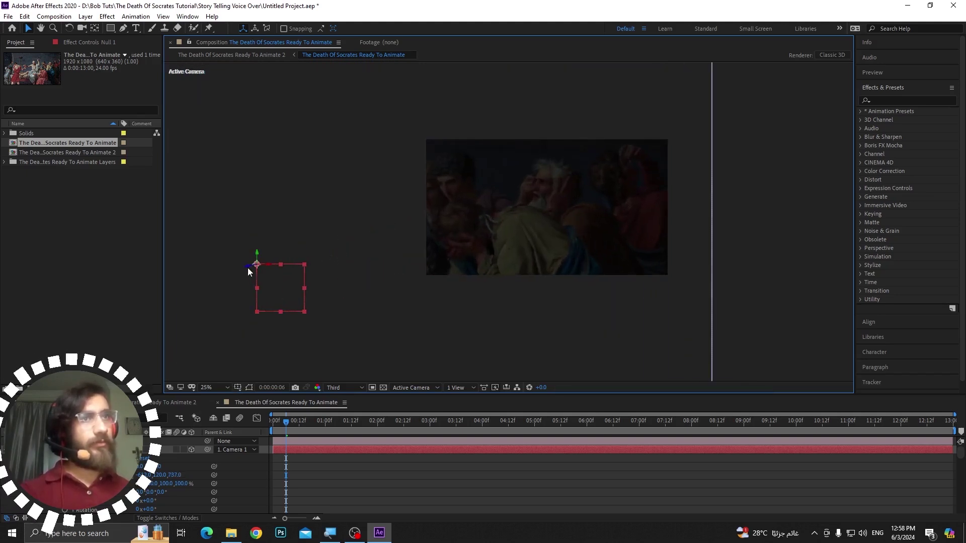
left_click_drag(270, 266, 220, 265)
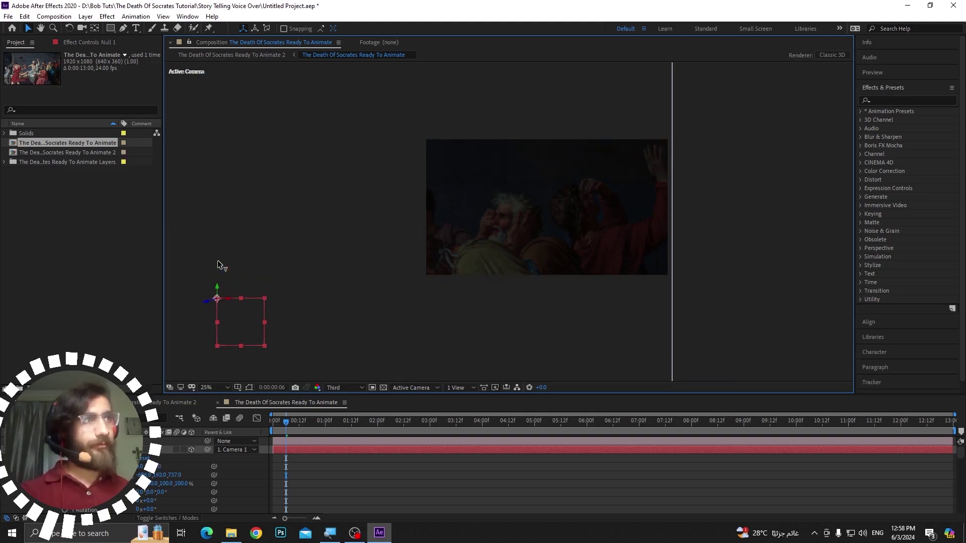
Step: Preview the close-up framing of the mourners and set the current time to frame 12
key("space")
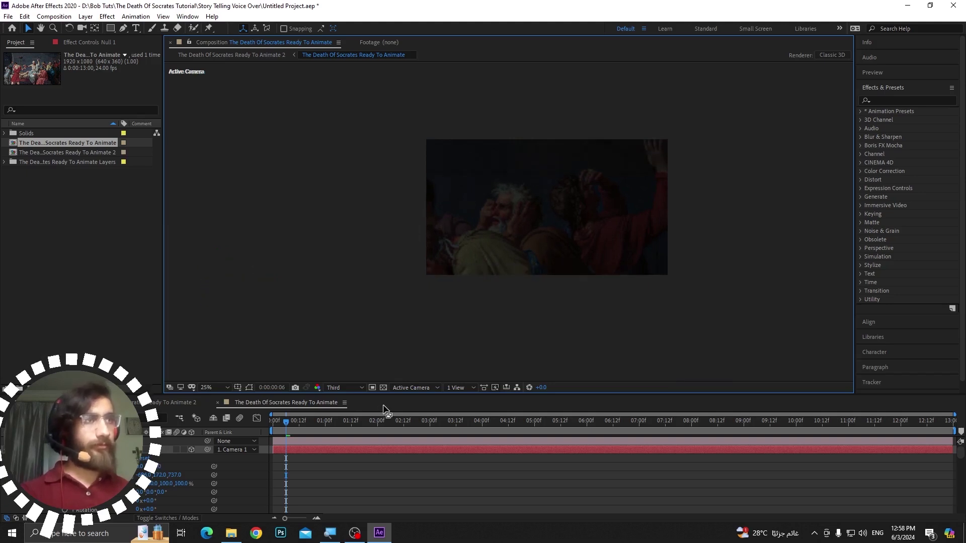
left_click(297, 421)
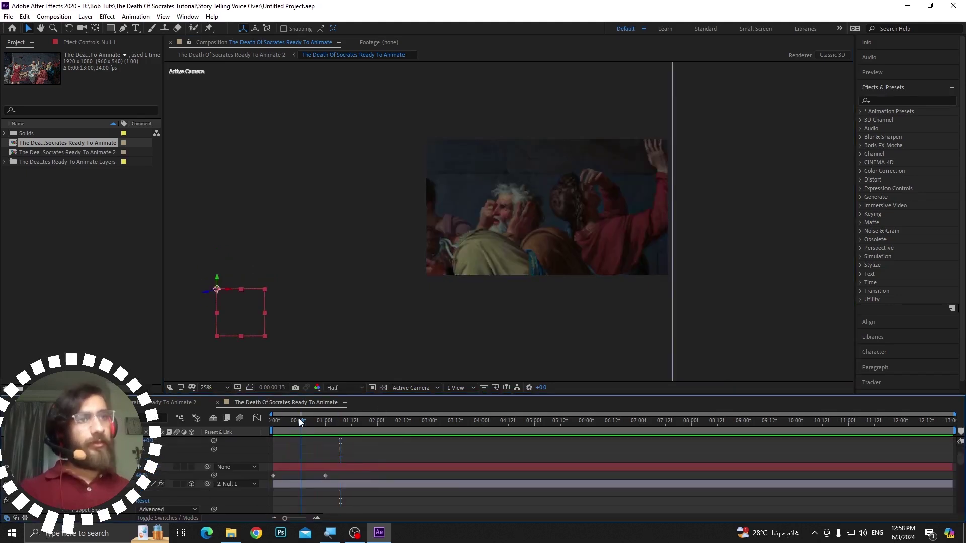
scroll(478, 476, "up", 3)
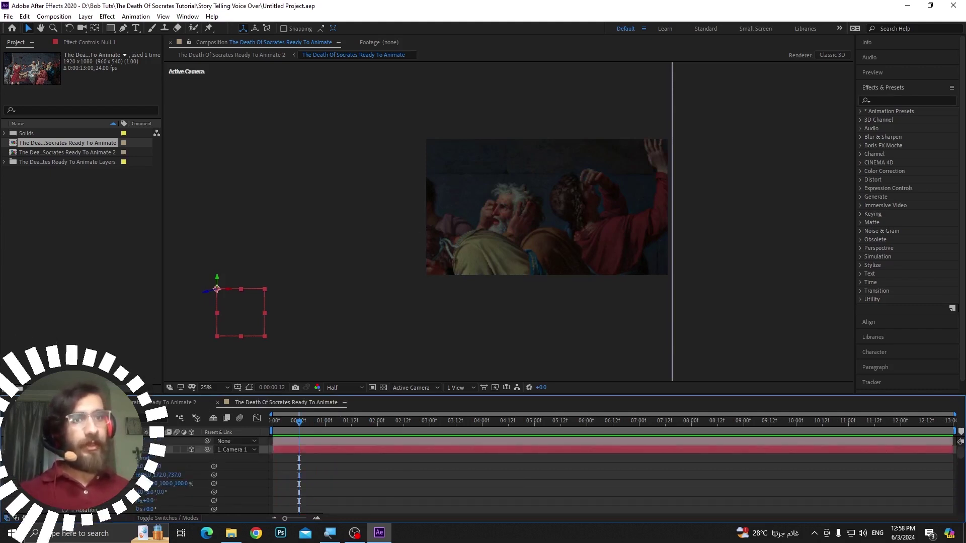
scroll(478, 475, "down", 3)
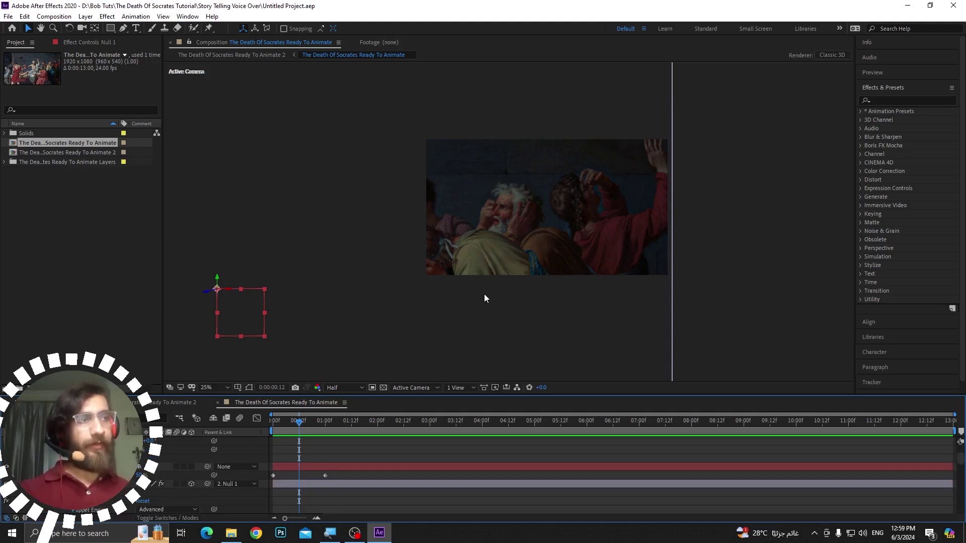
Step: Select Layer 3 and expand its Puppet effect down to the mesh settings
scroll(100, 484, "down", 4)
left_click(101, 484)
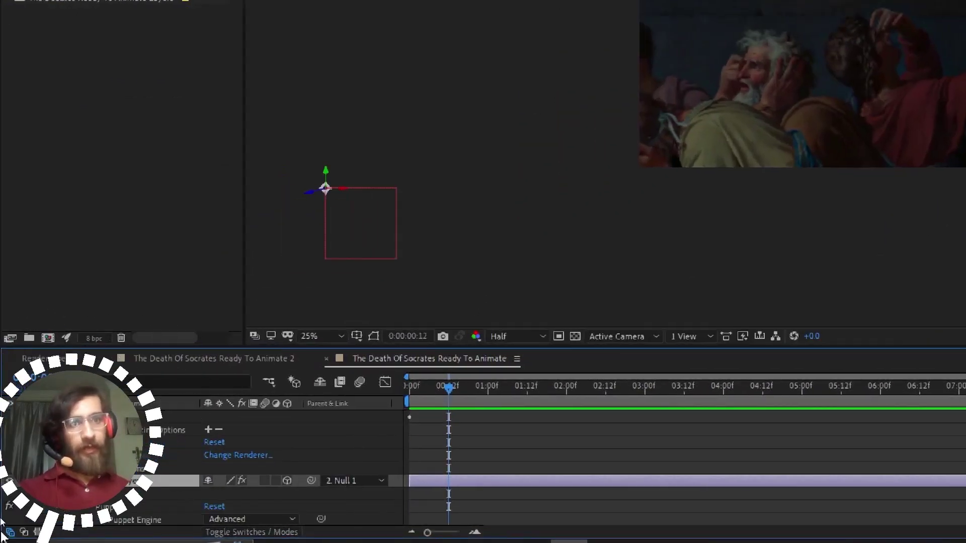
scroll(3, 535, "down", 3)
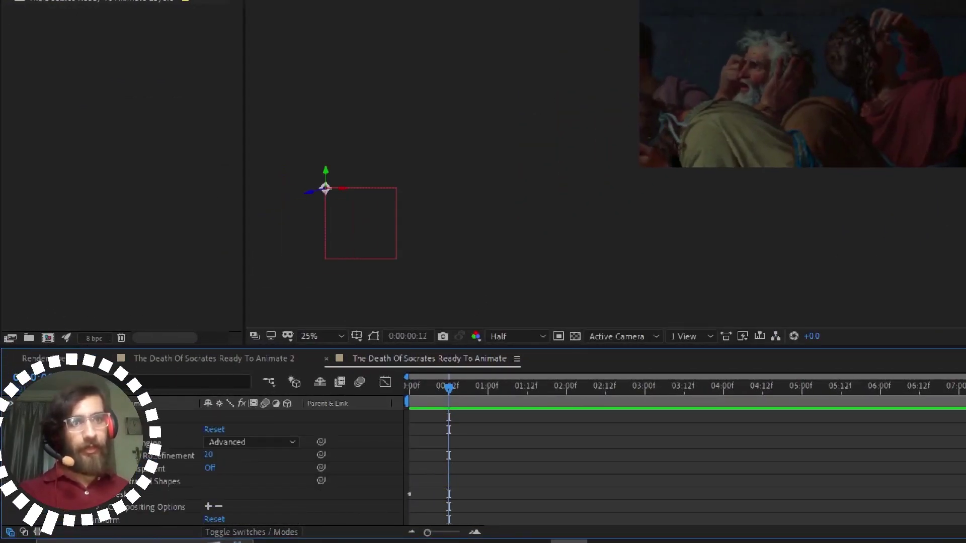
left_click(117, 429)
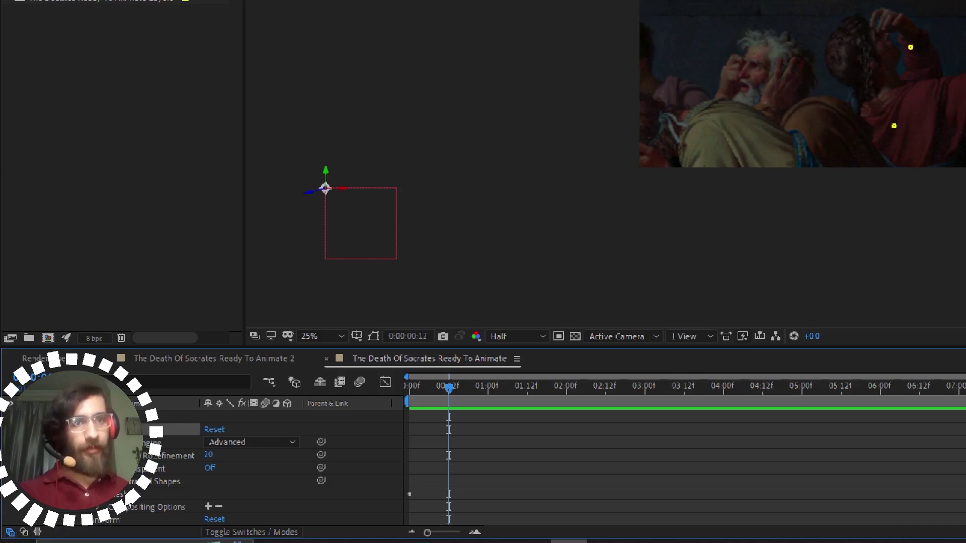
scroll(202, 468, "down", 2)
left_click(117, 455)
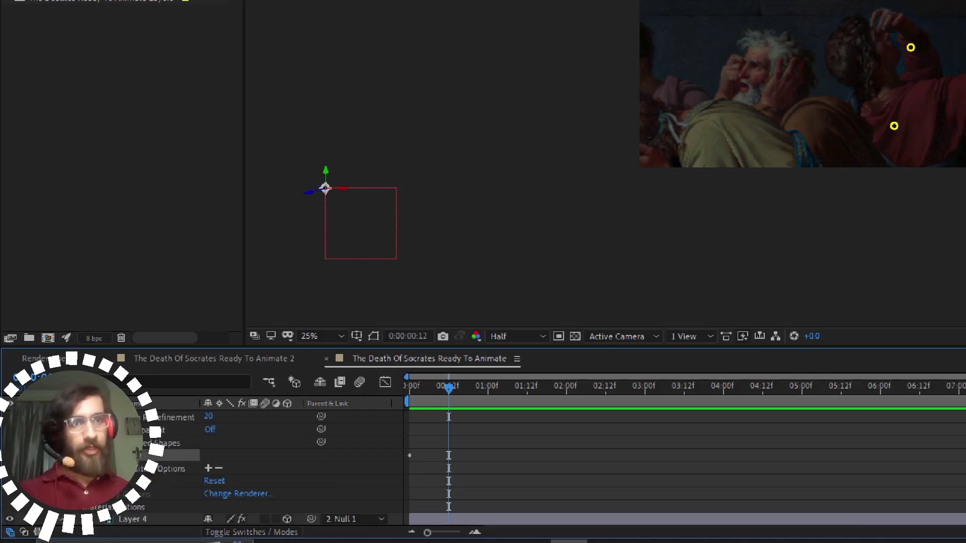
left_click(105, 456)
scroll(104, 455, "down", 1)
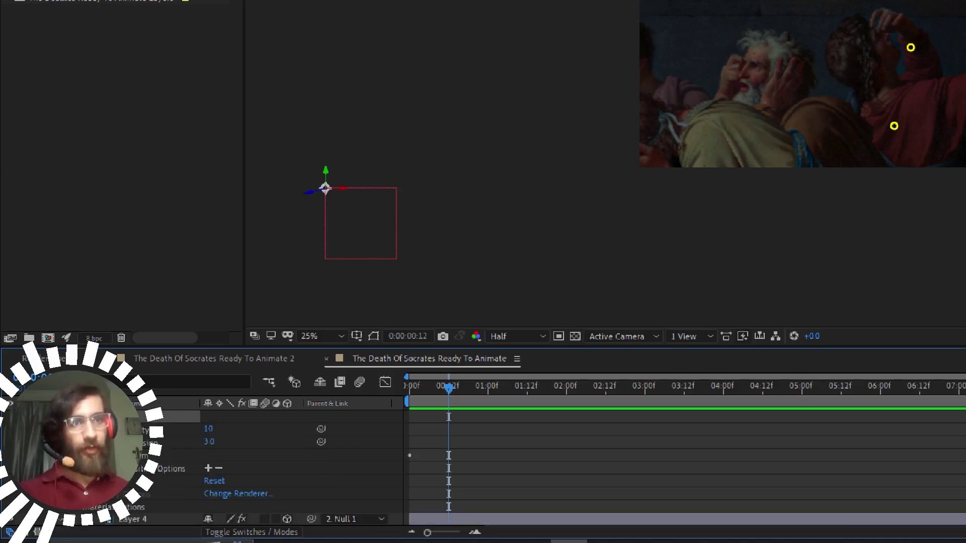
Step: Expand the mesh's Deform group, select Puppet Pins 1 through 5 and reveal their properties
left_click(116, 455)
left_click(151, 469)
scroll(152, 479, "down", 1)
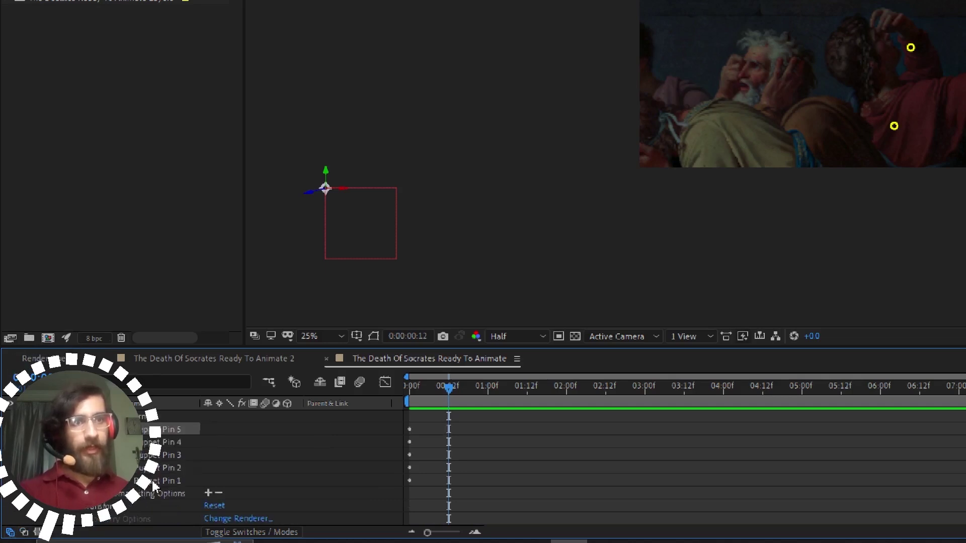
left_click(154, 481, "shift")
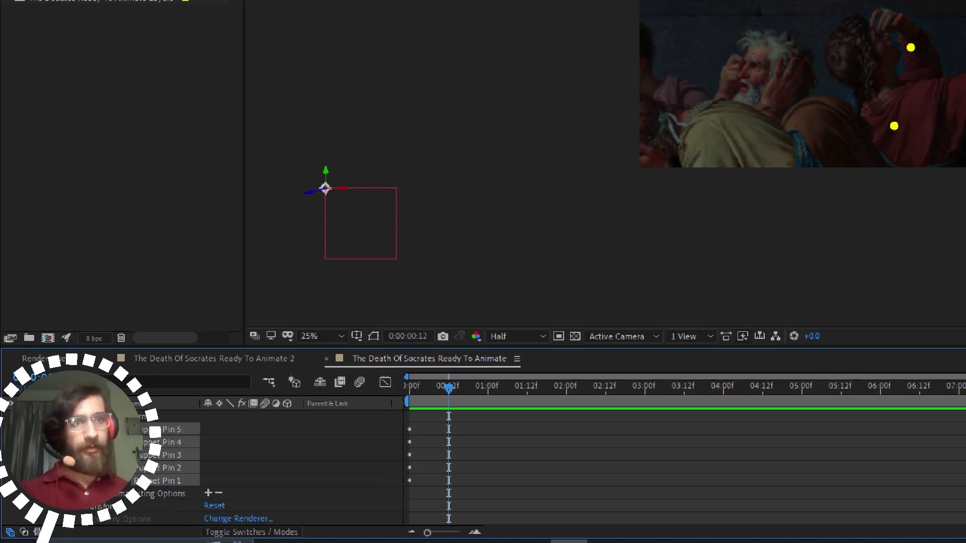
left_click(125, 430)
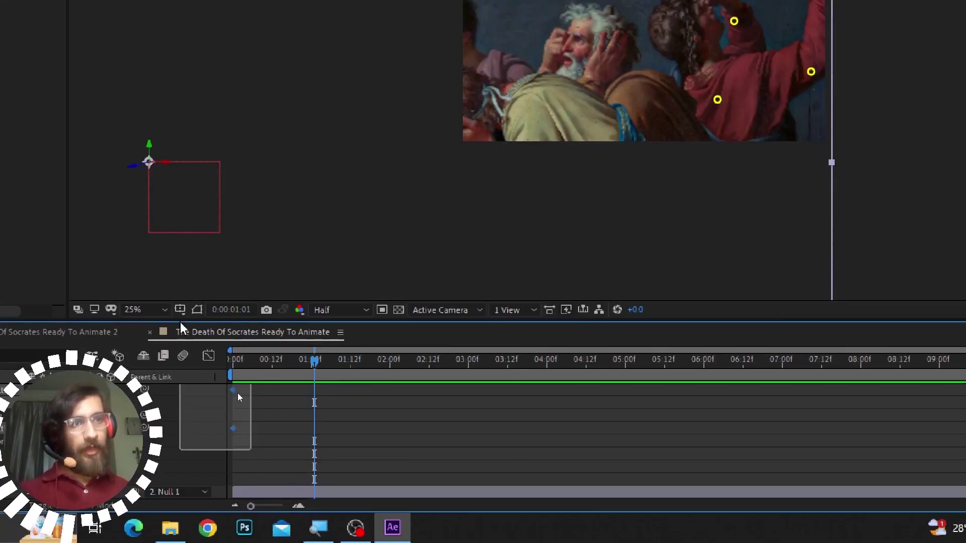
Step: Select the puppet pins' position keyframes at the start of Layer 3 and move them to 0:00:01:01
scroll(238, 388, "down", 5)
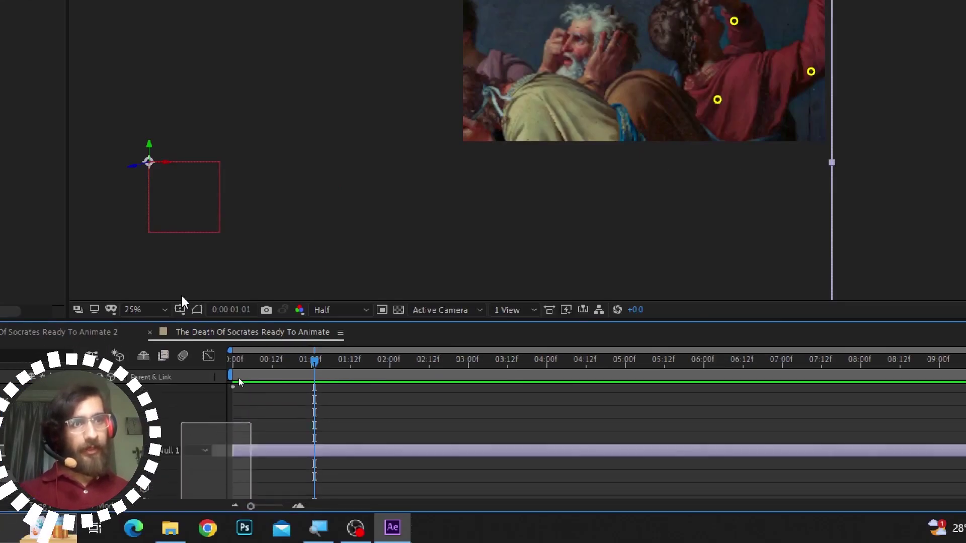
left_click_drag(216, 362, 319, 476)
scroll(272, 467, "down", 5)
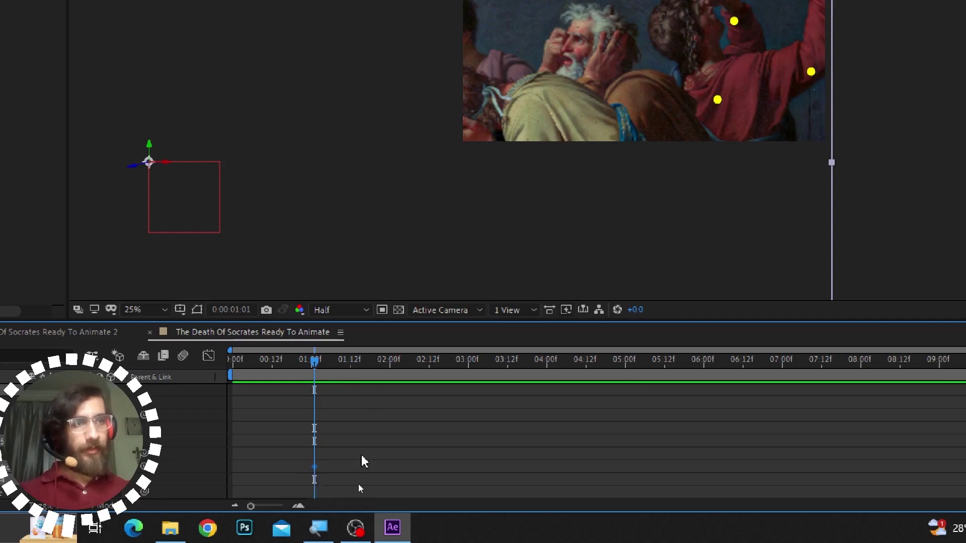
scroll(362, 456, "up", 8)
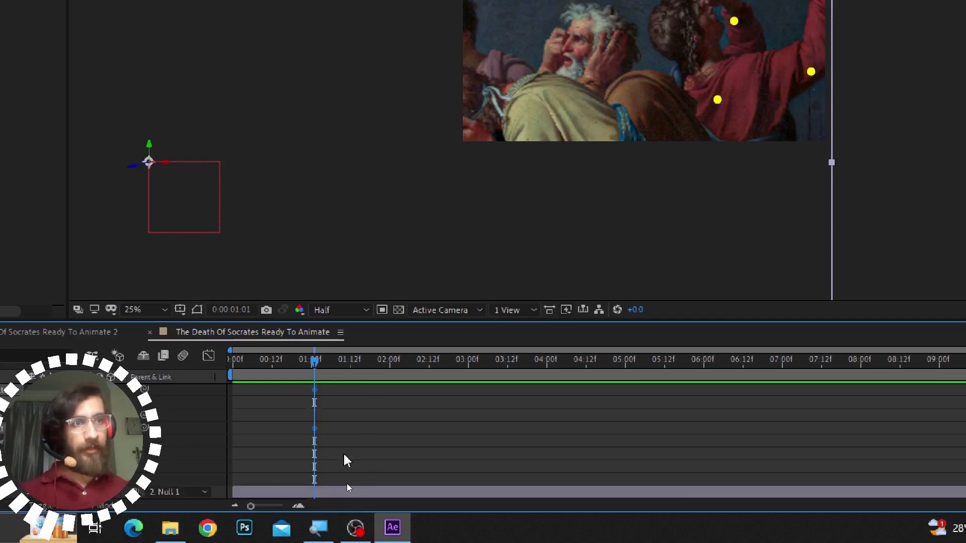
scroll(346, 484, "down", 1)
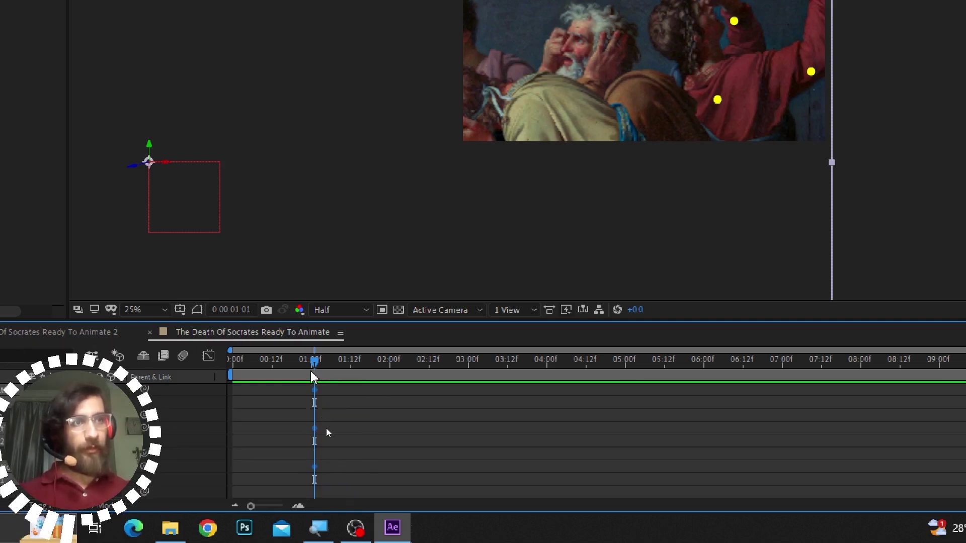
Step: At frame 7, shift the red-robed mourner's wrist, raised forearm, torso and elbow puppet pins toward the bearded man
left_click_drag(316, 367, 256, 383)
left_click(475, 415)
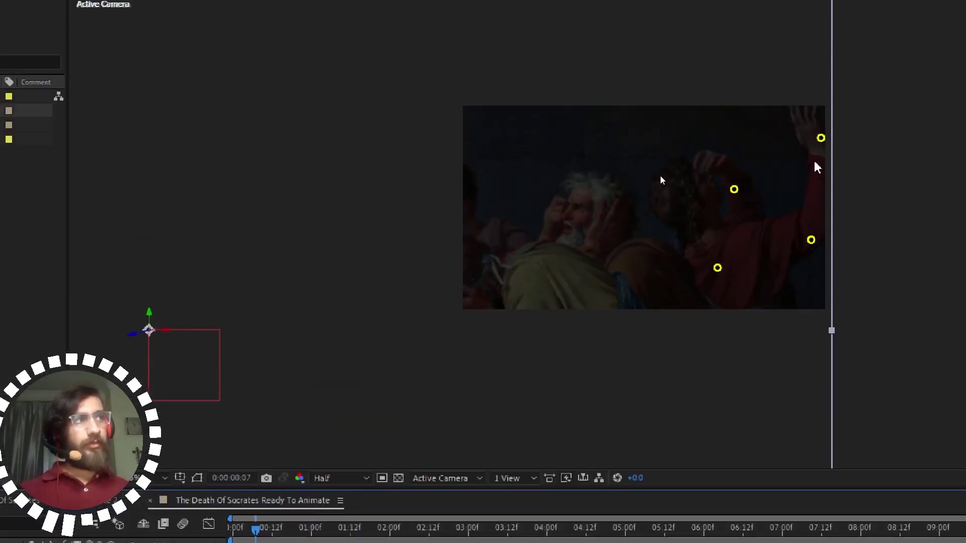
left_click_drag(821, 139, 783, 146)
left_click_drag(734, 189, 707, 191)
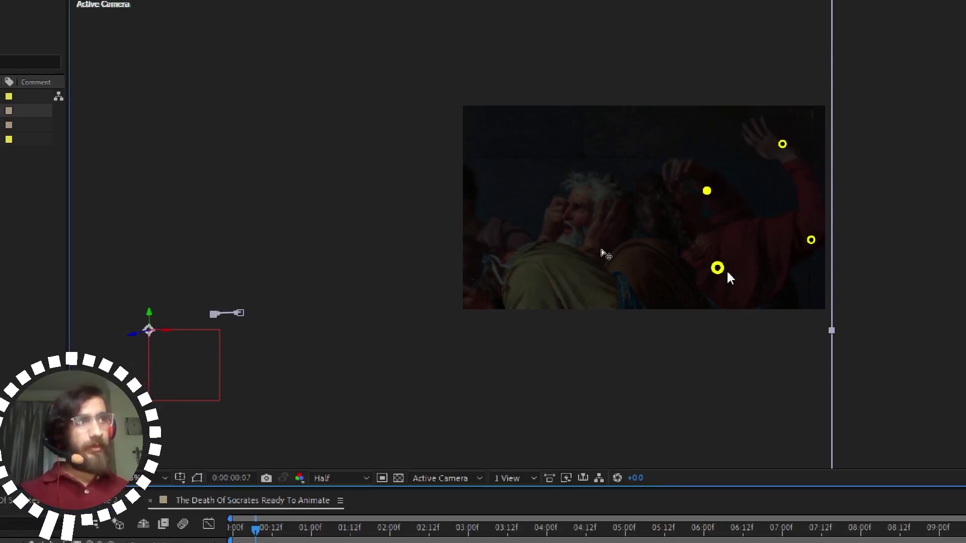
left_click_drag(718, 269, 699, 272)
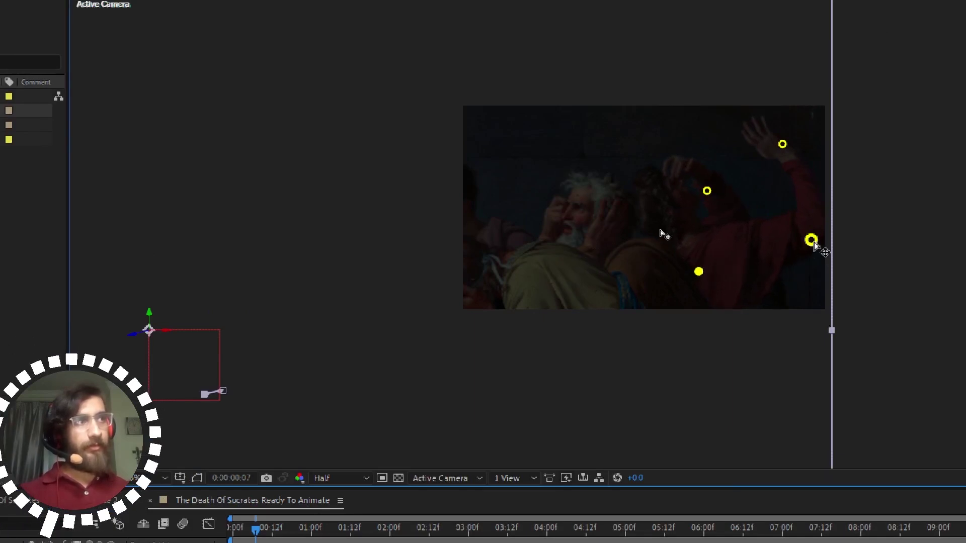
left_click_drag(813, 243, 773, 242)
Step: Pull the red-robed mourner's wrist, forearm and torso pins slightly further toward the bearded man at frame 7
left_click_drag(787, 152, 755, 156)
left_click(702, 198)
left_click_drag(702, 197, 683, 197)
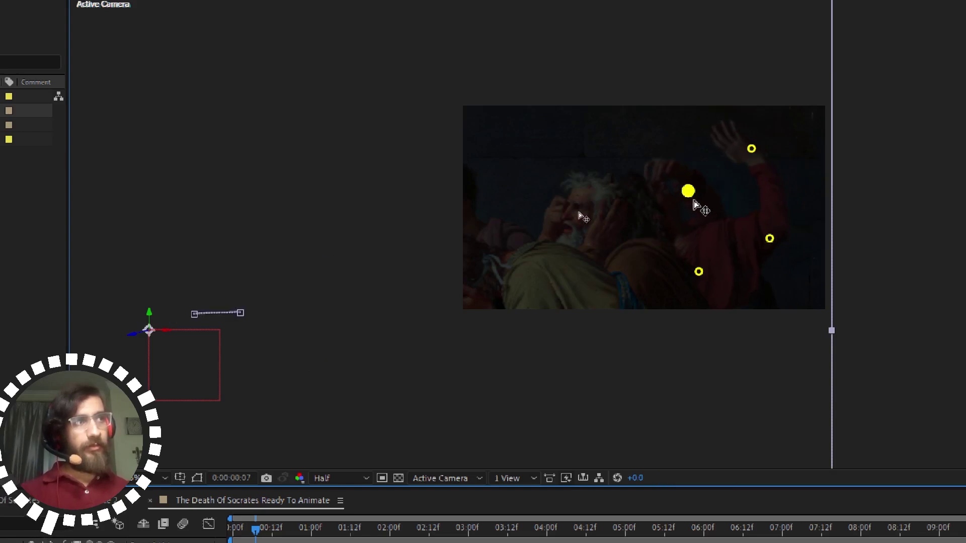
left_click_drag(701, 269, 690, 271)
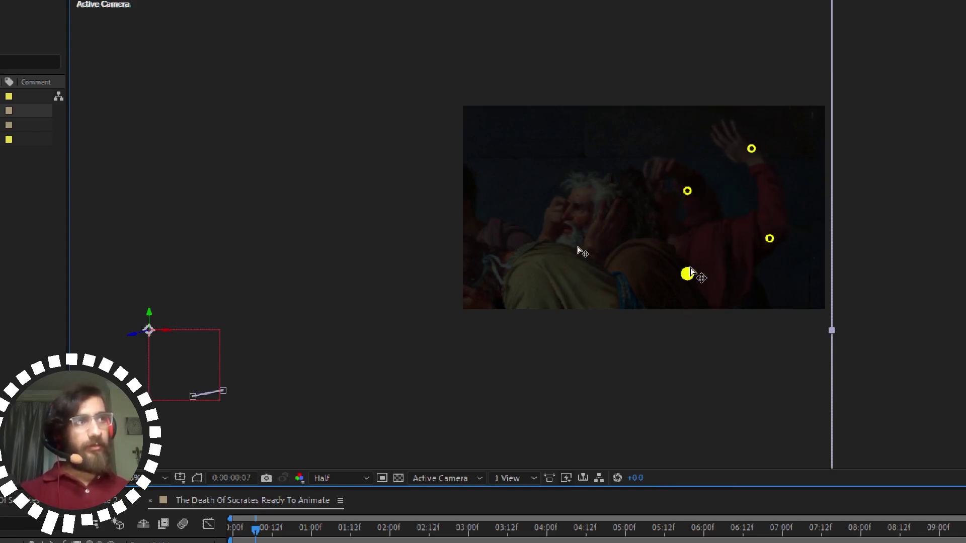
Step: Preview the red-robed mourner's arm movement from the start of the composition
key("space")
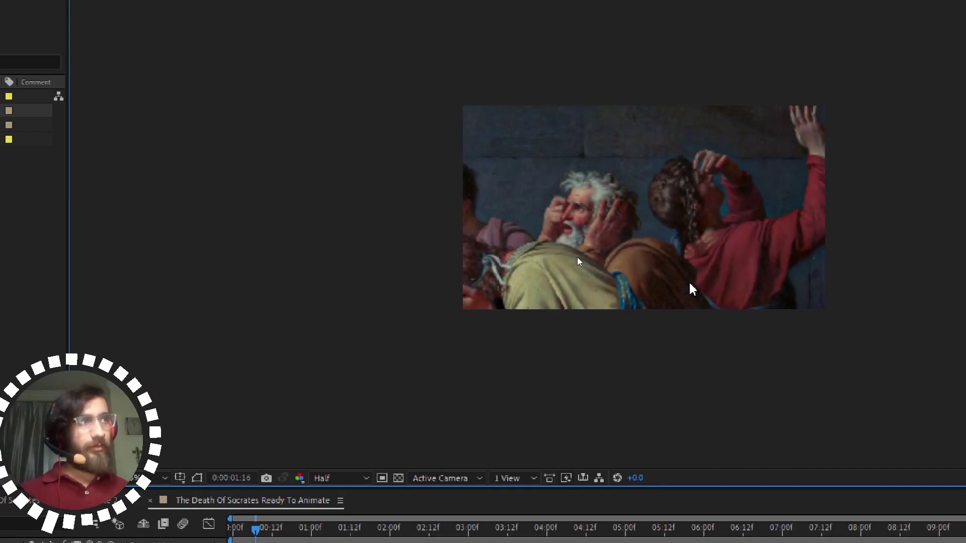
key("space")
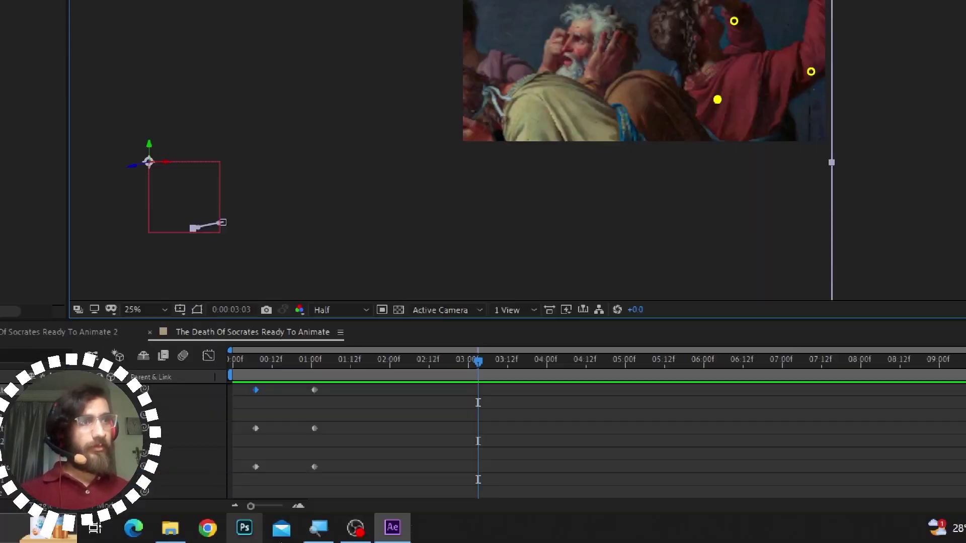
left_click_drag(328, 364, 233, 364)
key("space")
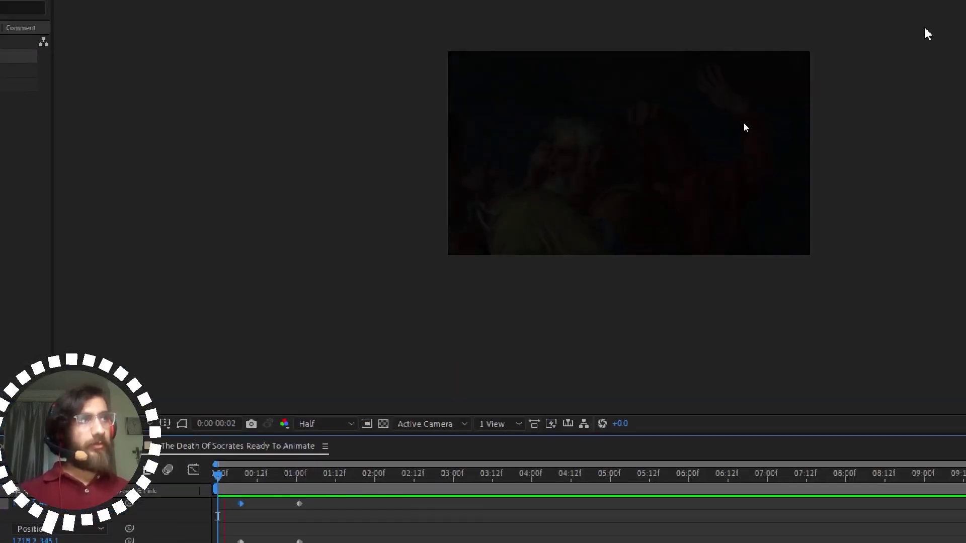
key("space")
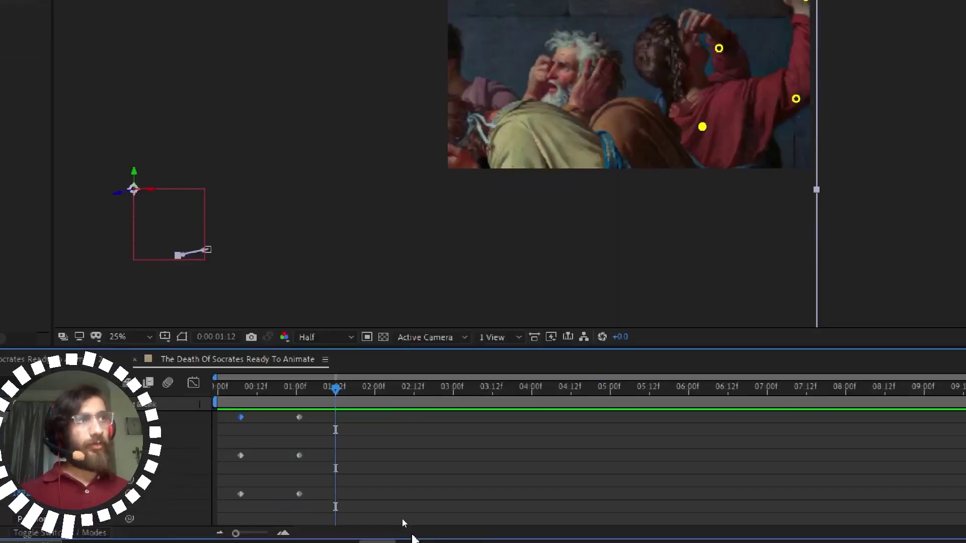
left_click_drag(403, 366, 291, 358)
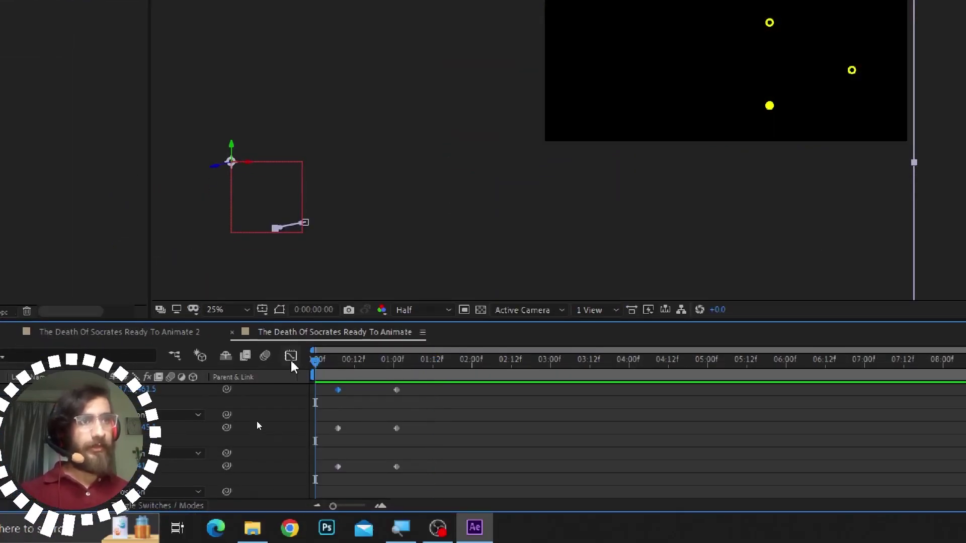
key("space")
Step: Select the puppet pins' ending keyframes, move them to about 0:00:05:12 and preview the slower motion from the start
left_click_drag(378, 434, 355, 468)
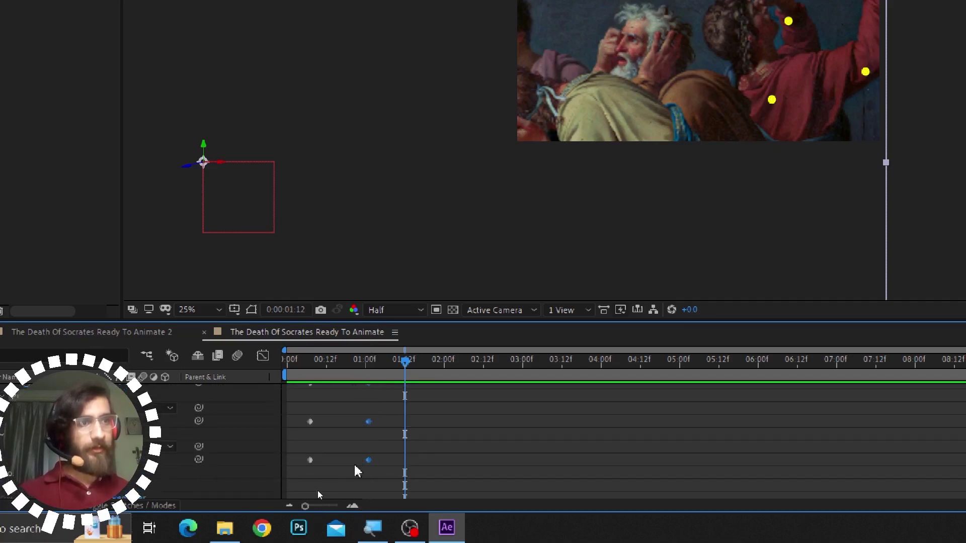
left_click_drag(369, 423, 719, 457)
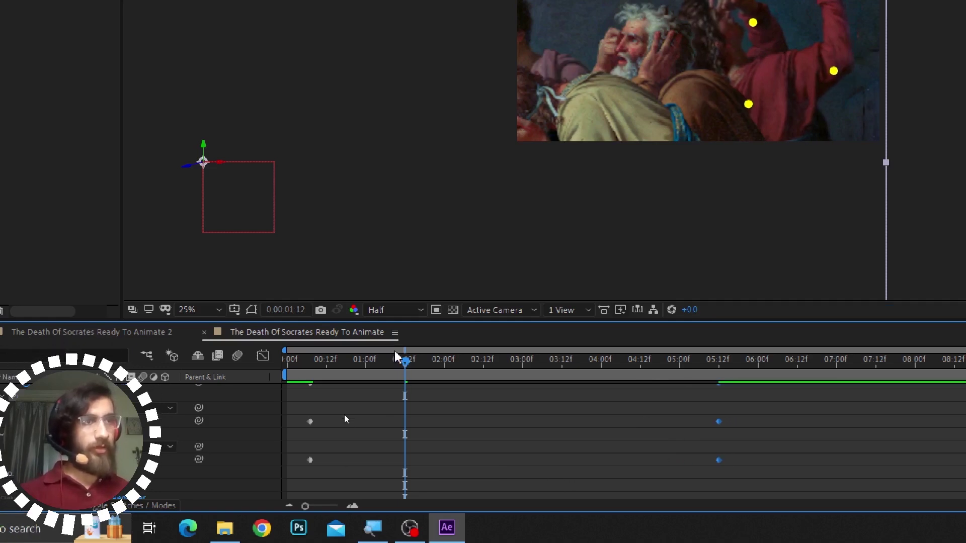
left_click_drag(395, 357, 285, 369)
key("space")
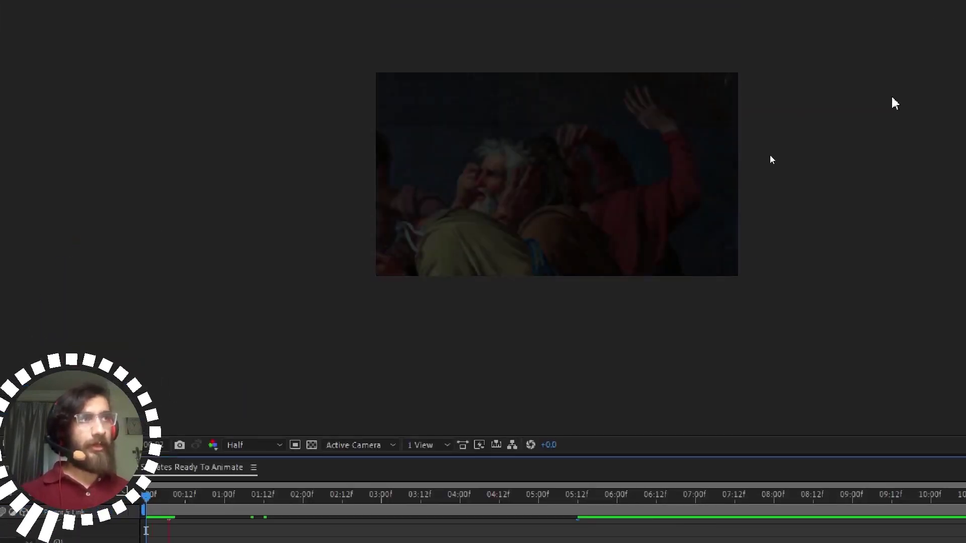
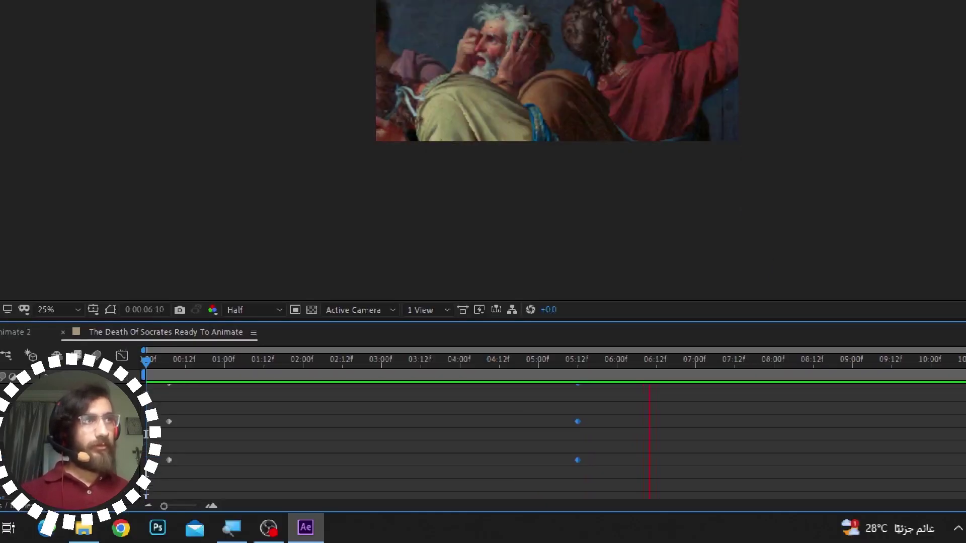
Step: Move the puppet pins' ending keyframes to about 0:00:03:12 and preview the mourner's motion from the start
left_click_drag(578, 460, 432, 479)
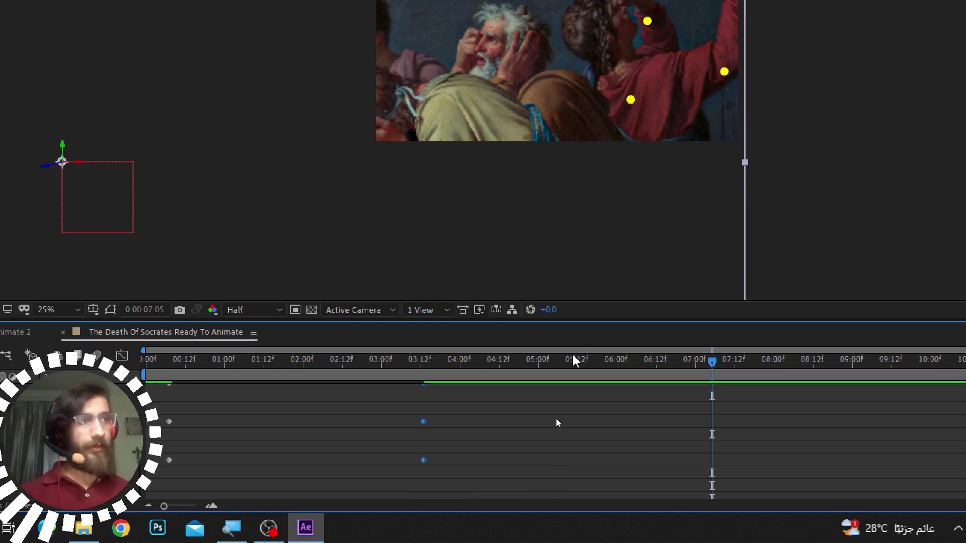
left_click_drag(573, 356, 113, 431)
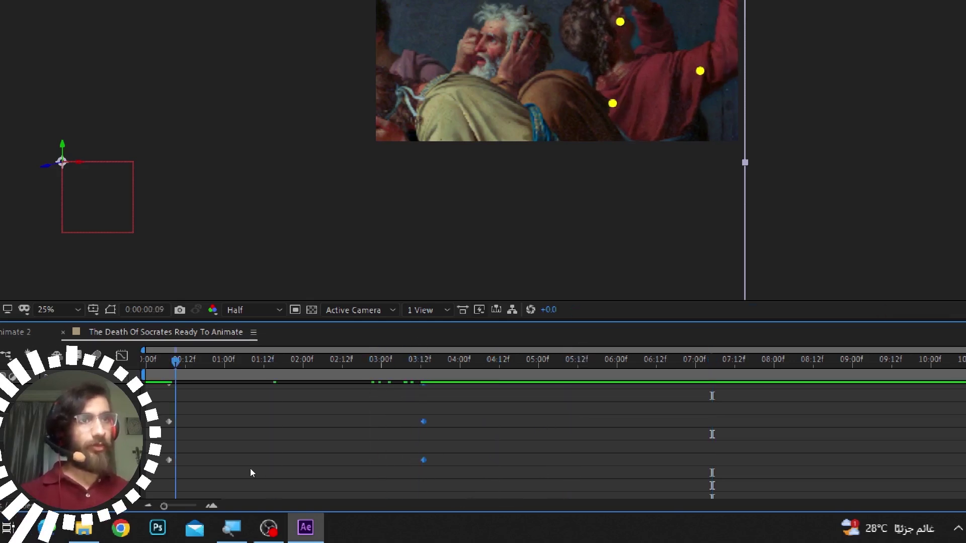
key("space")
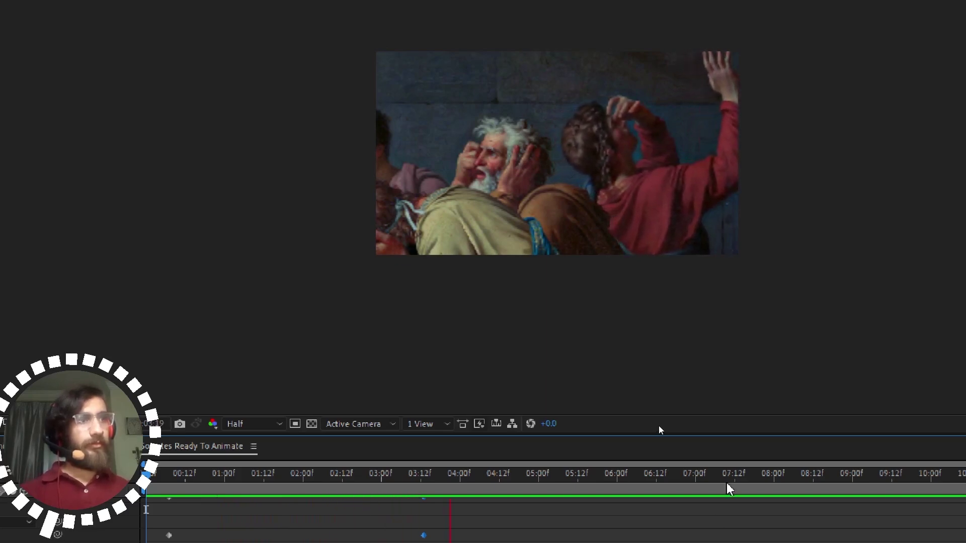
Step: Preview the current animation of the painting's figures
key("space")
key("space")
key("space")
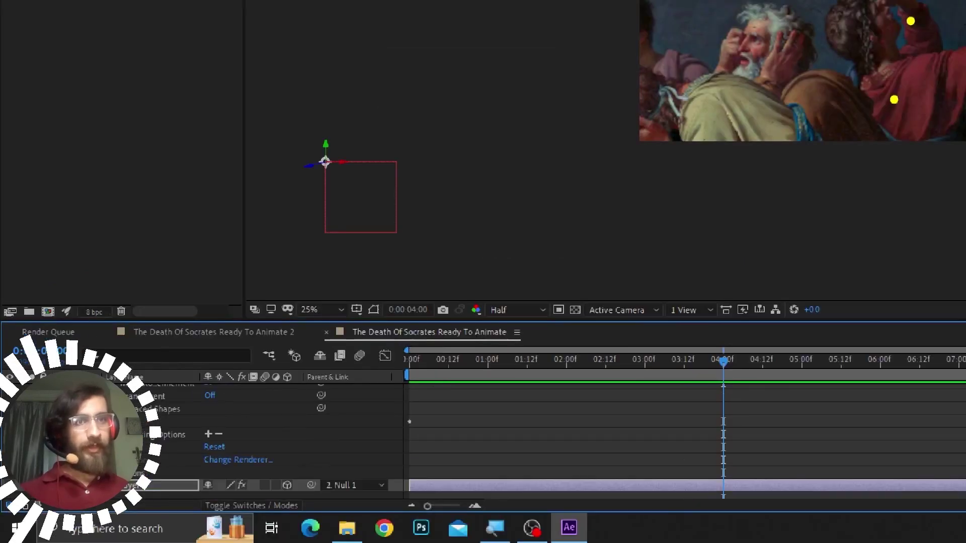
Step: Expand the Puppet effect of Layer 2 down to the position keyframes of its puppet pins
scroll(302, 442, "down", 11)
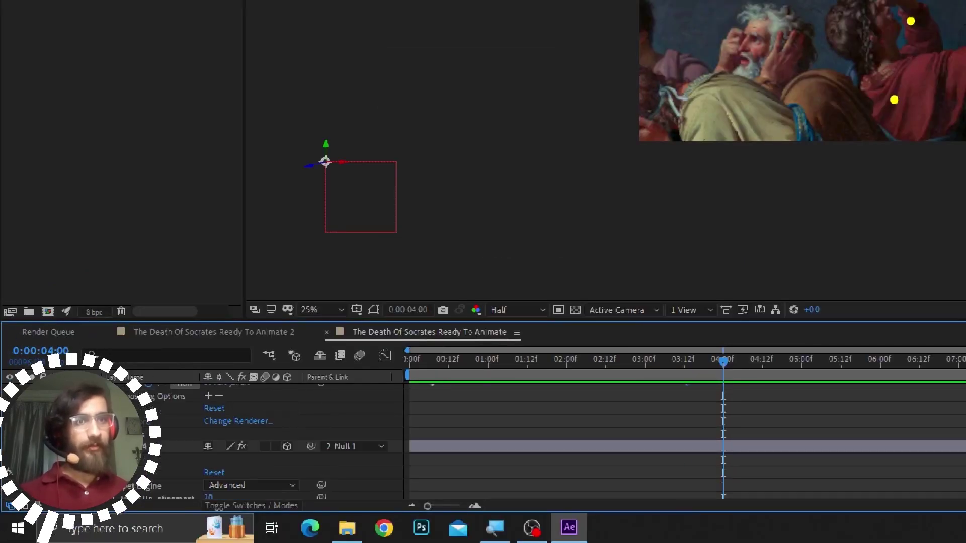
scroll(302, 442, "down", 10)
left_click(171, 455)
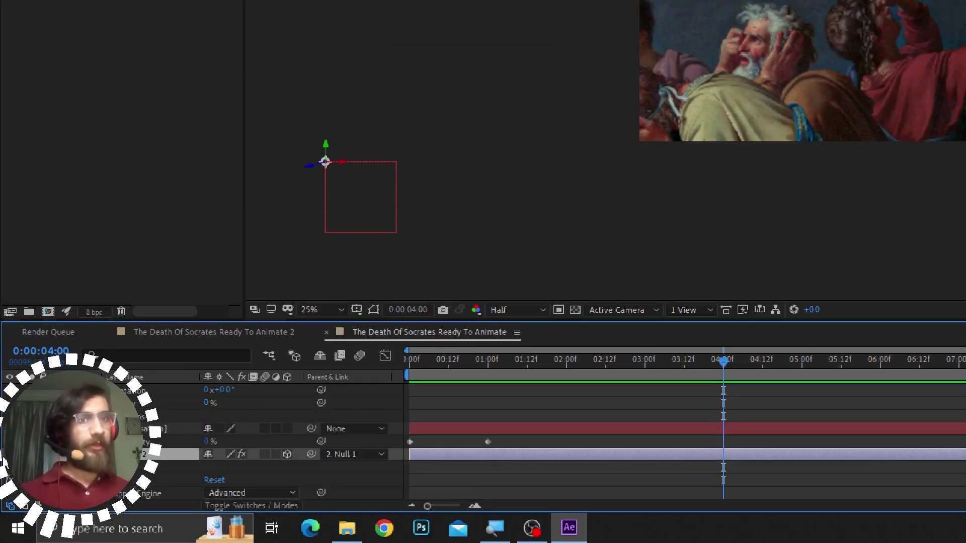
left_click(122, 466)
left_click(123, 482)
scroll(123, 485, "down", 1)
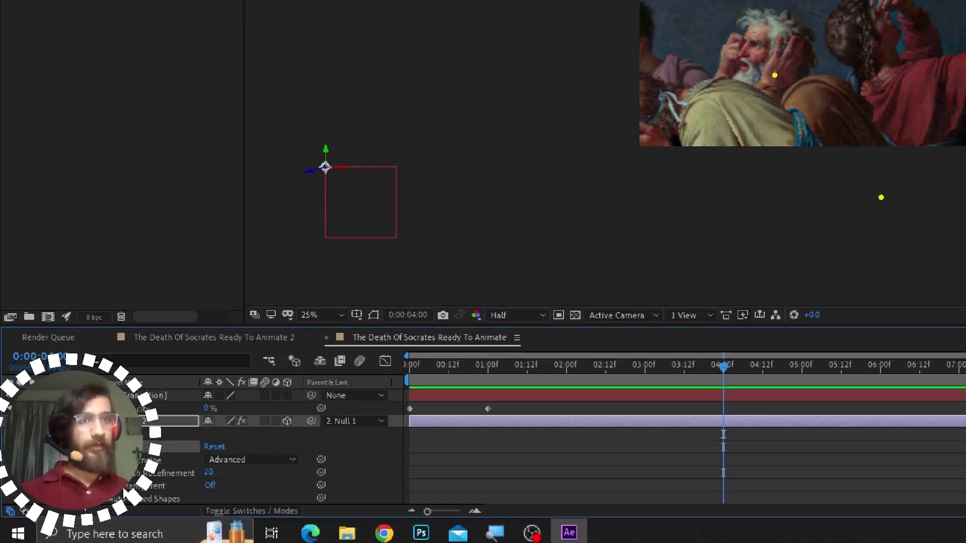
scroll(126, 491, "down", 3)
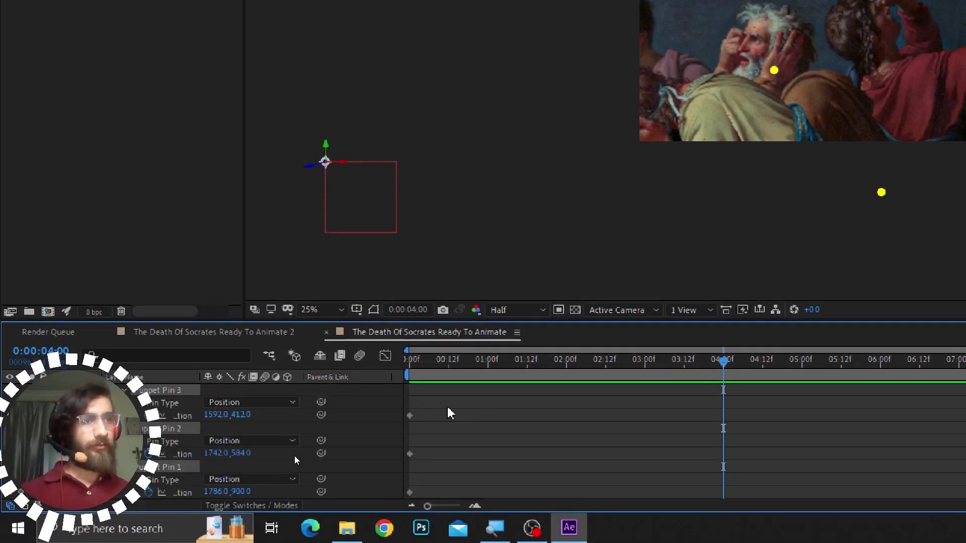
Step: Select the initial position keyframes of Puppet Pins 1, 2 and 3 and move them to 0:00:02:12
left_click_drag(448, 390, 397, 491)
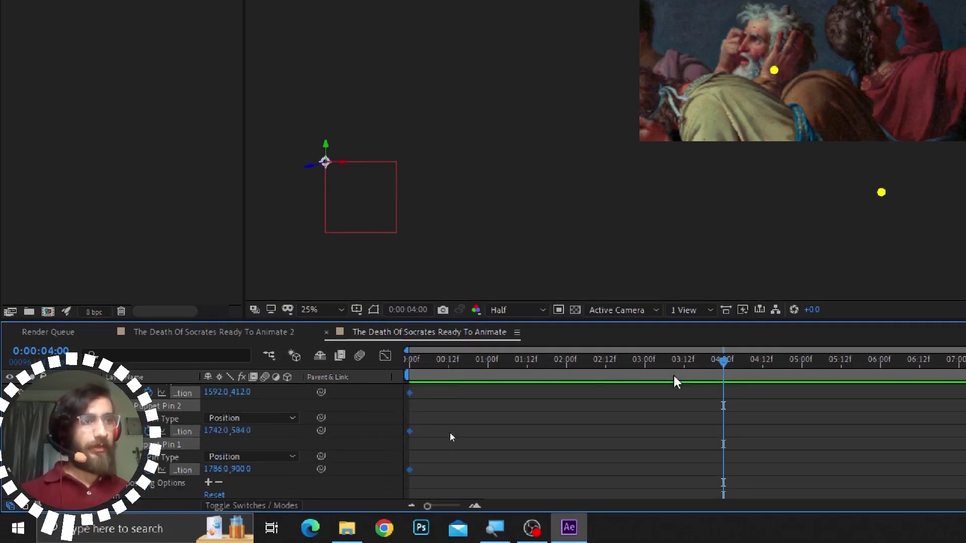
scroll(646, 438, "down", 3)
left_click_drag(723, 359, 671, 360)
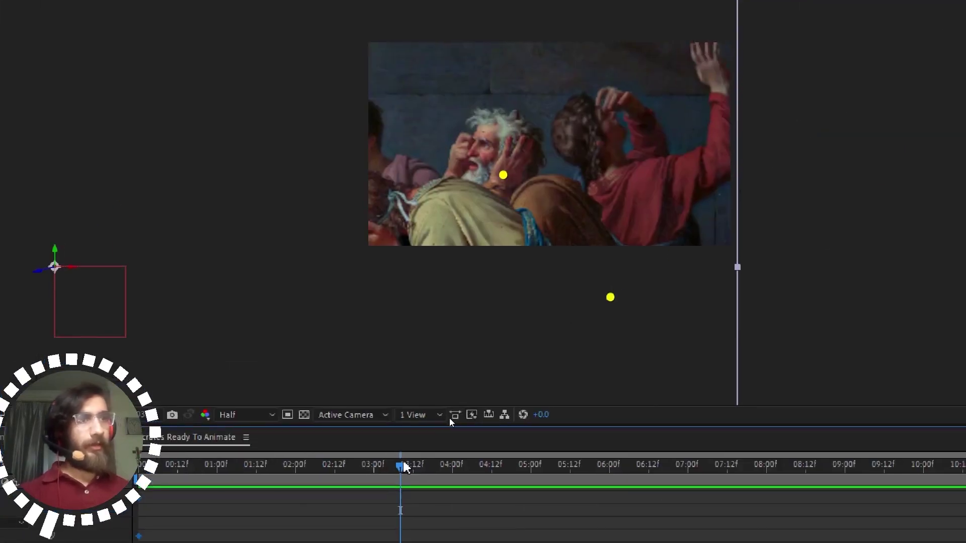
left_click_drag(400, 465, 300, 438)
mouse_move(183, 498)
left_mouse_down()
mouse_move(443, 513)
mouse_move(324, 513)
mouse_move(334, 514)
left_mouse_up()
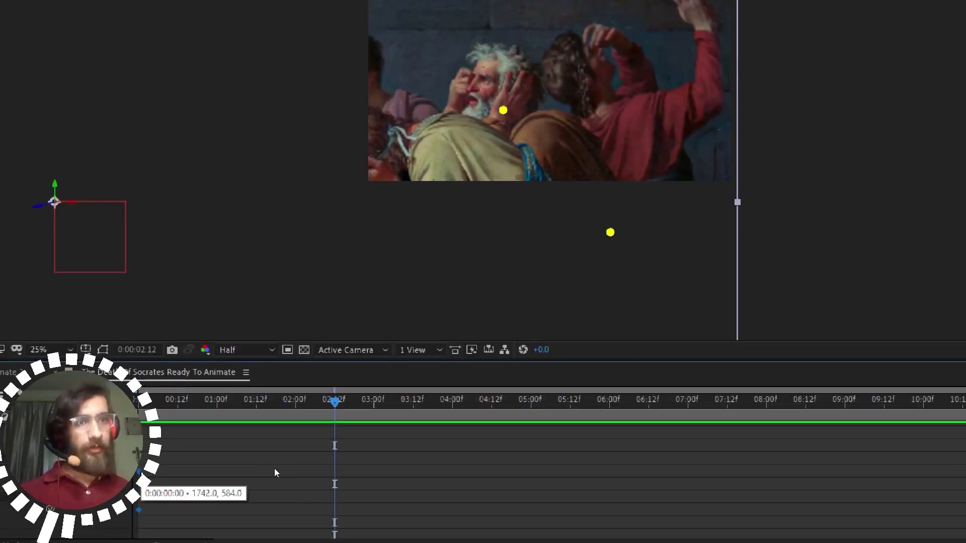
left_click_drag(140, 472, 332, 496)
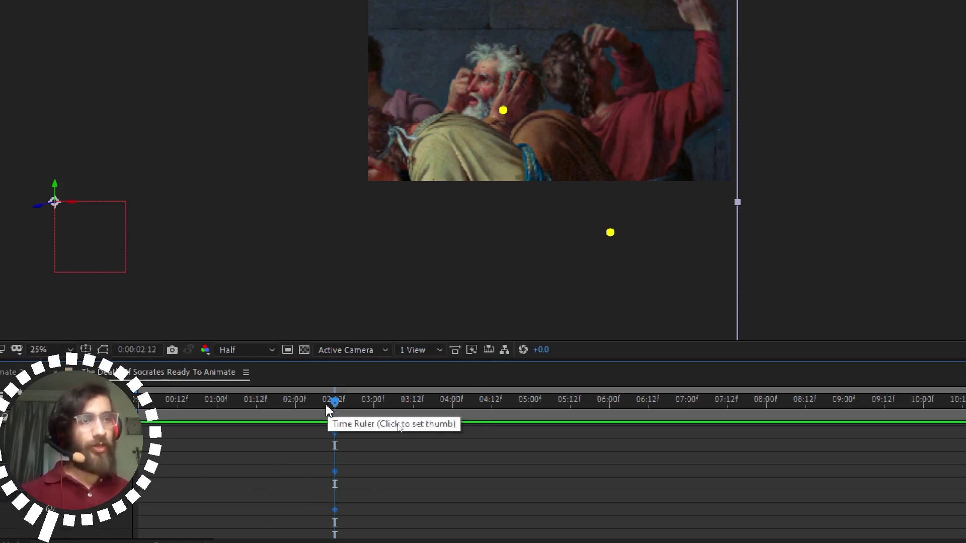
Step: Shift the red-robed figure's puppet pins at 0:00:00:12 to create its starting pose, leaning left, and preview the motion
key("Home")
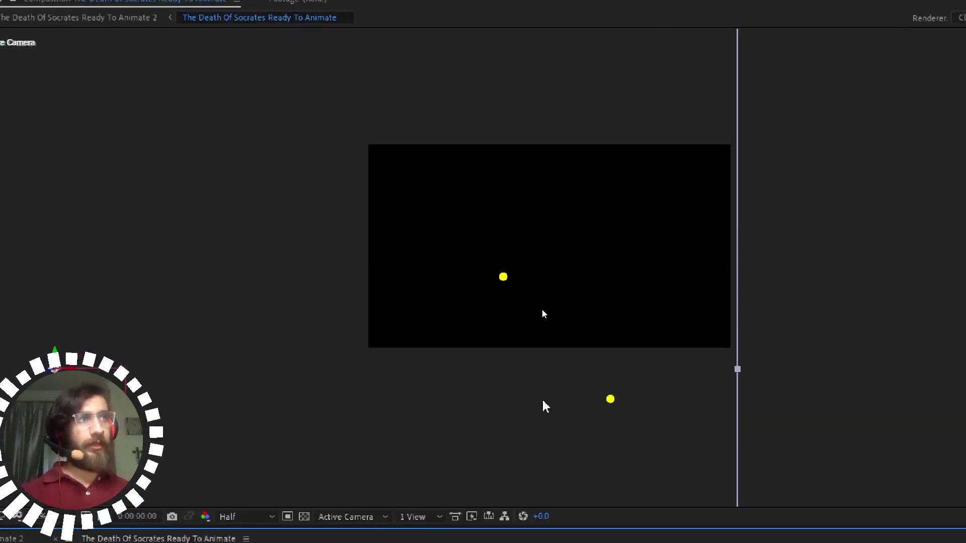
key("space")
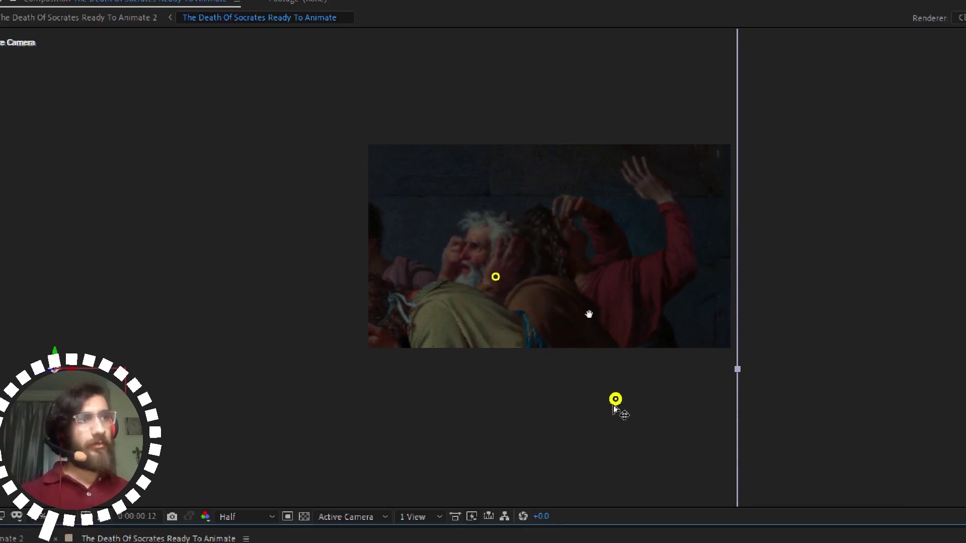
key("space")
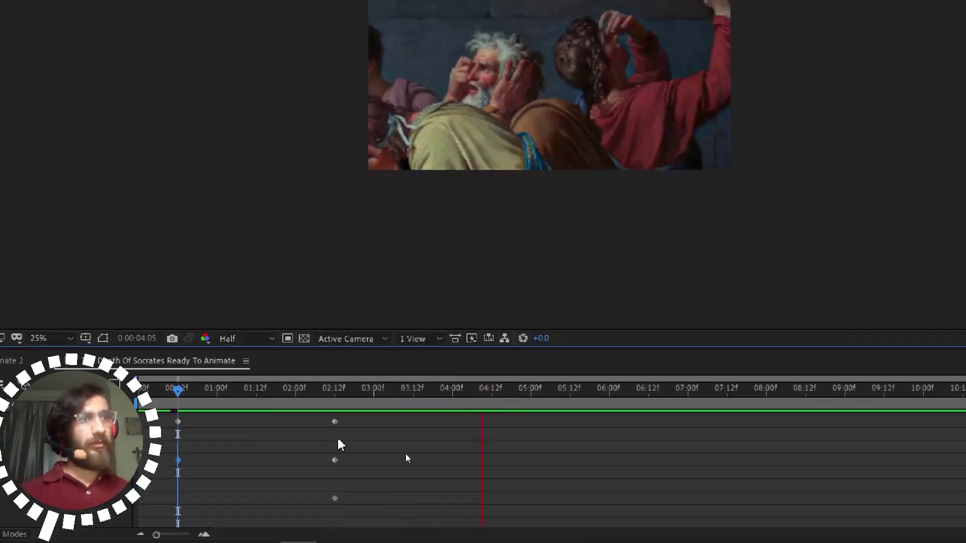
key("space")
Step: Select the final position keyframes of all puppet pins and move them to about 0:00:03:05
left_click_drag(305, 390, 138, 390)
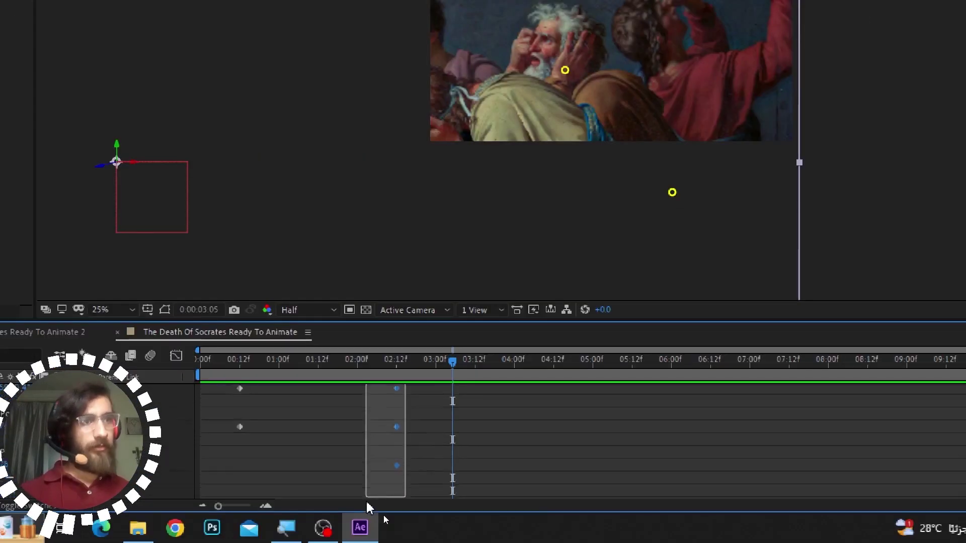
scroll(373, 503, "down", 1)
left_click(388, 475)
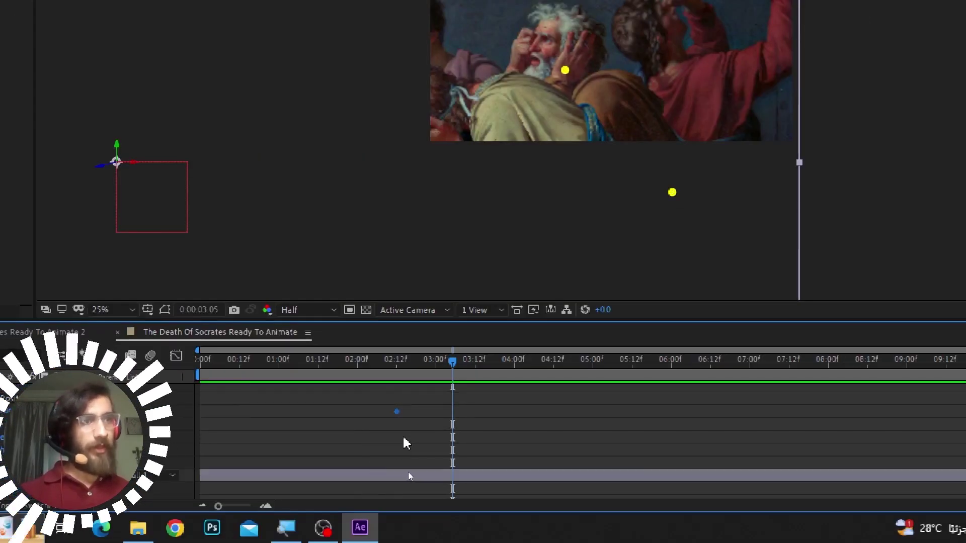
left_click_drag(398, 412, 447, 418)
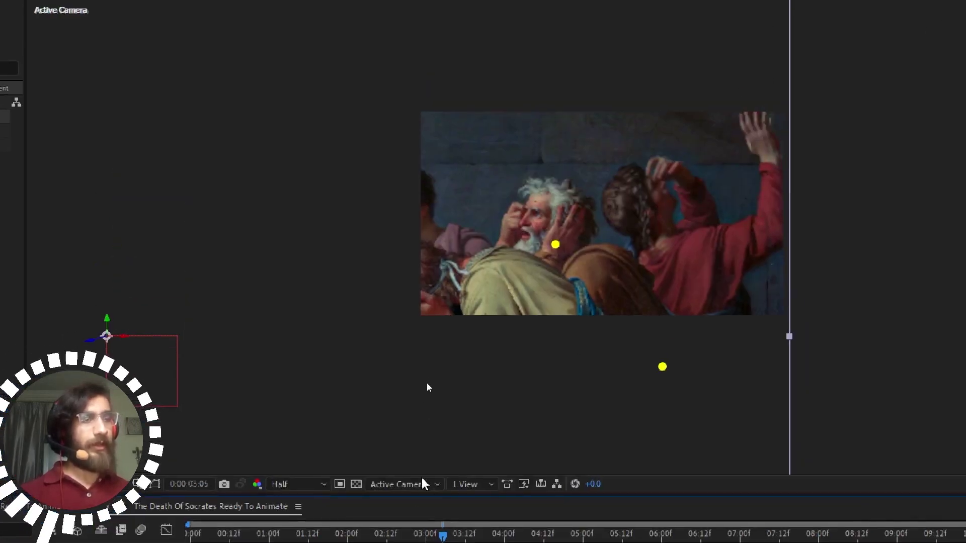
Step: Preview the slower puppet motion from the start of the composition several times
left_click_drag(418, 537, 189, 536)
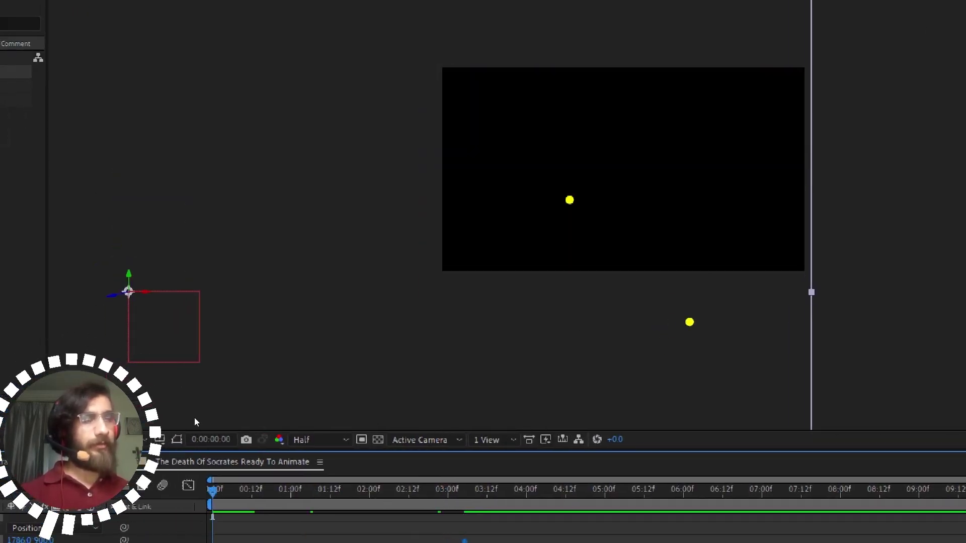
key("space")
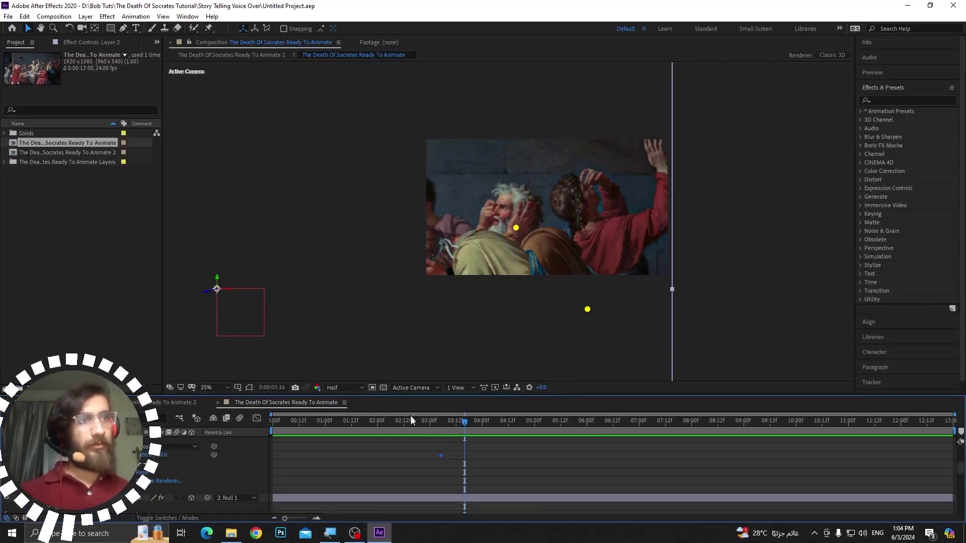
left_click_drag(411, 419, 272, 420)
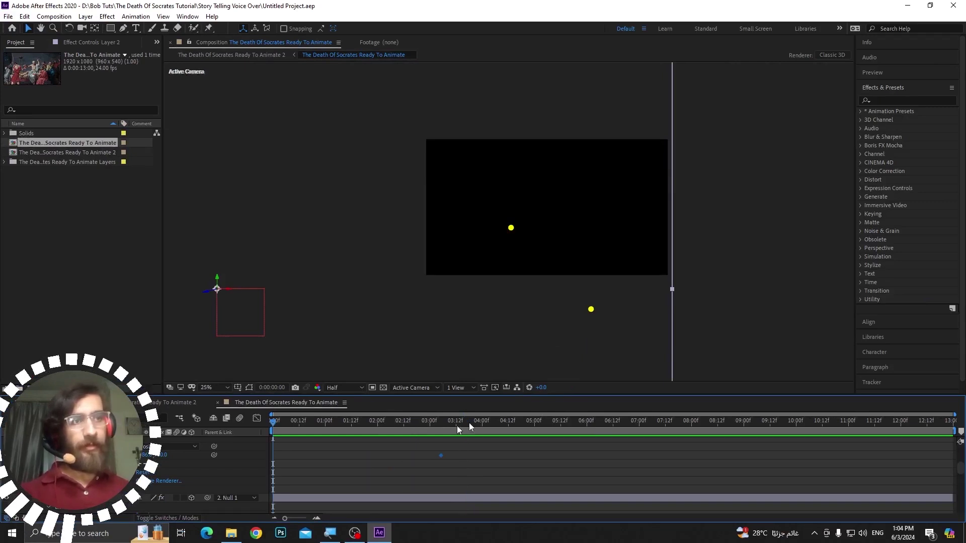
key("space")
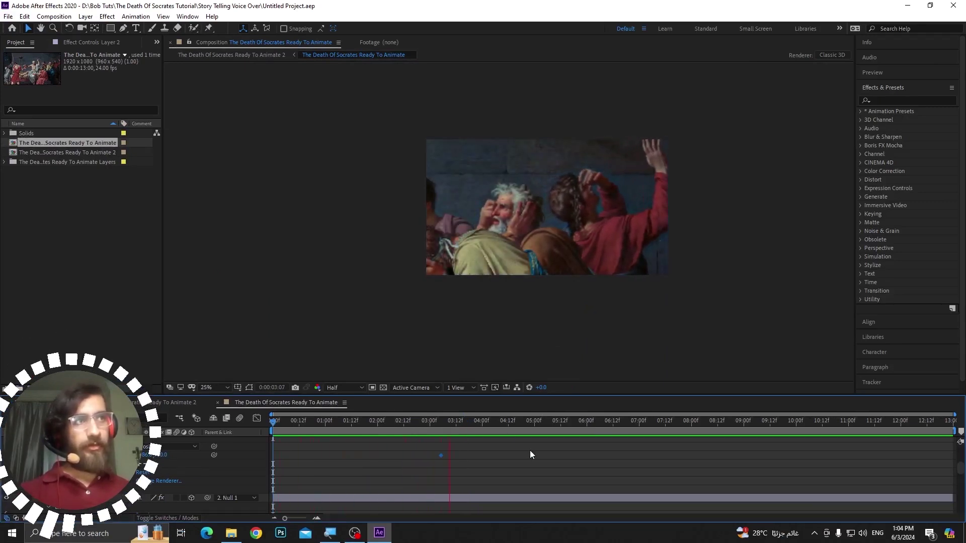
key("space")
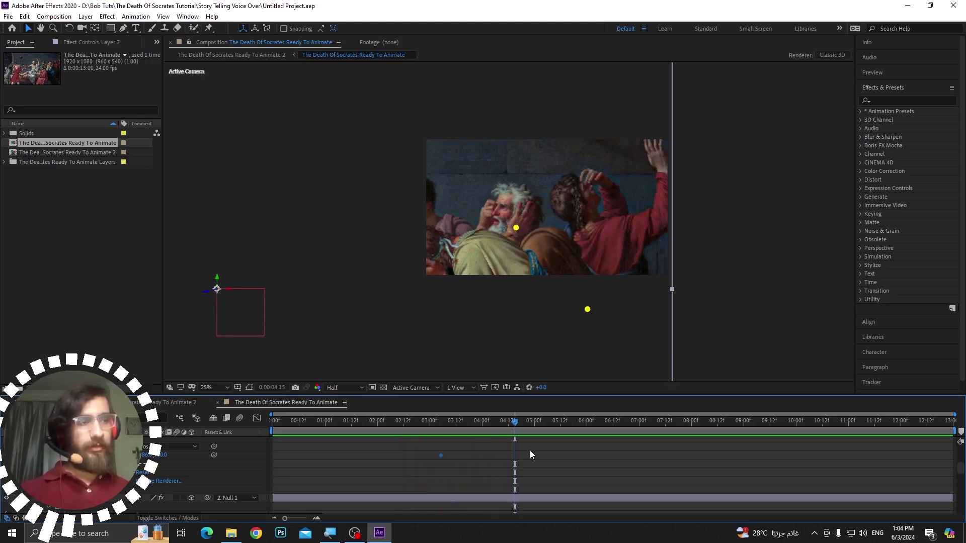
left_click_drag(506, 423, 212, 448)
key("space")
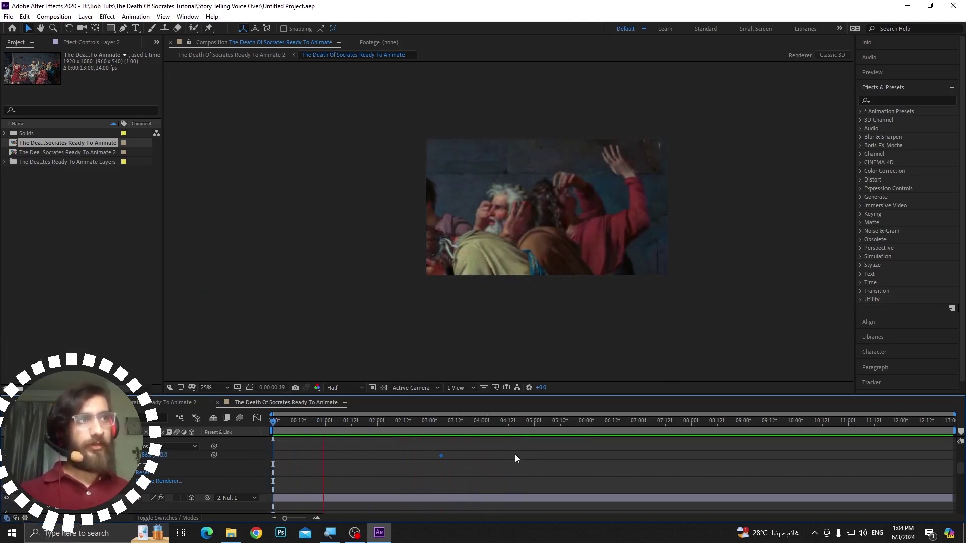
key("space")
Step: Add opacity keyframes to the transition layer, holding 0% at about 0:00:01:13 and fading to full black at 0:00:02:00
scroll(135, 485, "down", 2)
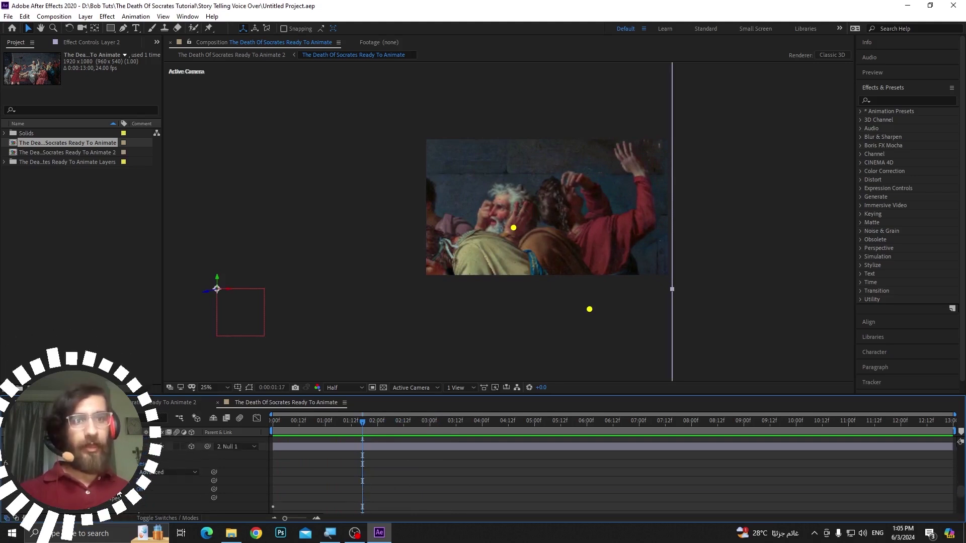
scroll(119, 494, "up", 3)
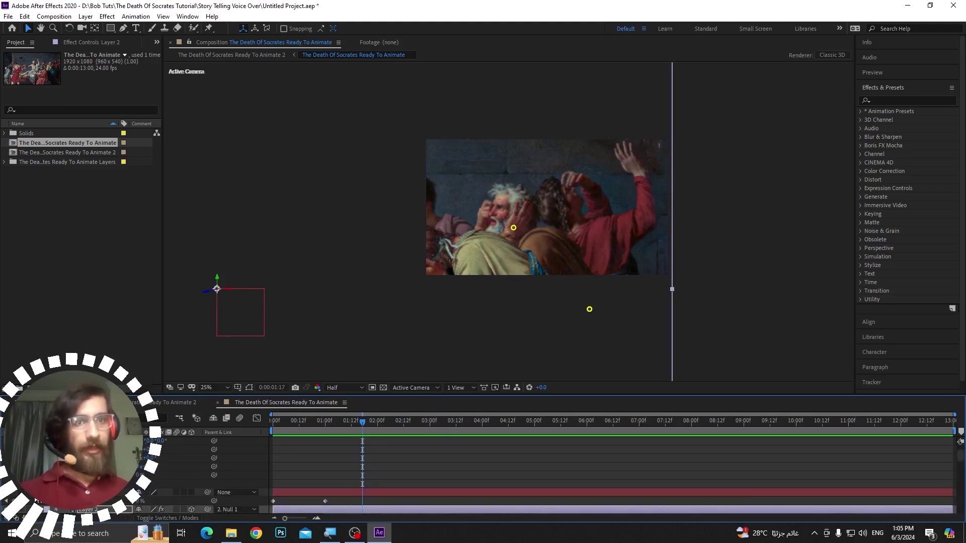
left_click(93, 493)
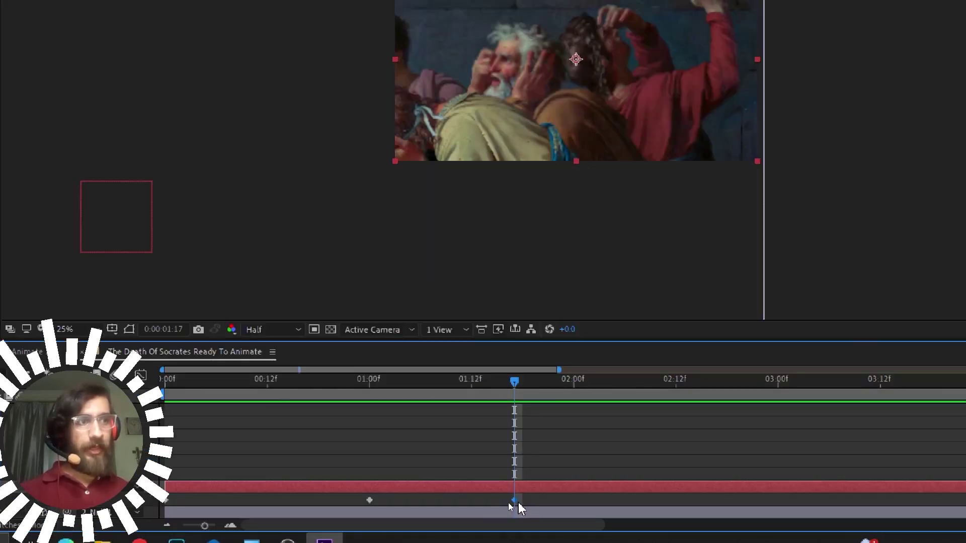
left_click_drag(363, 502, 354, 503)
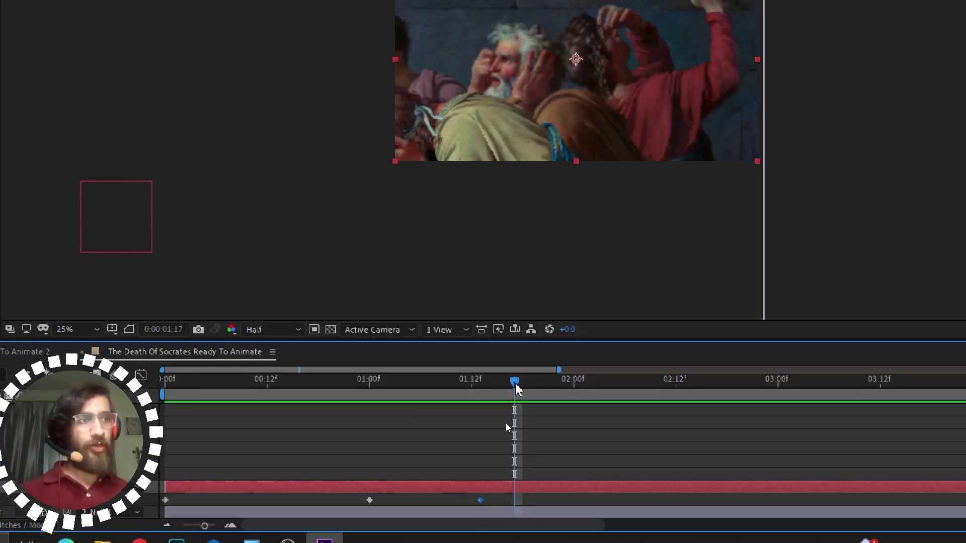
left_click_drag(527, 385, 575, 410)
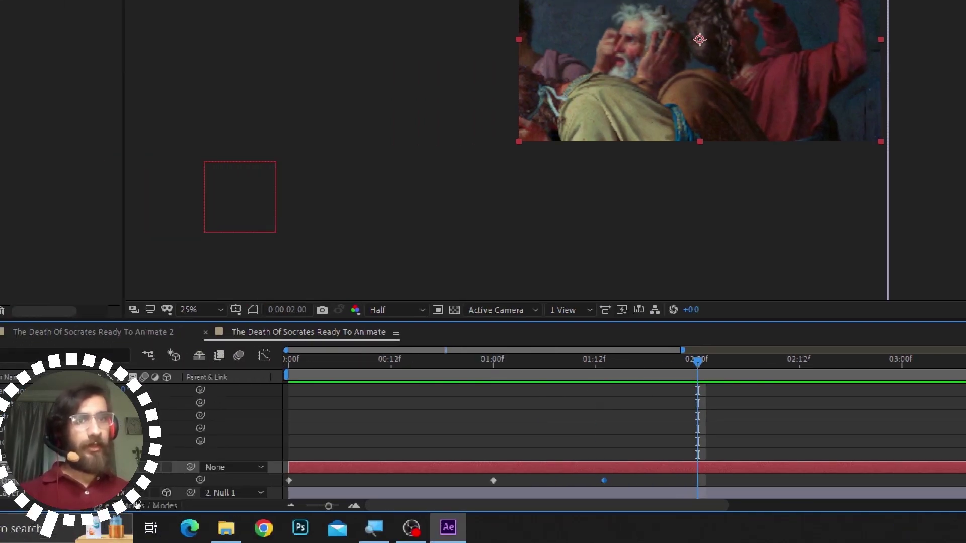
left_click_drag(135, 482, 569, 485)
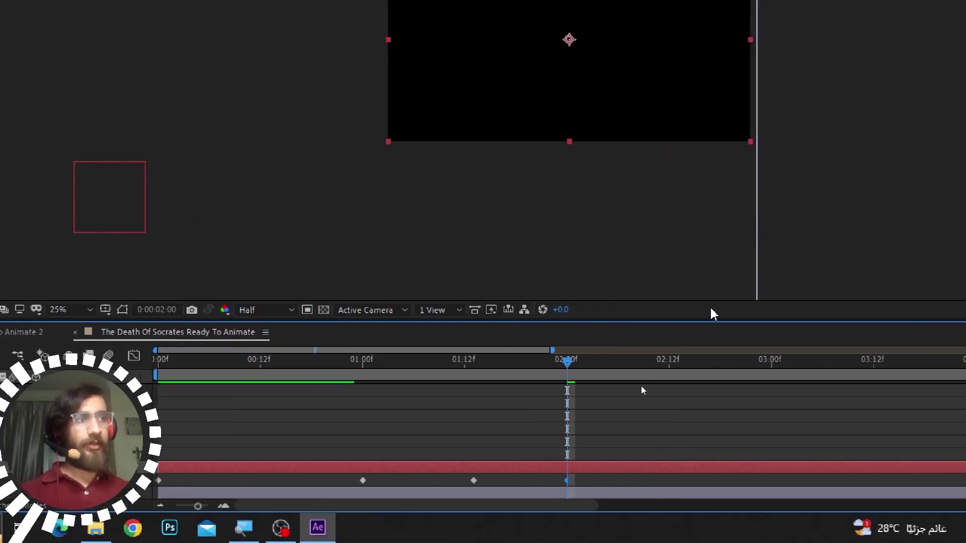
Step: Preview the fade in and fade to black from the start of the composition twice
left_click_drag(514, 365, 20, 319)
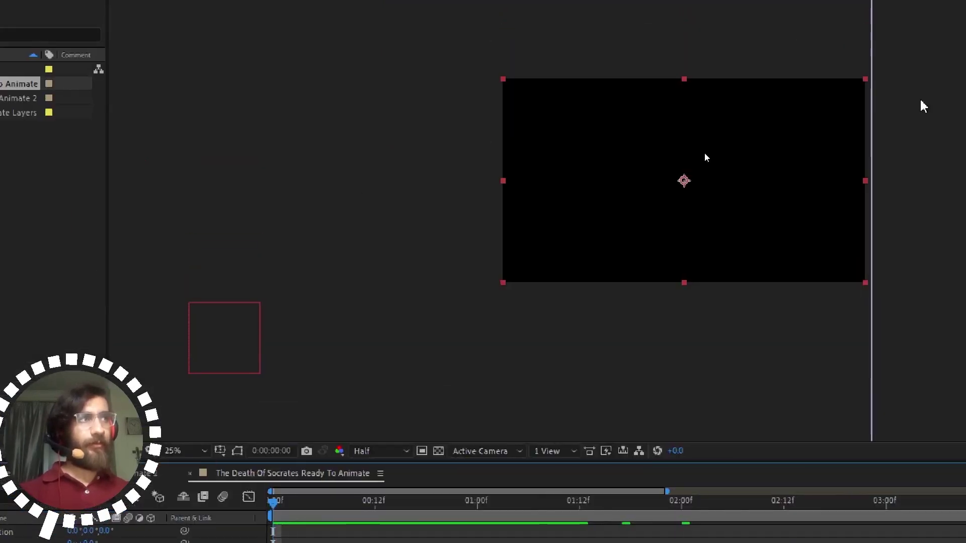
key("space")
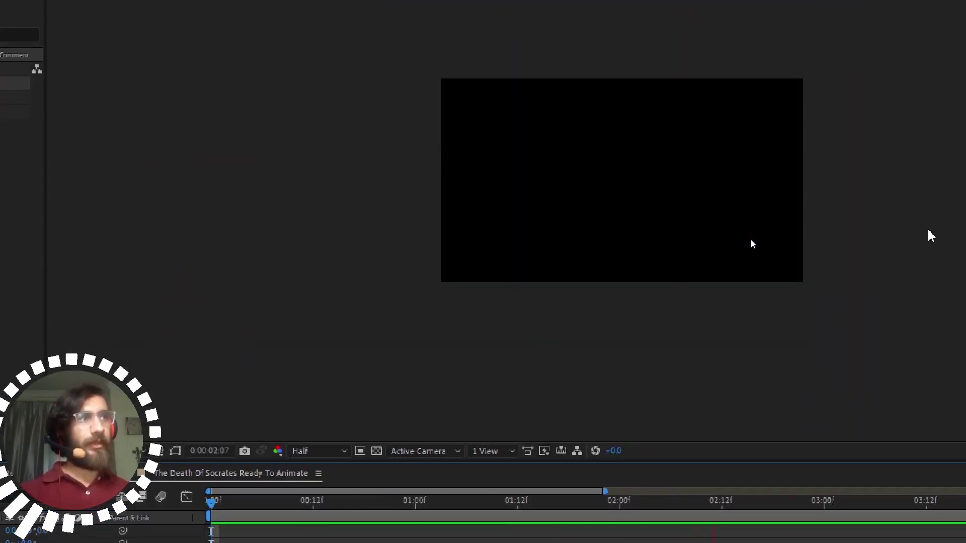
key("space")
left_click_drag(636, 375, 210, 375)
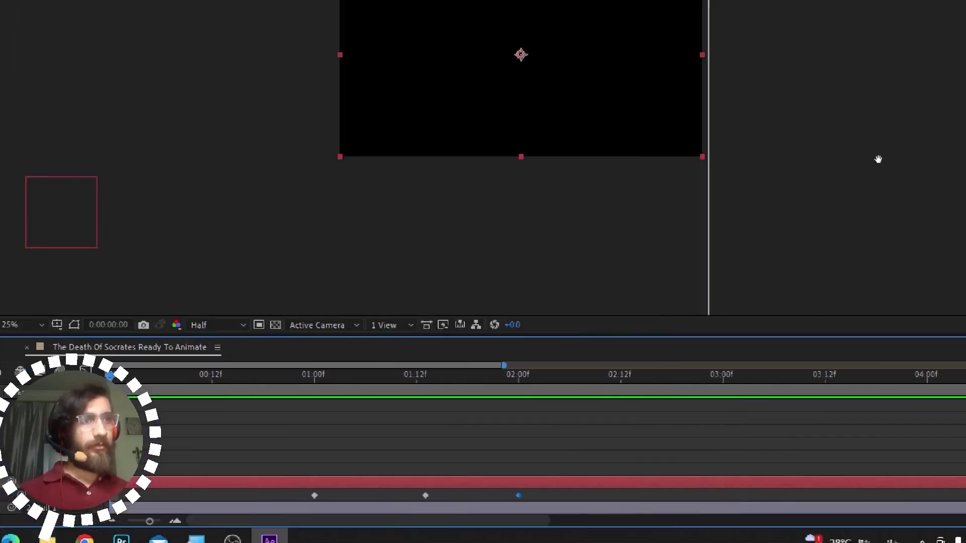
key("space")
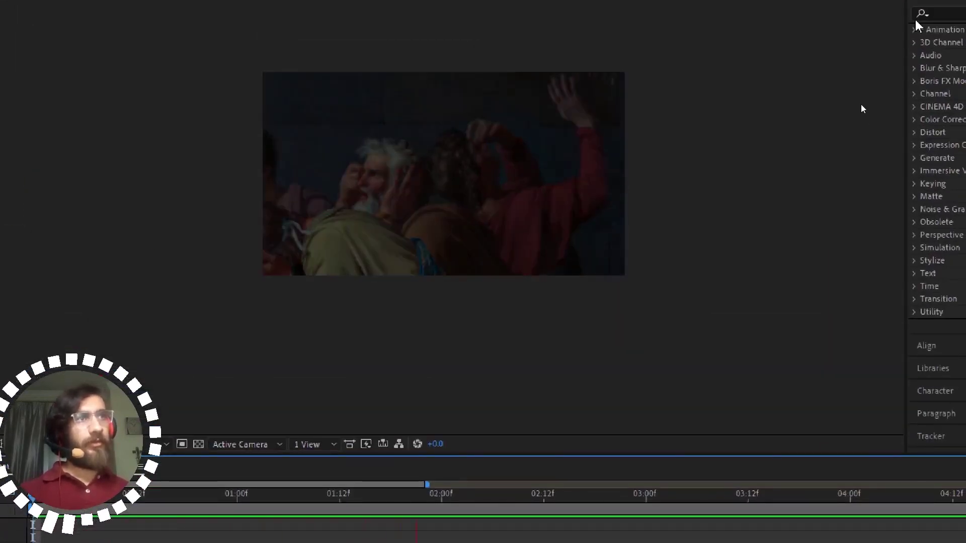
key("space")
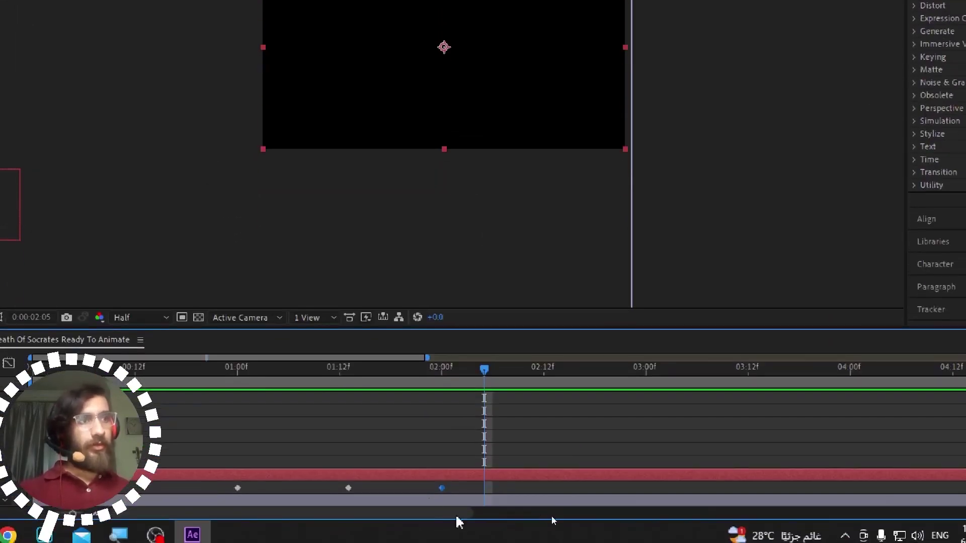
Step: Move the transition layer's last opacity keyframe to 0:00:02:05, preview the fade from the start, and save the project
left_click_drag(442, 488, 482, 489)
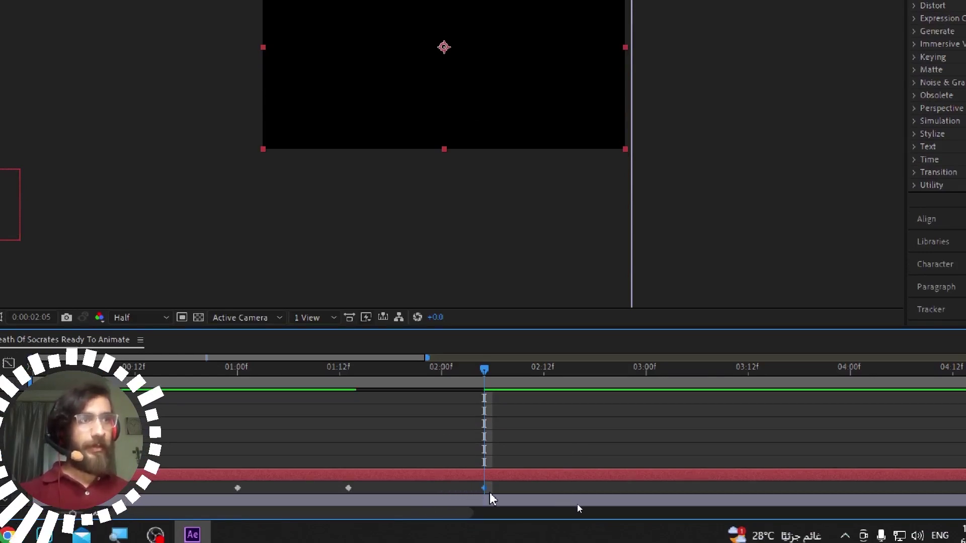
left_click_drag(486, 372, 343, 407)
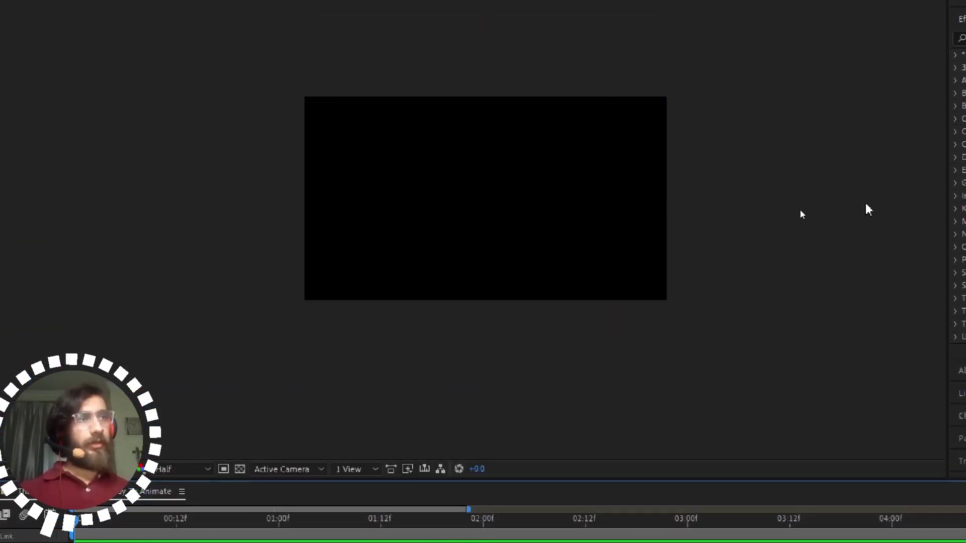
key("space")
key("ctrl+s")
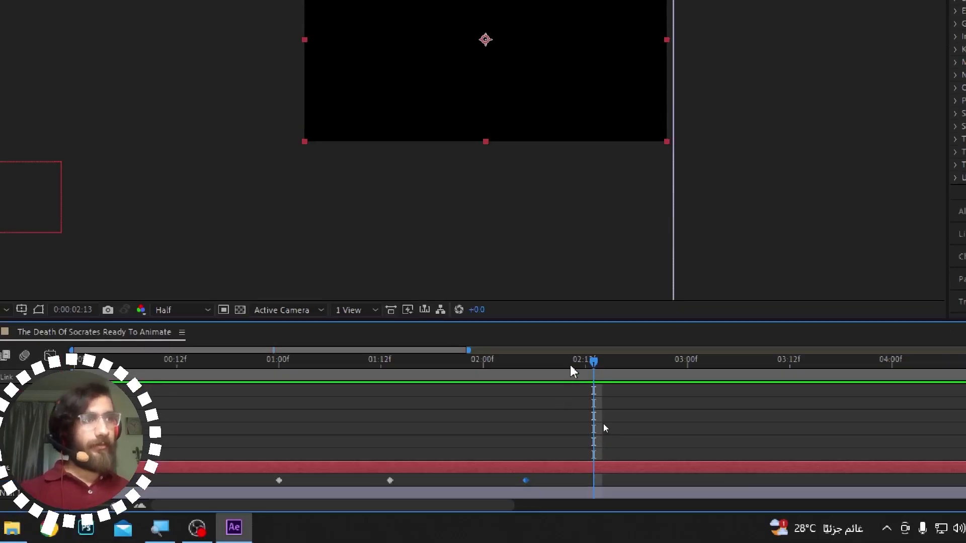
Step: Temporarily hide the transition layer to examine the painting between 0:00:02:05 and 0:00:02:02, and show the layer again
left_click_drag(572, 363, 525, 363)
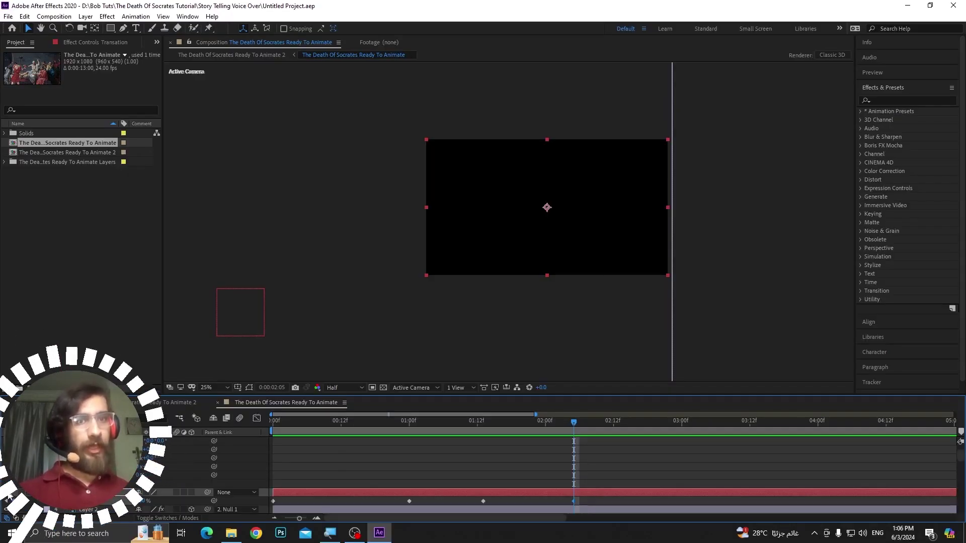
left_click(8, 493)
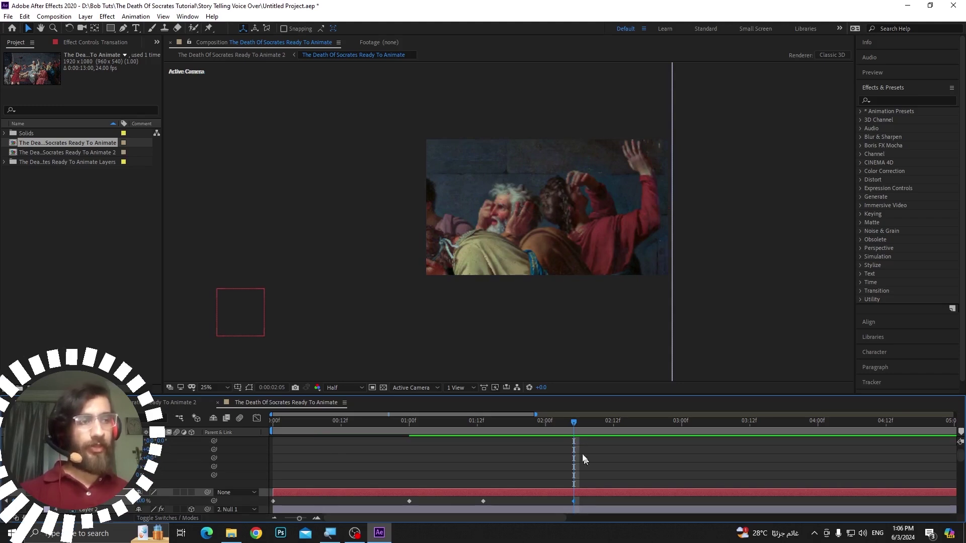
key("ctrl+z")
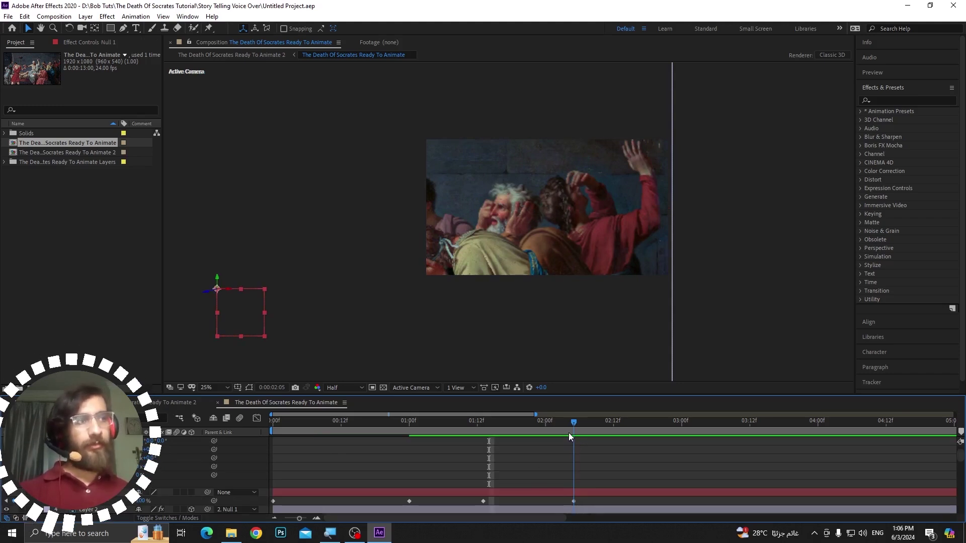
left_click_drag(568, 433, 553, 432)
scroll(196, 502, "up", 2)
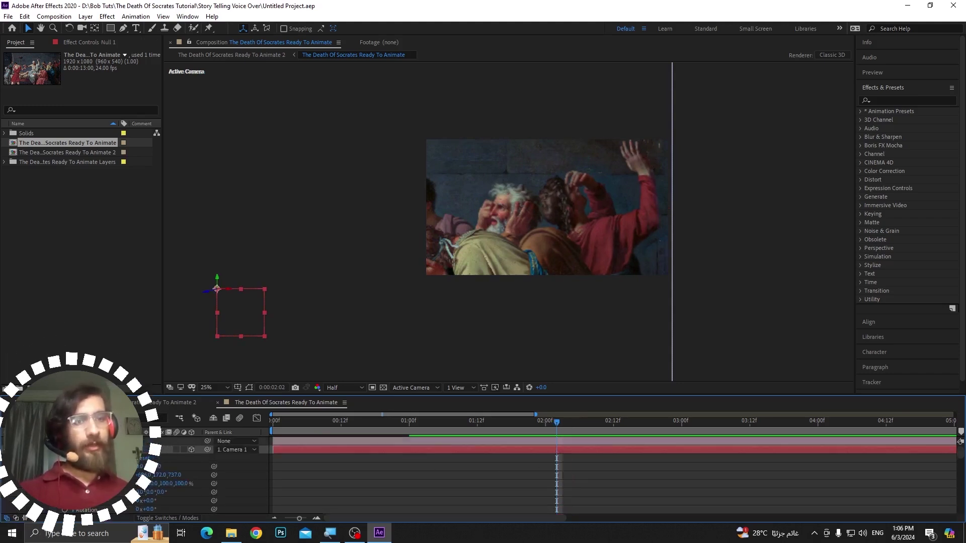
scroll(211, 478, "down", 2)
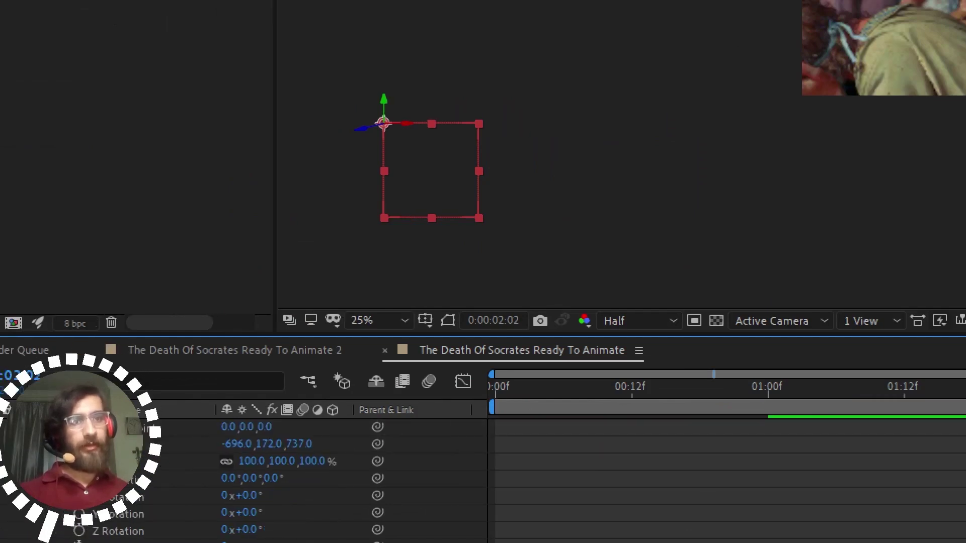
scroll(160, 465, "up", 2)
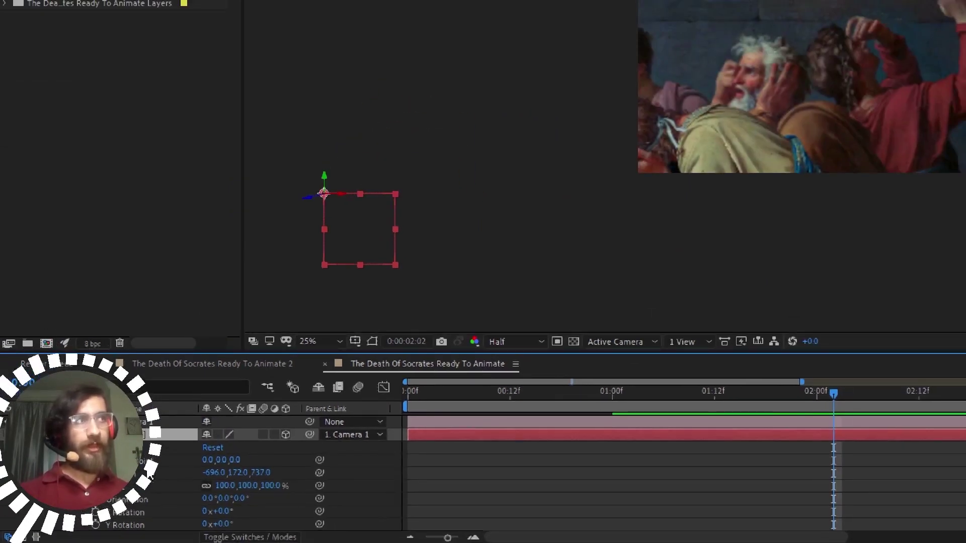
scroll(613, 473, "down", 3)
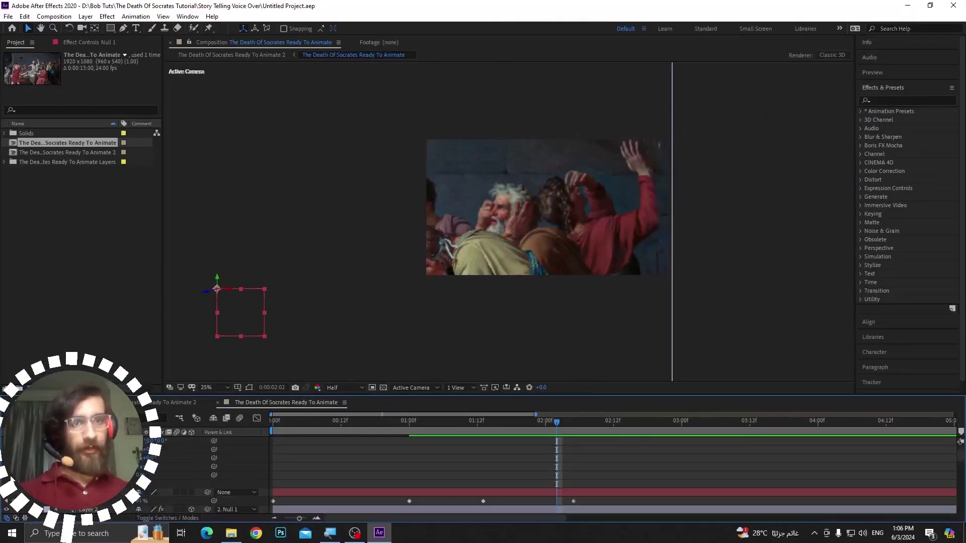
left_click(6, 494)
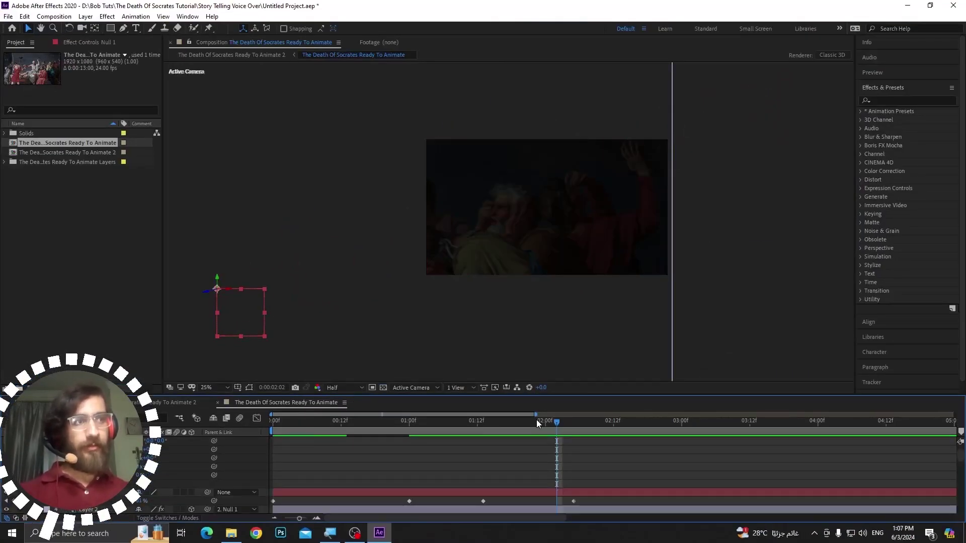
Step: Check the fade to black between 0:00:01:16 and 0:00:02:02 and add a position keyframe to Null 1 at 0:00:02:02
left_click_drag(536, 423, 498, 438)
scroll(259, 504, "up", 3)
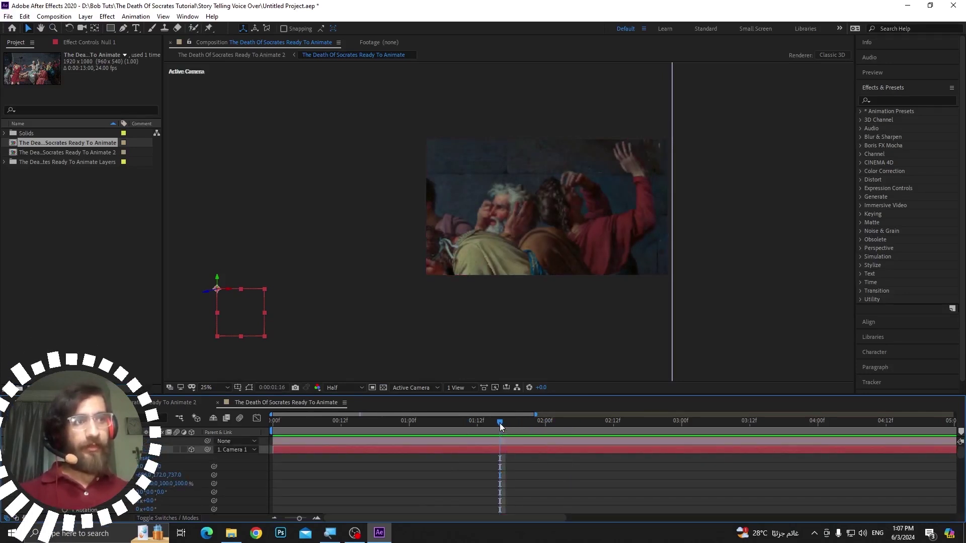
left_click_drag(499, 425, 555, 439)
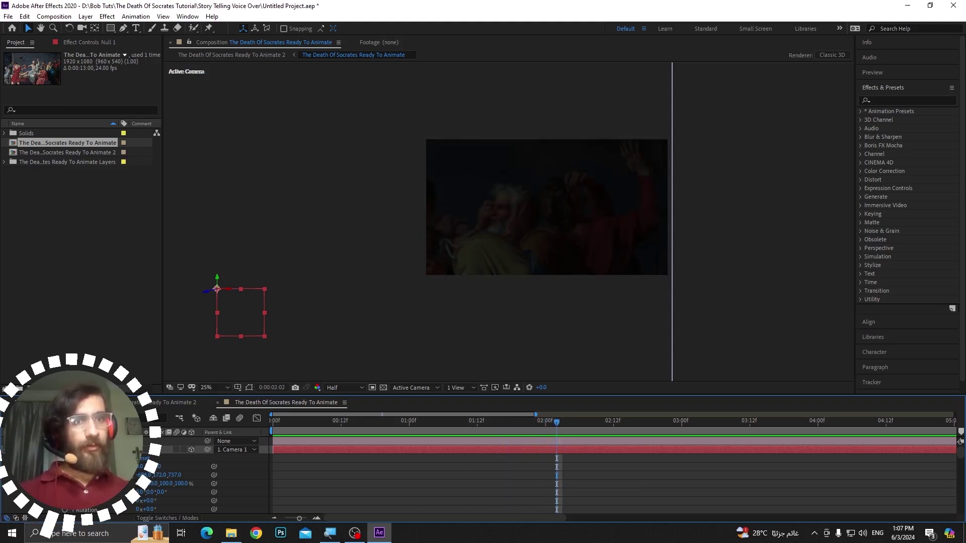
scroll(485, 502, "down", 4)
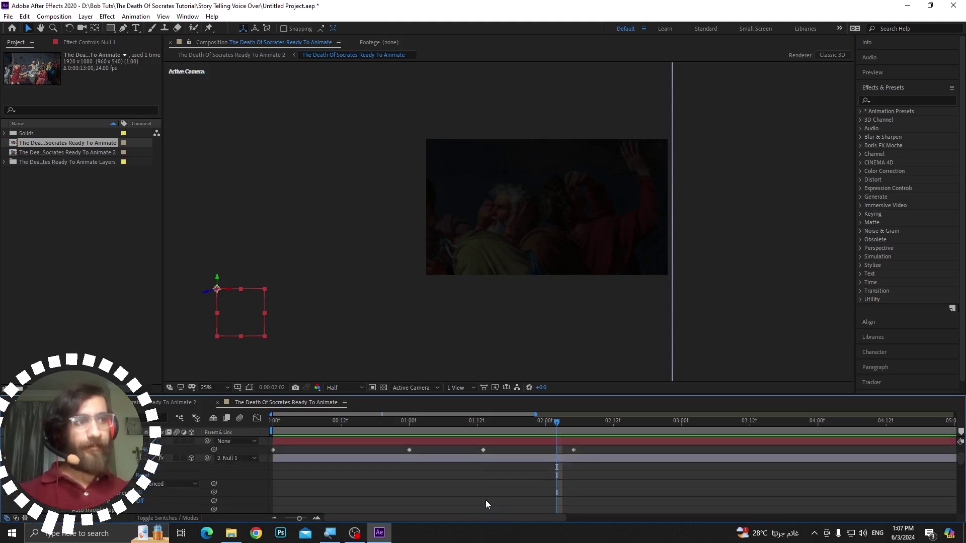
scroll(485, 502, "up", 4)
Step: Add opacity keyframes to the transition layer, holding full black at 0:00:02:12 and fading to fully transparent at 0:00:03:00
left_click_drag(558, 434, 613, 434)
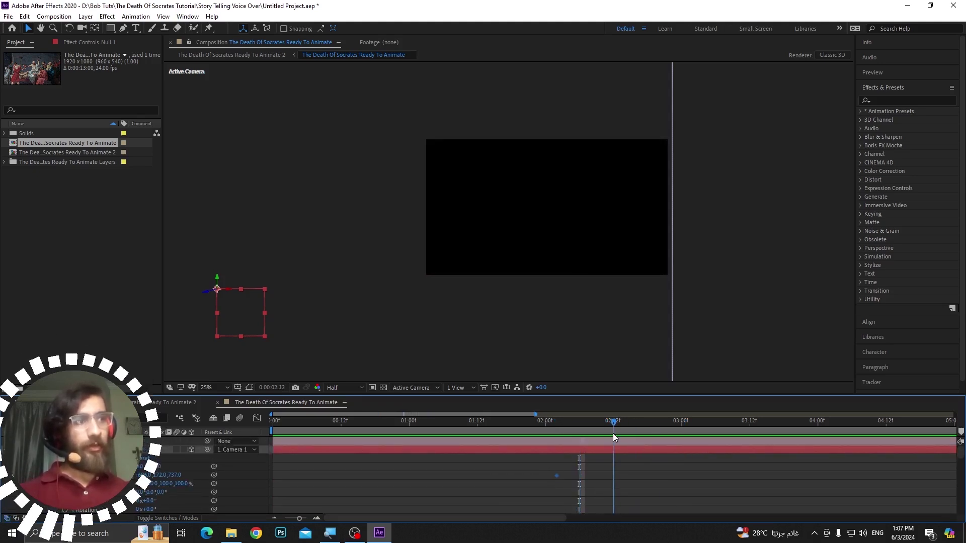
scroll(634, 476, "down", 3)
left_click(655, 464)
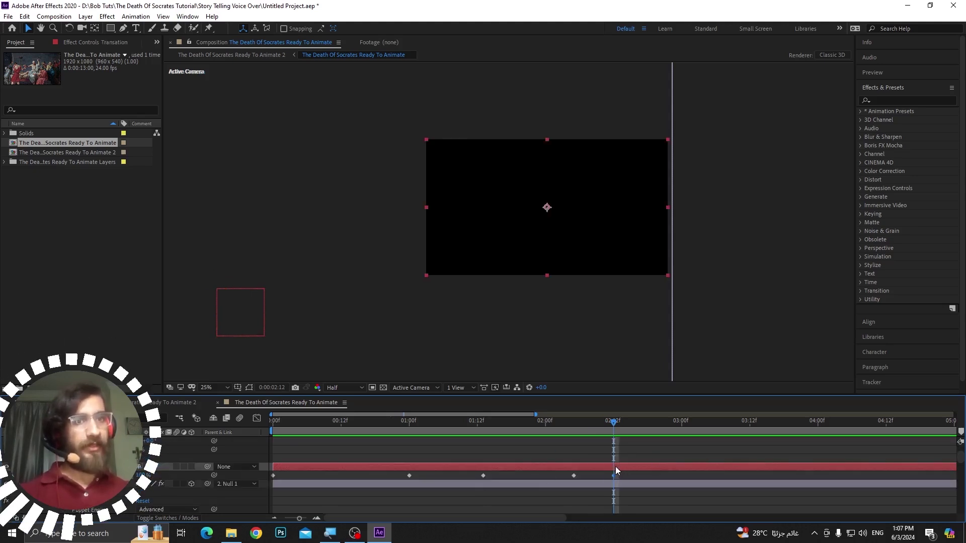
left_click(683, 423)
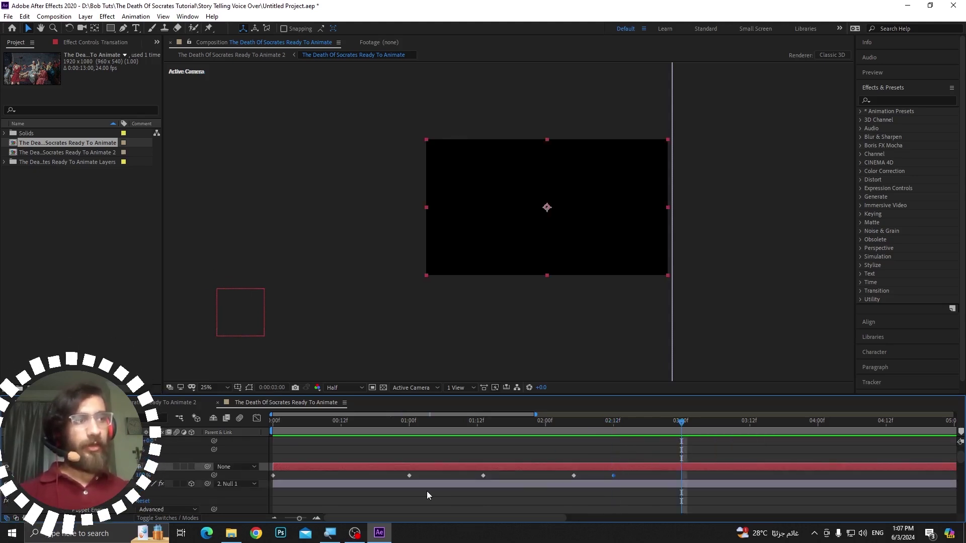
left_click_drag(146, 477, 3, 501)
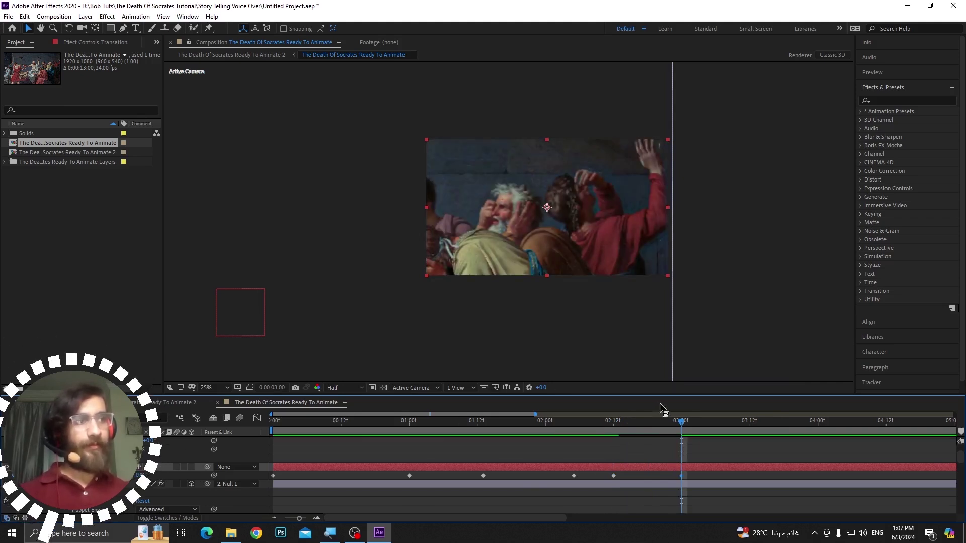
Step: Add a second position keyframe to Null 1 at 0:00:02:18 with the value 666.7, 72.2, 737.0
mouse_move(679, 424)
left_mouse_down()
mouse_move(613, 432)
mouse_move(692, 434)
mouse_move(609, 440)
mouse_move(701, 437)
mouse_move(615, 458)
mouse_move(649, 458)
left_mouse_up()
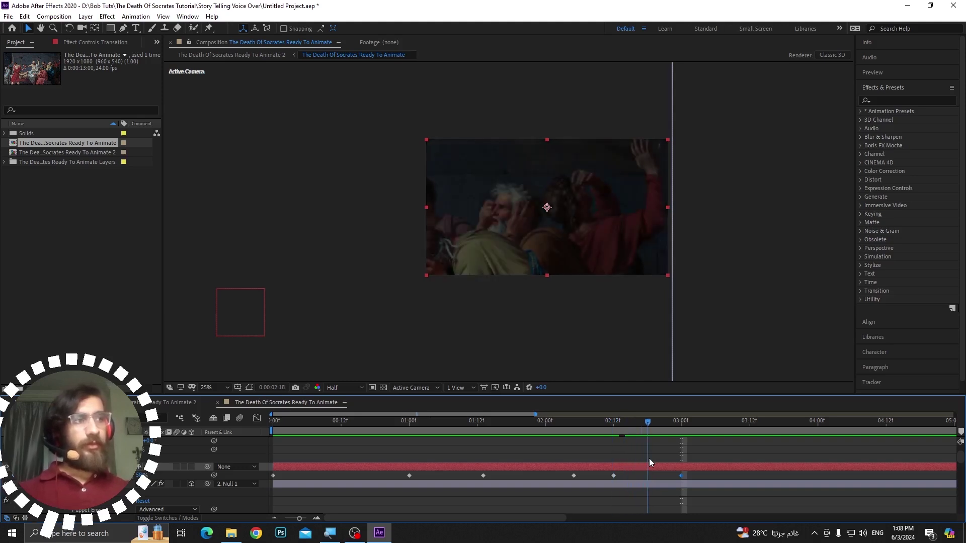
scroll(584, 469, "up", 3)
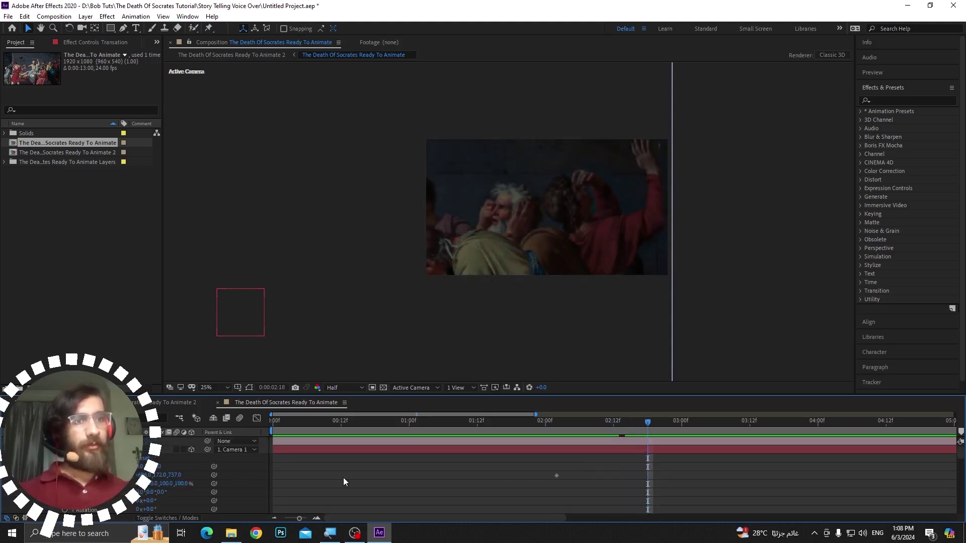
left_click(83, 450)
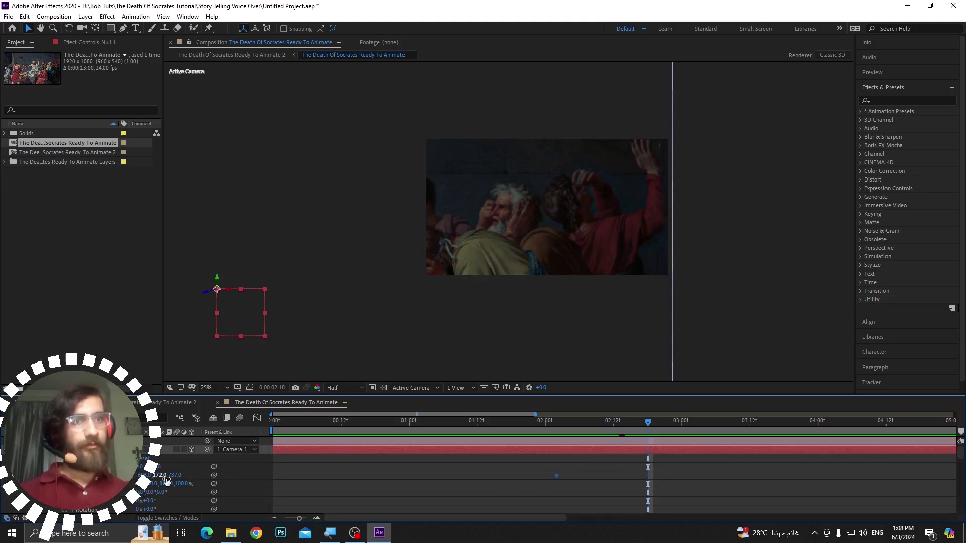
Step: Preview the camera move through the black transition and compare Null 1's position keyframes with the transition layer's opacity keyframes
key("space")
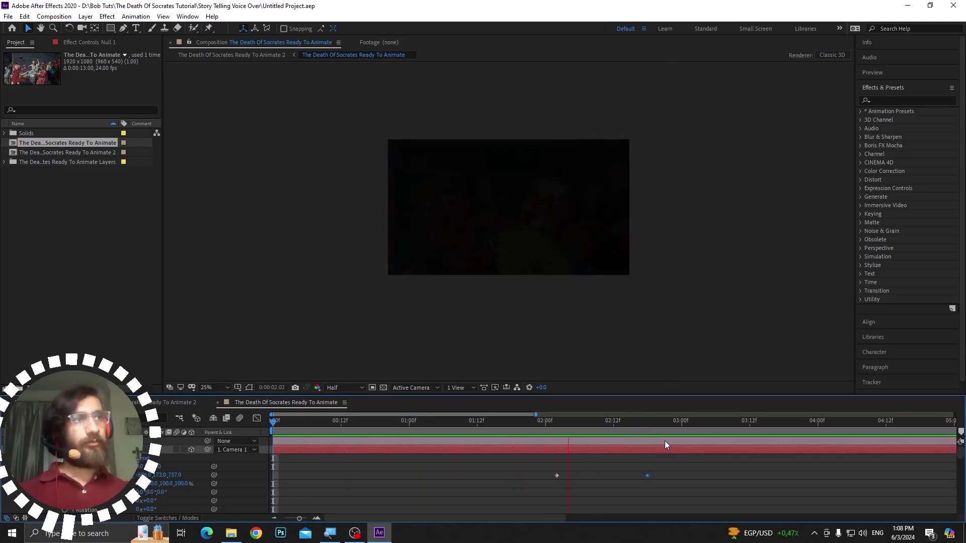
key("space")
key("space")
key("space")
scroll(660, 500, "down", 1)
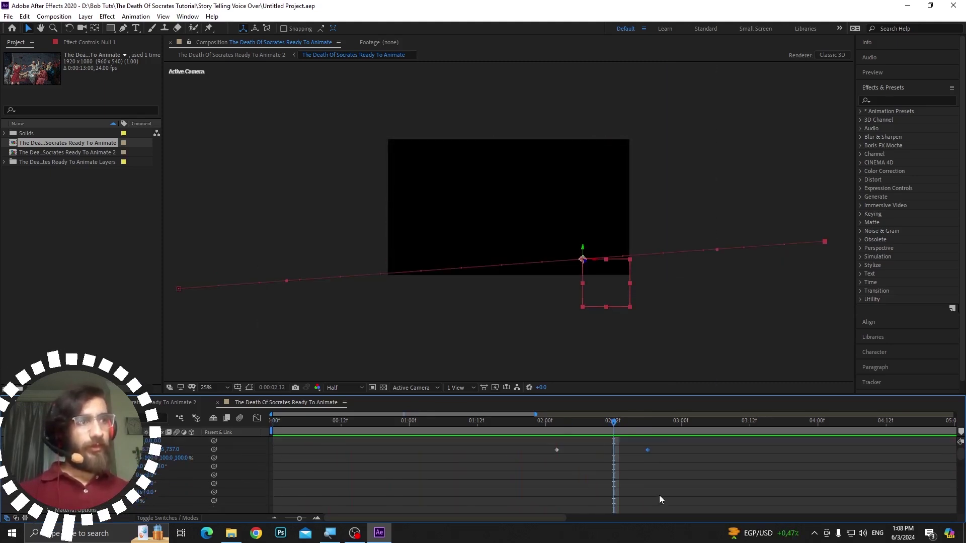
scroll(659, 495, "down", 1)
scroll(378, 461, "down", 1)
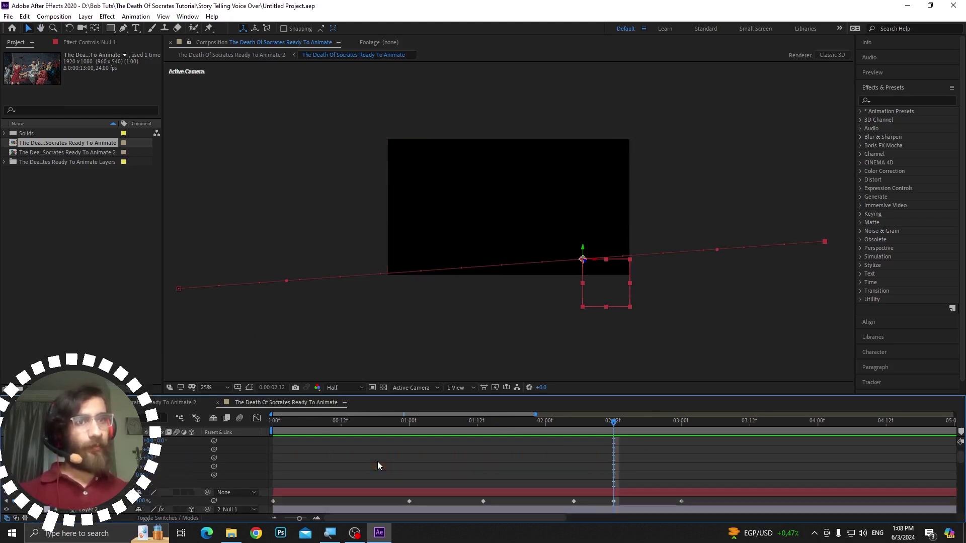
scroll(379, 466, "down", 2)
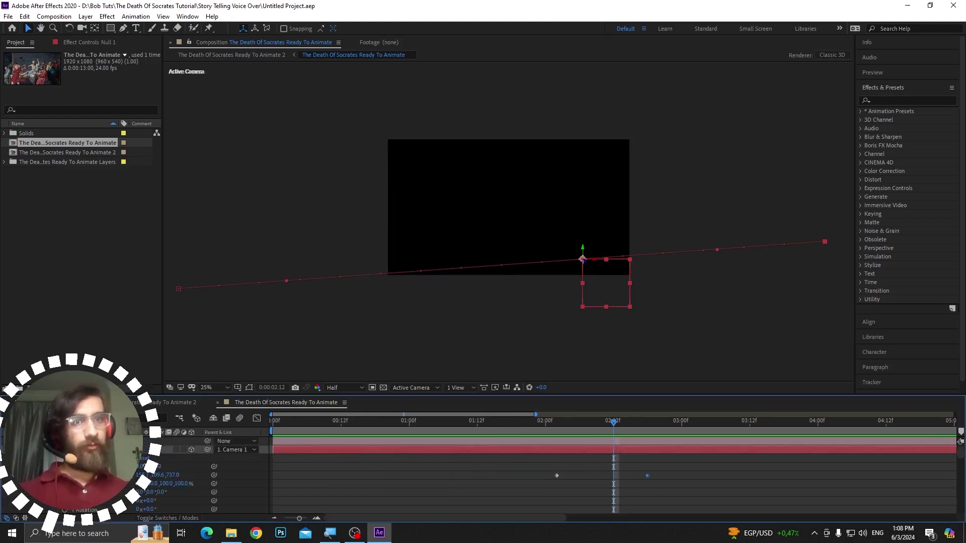
Step: Move Null 1's first position keyframe to 0:00:02:12 and preview the camera move
left_click(564, 482)
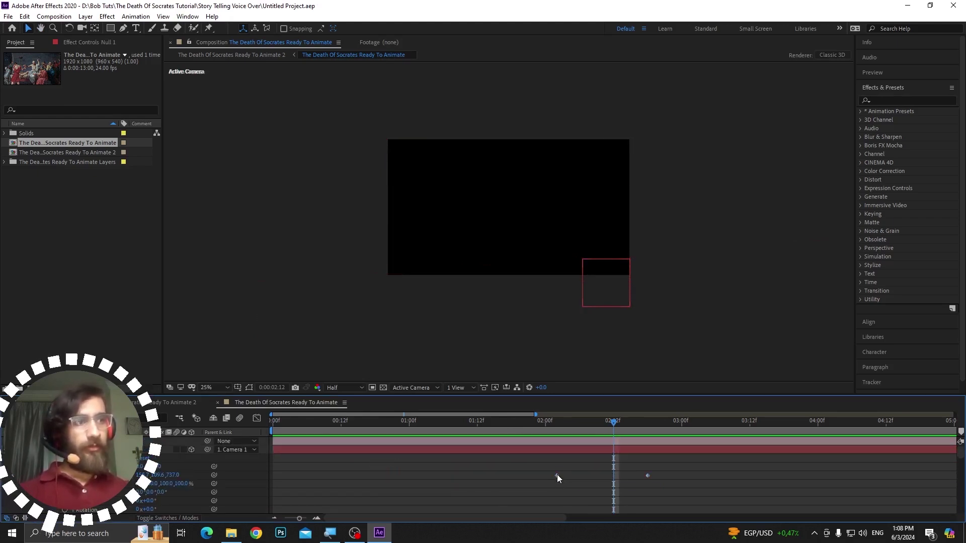
left_click_drag(557, 476, 614, 477)
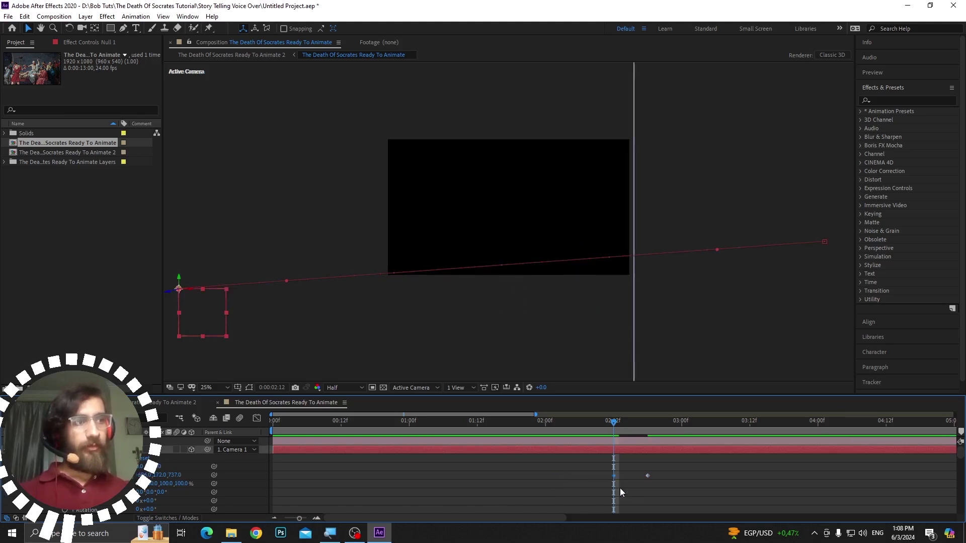
key("space")
key("space")
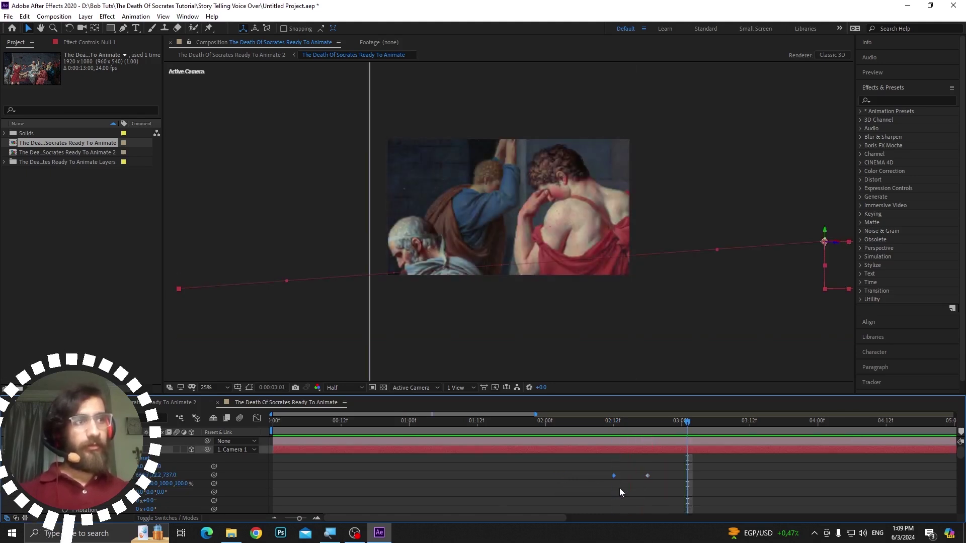
Step: Try shifting both of Null 1's position keyframes to 0:00:02:18 and 0:00:03:00, and undo the shift
left_click_drag(662, 465, 613, 486)
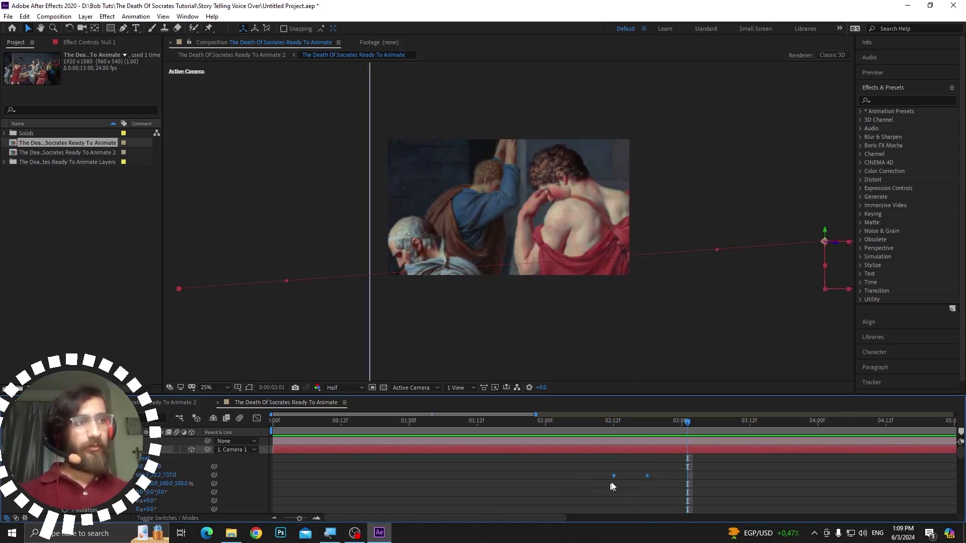
left_click_drag(689, 424, 642, 434)
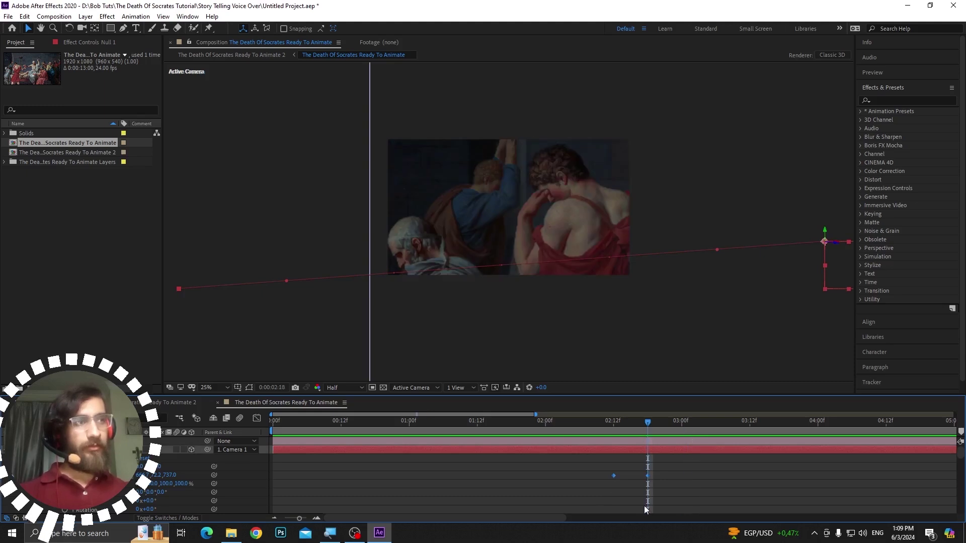
scroll(644, 506, "down", 3)
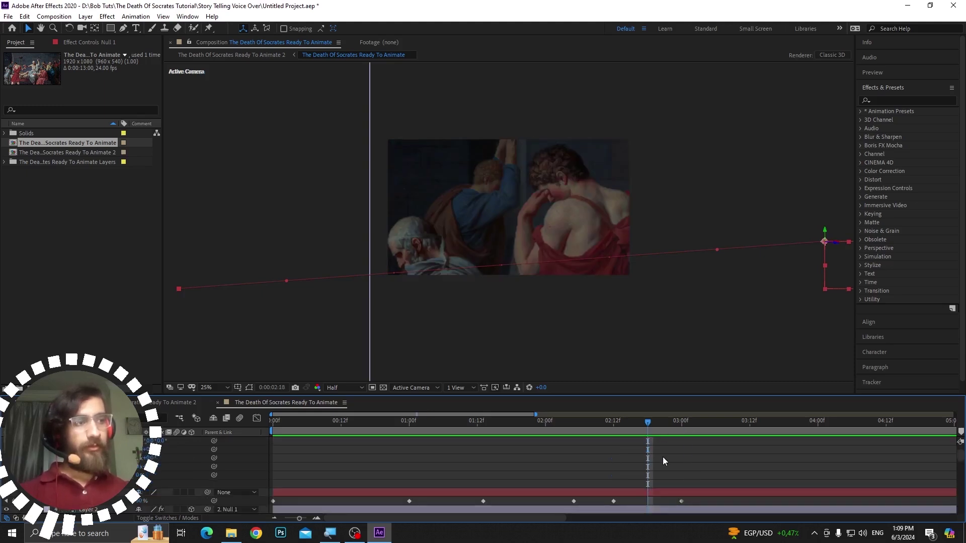
scroll(663, 457, "up", 3)
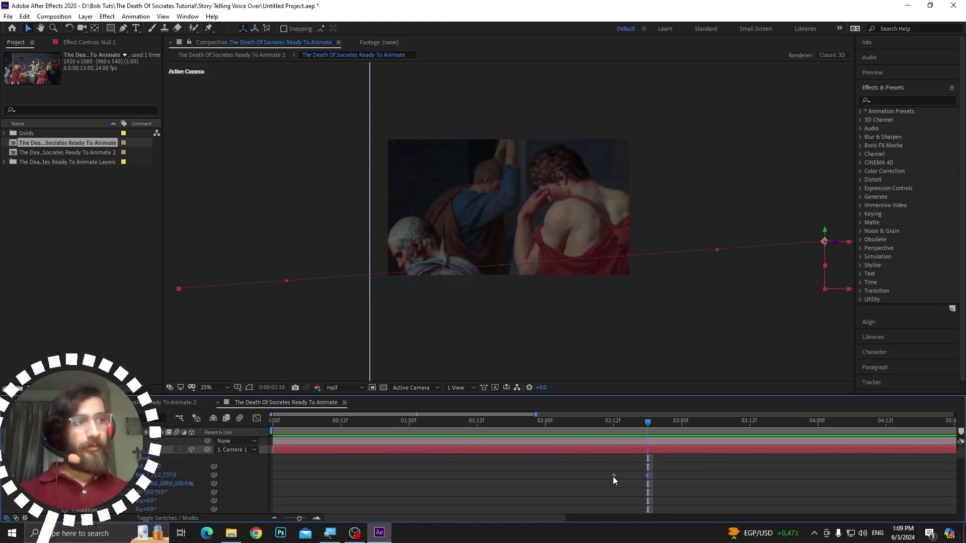
left_click_drag(613, 476, 649, 484)
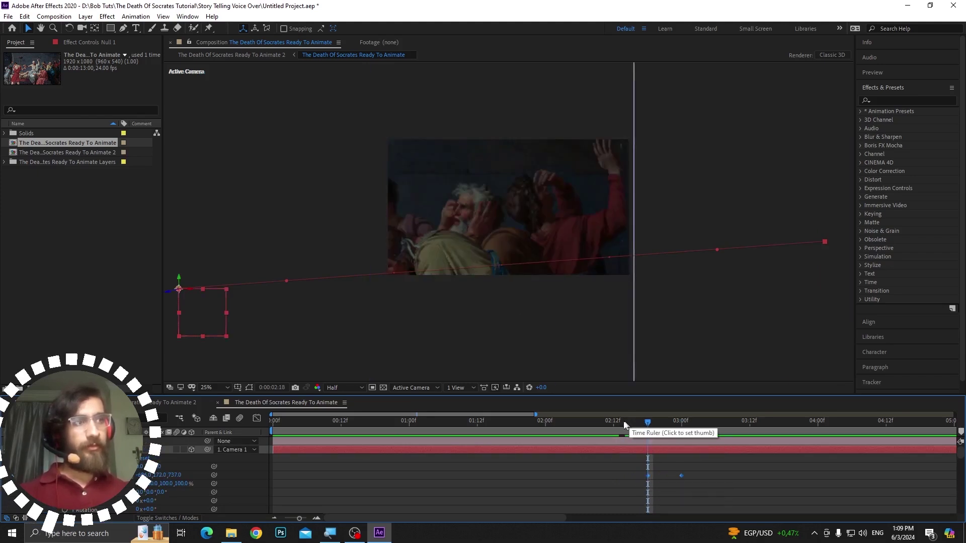
key("ctrl+z")
left_click(661, 475)
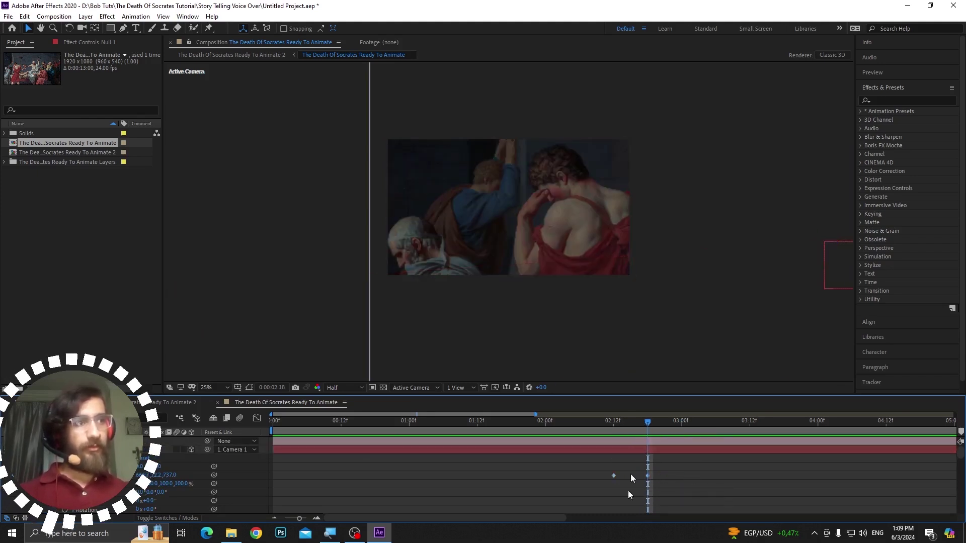
Step: Shift Null 1's position keyframes to about 0:00:02:07 and 0:00:02:13, preview the camera move from 0:00:01:16, and save the project
scroll(623, 485, "down", 2)
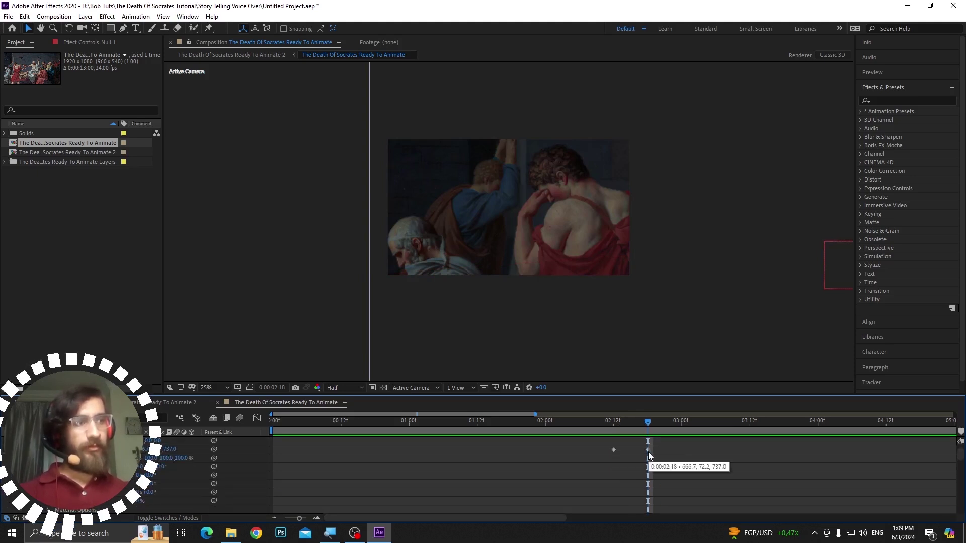
mouse_move(647, 427)
left_mouse_down()
mouse_move(628, 426)
mouse_move(648, 430)
mouse_move(605, 461)
mouse_move(588, 453)
mouse_move(593, 429)
mouse_move(500, 428)
left_mouse_up()
key("space")
key("space")
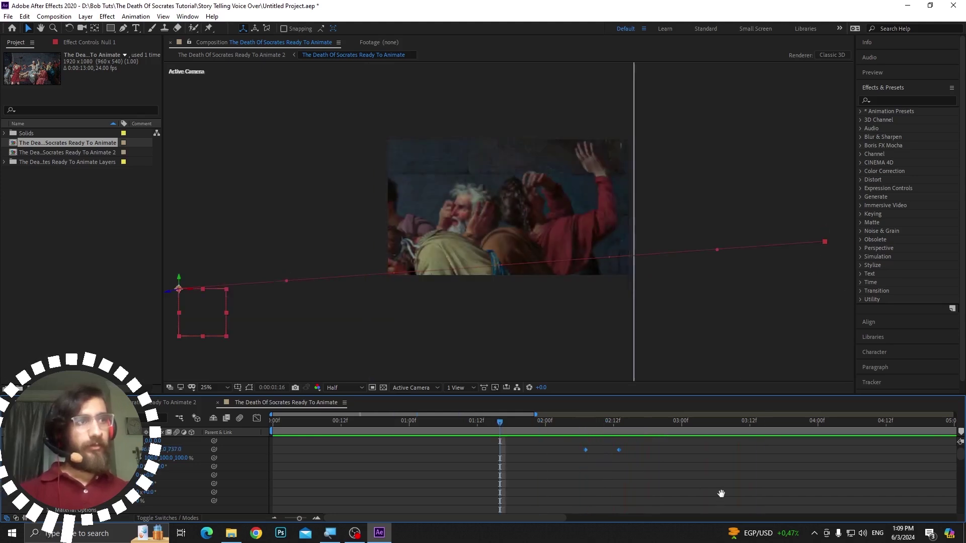
key("space")
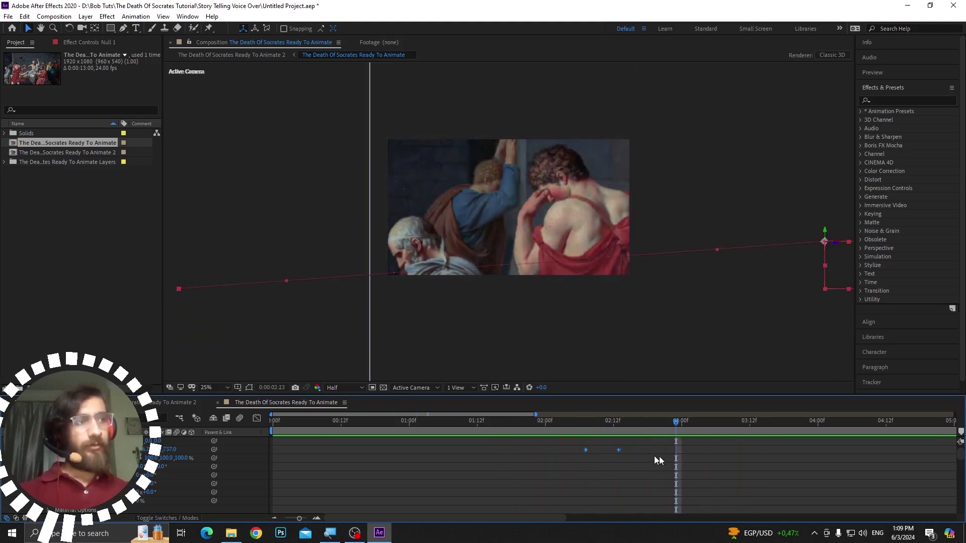
mouse_move(657, 422)
left_mouse_down()
mouse_move(617, 424)
mouse_move(644, 429)
left_mouse_up()
scroll(657, 494, "down", 2)
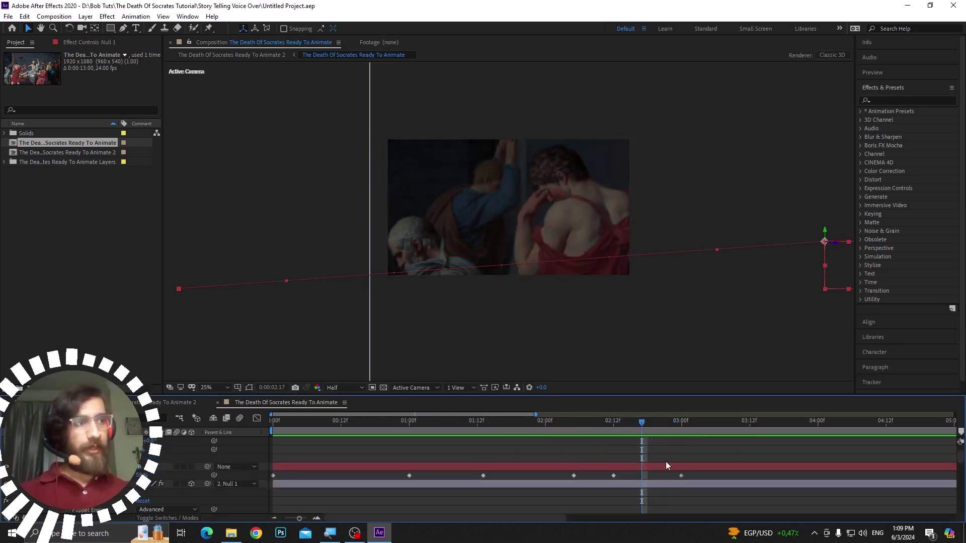
Step: Preview the camera move from 0:00:02:07 and once more from the start of the composition
scroll(659, 465, "up", 2)
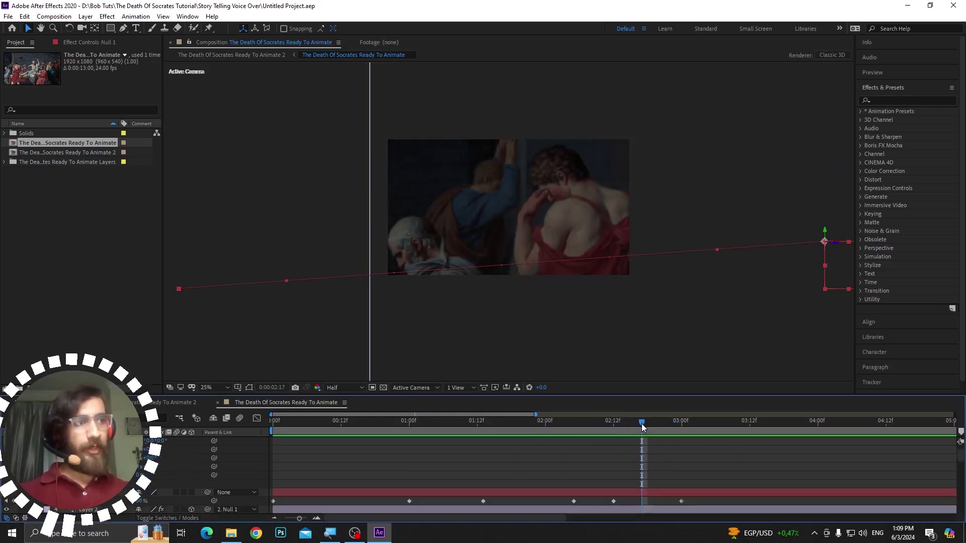
mouse_move(641, 423)
left_mouse_down()
mouse_move(612, 425)
mouse_move(663, 433)
mouse_move(613, 439)
mouse_move(654, 442)
mouse_move(611, 451)
mouse_move(639, 455)
mouse_move(567, 488)
mouse_move(592, 485)
mouse_move(586, 473)
left_mouse_up()
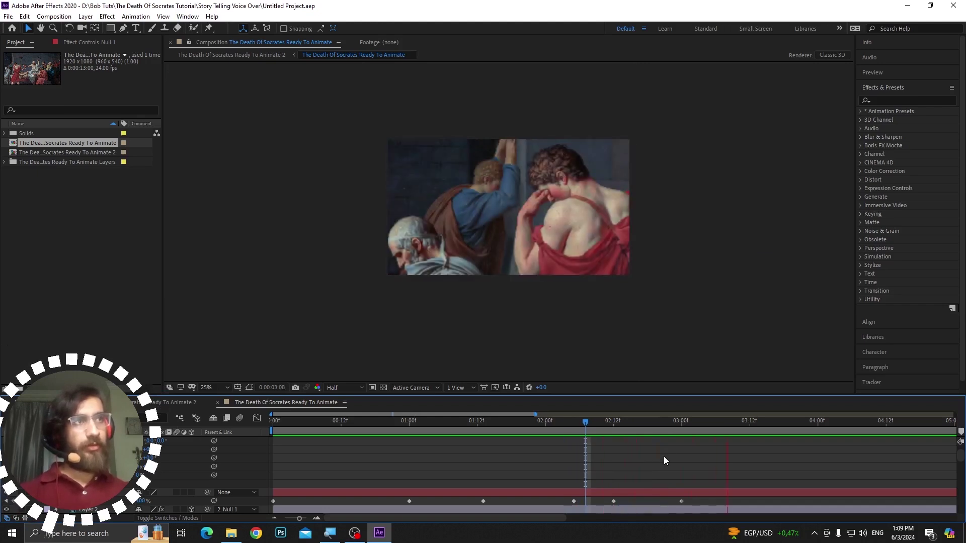
key("space")
left_click_drag(673, 425, 186, 464)
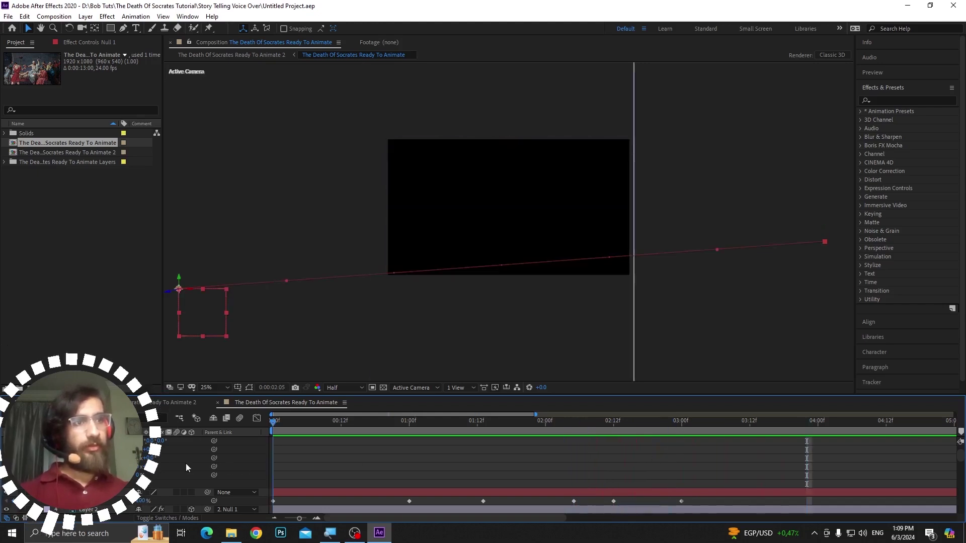
key("space")
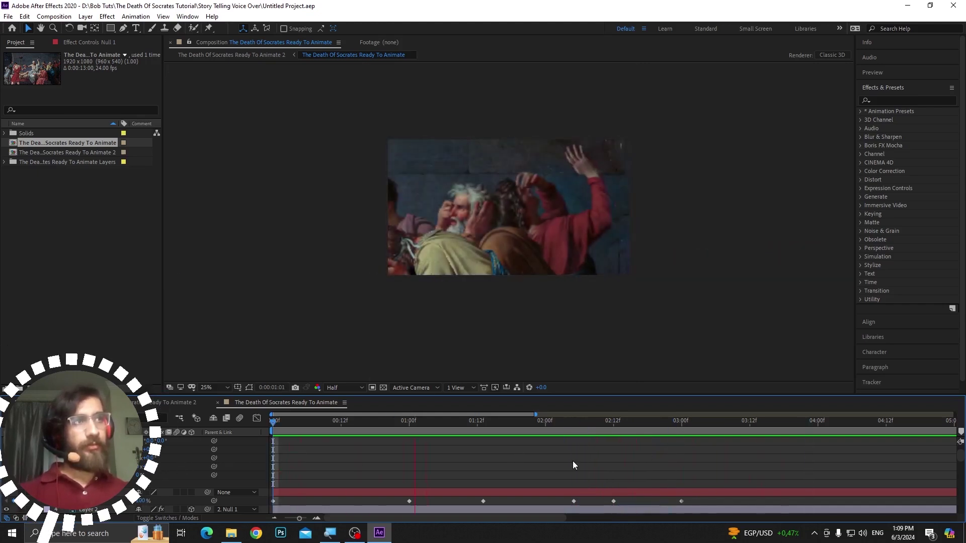
key("space")
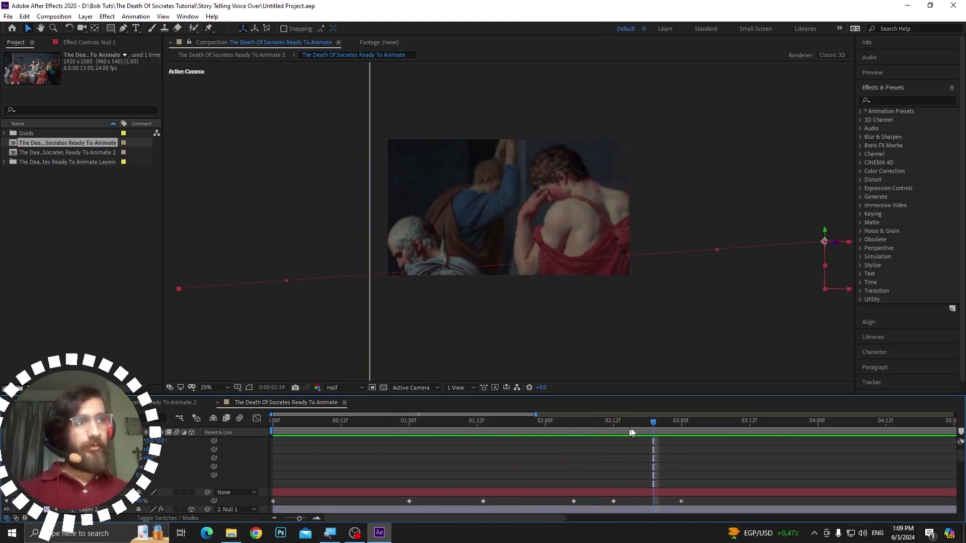
Step: Select Layer 4 in the timeline and reveal the position keyframes of its puppet pins
scroll(638, 448, "up", 3)
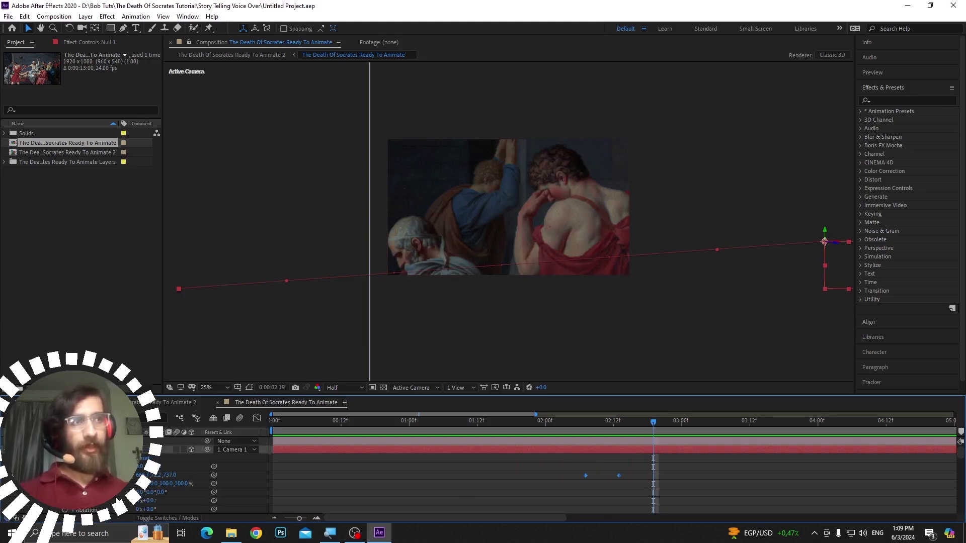
scroll(118, 501, "down", 1)
scroll(105, 505, "down", 2)
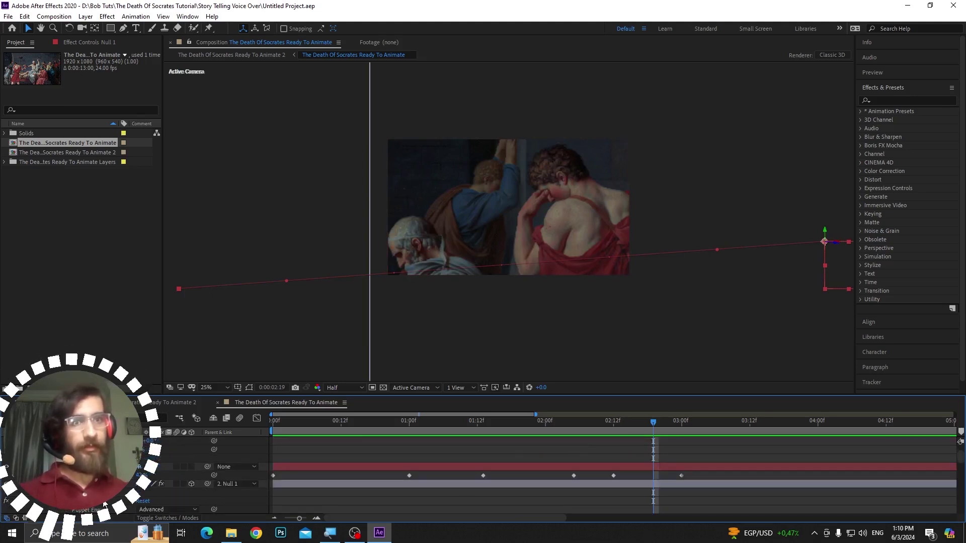
left_click(101, 484)
scroll(103, 485, "down", 6)
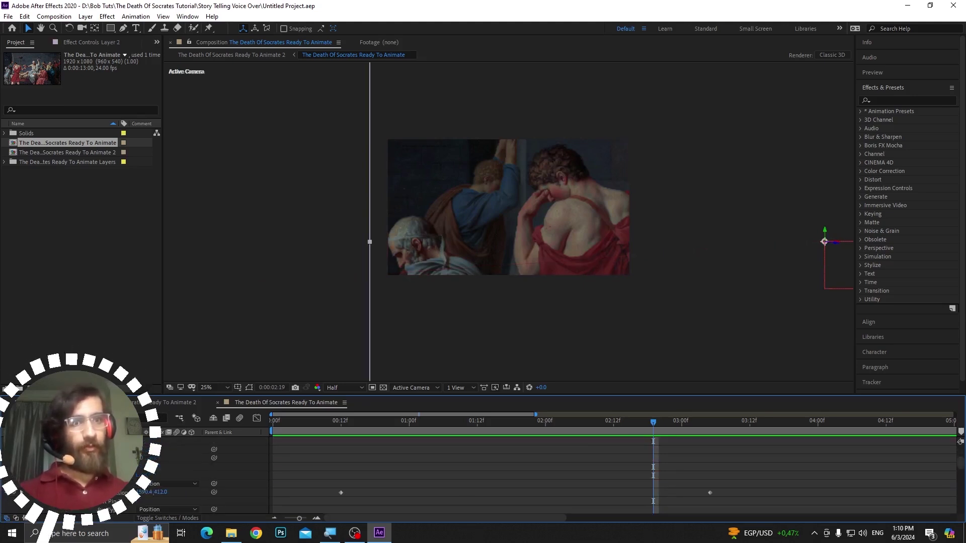
scroll(104, 486, "down", 3)
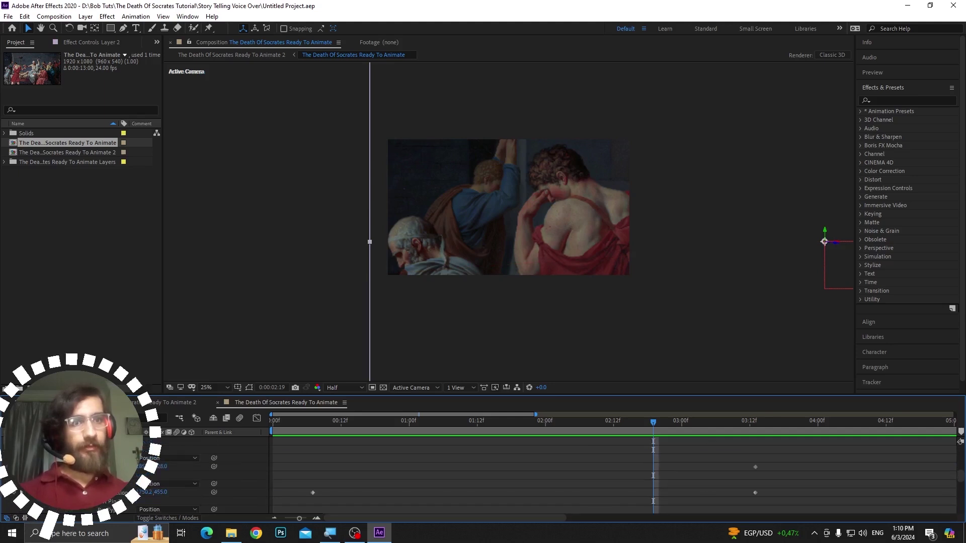
scroll(103, 485, "down", 5)
left_click(103, 484)
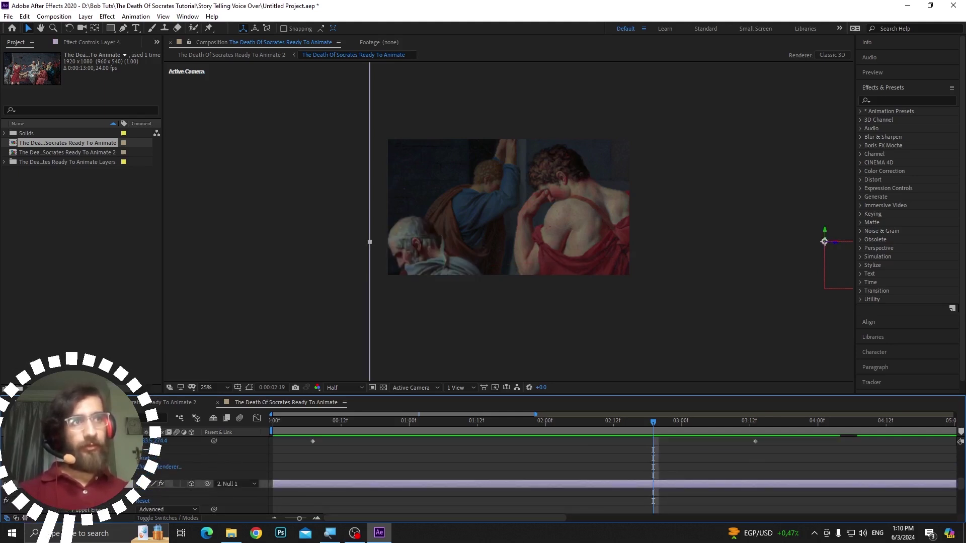
scroll(604, 473, "down", 3)
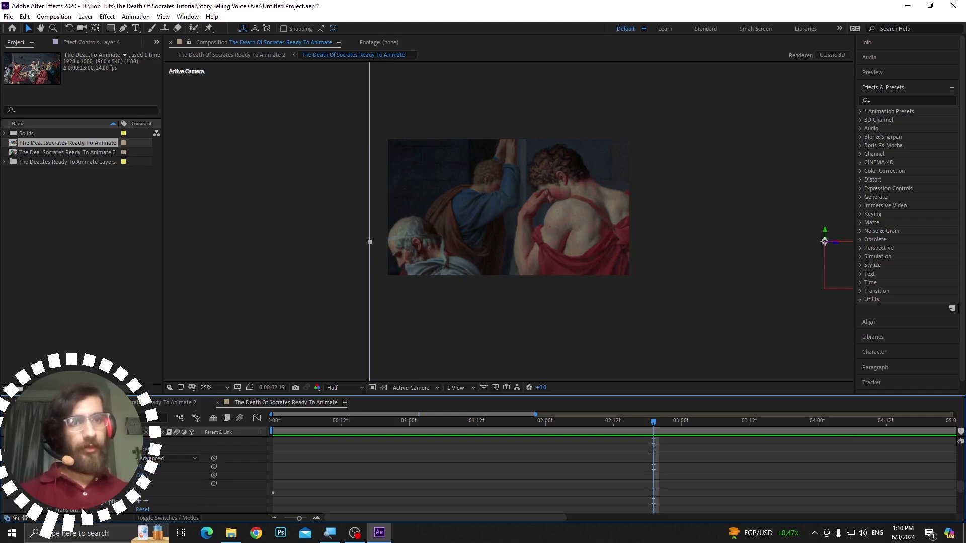
scroll(473, 443, "down", 2)
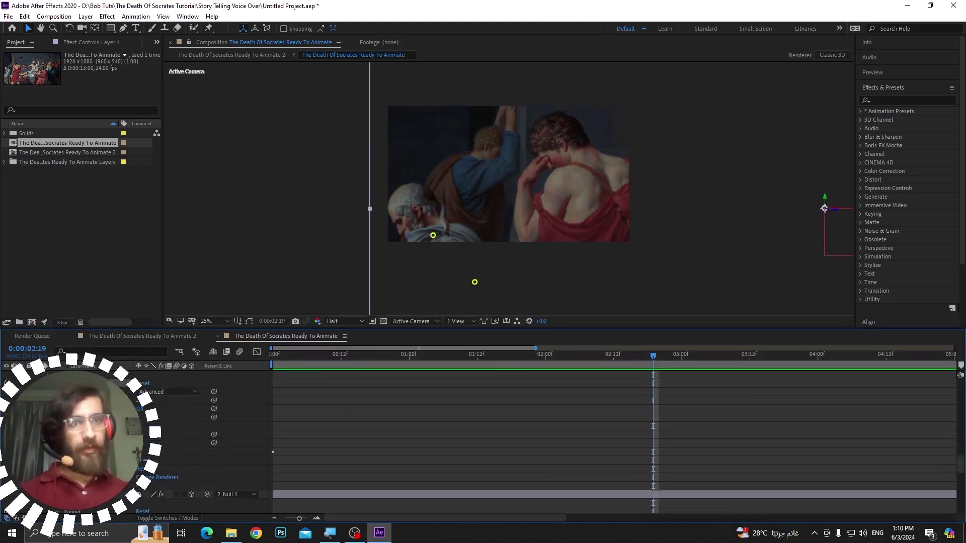
left_click(72, 451)
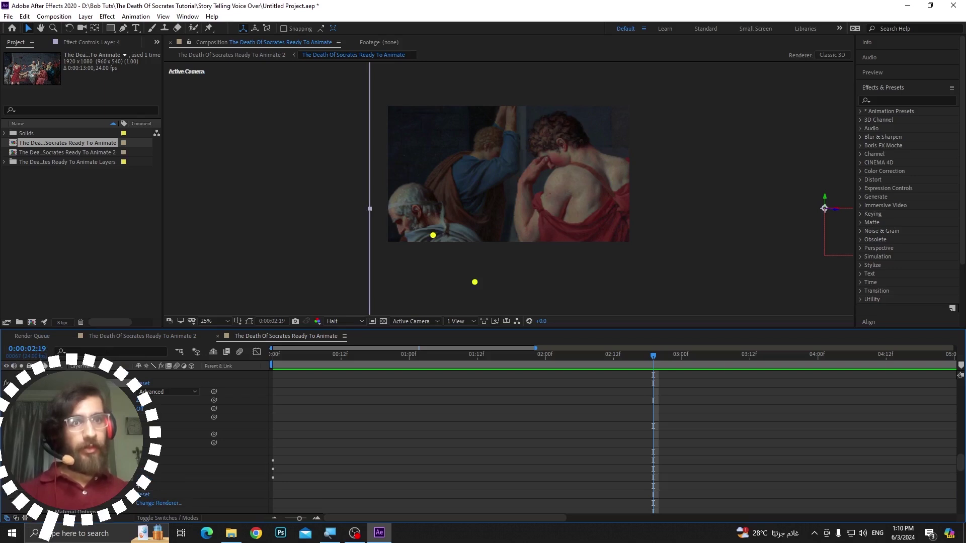
scroll(239, 501, "down", 2)
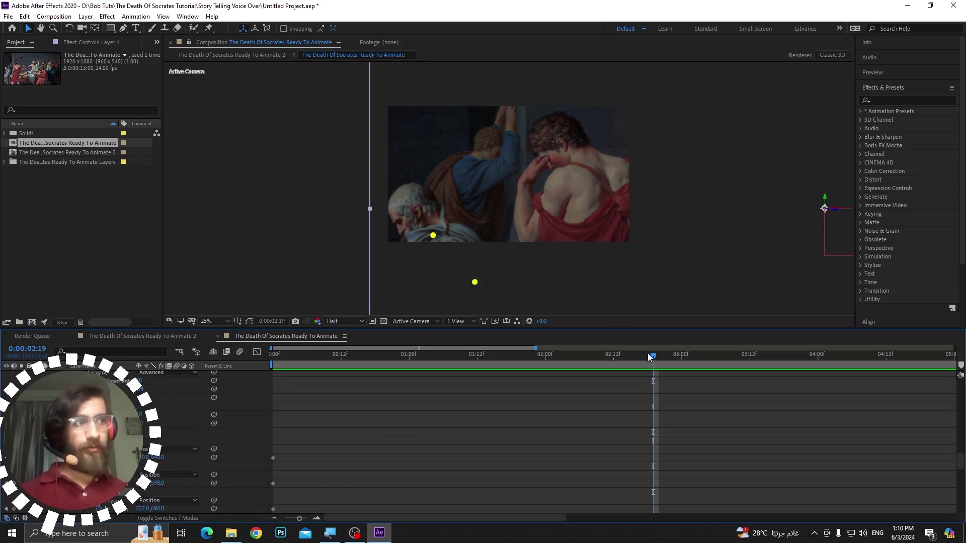
Step: Move the position keyframes of all three of Layer 4's puppet pins from the start of the timeline to 0:00:04:00
mouse_move(648, 354)
left_mouse_down()
mouse_move(603, 359)
mouse_move(665, 364)
mouse_move(625, 358)
left_mouse_up()
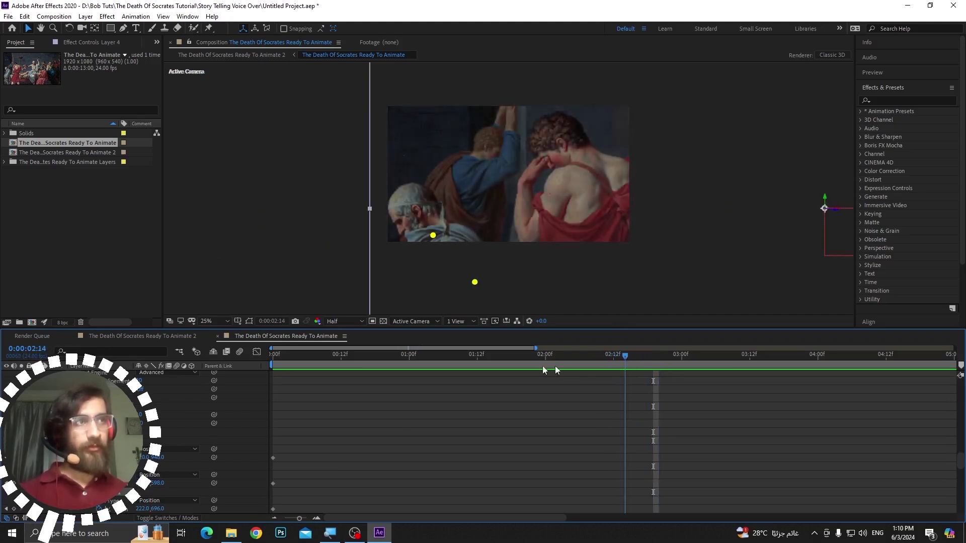
mouse_move(555, 370)
left_mouse_down()
mouse_move(302, 377)
mouse_move(752, 396)
left_mouse_up()
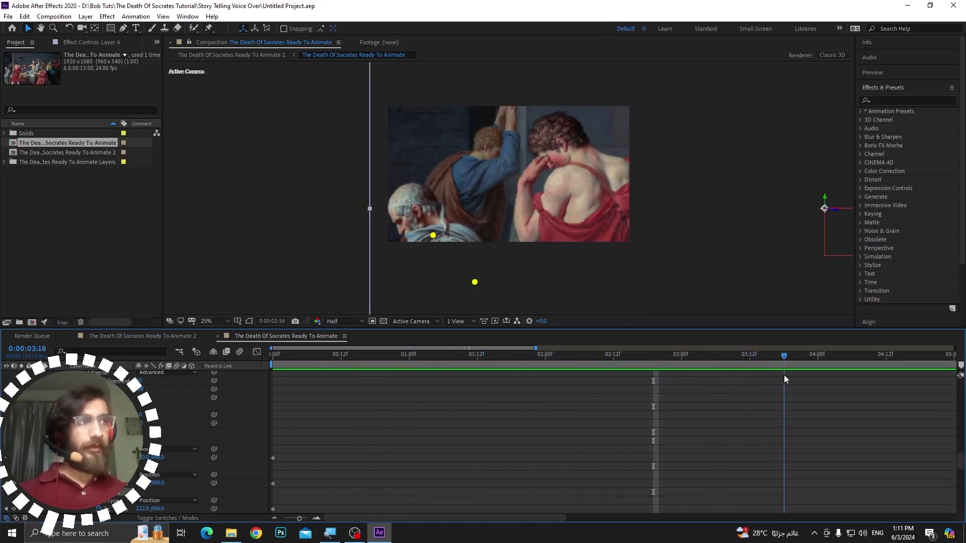
left_click_drag(809, 377, 818, 379)
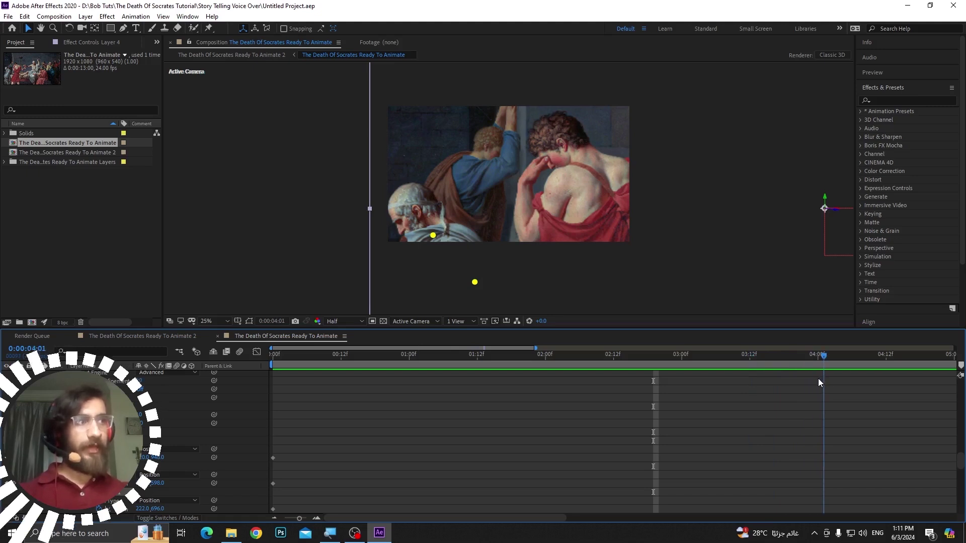
key("alt+bracketright")
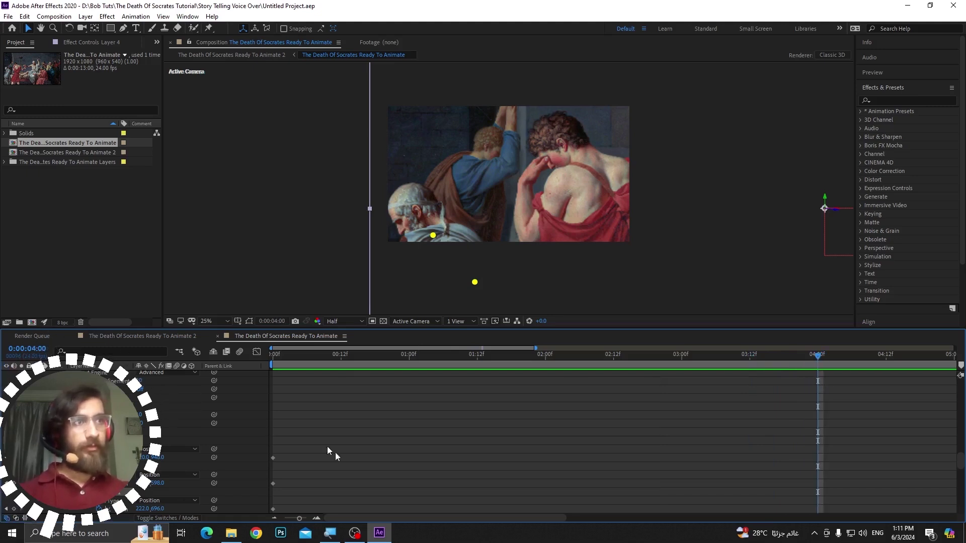
left_click_drag(295, 448, 244, 498)
scroll(285, 400, "up", 3)
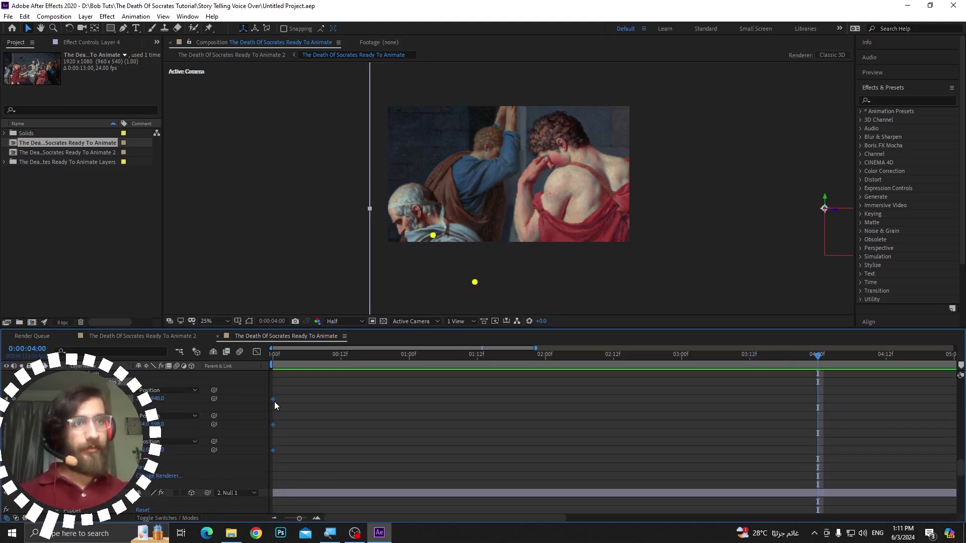
left_click_drag(273, 402, 671, 407)
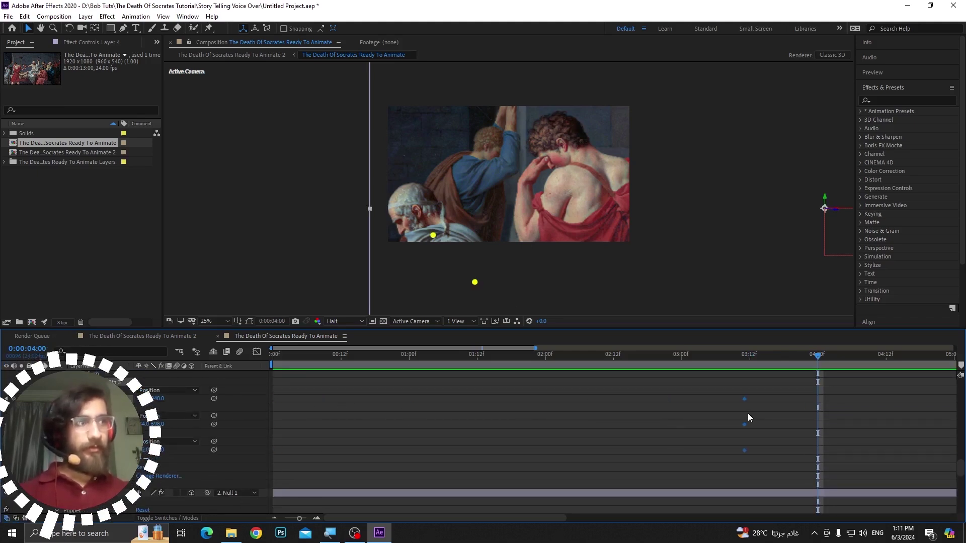
left_click_drag(748, 413, 819, 411)
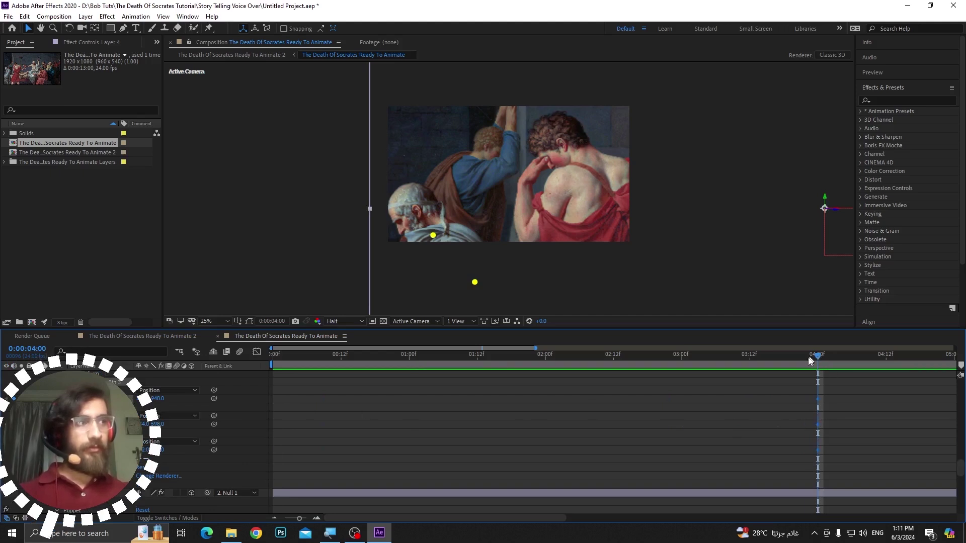
Step: At 0:00:02:13, shift two of Layer 4's puppet pins slightly left and down to lower the old man's head, and preview the motion
mouse_move(631, 383)
left_mouse_down()
mouse_move(641, 382)
mouse_move(607, 394)
mouse_move(618, 395)
left_mouse_up()
left_click_drag(432, 235, 415, 241)
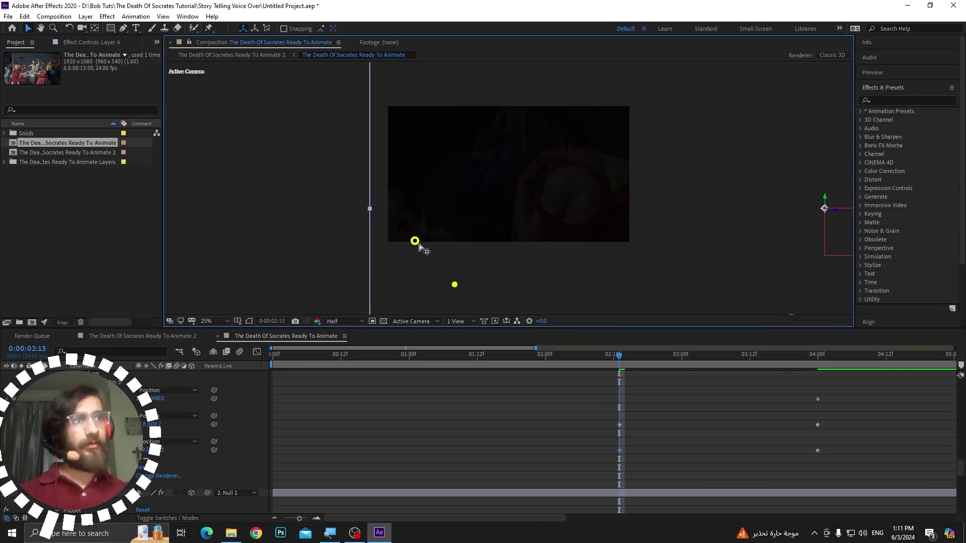
key("space")
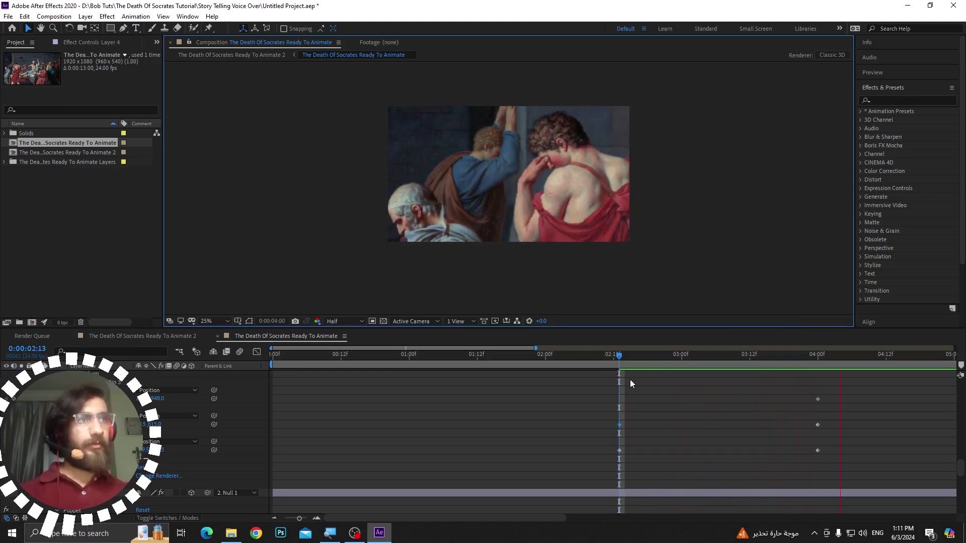
key("space")
left_click(598, 354)
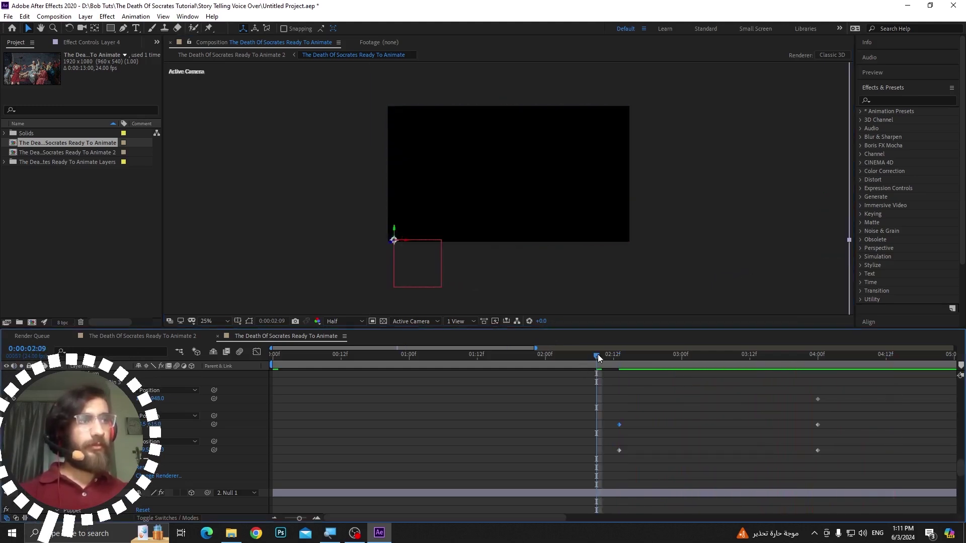
key("space")
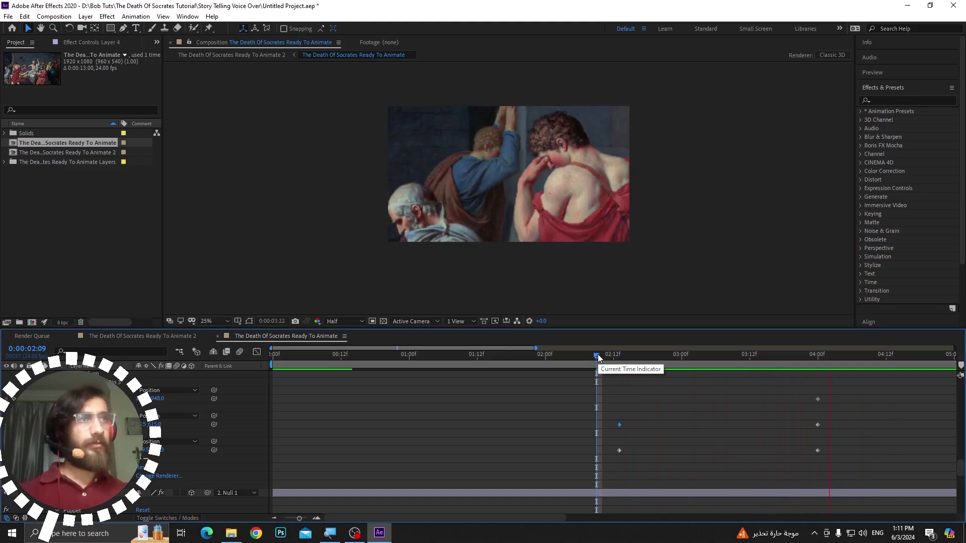
key("space")
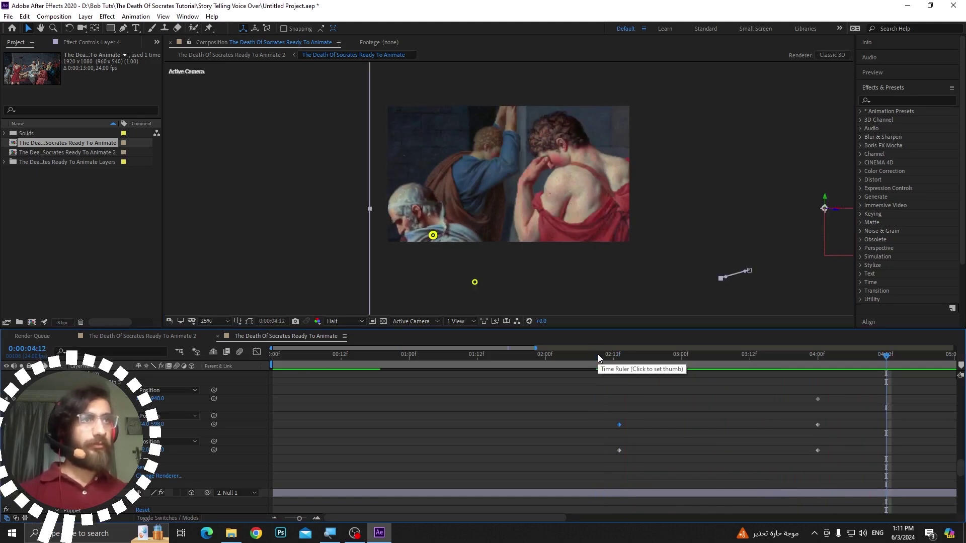
Step: Try moving the old man's upper puppet pin up and right at 0:00:04:12, and undo the move
left_click_drag(432, 236, 447, 227)
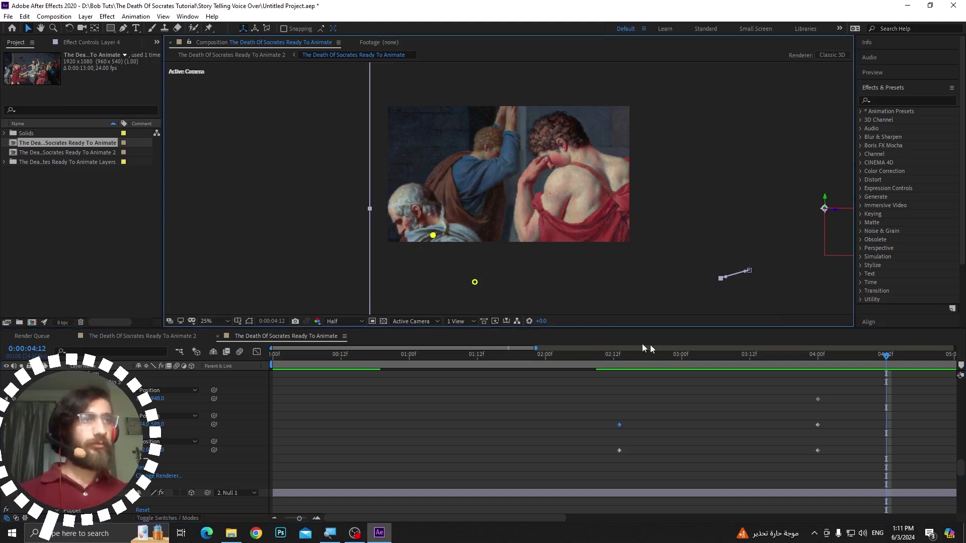
left_click_drag(432, 235, 458, 220)
key("ctrl+z")
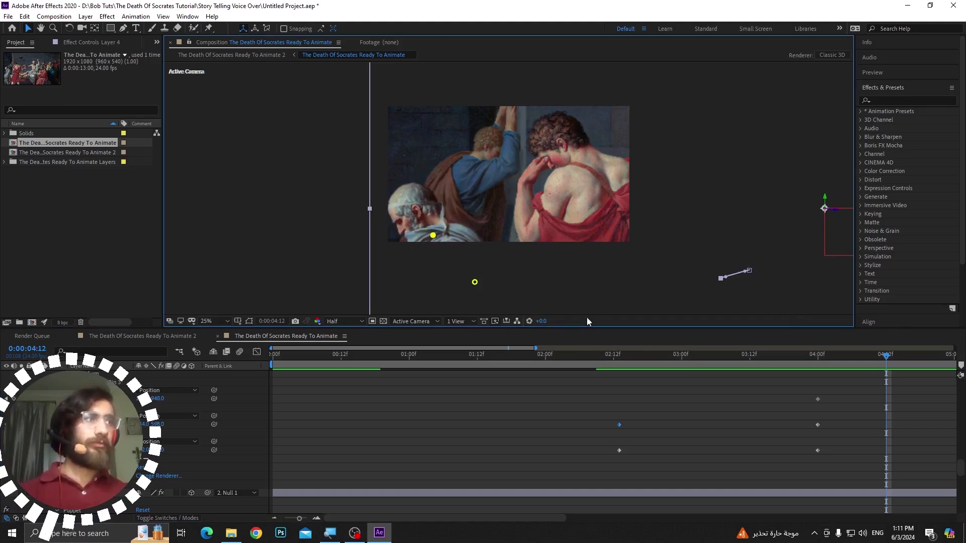
Step: Preview the motion from 0:00:01:03 and delay the ending position keyframes of Layer 4's three puppet pins to 0:00:05:12
left_click_drag(546, 355, 426, 373)
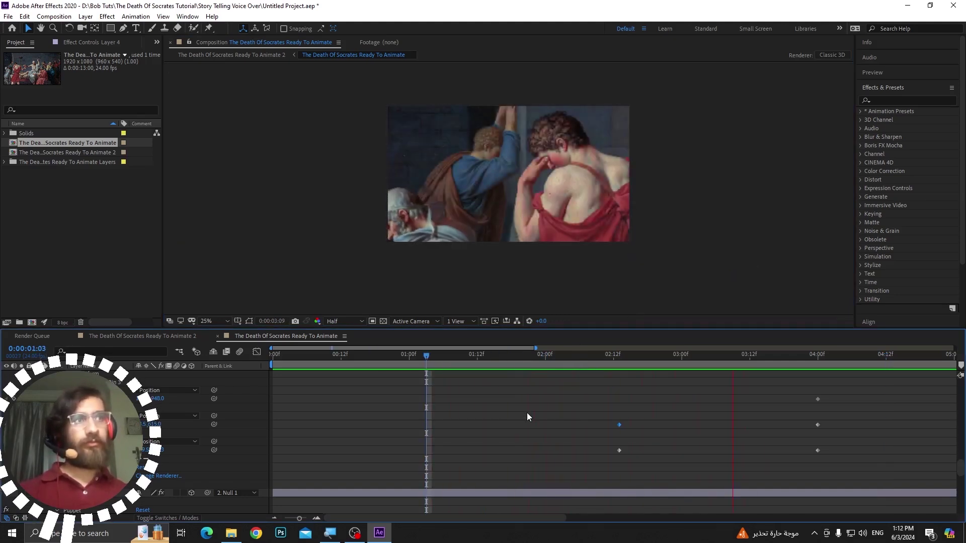
key("space")
left_click_drag(843, 386, 807, 473)
left_click_drag(819, 399, 956, 399)
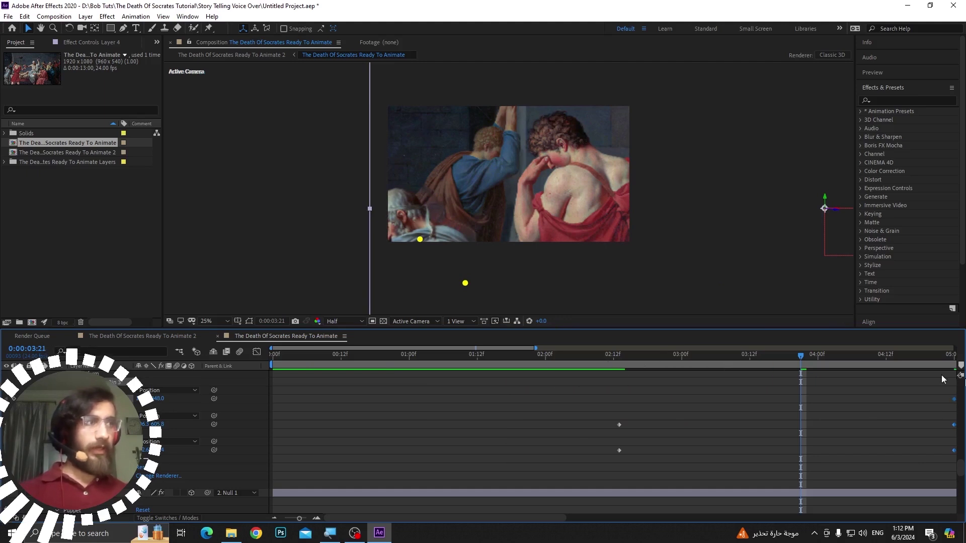
left_click_drag(506, 521, 579, 523)
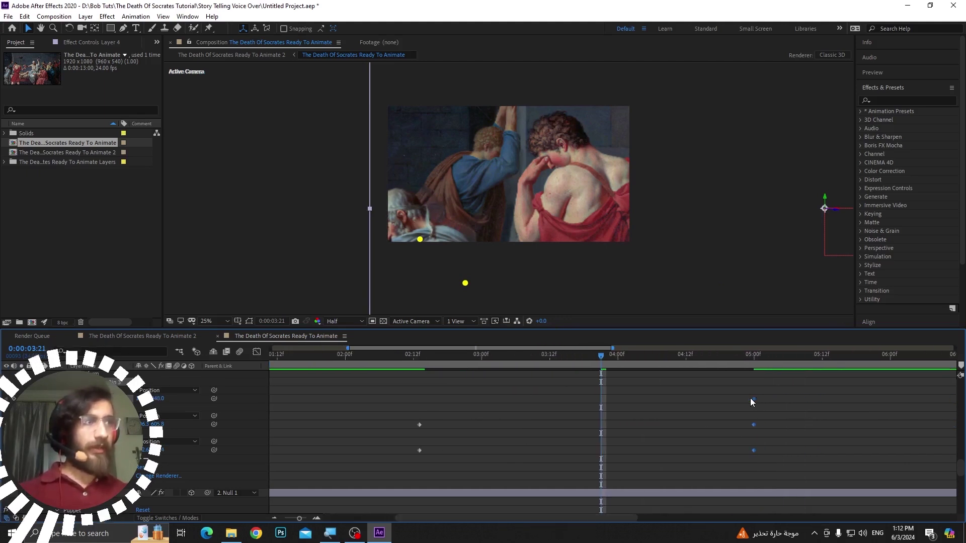
left_click_drag(752, 397, 823, 396)
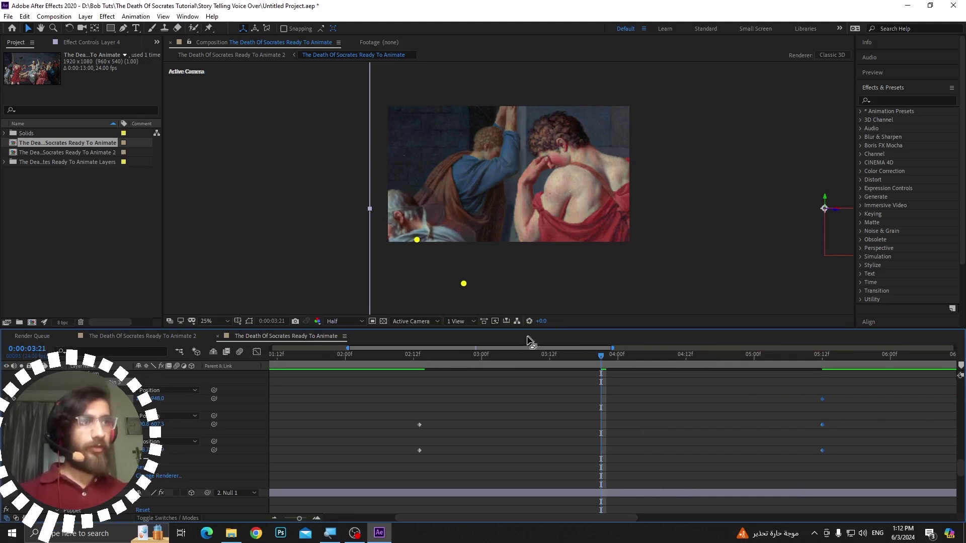
Step: Preview the old man's slower motion from 0:00:02:10, save the project, and return to 0:00:02:13
left_click(400, 363)
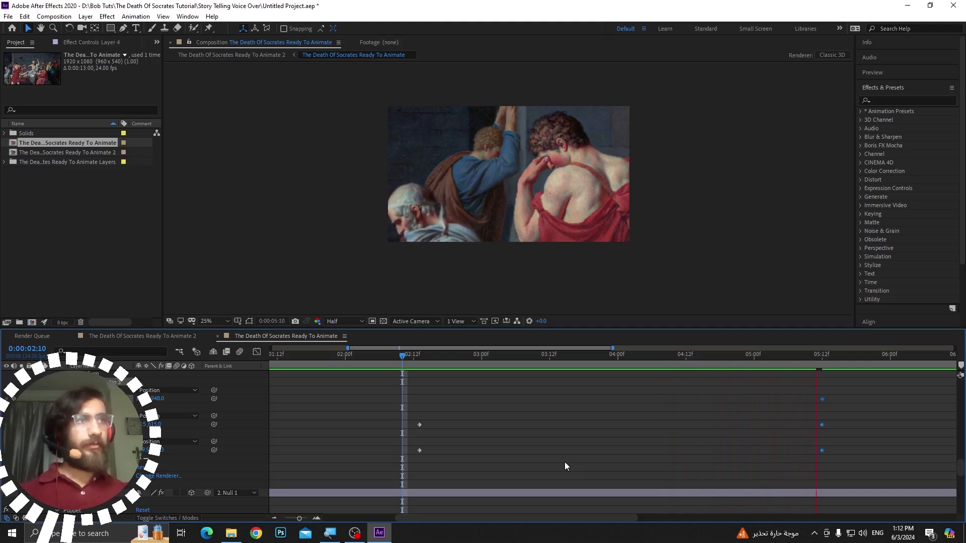
key("space")
key("ctrl+s")
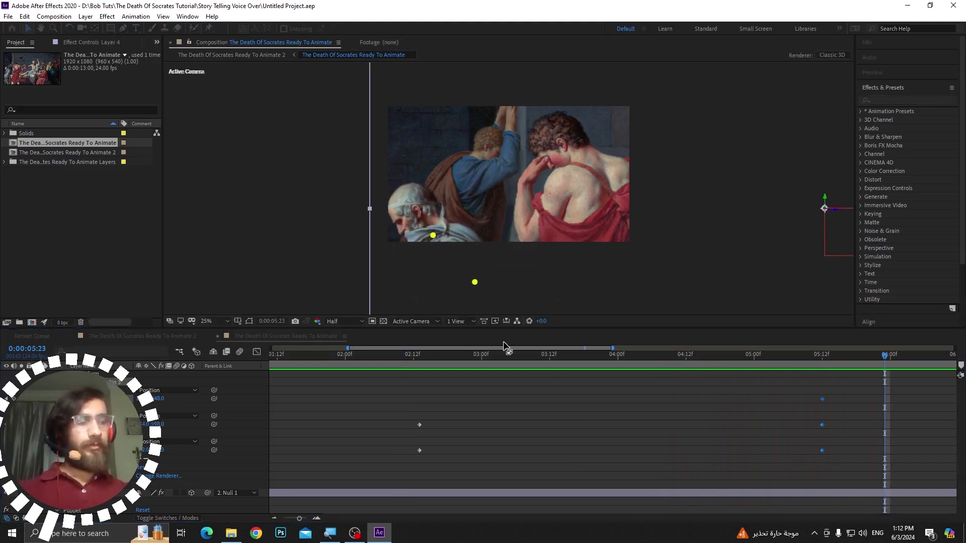
left_click(436, 354)
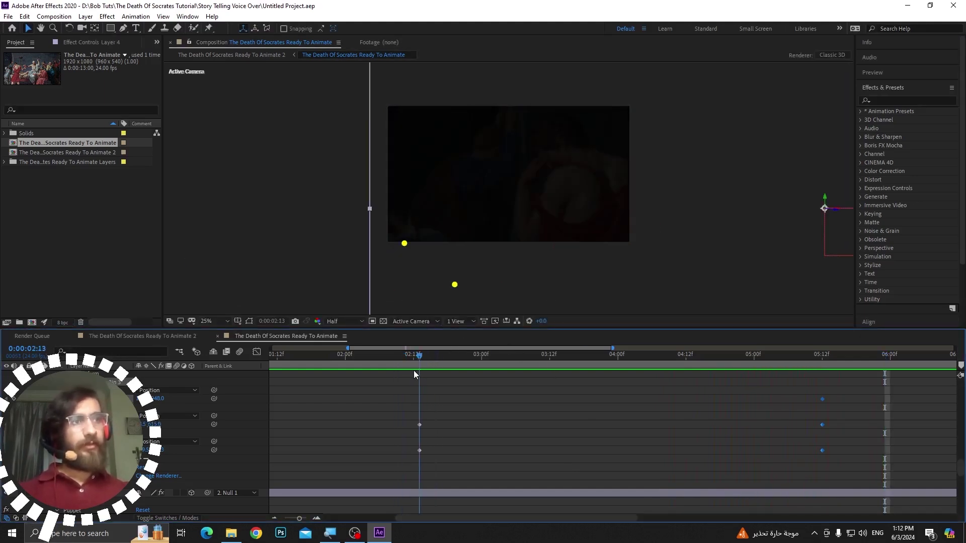
Step: Go to 0:00:05:12 and toggle the visibility of Layer 5 and Layer 3 to find which layer holds the man in blue
left_click(664, 354)
left_click_drag(775, 356, 822, 355)
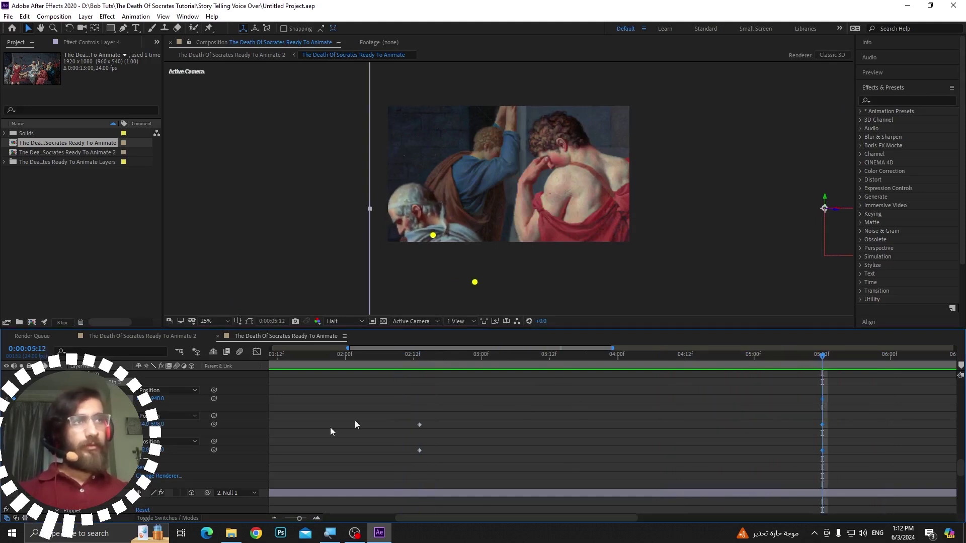
scroll(604, 438, "down", 1)
scroll(604, 438, "down", 2)
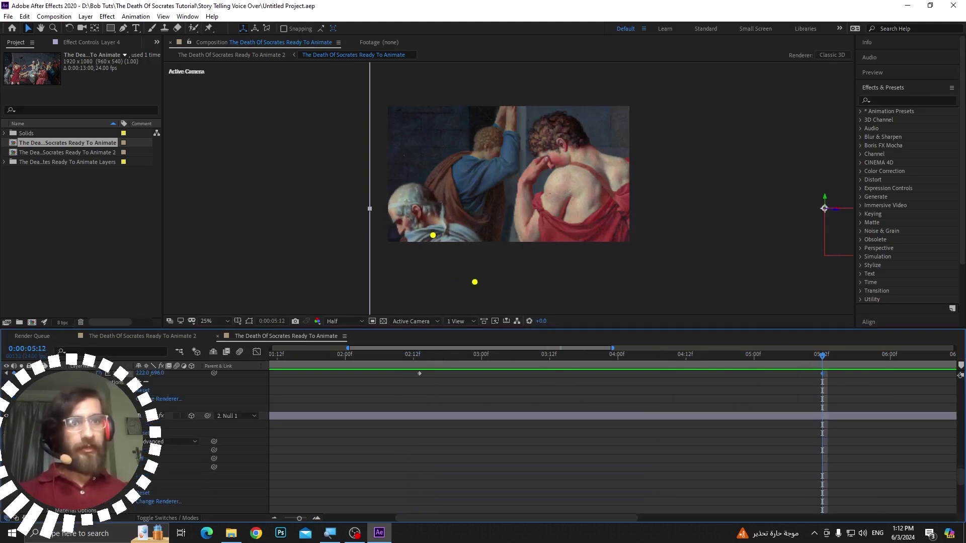
scroll(604, 438, "down", 1)
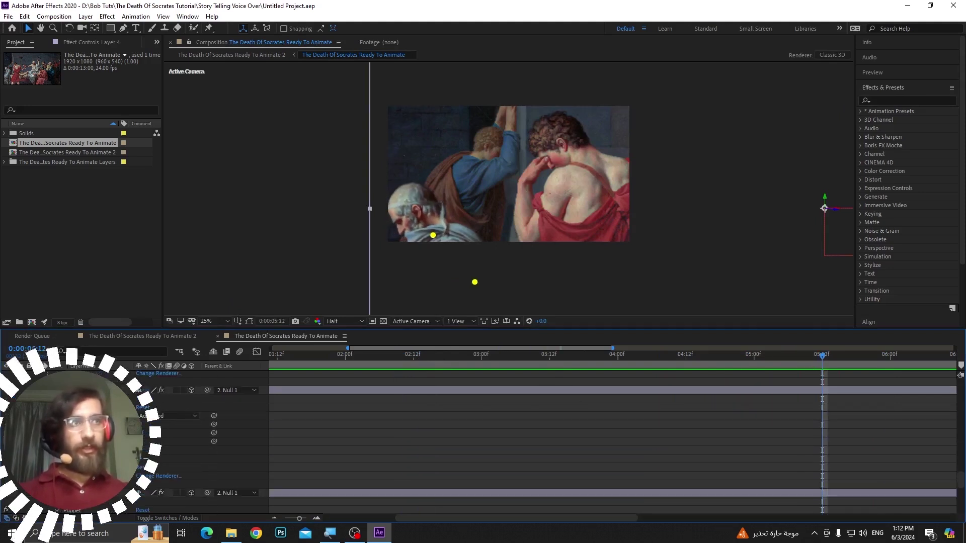
scroll(603, 438, "up", 2)
left_click(90, 442)
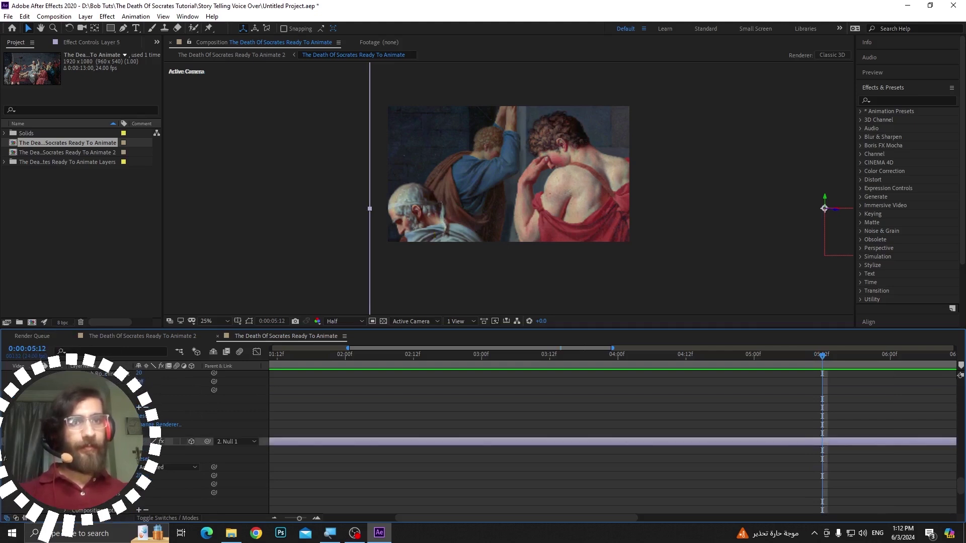
left_click(6, 441)
left_click(6, 442)
scroll(6, 442, "up", 4)
left_click(90, 441)
left_click(6, 441)
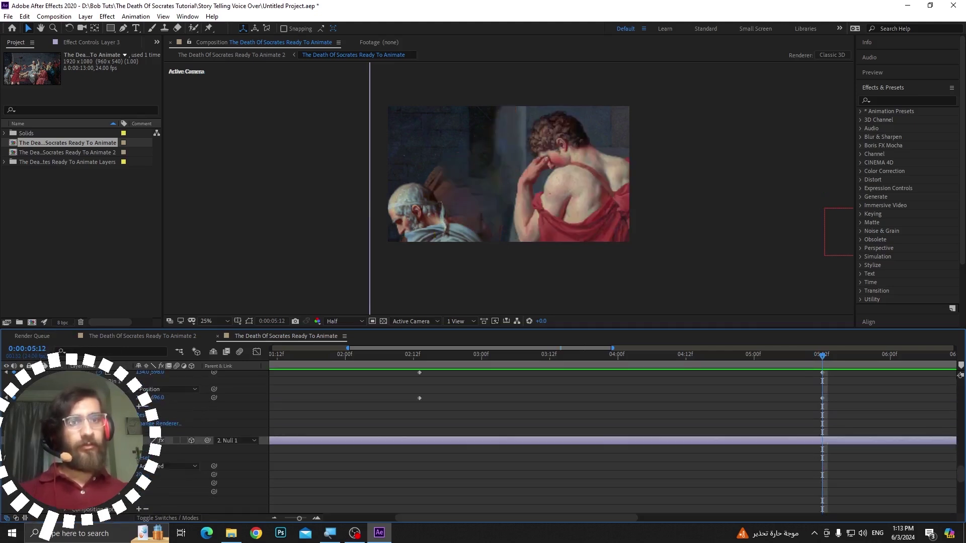
left_click(6, 441)
left_click(6, 441)
left_click(6, 441)
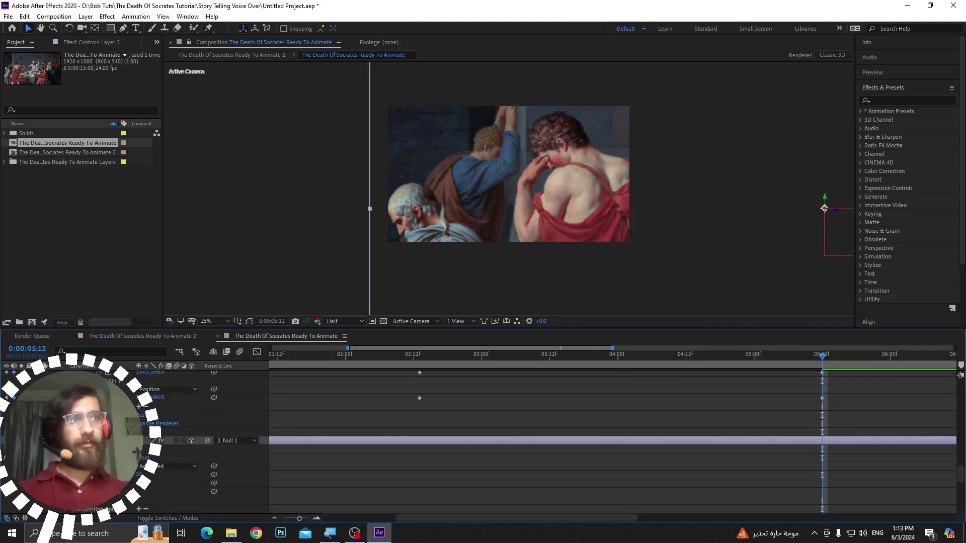
Step: Move the starting position keyframes of Layer 3's four puppet pins to 0:00:05:12
scroll(544, 446, "down", 1)
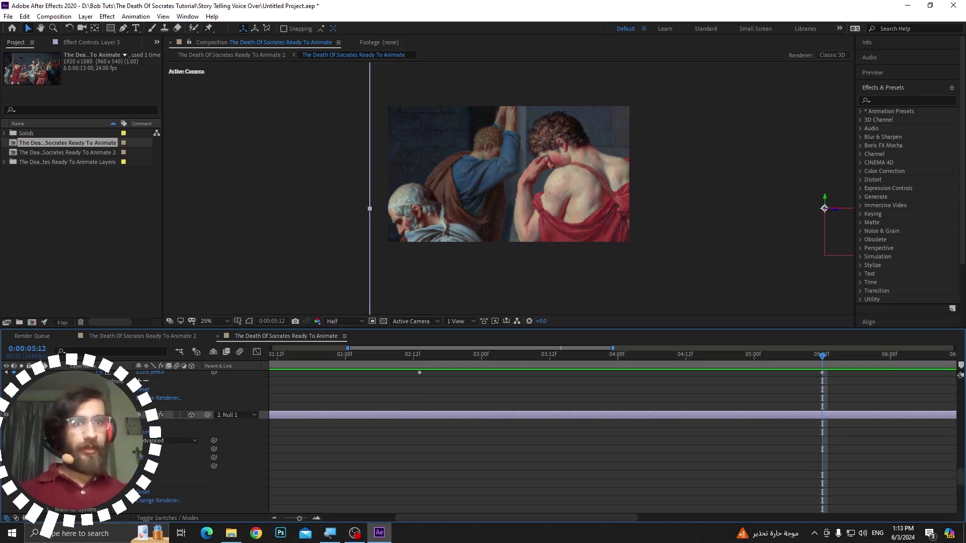
scroll(544, 446, "down", 1)
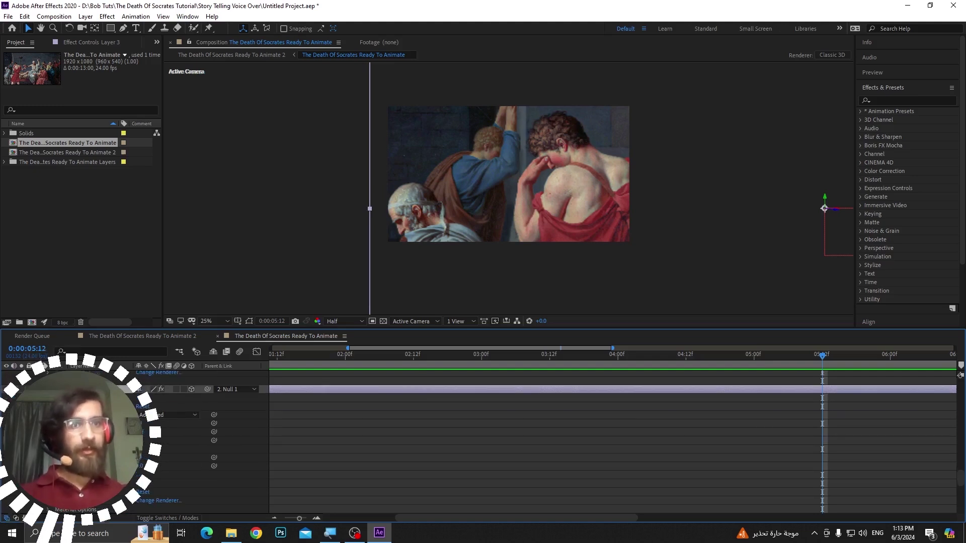
scroll(544, 446, "down", 1)
left_click_drag(572, 520, 475, 521)
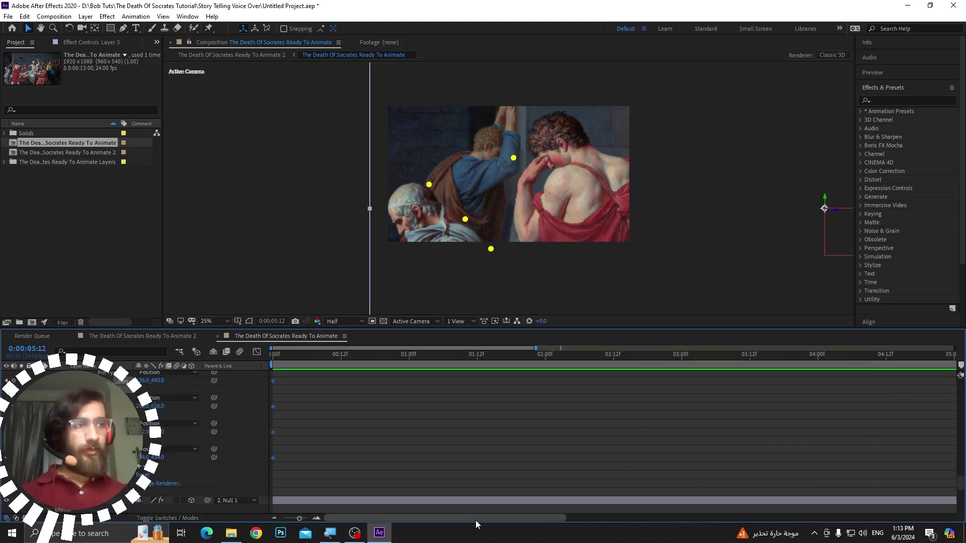
scroll(262, 414, "up", 1)
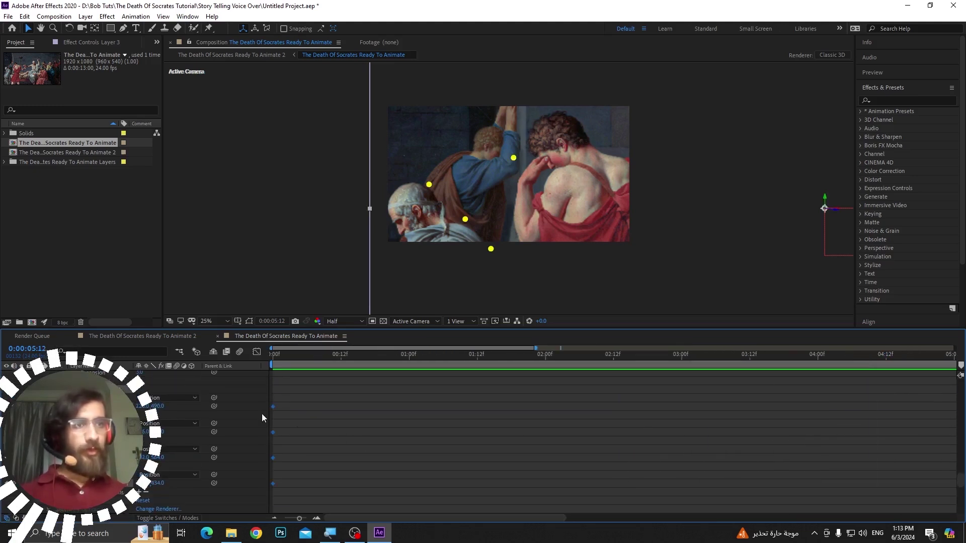
left_click_drag(272, 406, 738, 434)
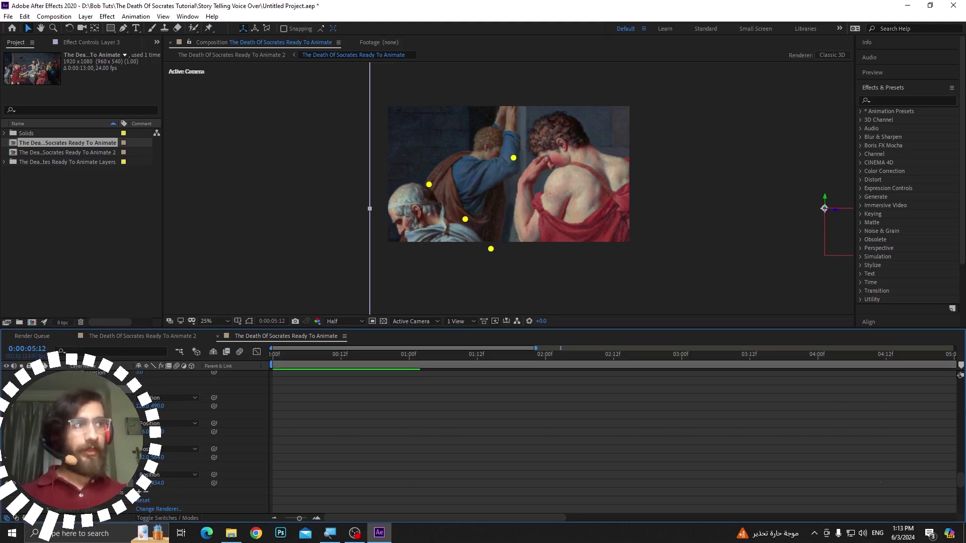
left_click_drag(838, 419, 831, 418)
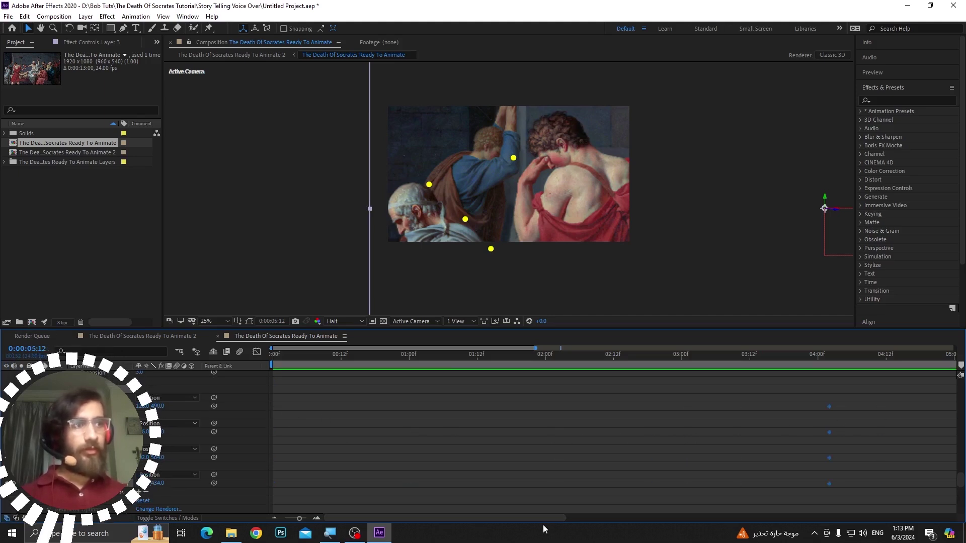
left_click_drag(543, 518, 712, 518)
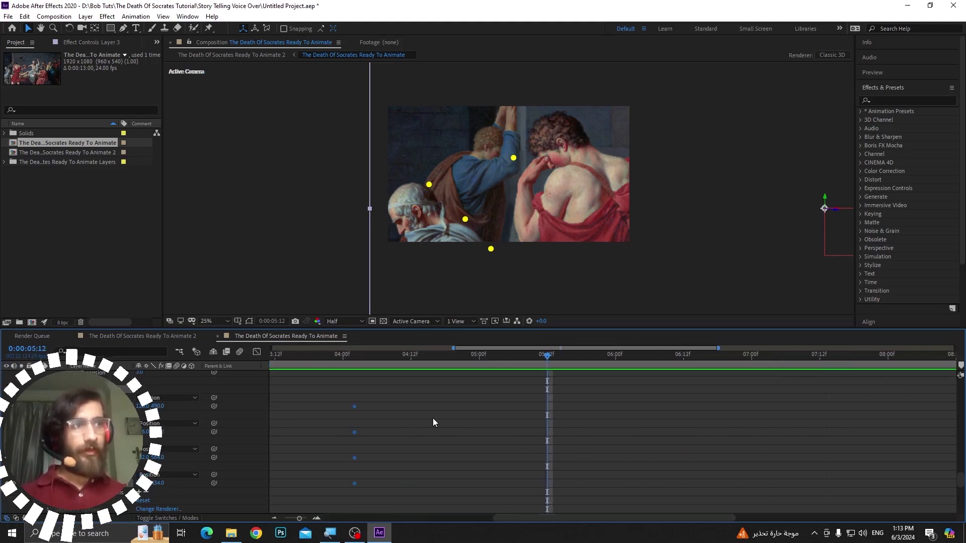
left_click_drag(356, 406, 560, 436)
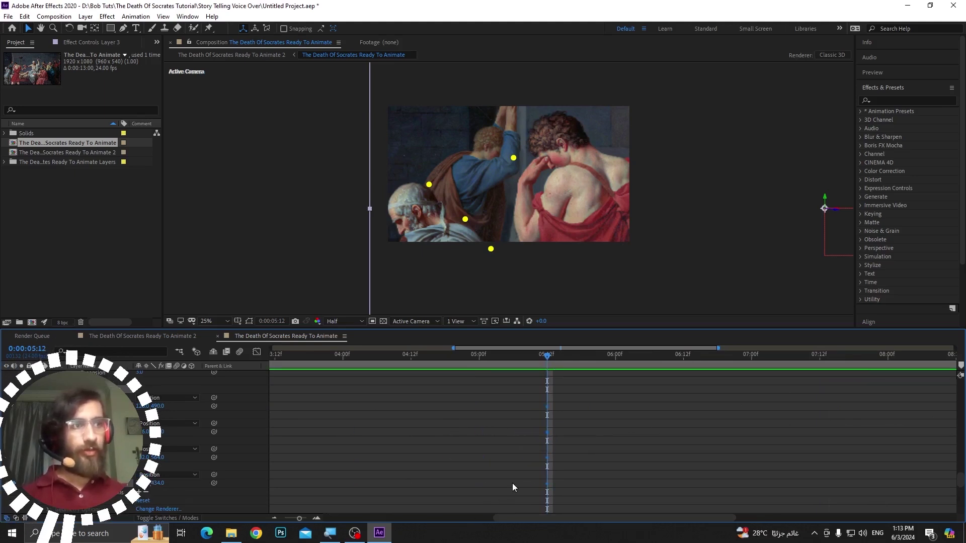
scroll(513, 485, "down", 1)
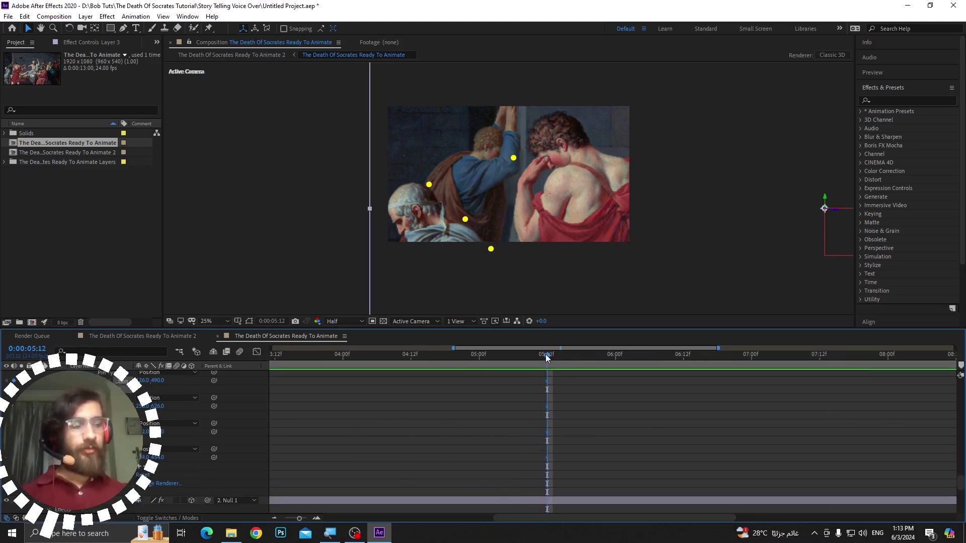
Step: At 0:00:02:16, shift all four of Layer 3's puppet pins left to set the man in blue's starting pose
left_click_drag(520, 363, 605, 373)
mouse_move(568, 400)
left_mouse_down()
mouse_move(540, 396)
mouse_move(573, 406)
left_mouse_up()
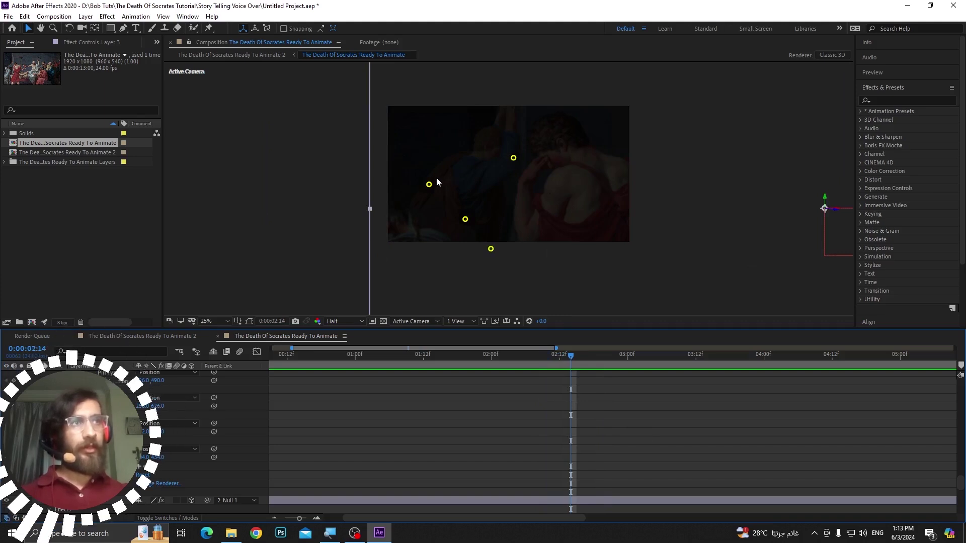
left_click_drag(429, 183, 405, 190)
left_click_drag(429, 184, 419, 185)
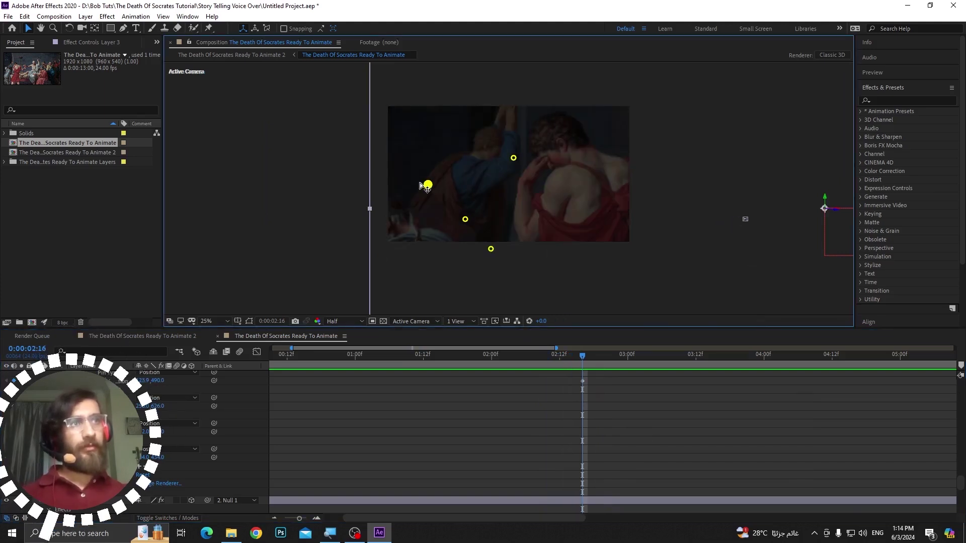
left_click_drag(502, 165, 478, 166)
left_click_drag(463, 222, 447, 224)
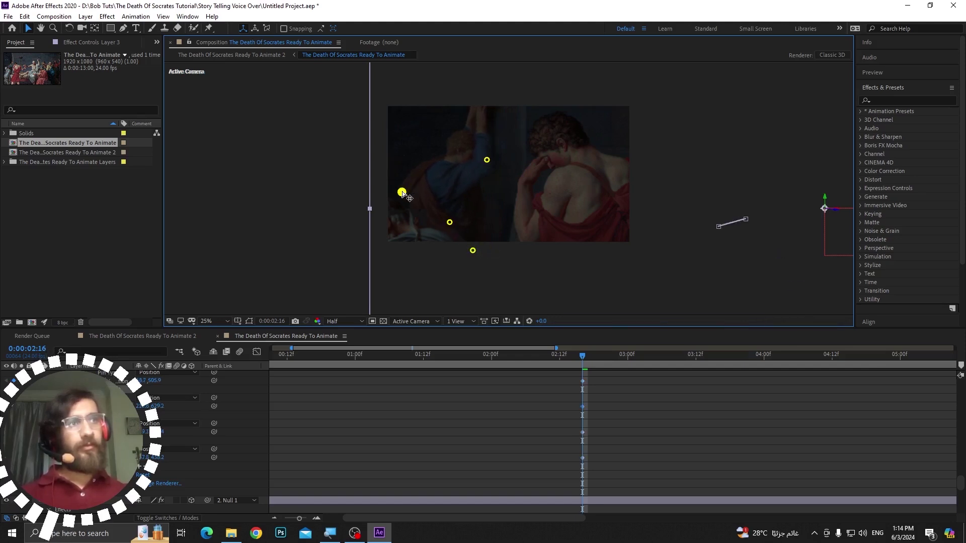
left_click_drag(447, 226, 433, 233)
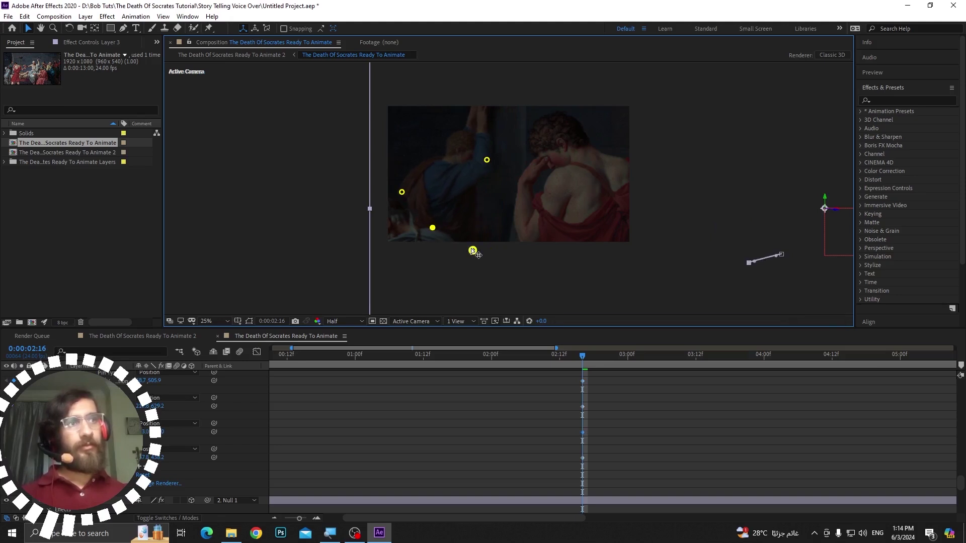
left_click_drag(487, 160, 475, 159)
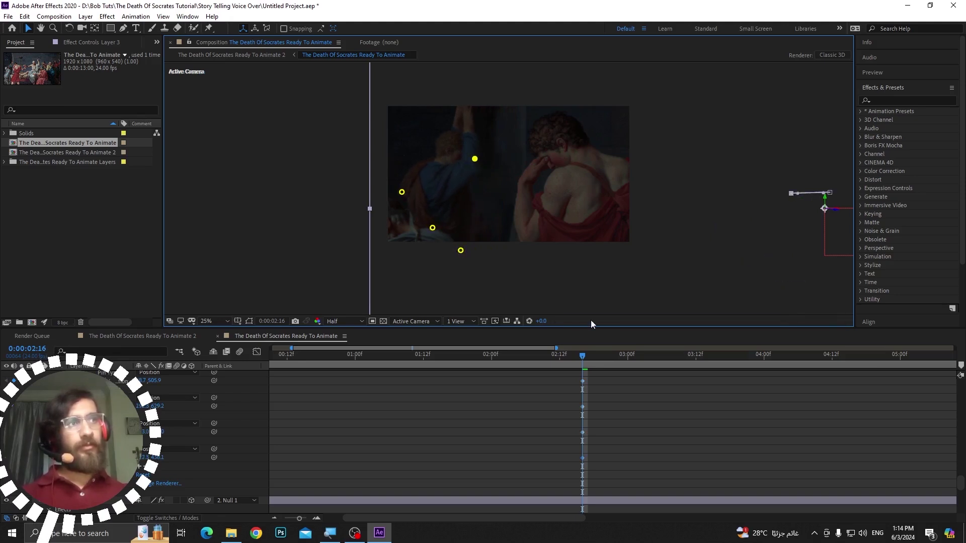
Step: Preview the man in blue's motion from 0:00:02:16 and save the project
key("space")
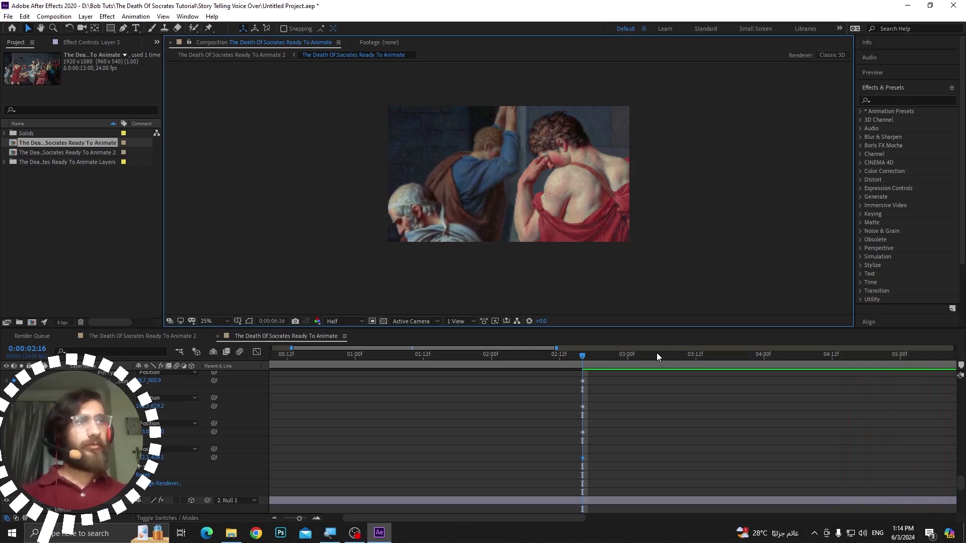
key("space")
key("ctrl+s")
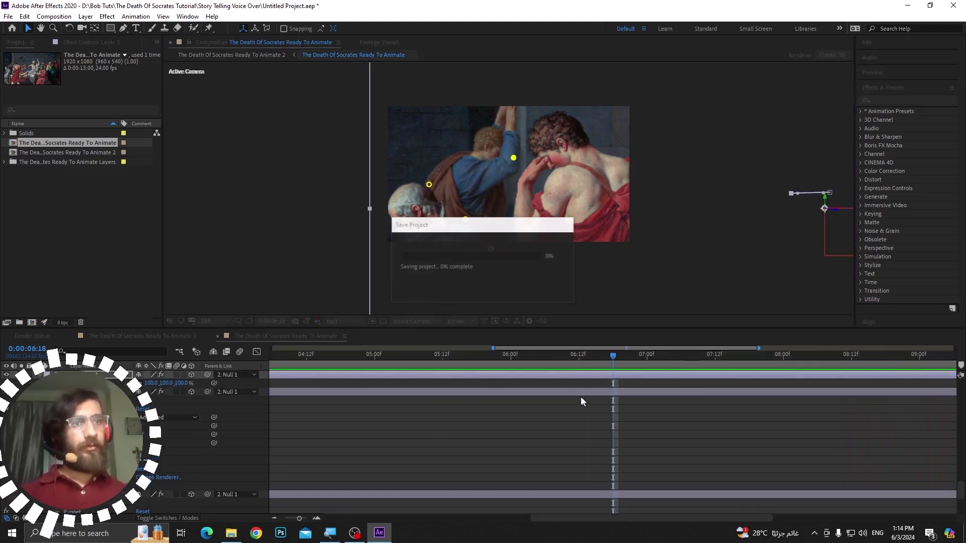
Step: Shift Layer 4's puppet pin position keyframes earlier so the last ones sit at 0:00:04:10, and preview the timing from 0:00:01:07
left_click_drag(298, 519, 249, 527)
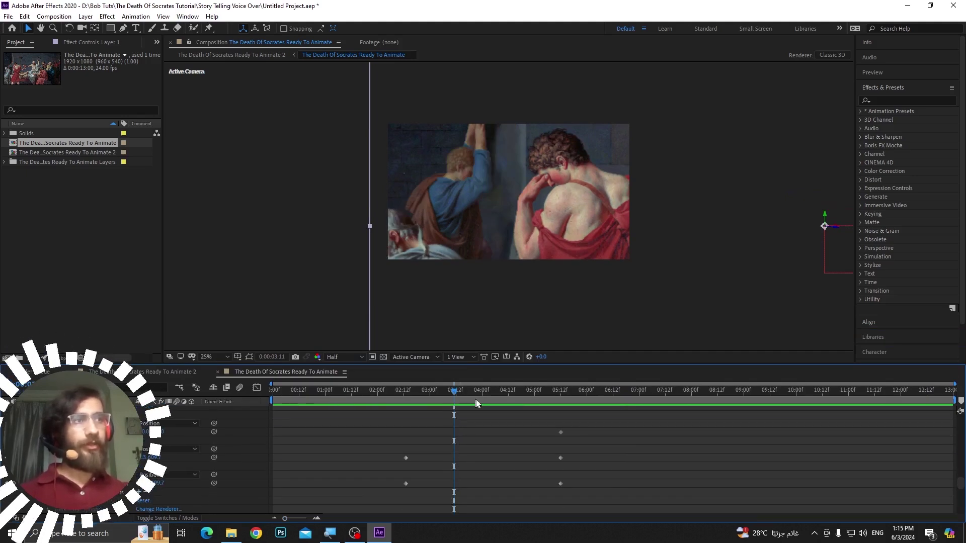
left_click_drag(453, 394, 550, 498)
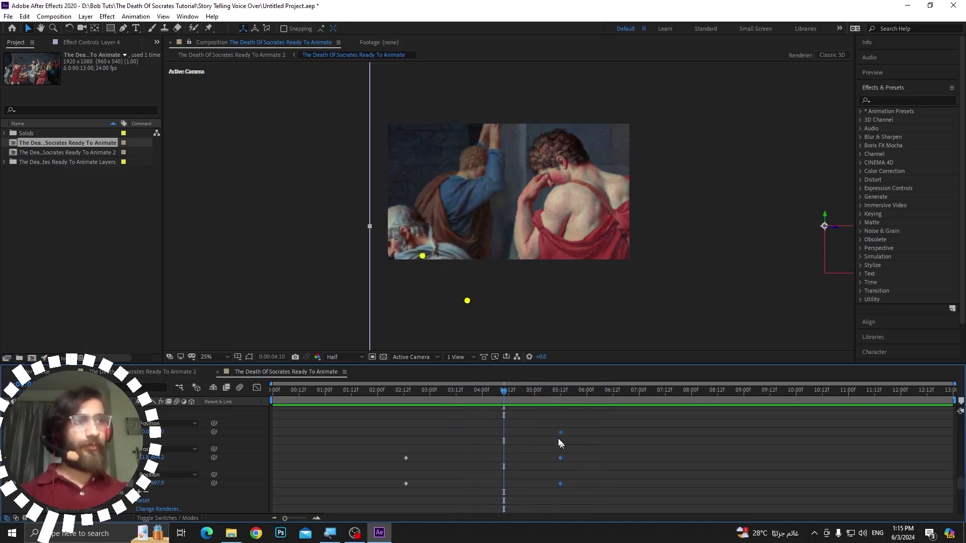
left_click_drag(590, 432, 469, 409)
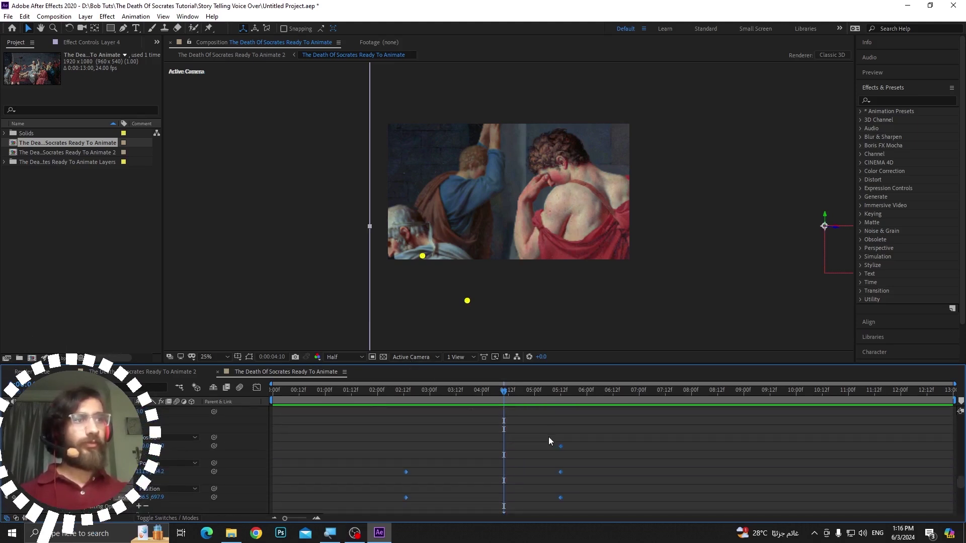
left_click_drag(559, 447, 502, 452)
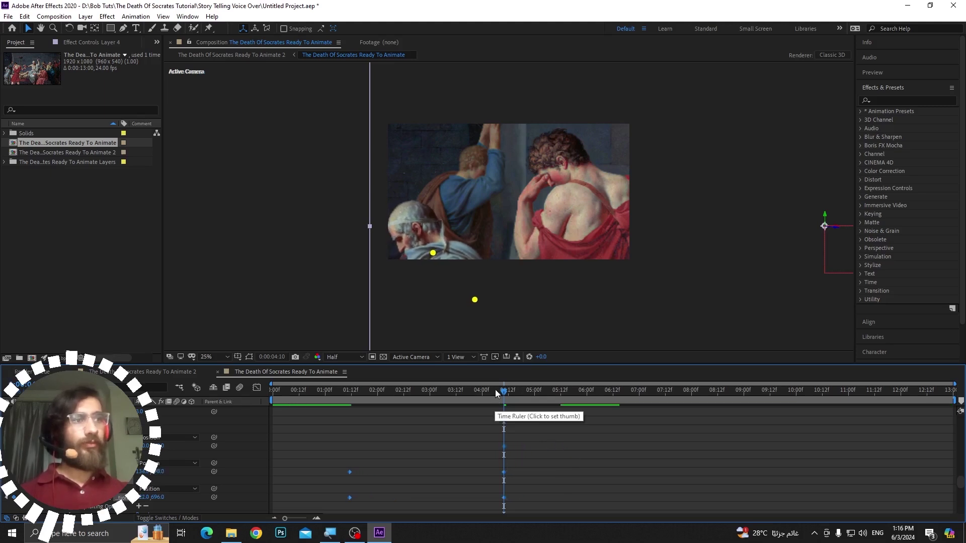
left_click_drag(504, 392, 340, 444)
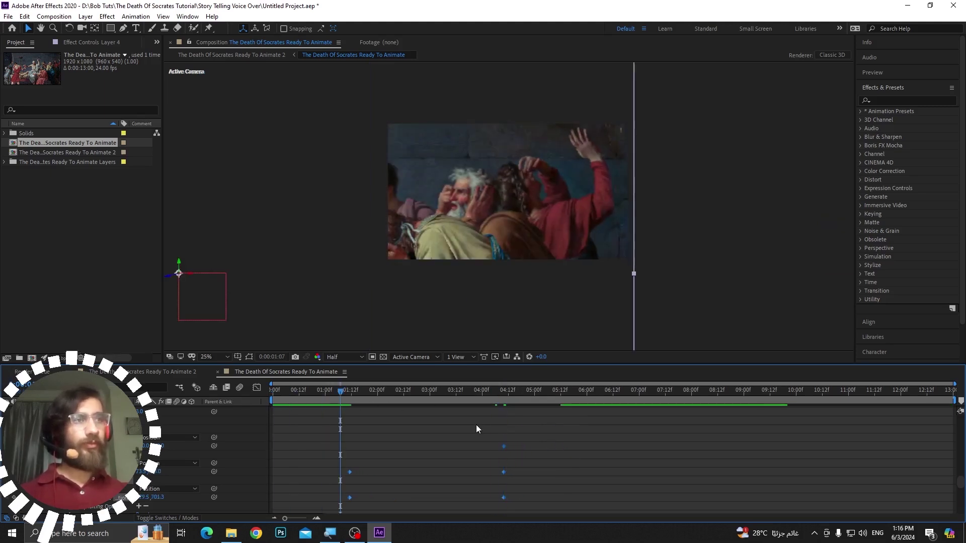
key("space")
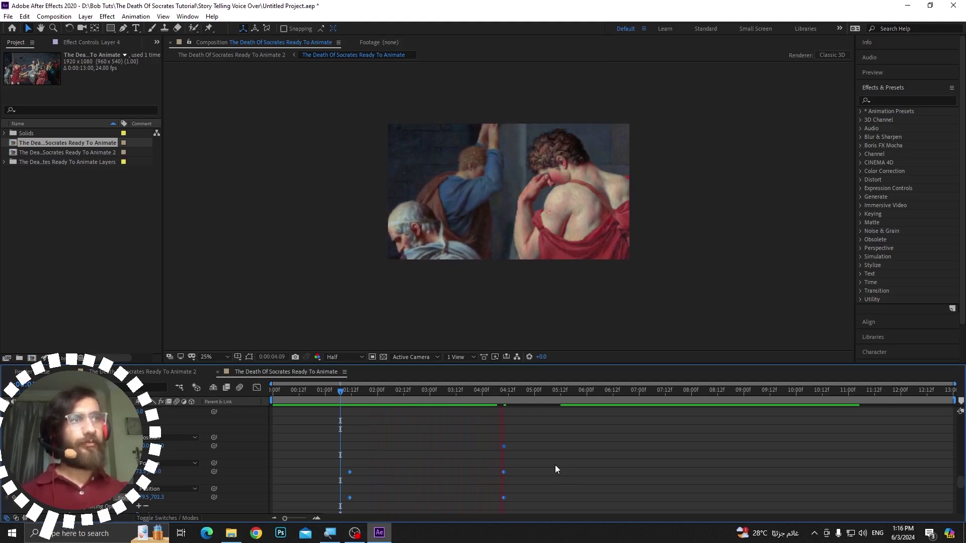
key("space")
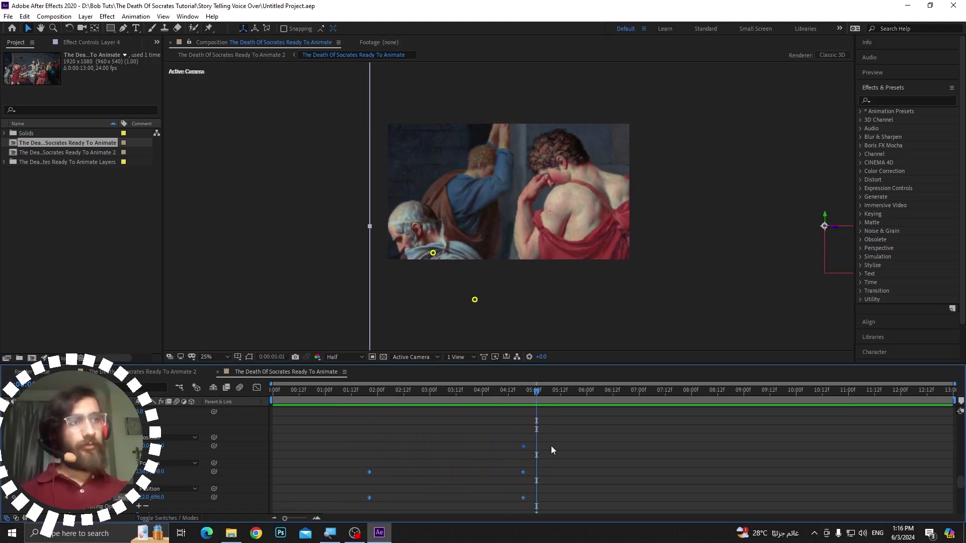
Step: Select the ending position keyframes of Layer 4's puppet pins and look through the other layers' puppet pin keyframes in the timeline
left_click_drag(550, 426, 513, 514)
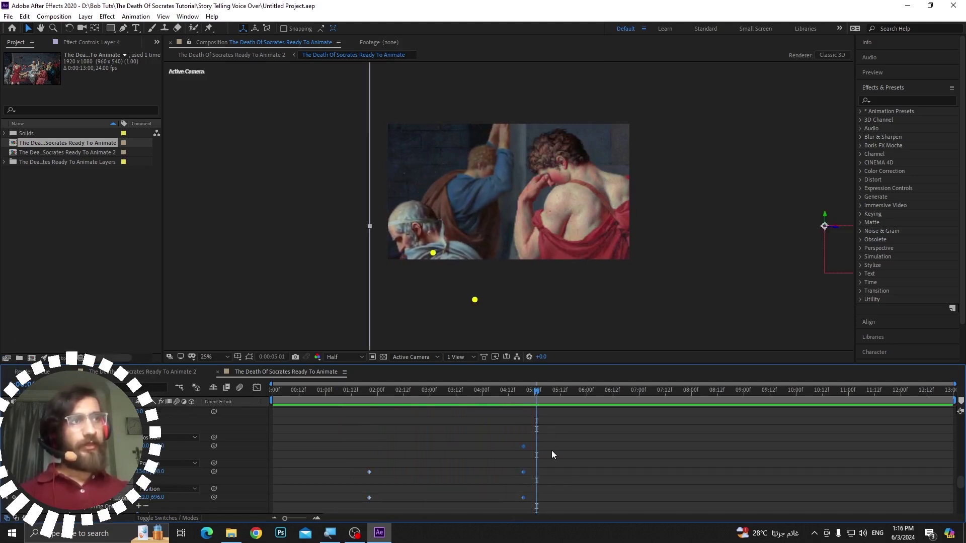
scroll(551, 451, "down", 6)
scroll(551, 451, "up", 2)
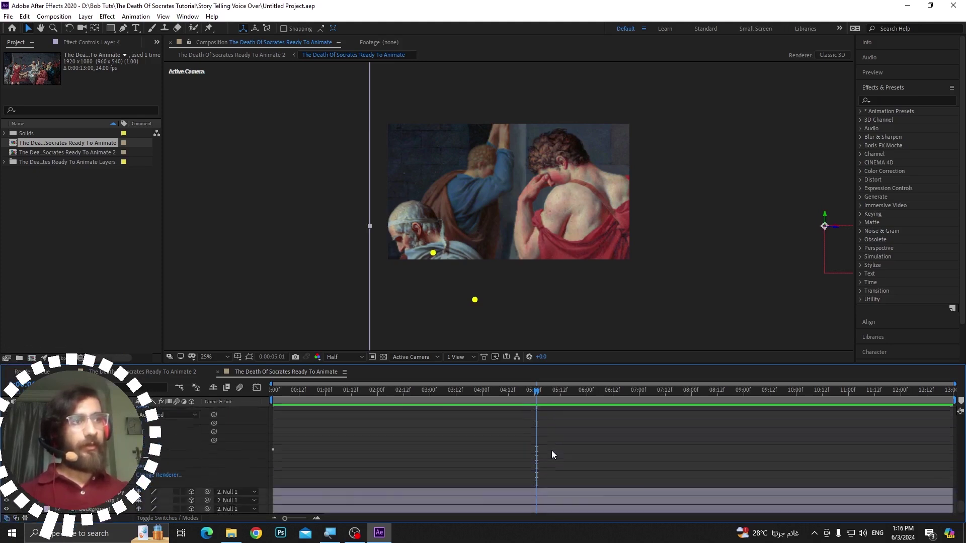
scroll(552, 451, "down", 5)
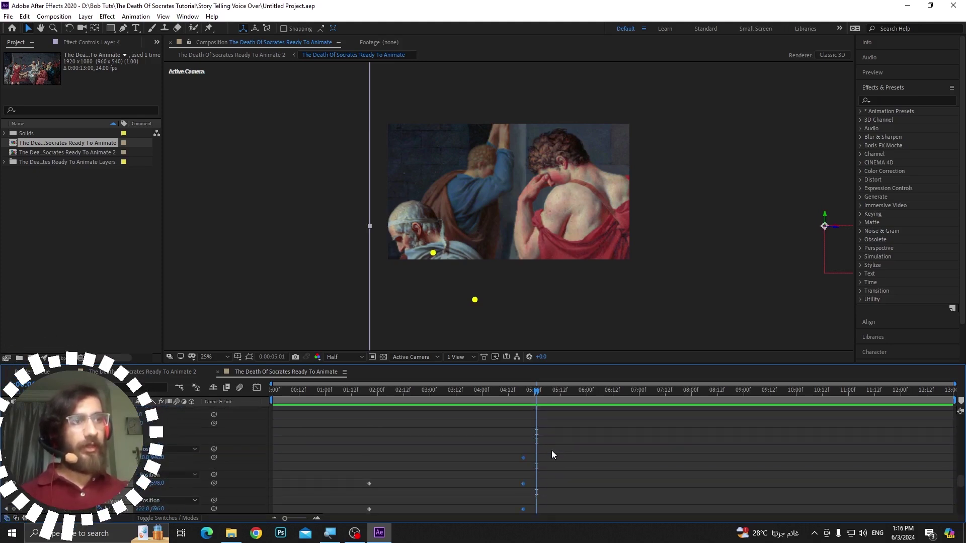
scroll(551, 451, "up", 5)
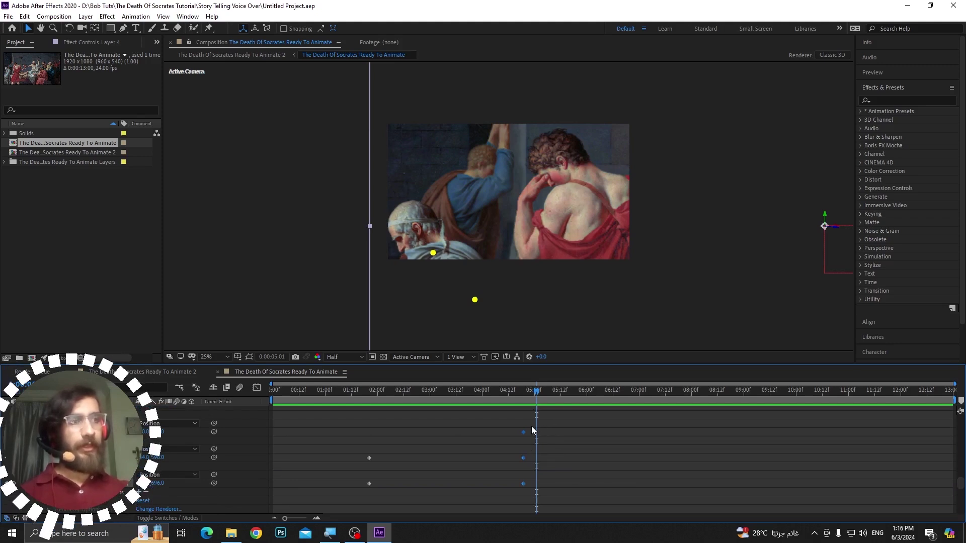
scroll(455, 460, "down", 4)
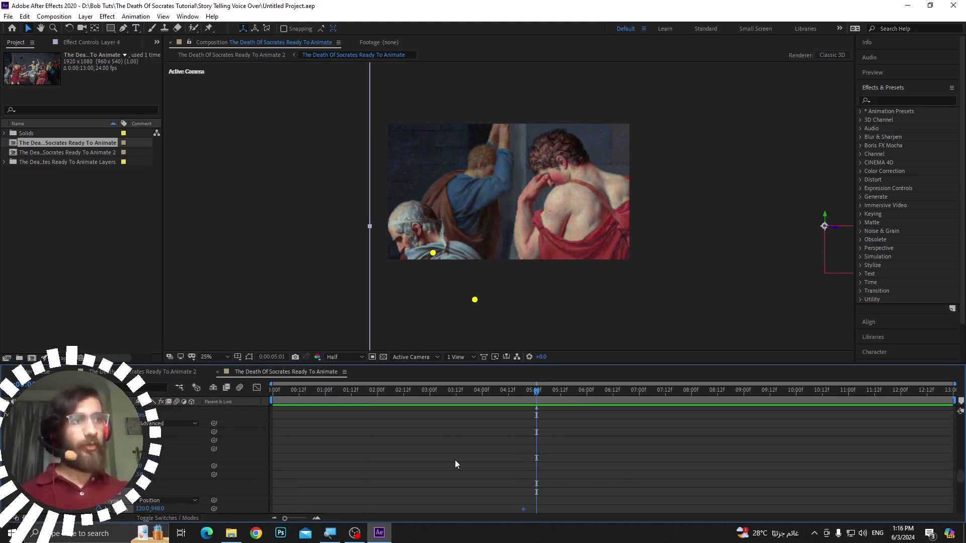
scroll(455, 460, "up", 4)
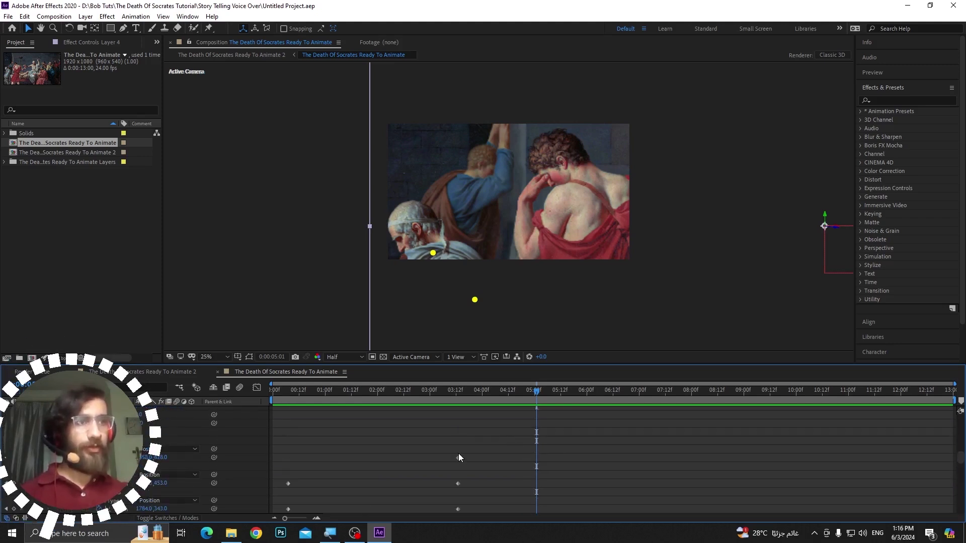
Step: Move the ending puppet pin keyframes of Layer 3, the man in blue, to about 0:00:07:01 and save the project
scroll(458, 457, "up", 5)
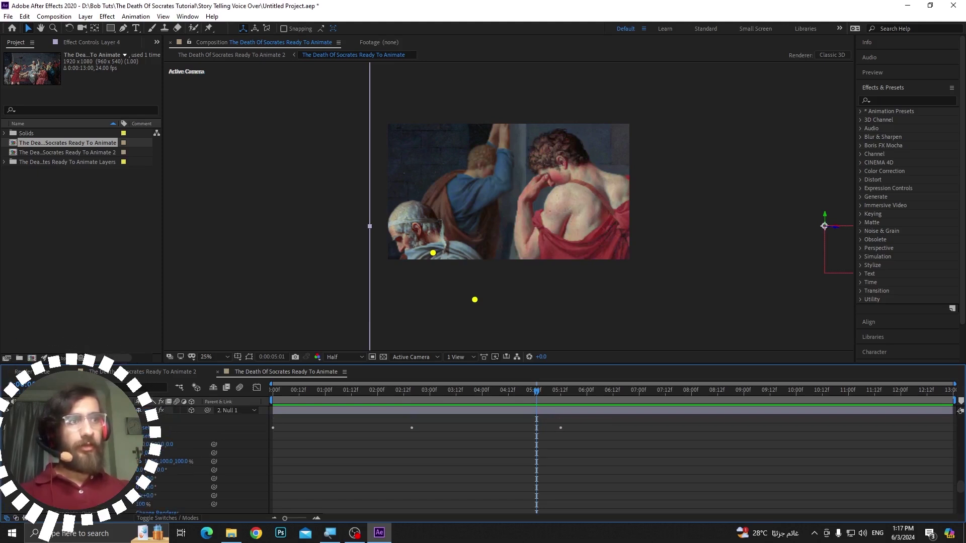
scroll(455, 459, "up", 2)
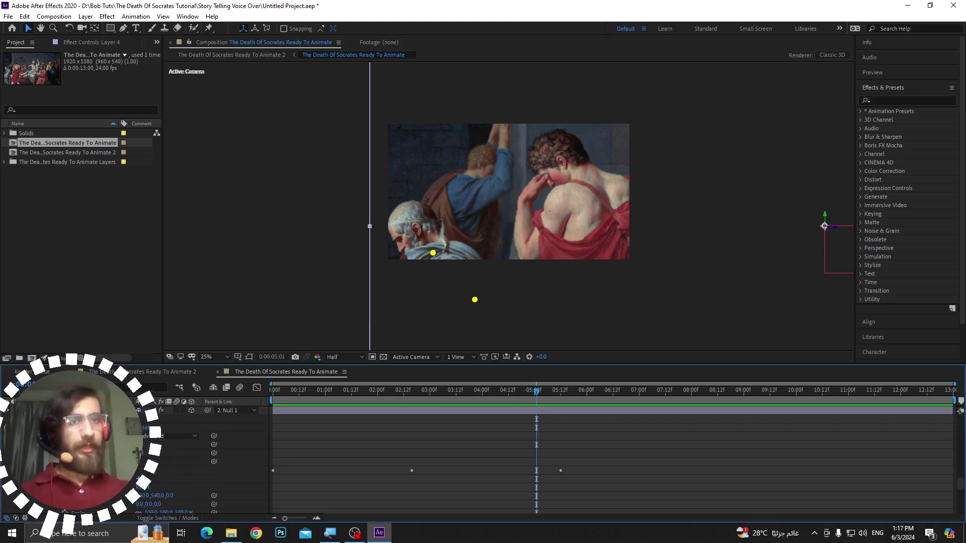
scroll(611, 460, "down", 1)
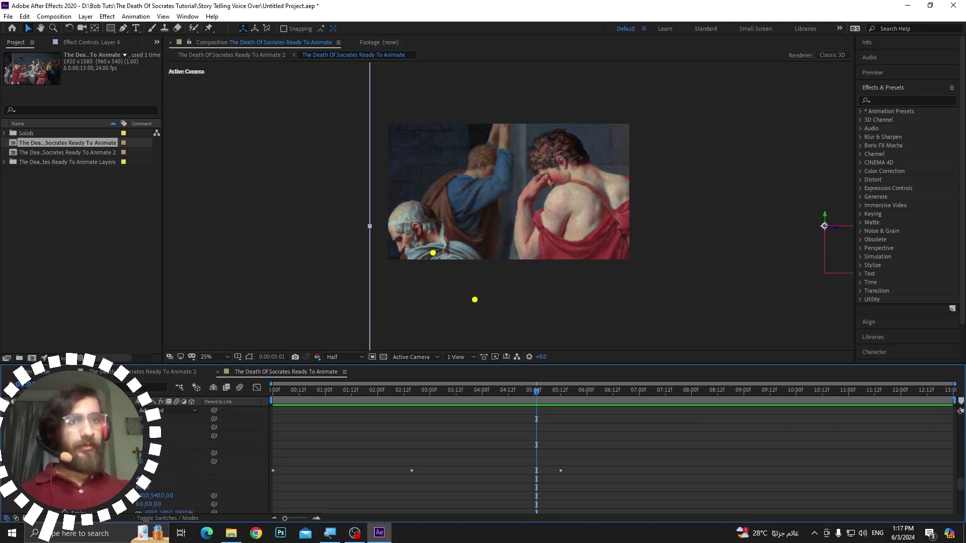
scroll(611, 460, "up", 2)
key("ctrl+s")
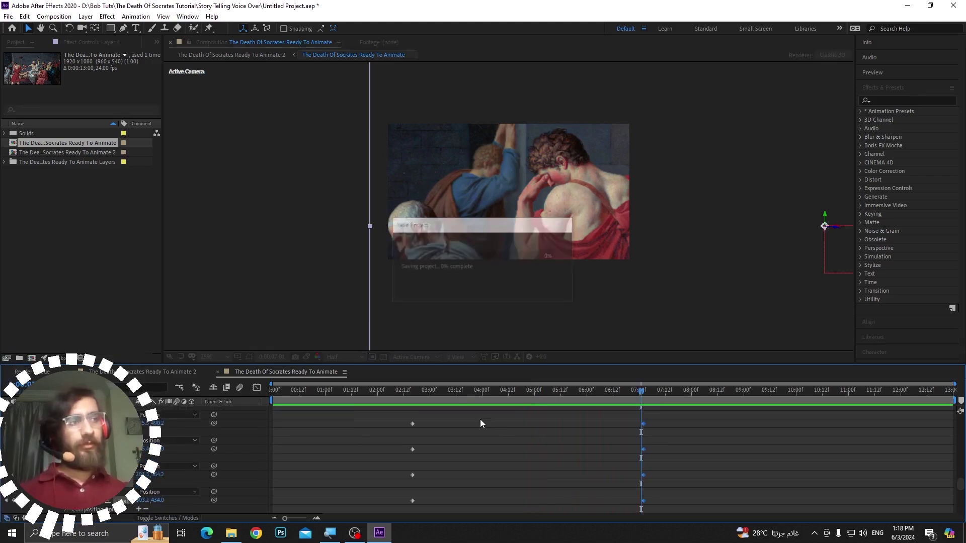
Step: Select Layer 5 and move its puppet pin position keyframes to 0:00:07:01 as the ending pose of the man in red
scroll(146, 441, "down", 1)
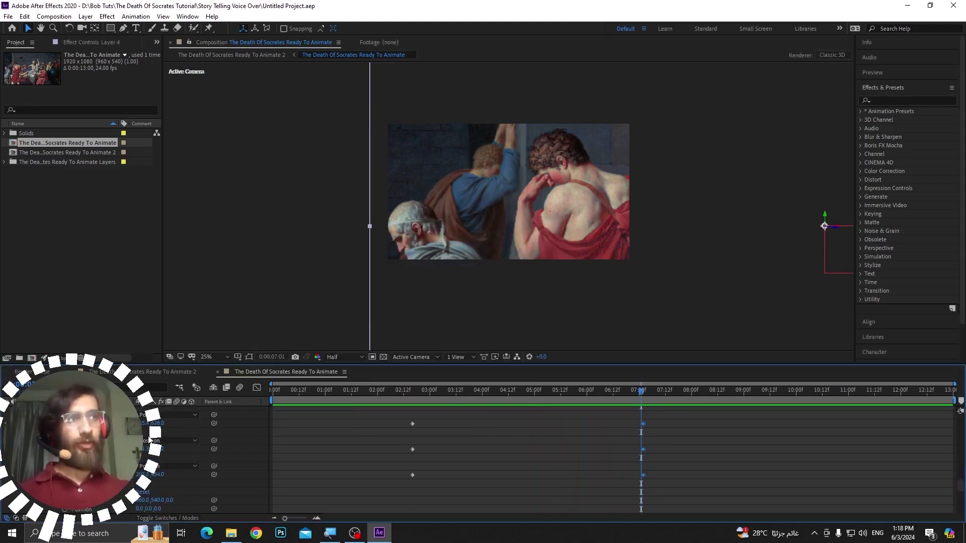
scroll(143, 461, "down", 2)
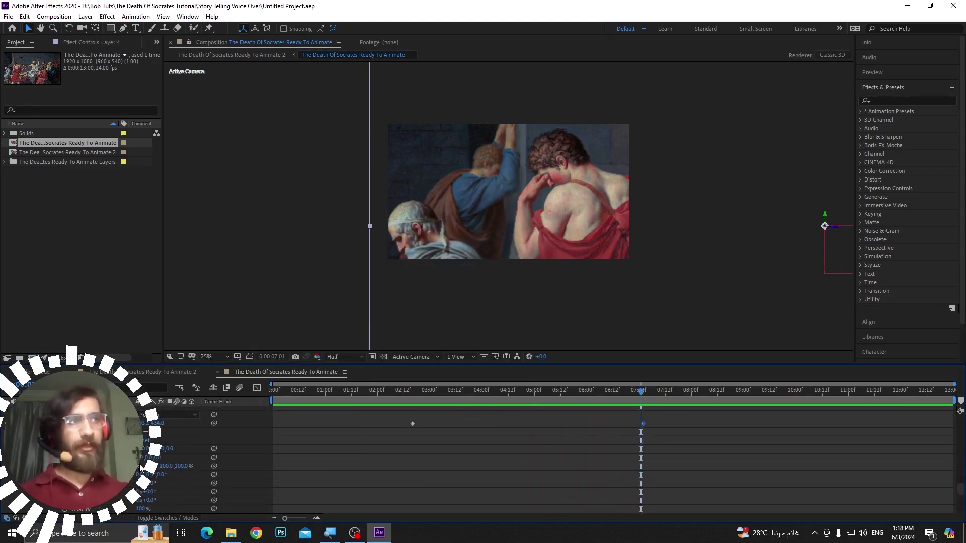
scroll(140, 469, "down", 3)
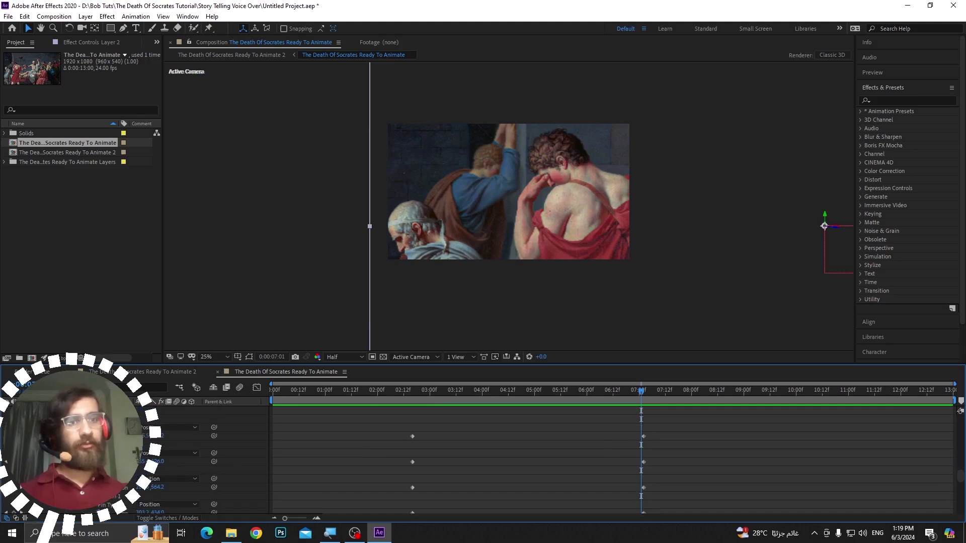
scroll(141, 469, "down", 4)
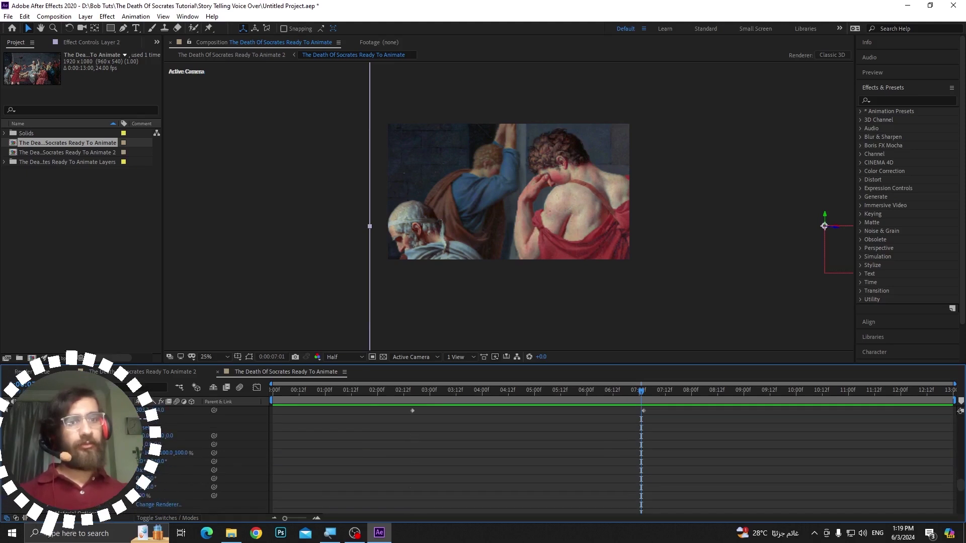
scroll(141, 469, "down", 2)
left_click(90, 496)
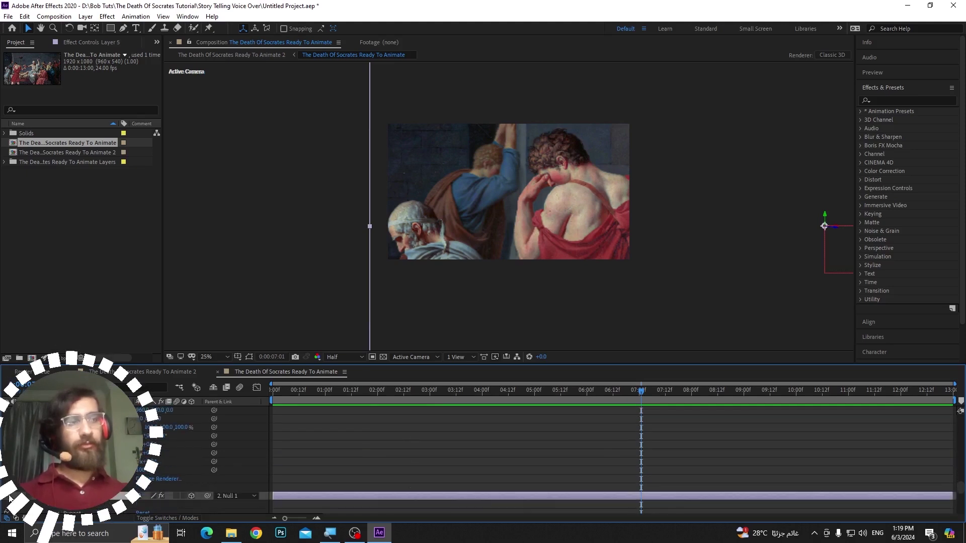
scroll(340, 478, "down", 2)
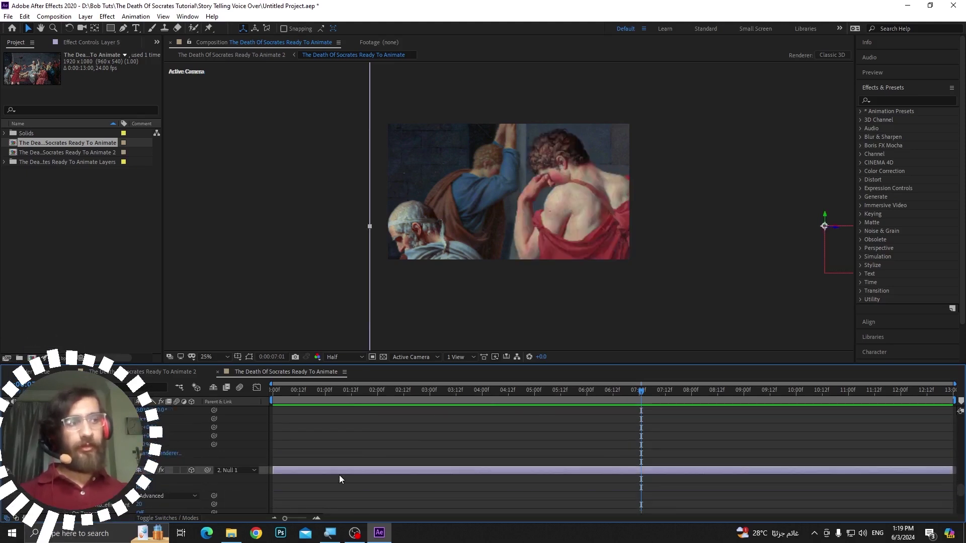
scroll(339, 475, "down", 4)
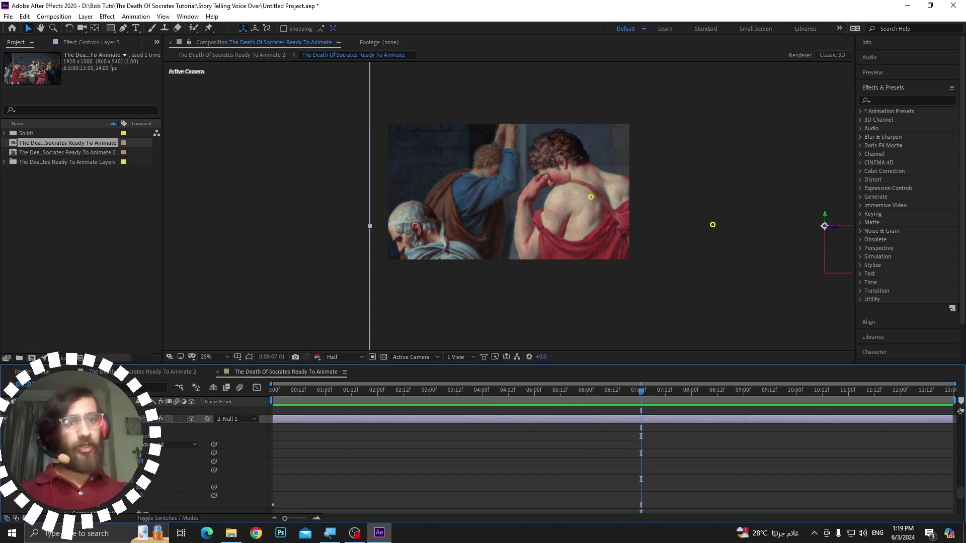
left_click_drag(290, 451, 520, 443)
scroll(274, 429, "up", 4)
left_click_drag(626, 440, 623, 441)
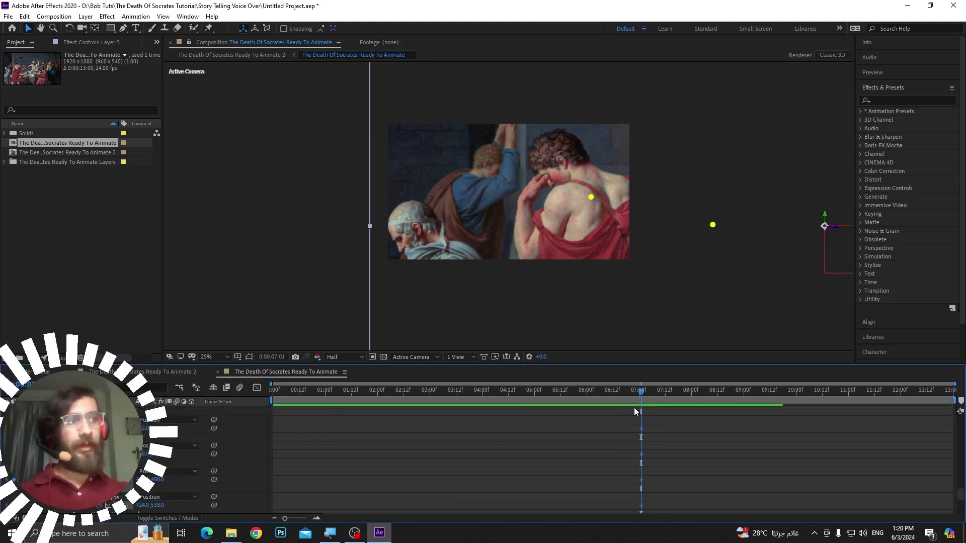
mouse_move(634, 391)
left_mouse_down()
mouse_move(617, 393)
mouse_move(665, 398)
mouse_move(642, 402)
left_mouse_up()
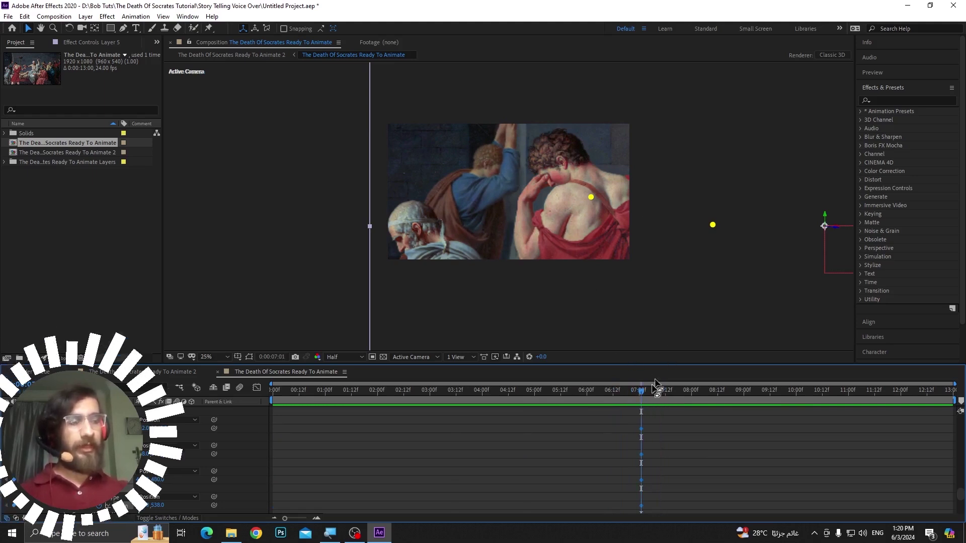
Step: At 0:00:02:19, shift Layer 5's puppet pins left to set the starting pose of the man in red, and preview the motion
left_click_drag(642, 397, 418, 430)
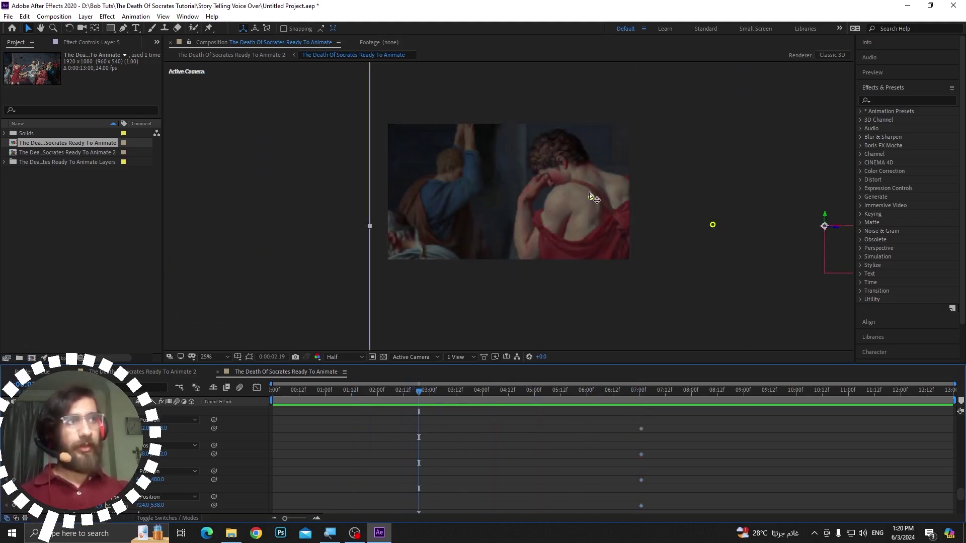
left_click_drag(589, 194, 553, 198)
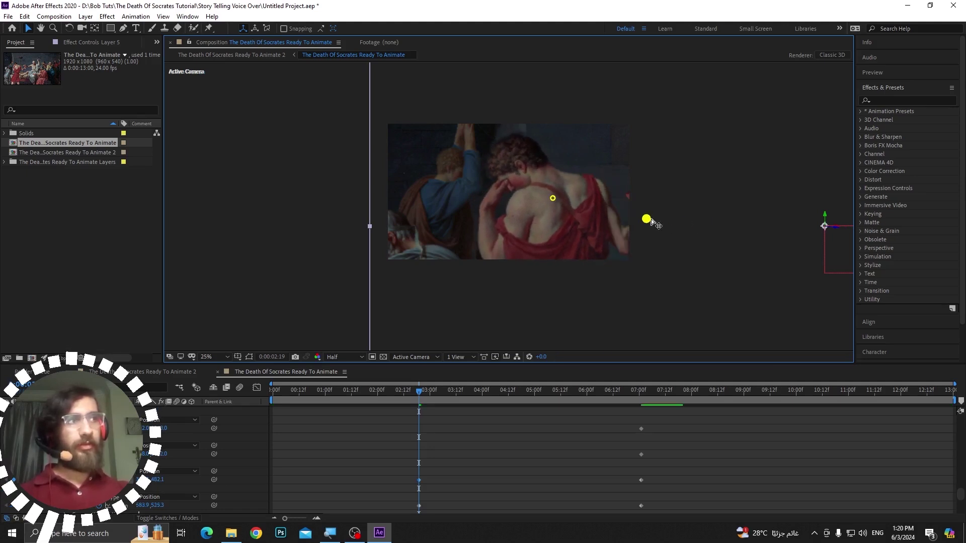
left_click_drag(653, 222, 678, 204)
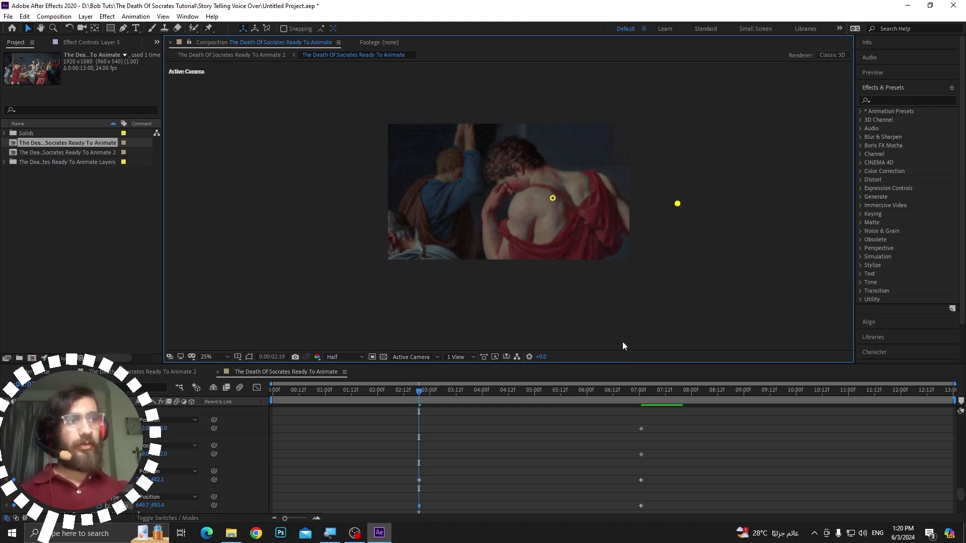
key("space")
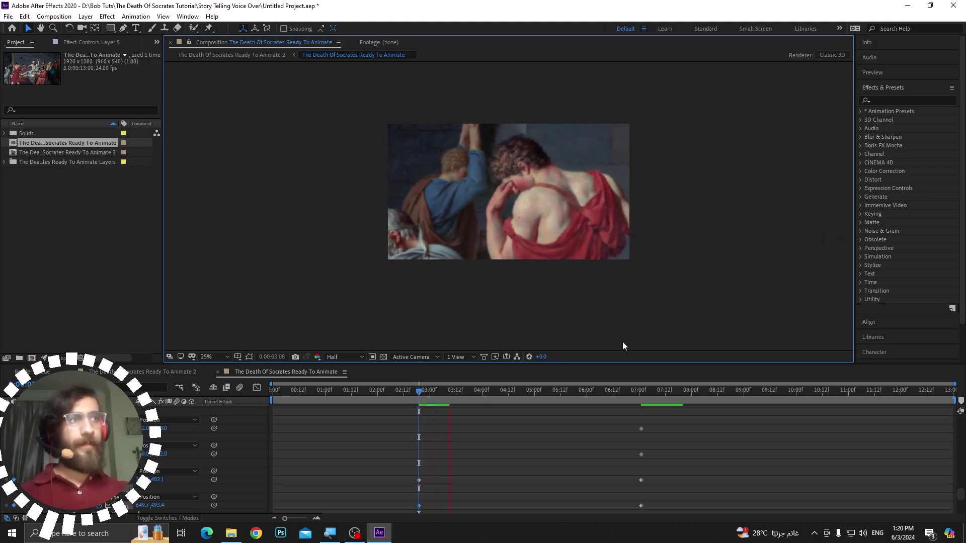
Step: Shift Layer 5's puppet pin keyframes earlier to about 0:00:02:01 and 0:00:06:07, preview the timing, and save the project
left_click_drag(658, 405, 418, 448)
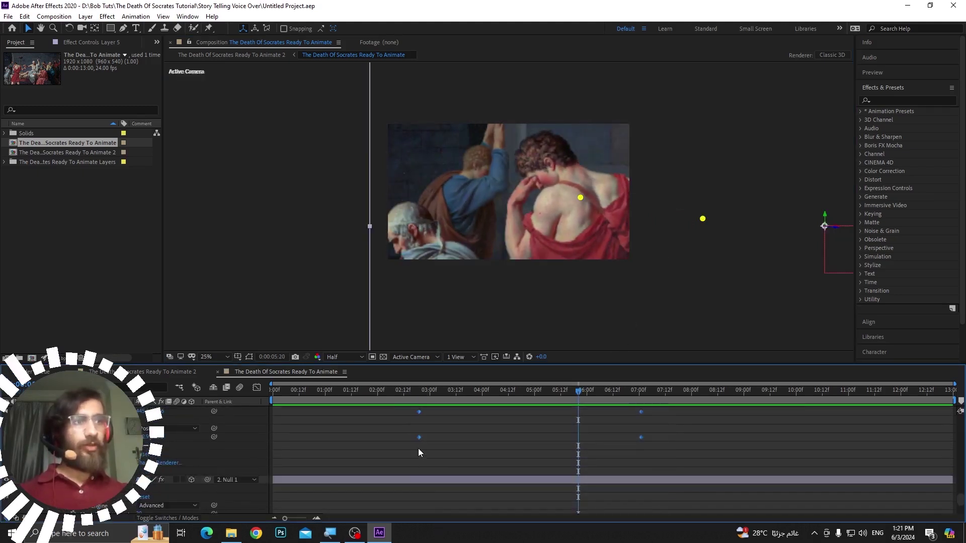
left_click_drag(641, 437, 602, 441)
left_click_drag(566, 391, 385, 409)
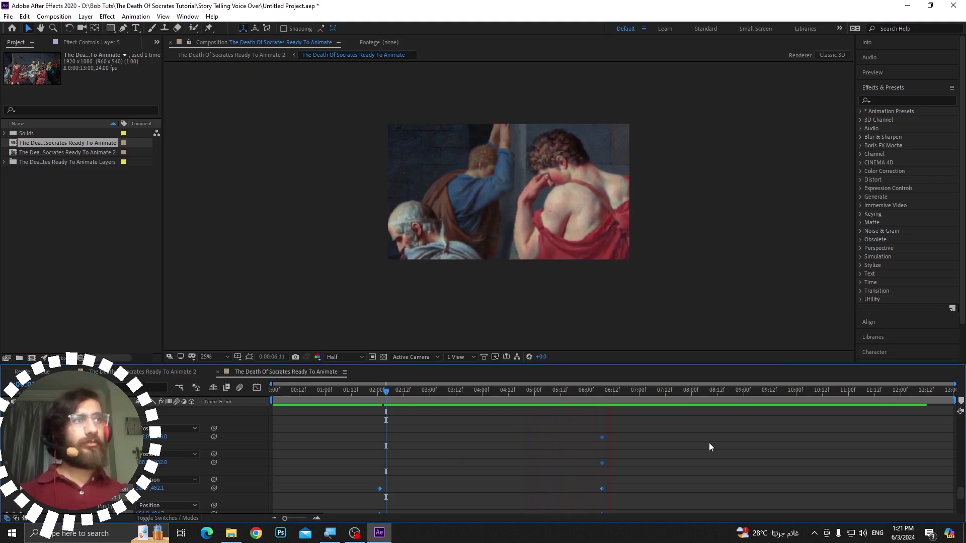
key("ctrl+s")
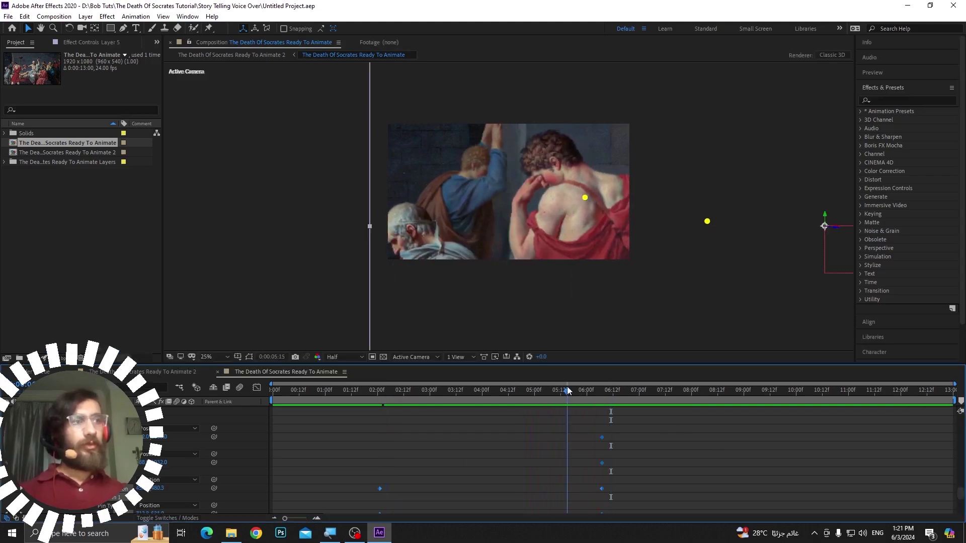
Step: Add an opacity keyframe to the Transition layer at 0:00:04:12 to start a second fade
left_click_drag(620, 397, 522, 437)
scroll(490, 482, "down", 5)
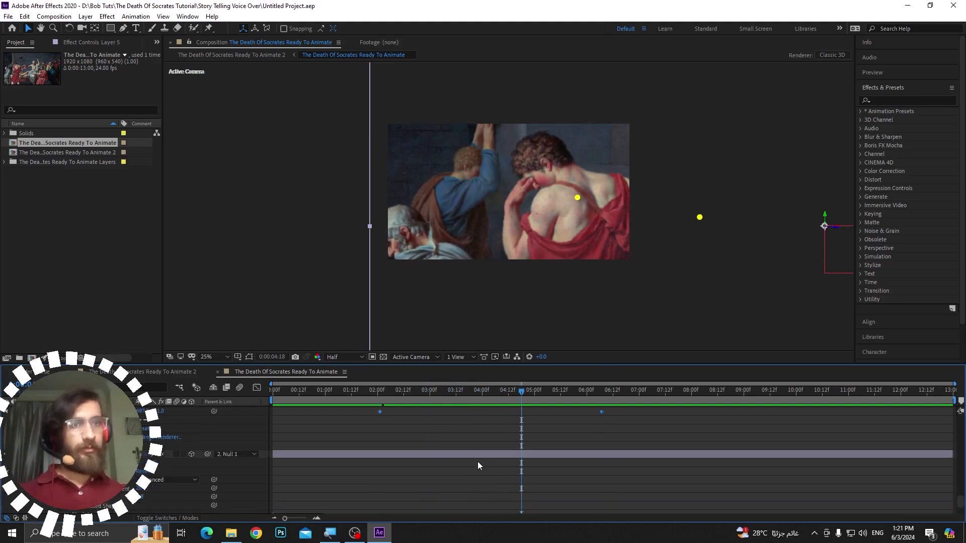
scroll(478, 461, "down", 5)
scroll(437, 458, "up", 5)
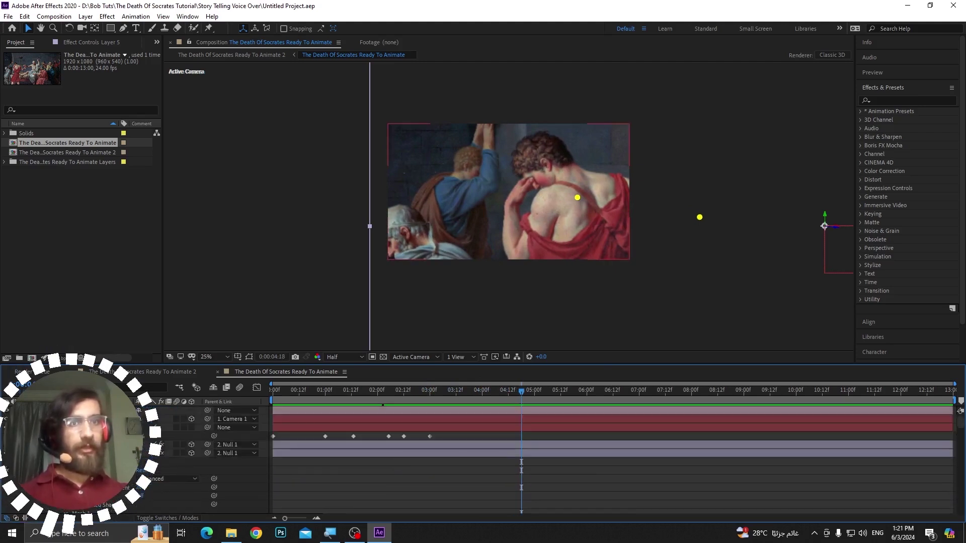
left_click(577, 197)
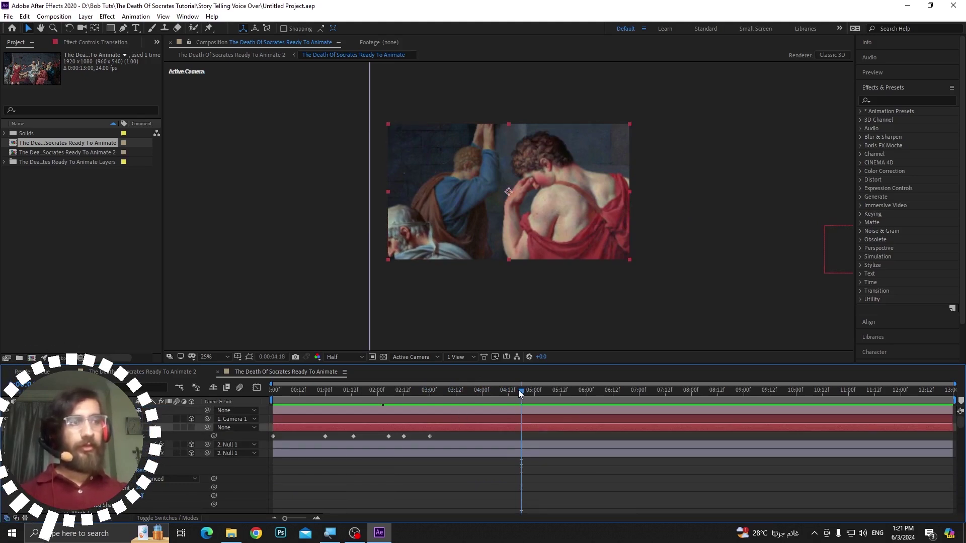
left_click_drag(520, 391, 561, 399)
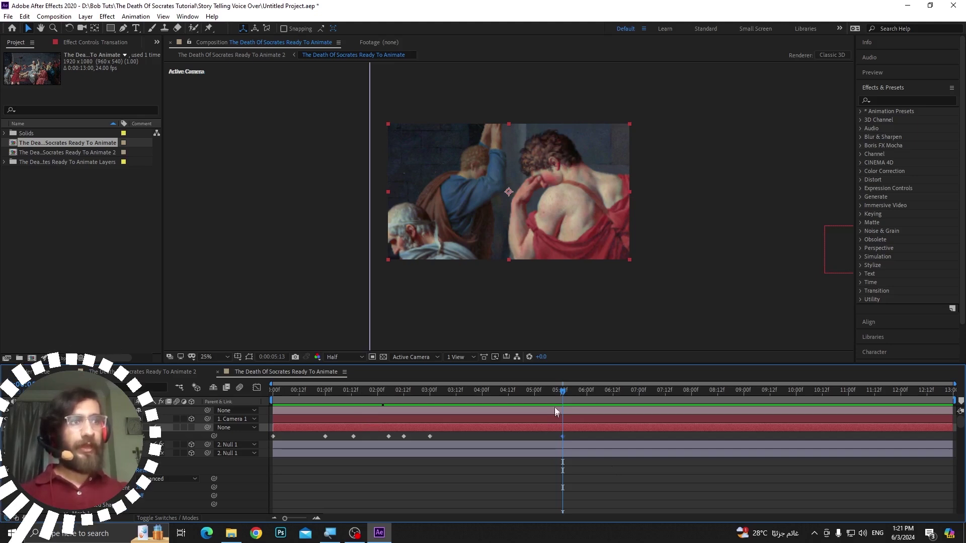
mouse_move(558, 392)
left_mouse_down()
mouse_move(402, 419)
mouse_move(502, 431)
mouse_move(410, 443)
mouse_move(449, 450)
mouse_move(520, 457)
mouse_move(416, 445)
mouse_move(546, 437)
mouse_move(500, 439)
mouse_move(508, 437)
left_mouse_up()
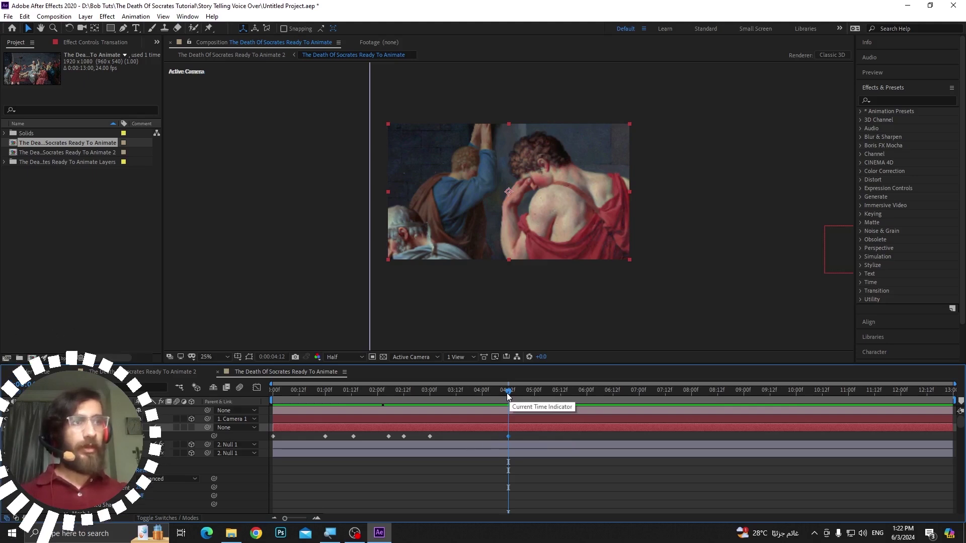
Step: At 0:00:06:00, raise the Transition layer's opacity until the frame is fully black, and preview the composition from the start
left_click_drag(508, 393, 584, 408)
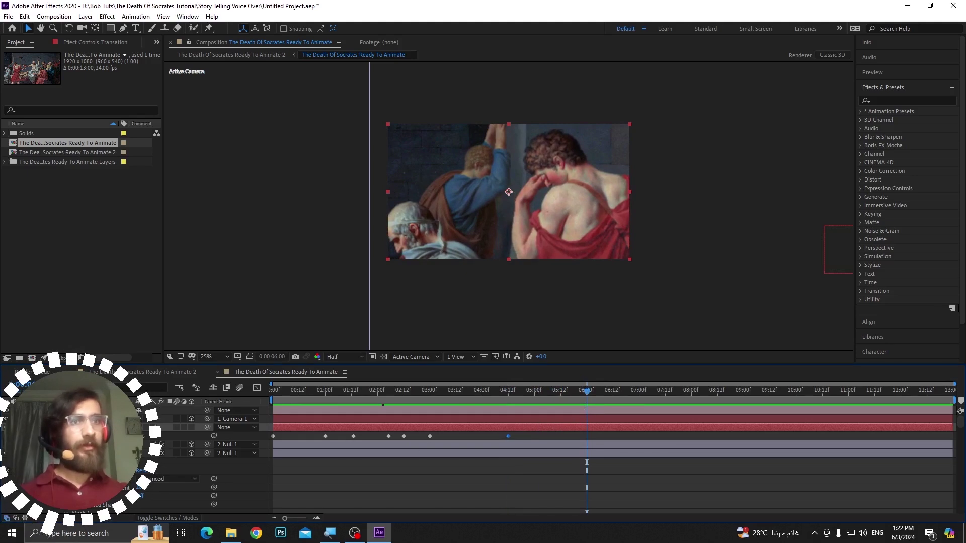
left_click_drag(139, 437, 160, 436)
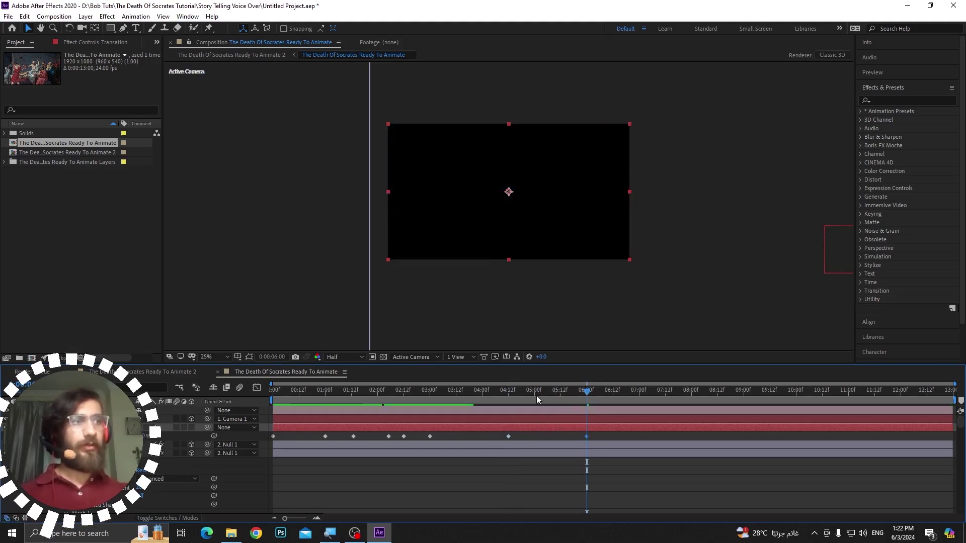
left_click_drag(534, 396, 261, 403)
key("space")
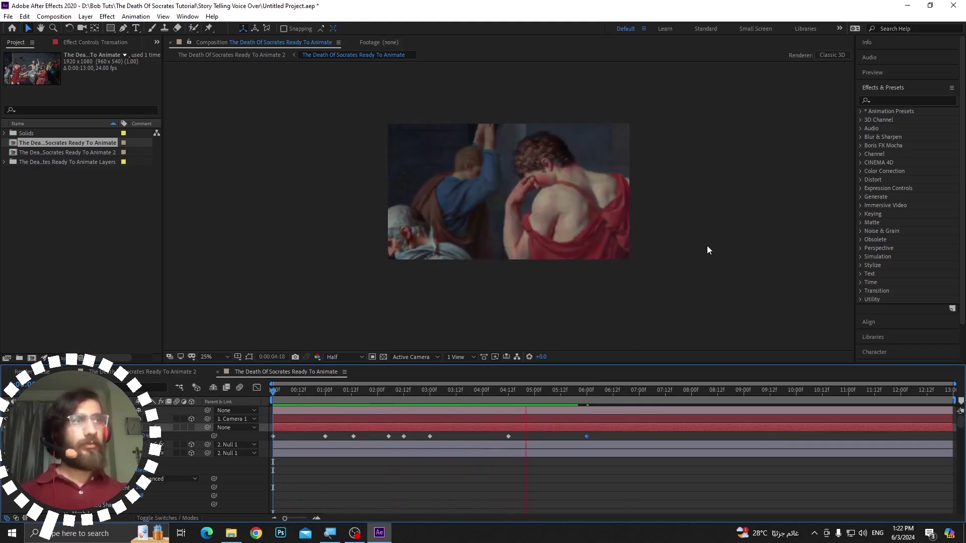
key("space")
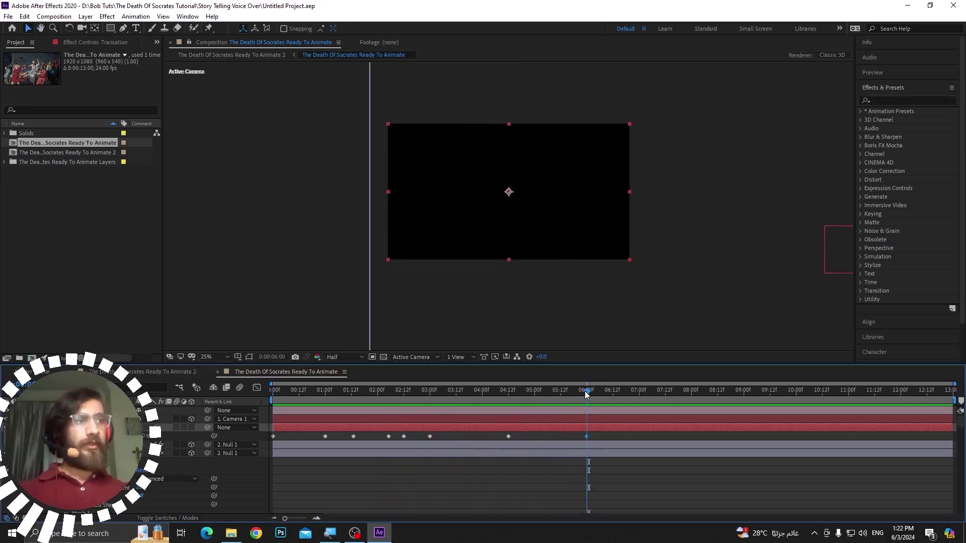
Step: At 0:00:07:00, lower the Transition layer's opacity to bring the picture back from black, and save the project
left_click_drag(609, 395, 639, 411)
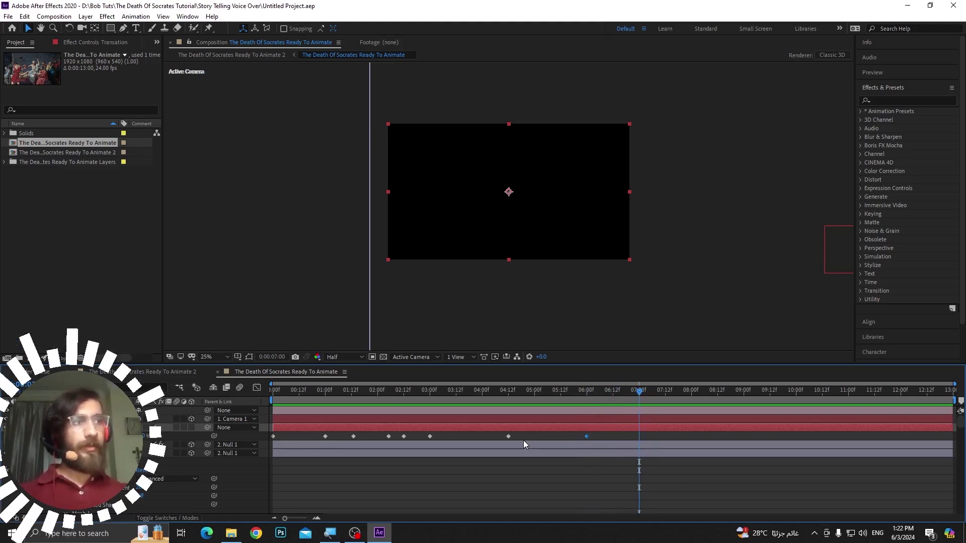
left_click(145, 436)
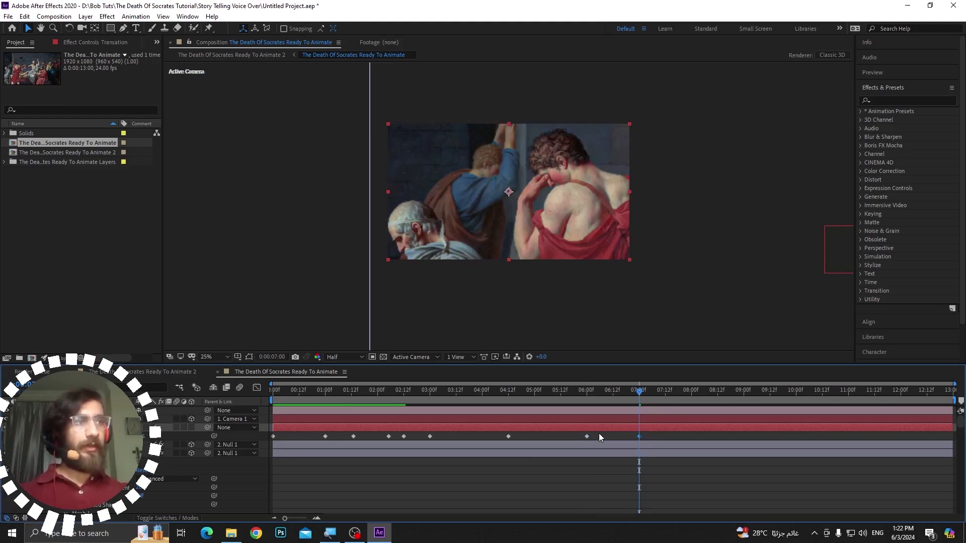
key("ctrl+s")
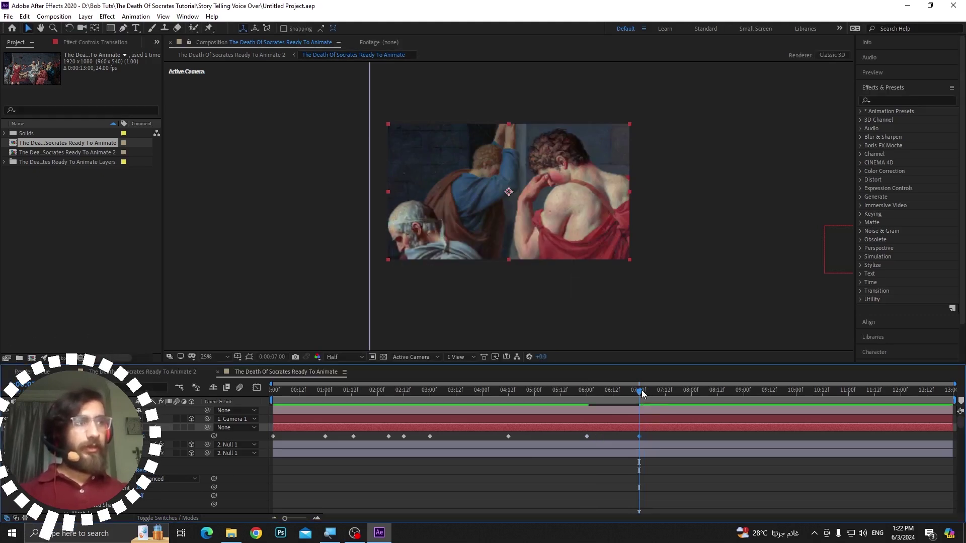
Step: Reveal Null 1's transform properties and add a position keyframe at 0:00:06:00, where the frame is fully black
left_click_drag(642, 393, 694, 403)
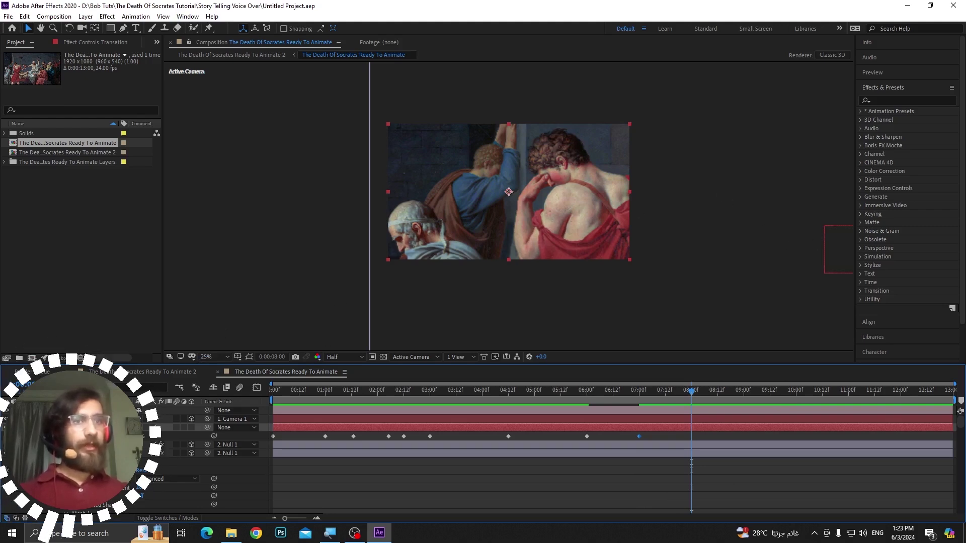
left_click(116, 419)
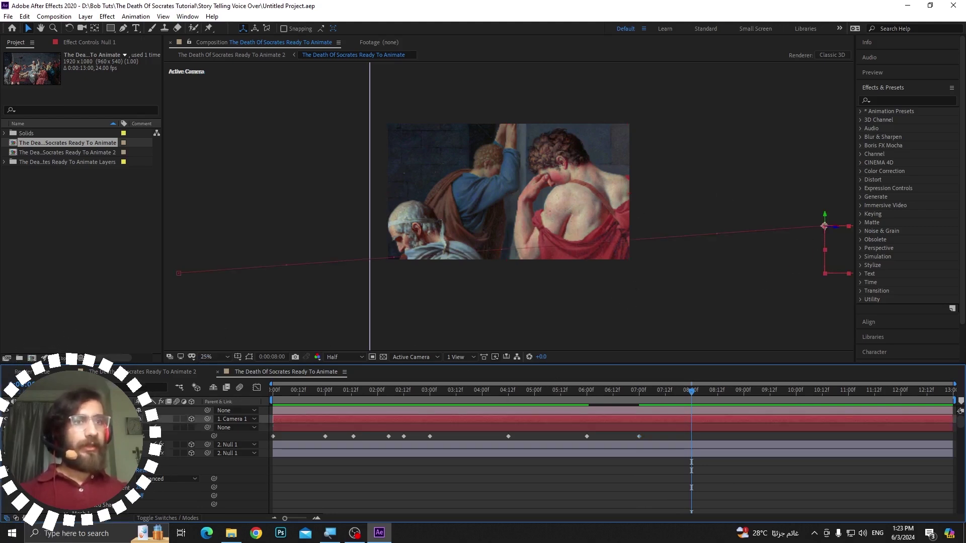
left_click(40, 419)
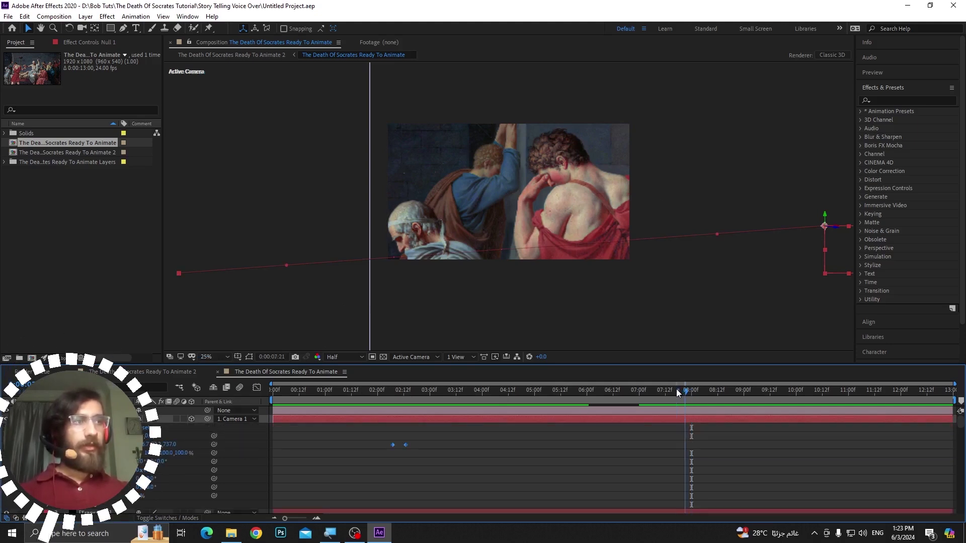
mouse_move(648, 391)
left_mouse_down()
mouse_move(563, 391)
mouse_move(692, 419)
mouse_move(515, 427)
mouse_move(587, 430)
left_mouse_up()
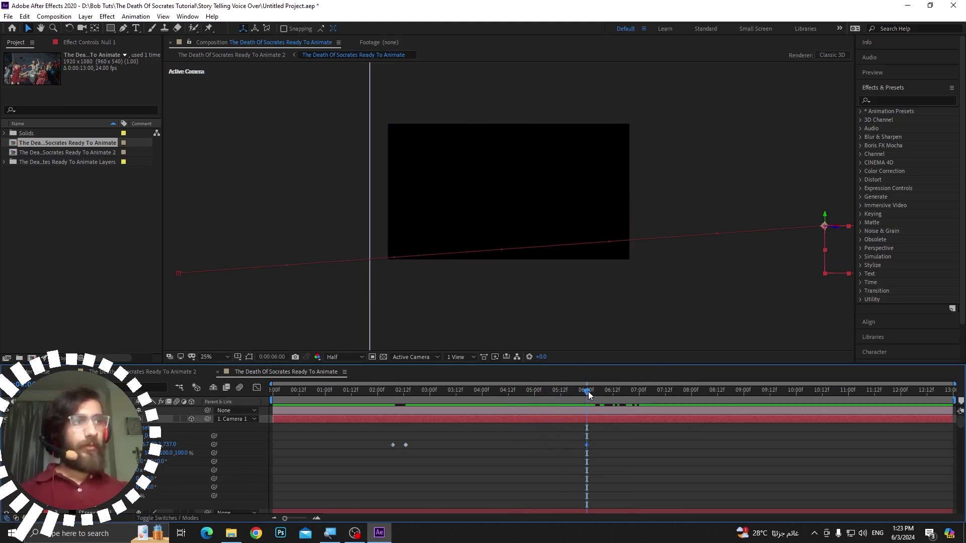
Step: At 0:00:06:12, move Null 1 to frame Socrates and the figures beside him, set its Z position to 859, and preview the move
left_click_drag(589, 393, 614, 396)
mouse_move(845, 244)
left_mouse_down()
mouse_move(624, 213)
mouse_move(529, 216)
mouse_move(503, 241)
mouse_move(490, 276)
mouse_move(459, 281)
mouse_move(455, 304)
mouse_move(412, 324)
mouse_move(417, 302)
left_mouse_up()
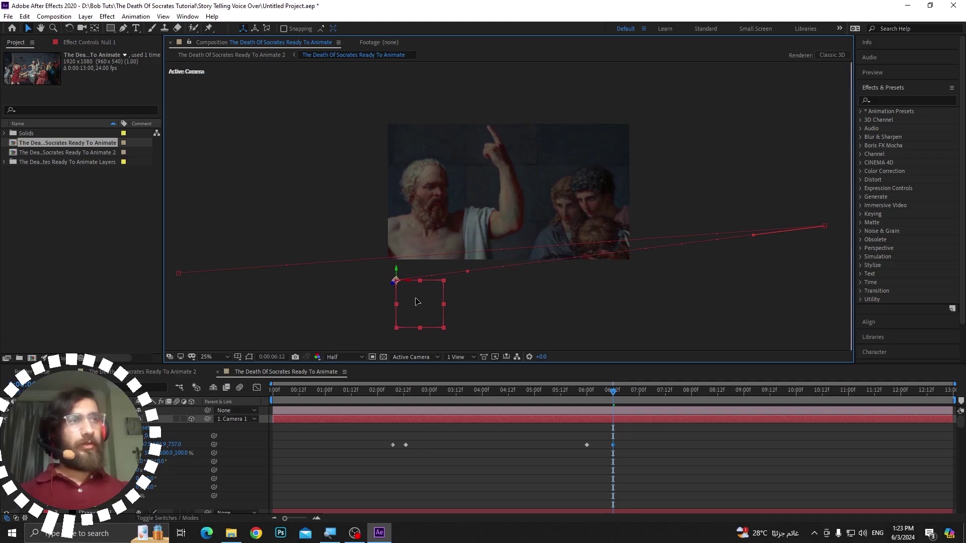
left_click_drag(416, 302, 419, 303)
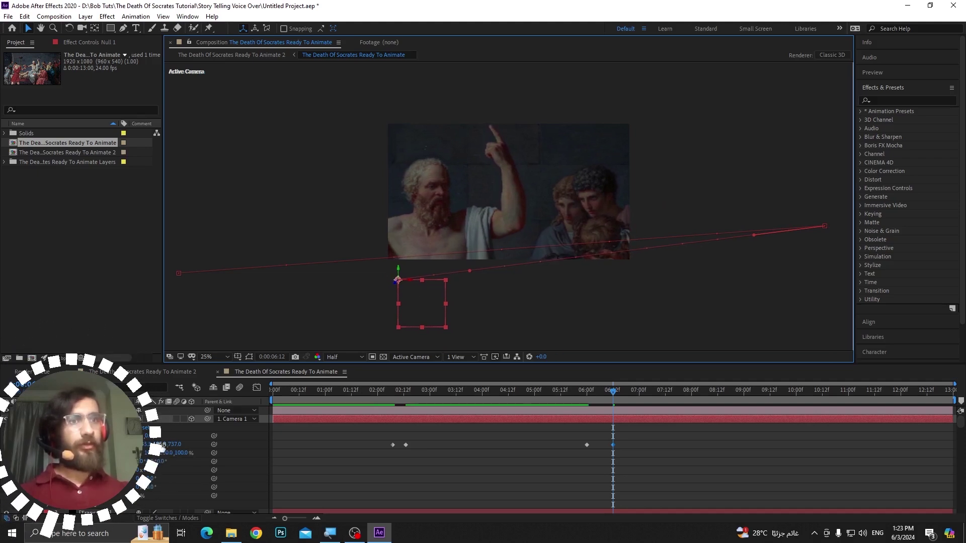
left_click_drag(168, 446, 229, 444)
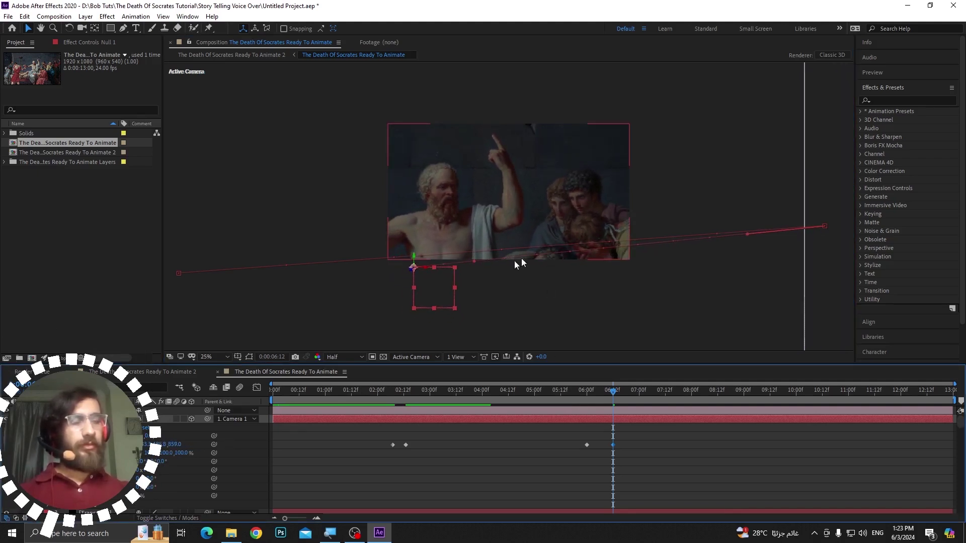
left_click(567, 395)
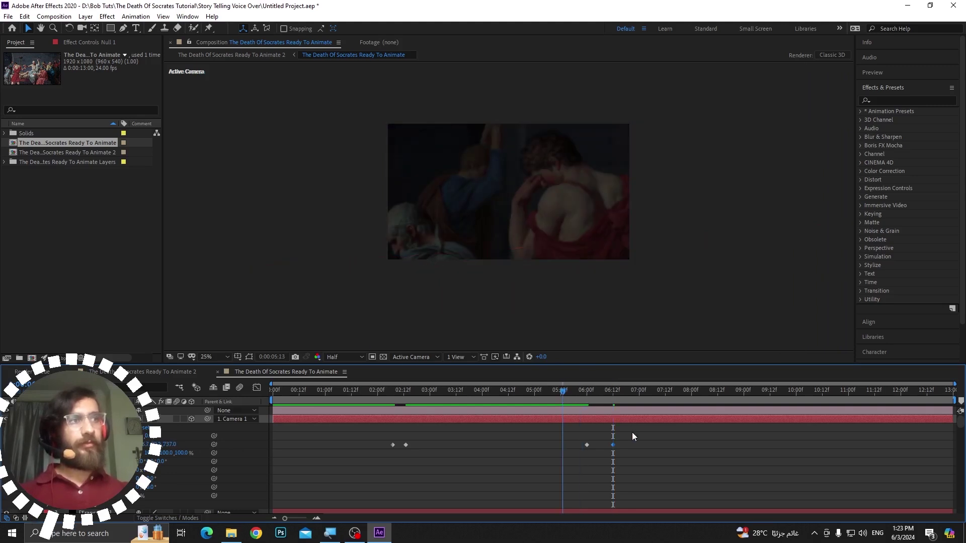
key("space")
key("space")
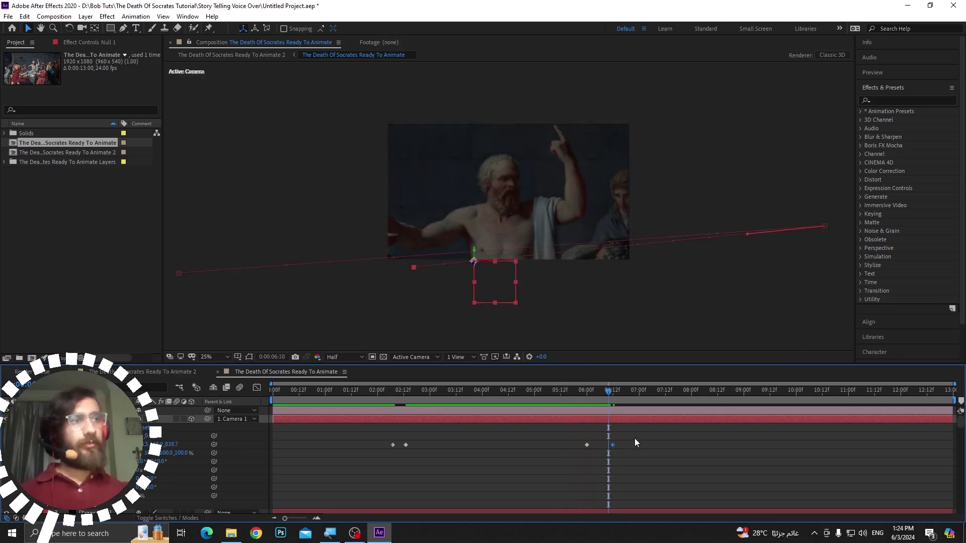
Step: Shift Null 1's last two position keyframes earlier to about 0:00:05:00 and 0:00:05:12, and preview the timing
left_click_drag(635, 438, 580, 447)
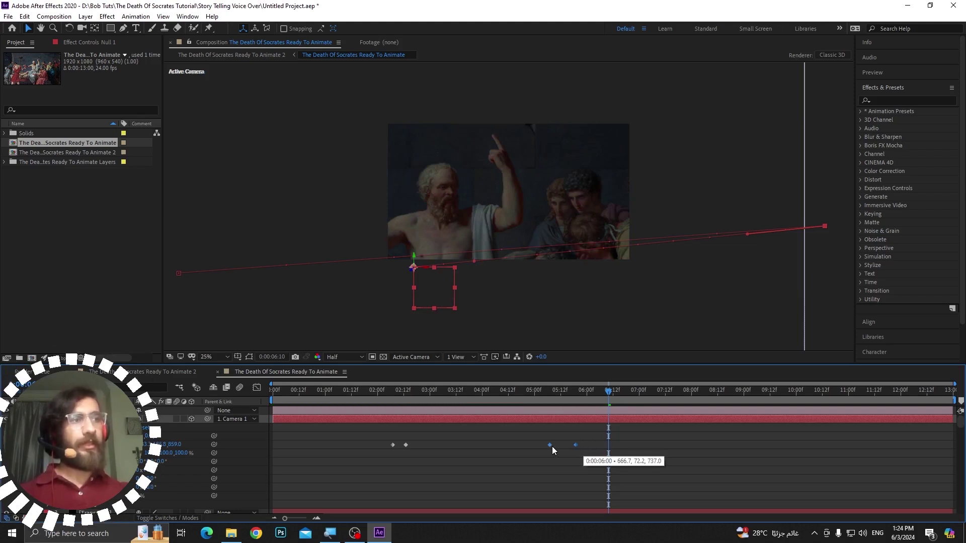
left_click(532, 399)
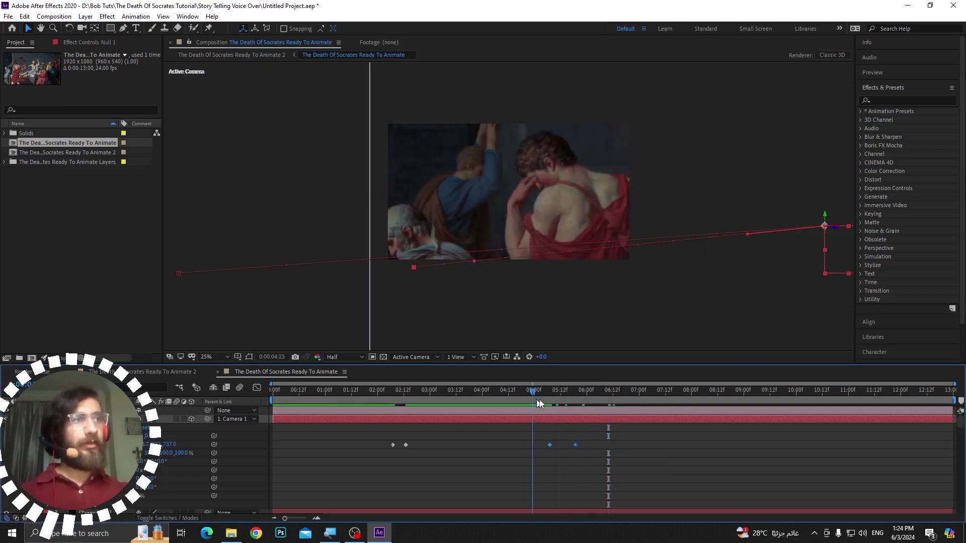
left_click_drag(538, 401, 605, 404)
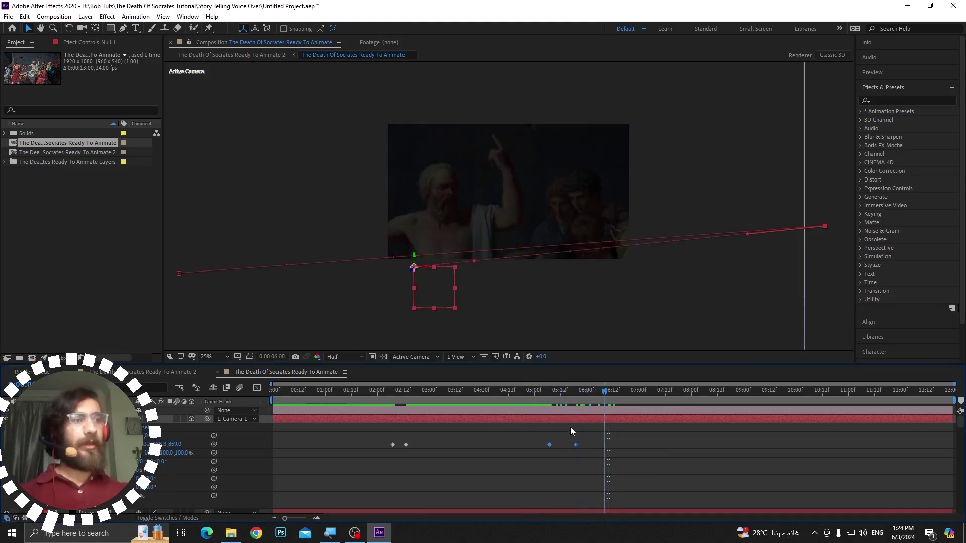
left_click_drag(550, 446, 535, 446)
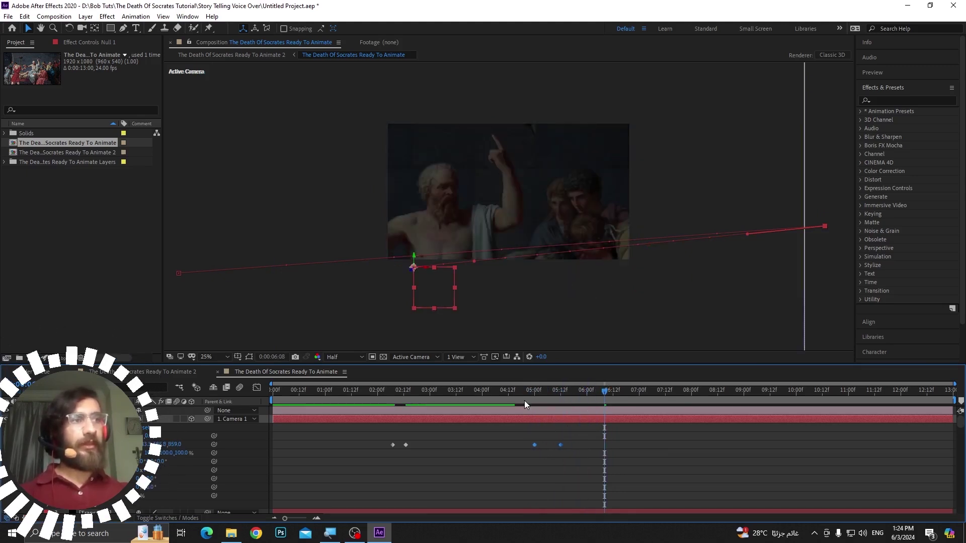
left_click(505, 389)
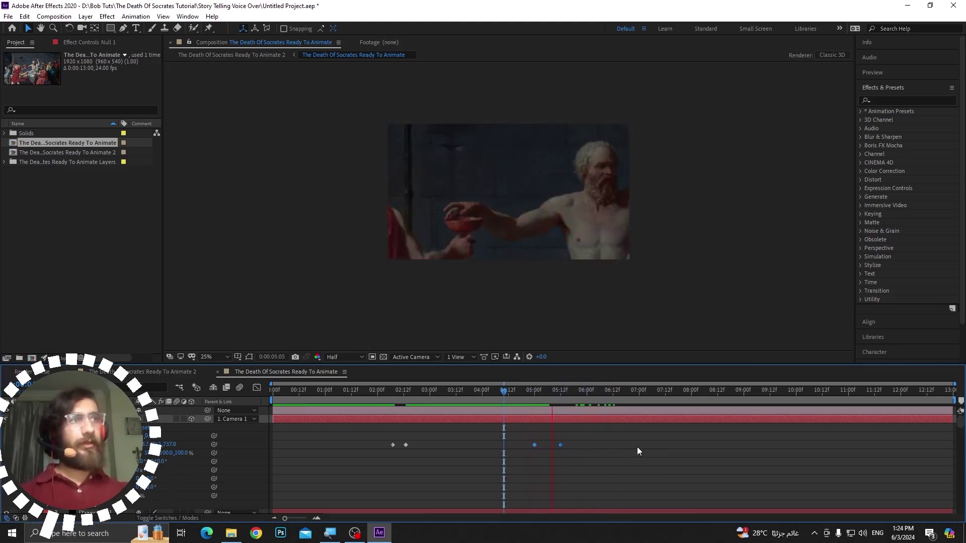
key("space")
Step: Shift Null 1's last two position keyframes further back to about 0:00:03:13 and 0:00:04:01, previewing the camera move
left_click_drag(536, 445, 506, 446)
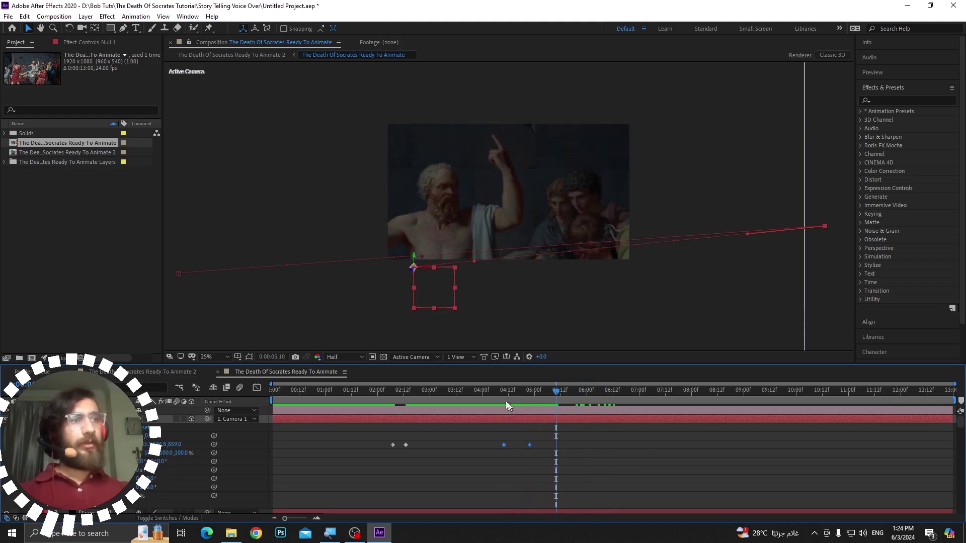
left_click(484, 394)
key("space")
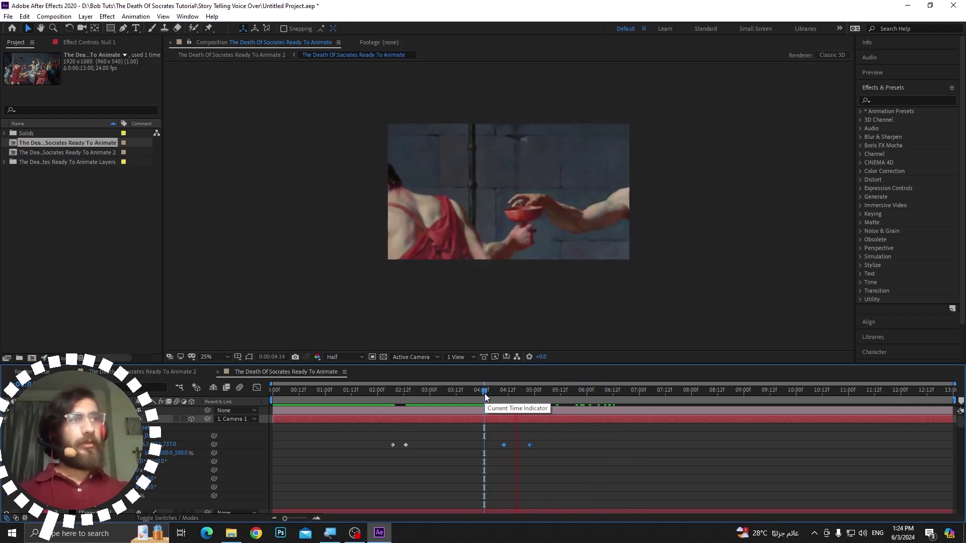
key("space")
left_click_drag(505, 446, 485, 446)
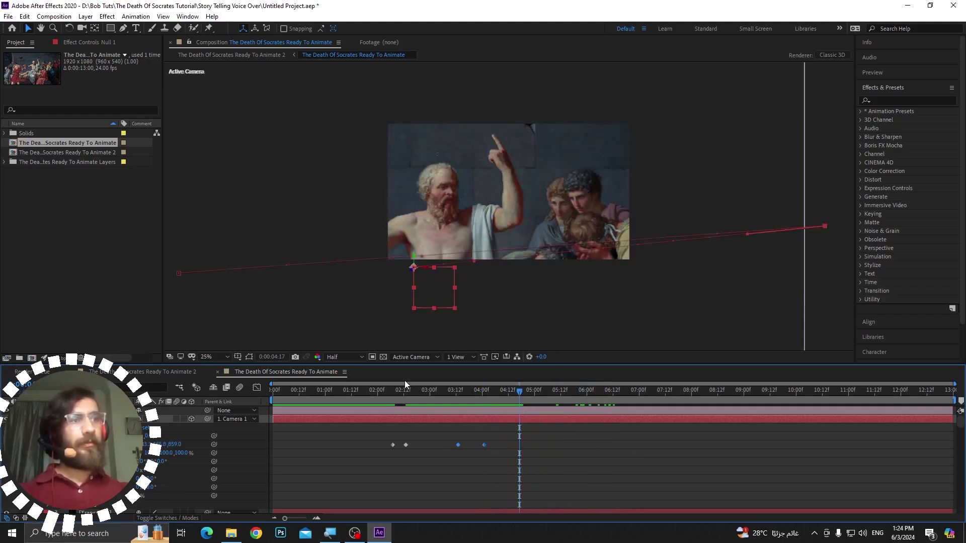
left_click(383, 391)
key("space")
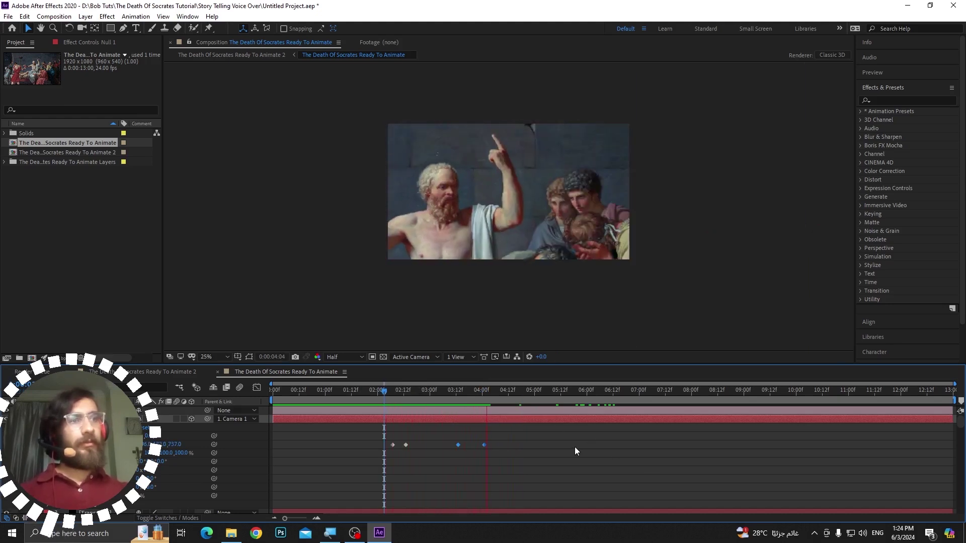
key("space")
Step: Align Null 1's last position keyframe with the black frame at 0:00:06:00, keeping its pair at 0:00:05:12, and preview the fade
scroll(500, 445, "down", 3)
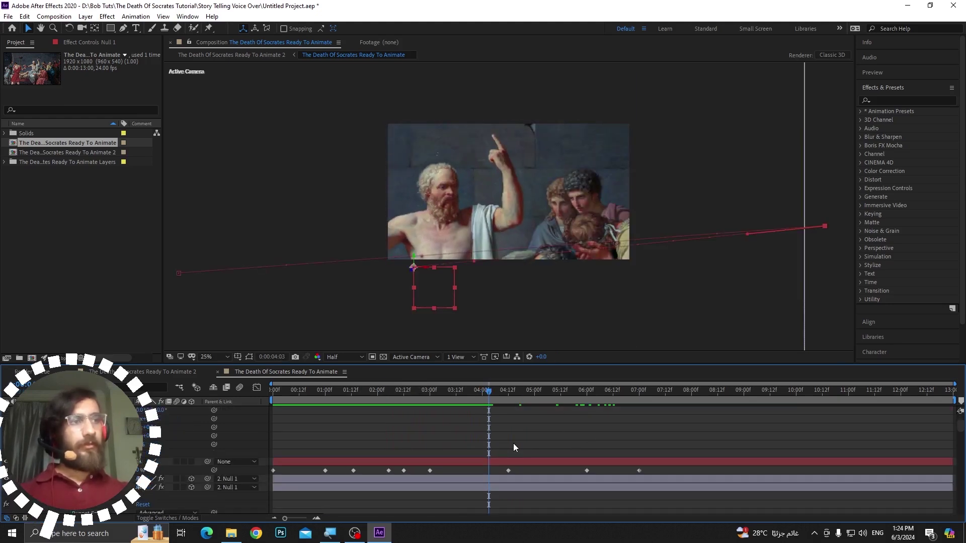
scroll(514, 445, "up", 1)
scroll(521, 441, "down", 1)
left_click_drag(527, 398, 588, 415)
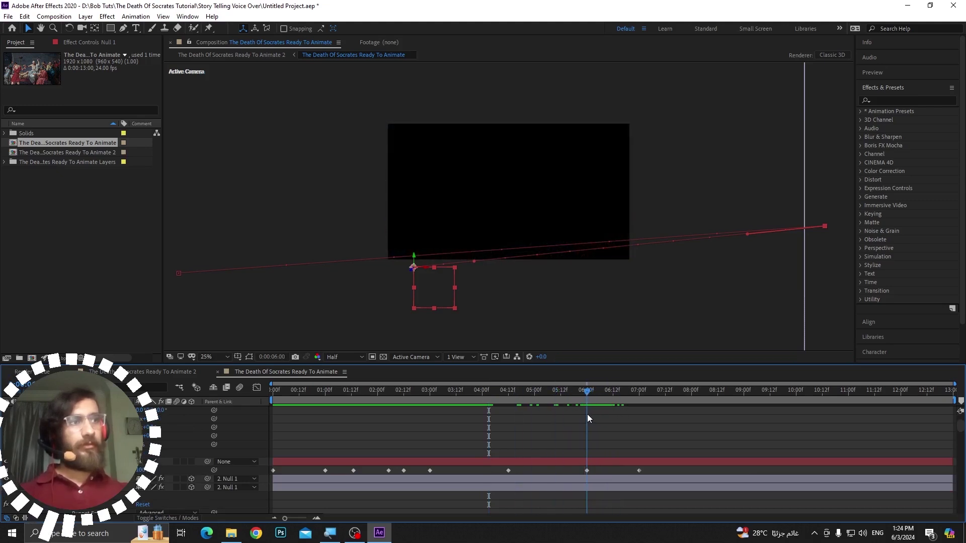
scroll(588, 416, "up", 2)
left_click_drag(484, 445, 585, 457)
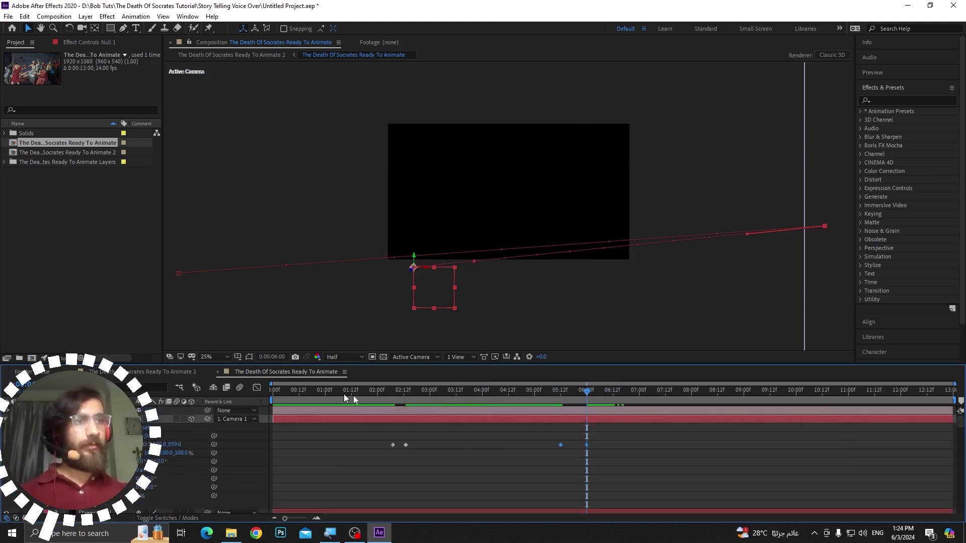
key("space")
key("space")
left_click_drag(523, 391, 493, 392)
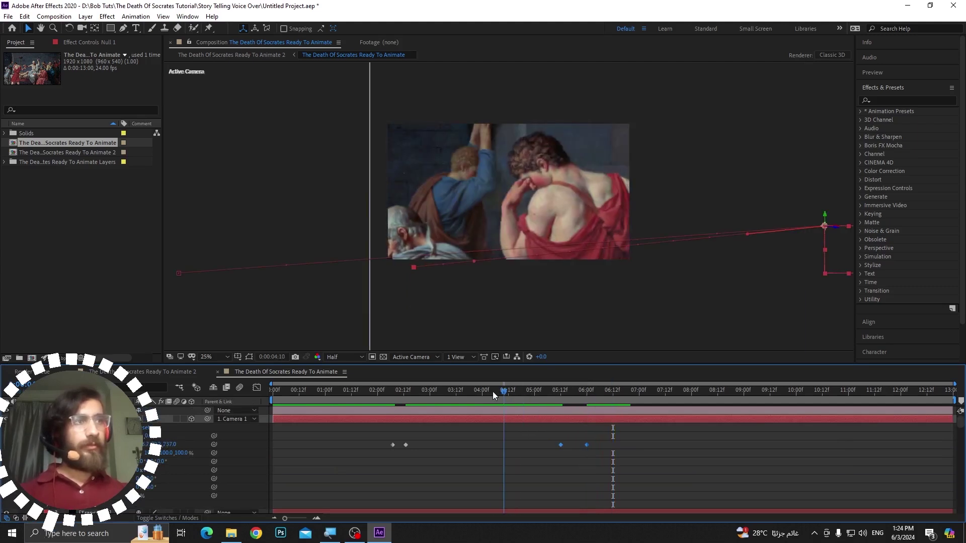
key("space")
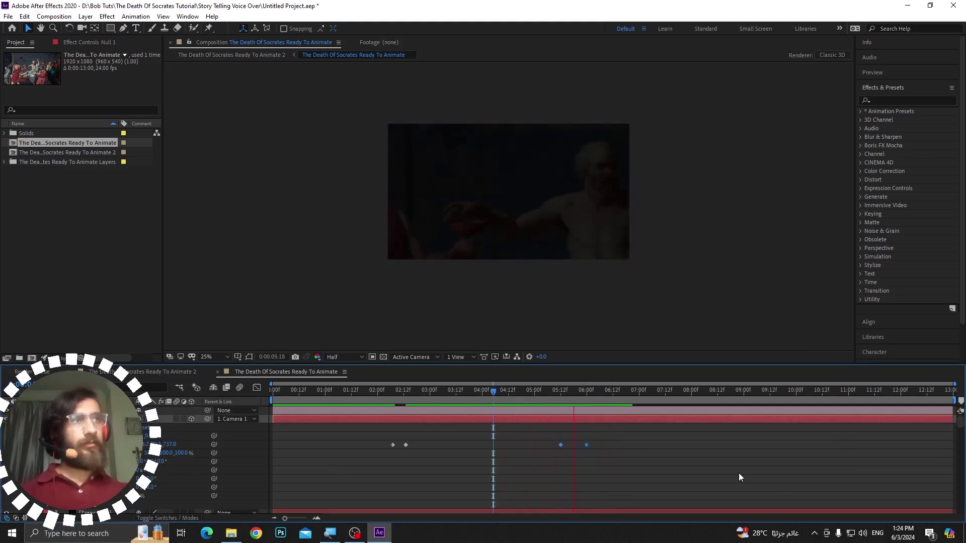
key("space")
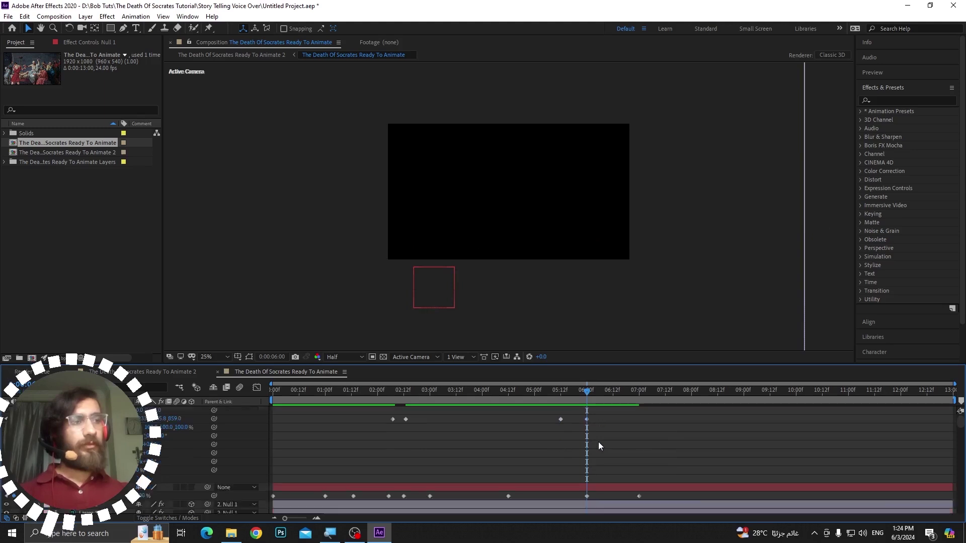
Step: Shift Null 1's last two position keyframes to 0:00:06:00 and 0:00:06:12, and preview the result
mouse_move(597, 443)
left_mouse_down()
mouse_move(559, 451)
mouse_move(582, 447)
left_mouse_up()
left_click(516, 391)
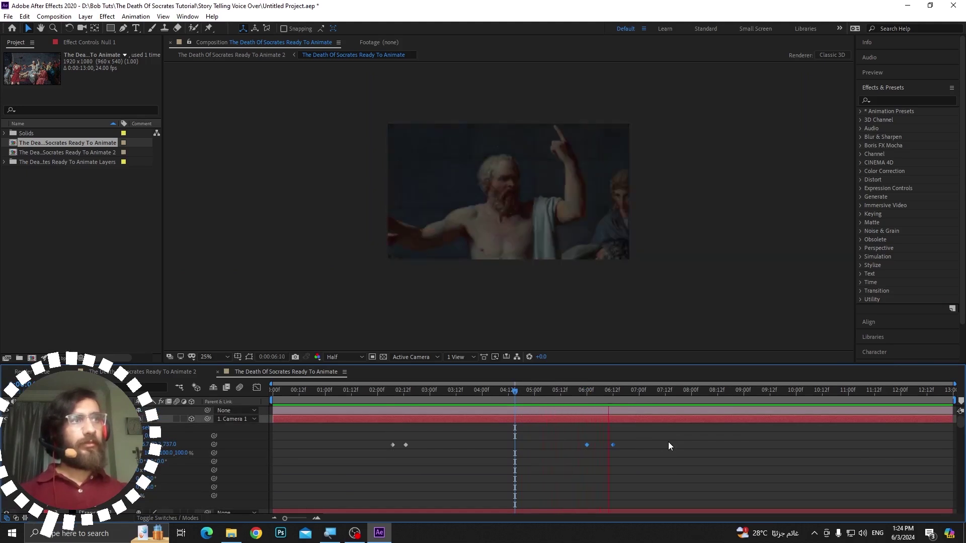
key("space")
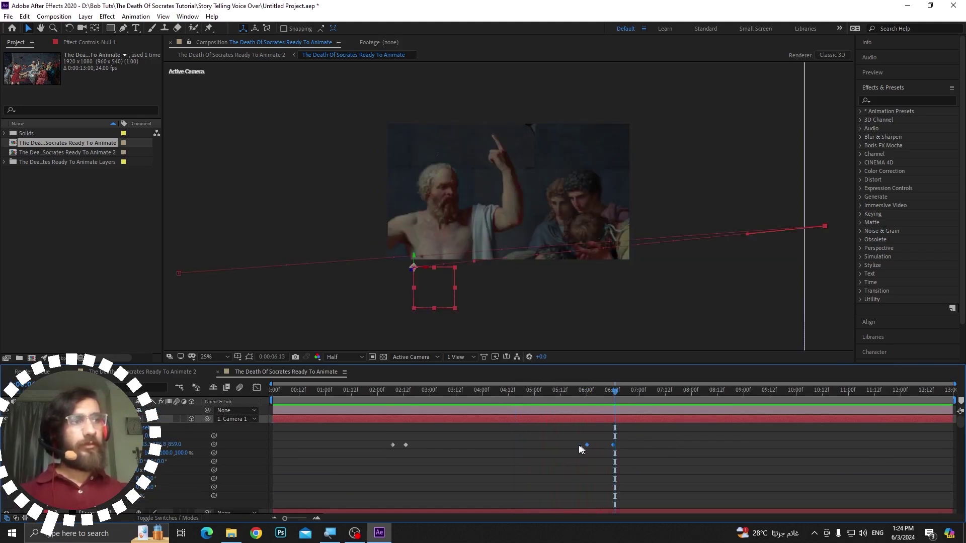
Step: Tighten Null 1's last two position keyframes around the black frame, to about 0:00:05:23 and 0:00:06:03, and preview them
scroll(585, 457, "down", 3)
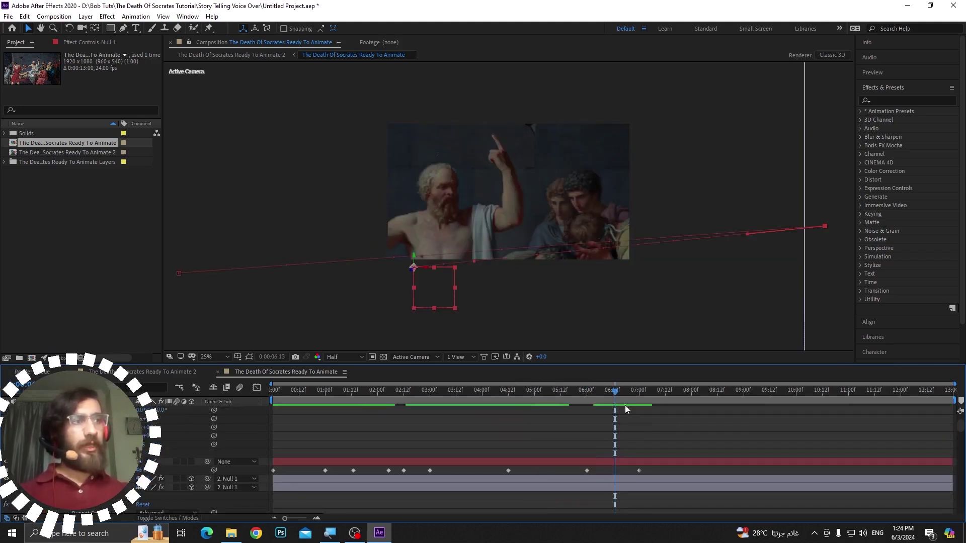
left_click_drag(615, 391, 584, 447)
scroll(595, 445, "up", 2)
key("space")
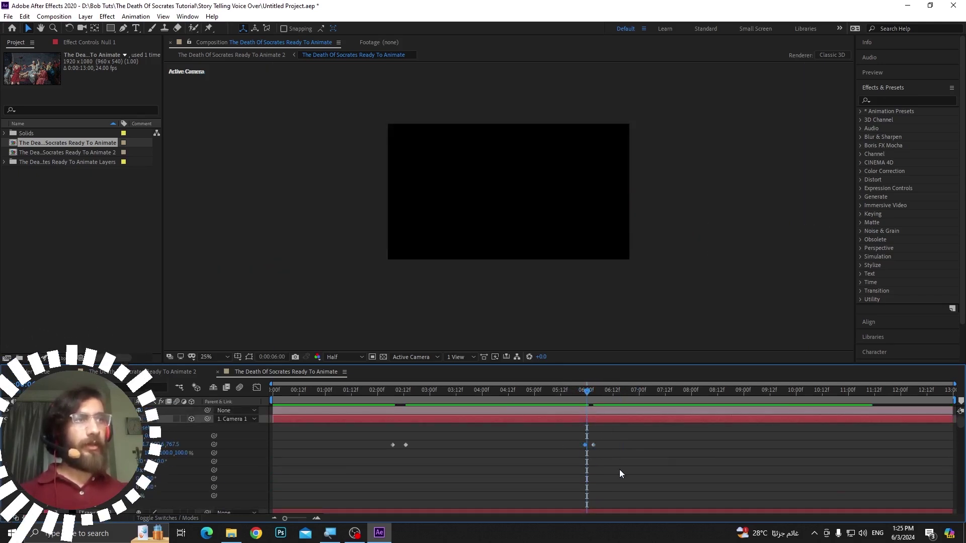
key("space")
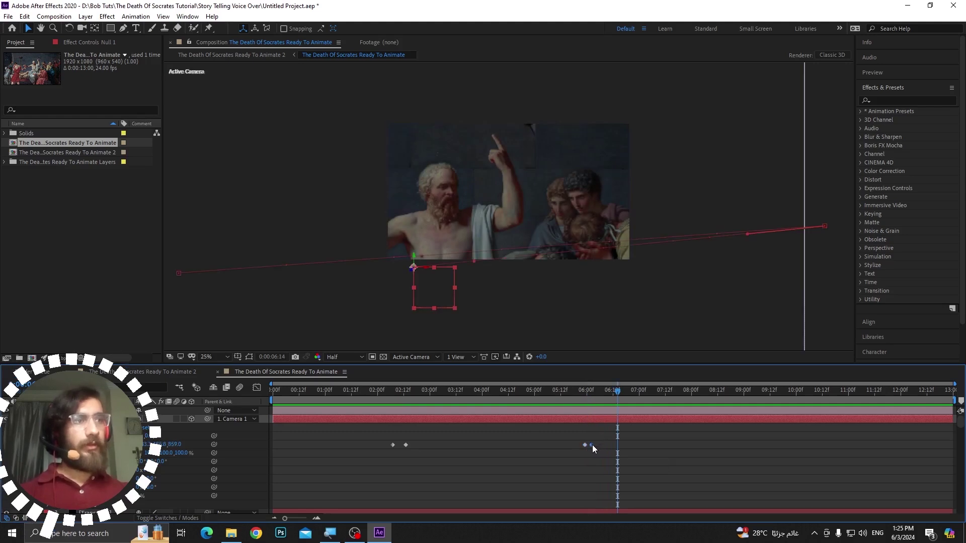
Step: Move Null 1's last position keyframe to about 0:00:06:01 and preview the transition from about 0:00:05:00
left_click_drag(594, 444, 587, 445)
left_click(567, 405)
left_click(530, 402)
key("space")
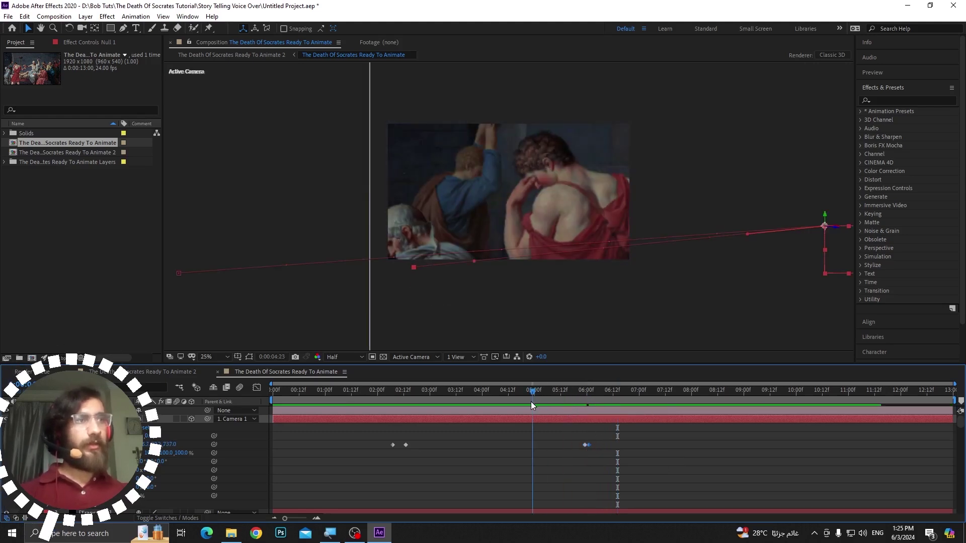
key("space")
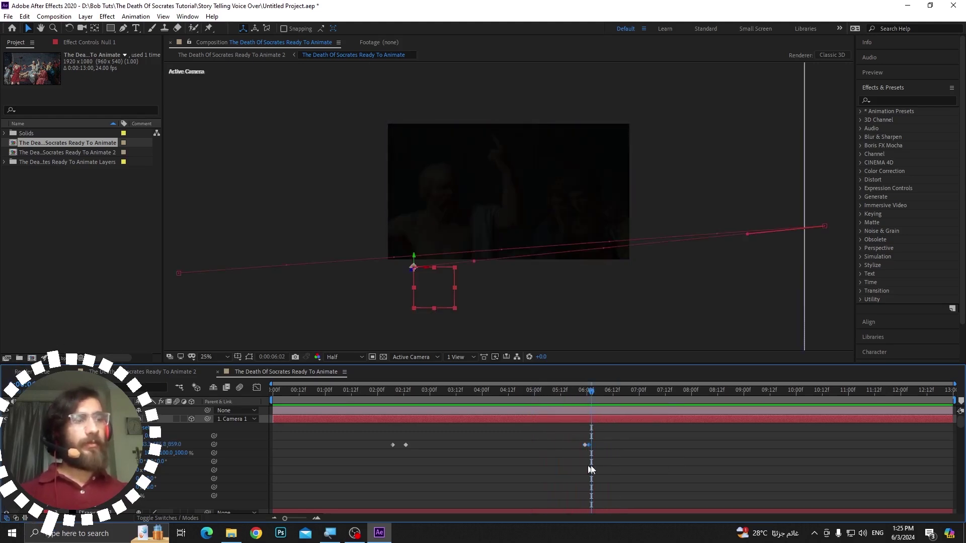
Step: Preview the hidden camera jump from about 0:00:03:02, save the project, and return to 0:00:06:12
left_click_drag(608, 442, 577, 450)
left_click(434, 398)
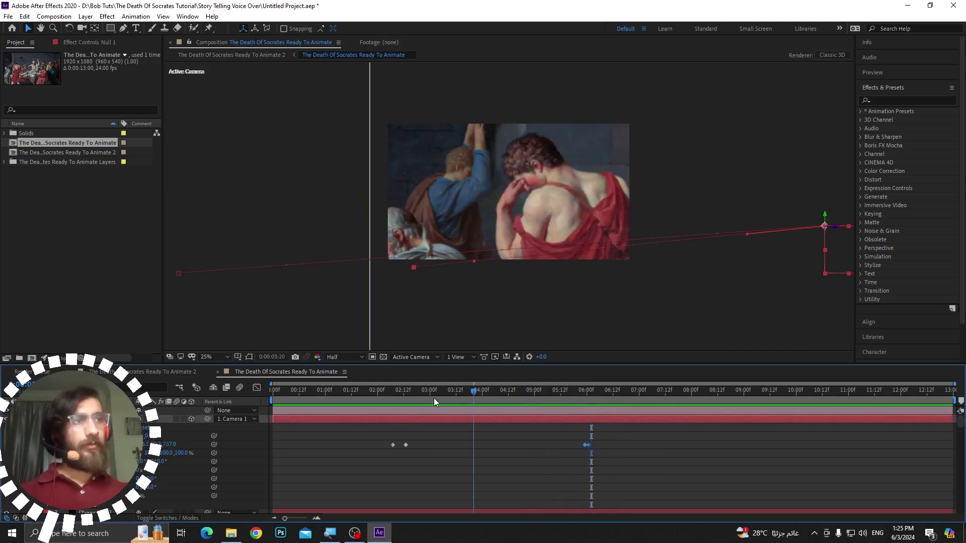
key("space")
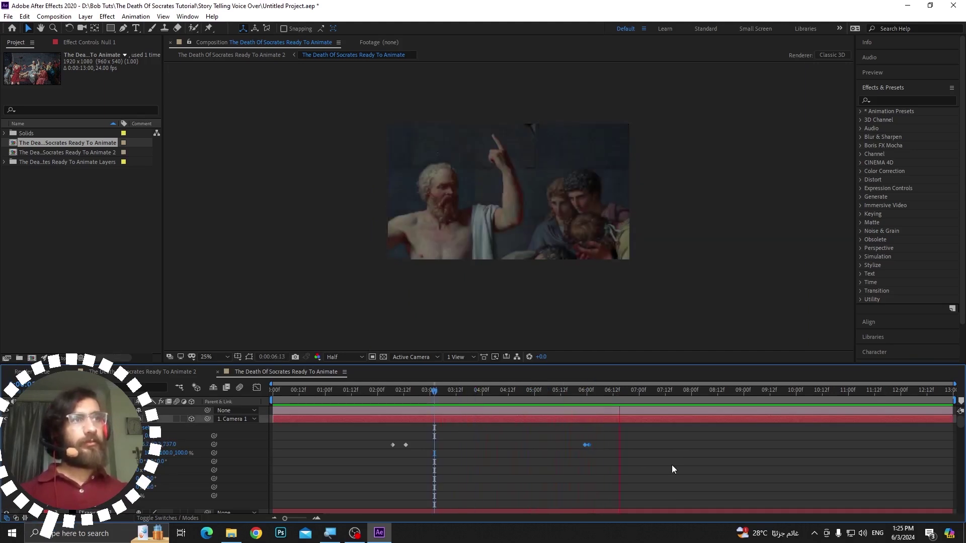
key("space")
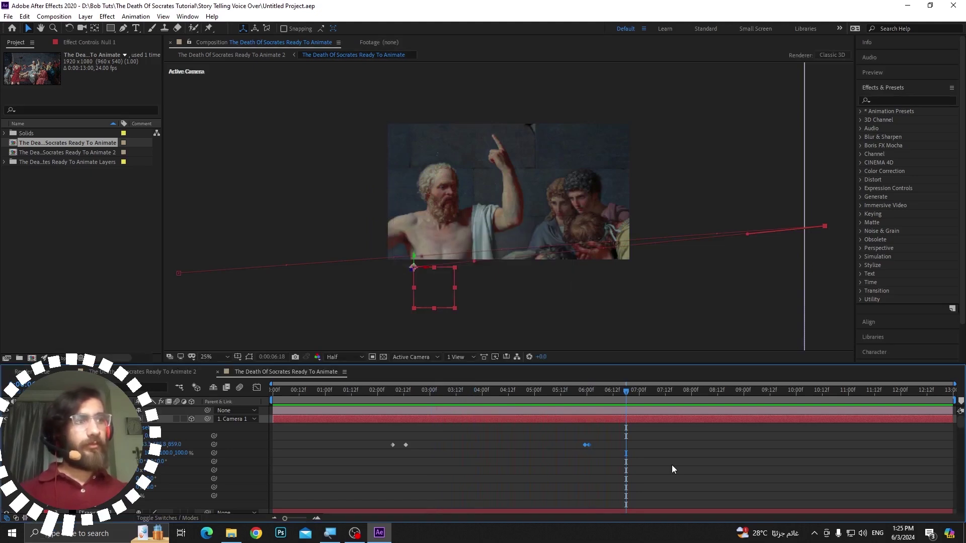
left_click(613, 390)
scroll(610, 428, "down", 3)
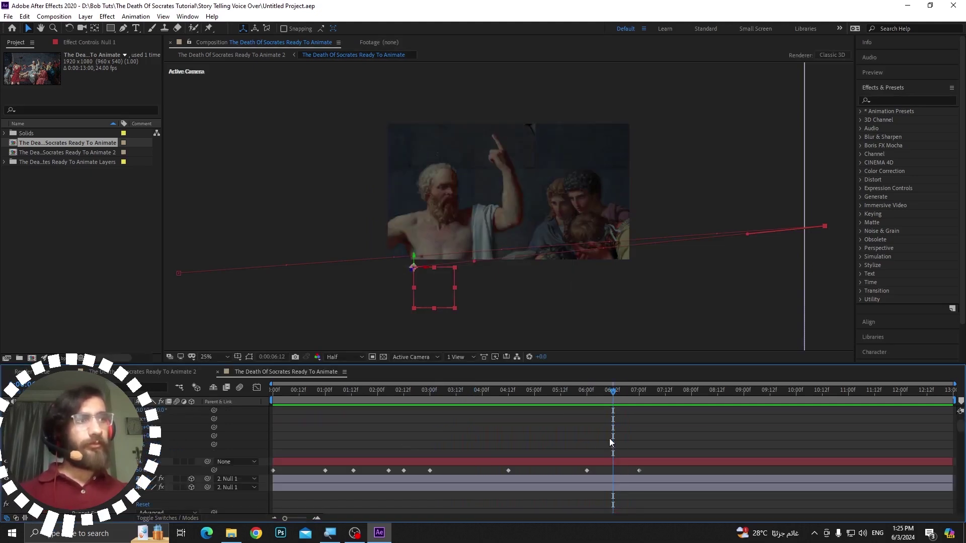
Step: Keyframe Null 1's position at 0:00:06:12, and at 0:00:12:23 shift it so the camera travels across to Socrates and the cup
scroll(631, 414, "up", 3)
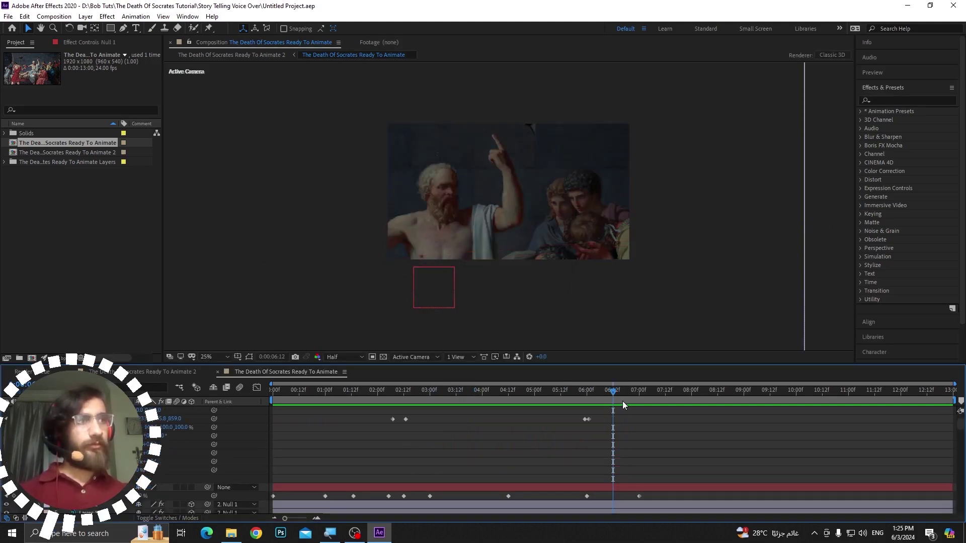
mouse_move(613, 393)
left_mouse_down()
mouse_move(599, 391)
mouse_move(614, 398)
left_mouse_up()
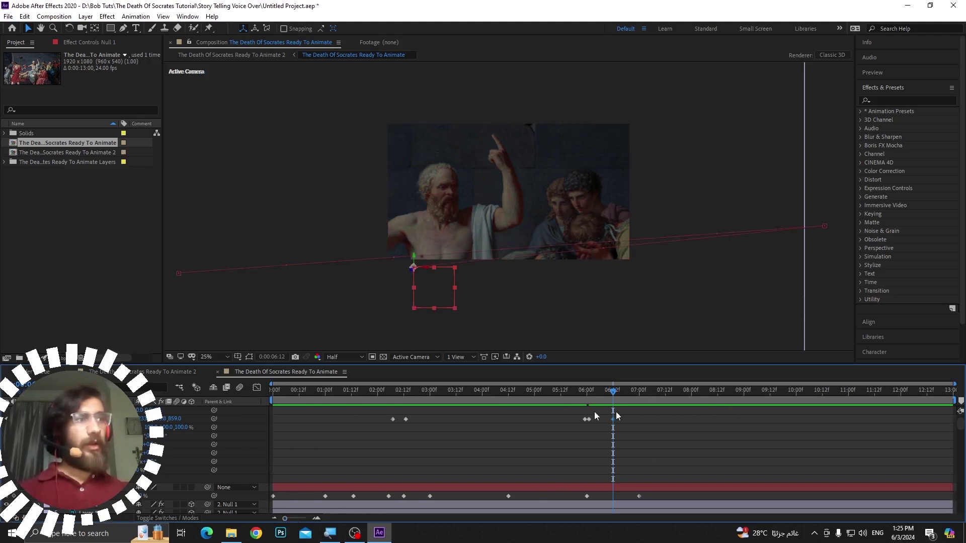
left_click_drag(614, 391, 957, 387)
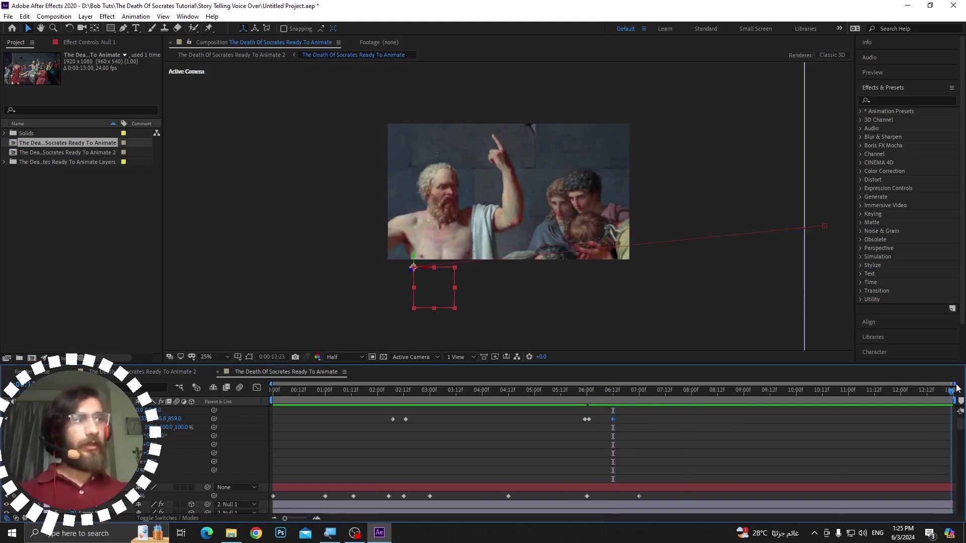
mouse_move(442, 288)
left_mouse_down()
mouse_move(597, 246)
mouse_move(569, 246)
mouse_move(576, 246)
left_mouse_up()
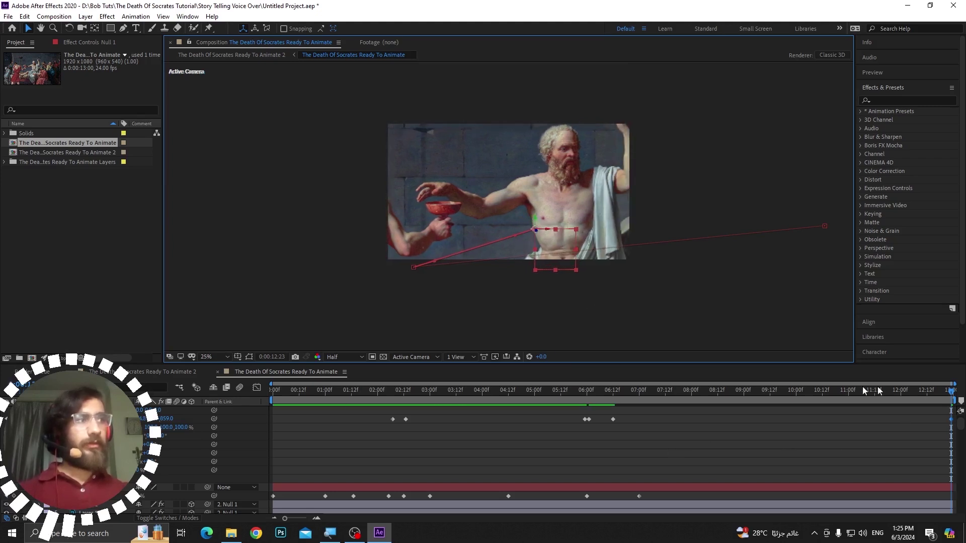
Step: Preview the new camera travel from about 0:00:04:08, save the project, and replay from 0:00:05:22
left_click_drag(878, 391, 500, 396)
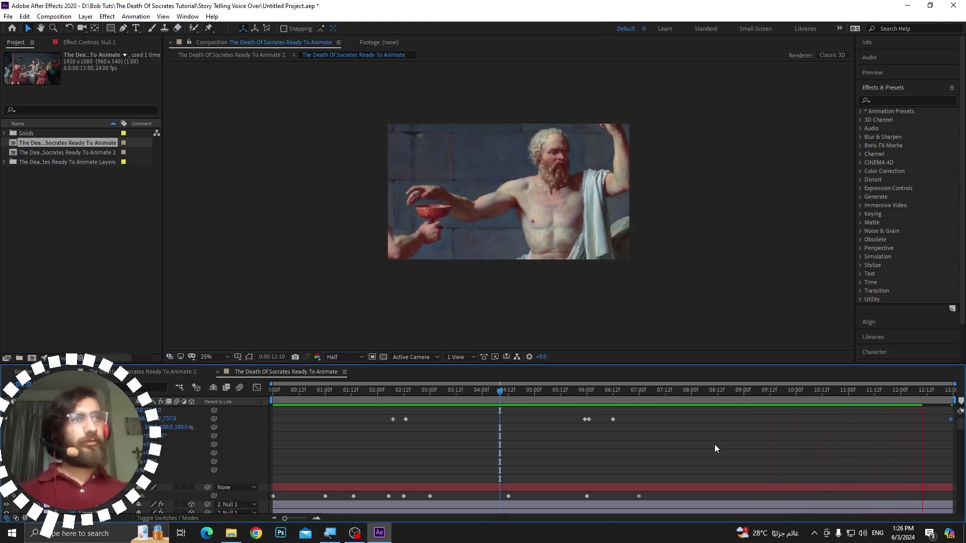
key("space")
key("ctrl+s")
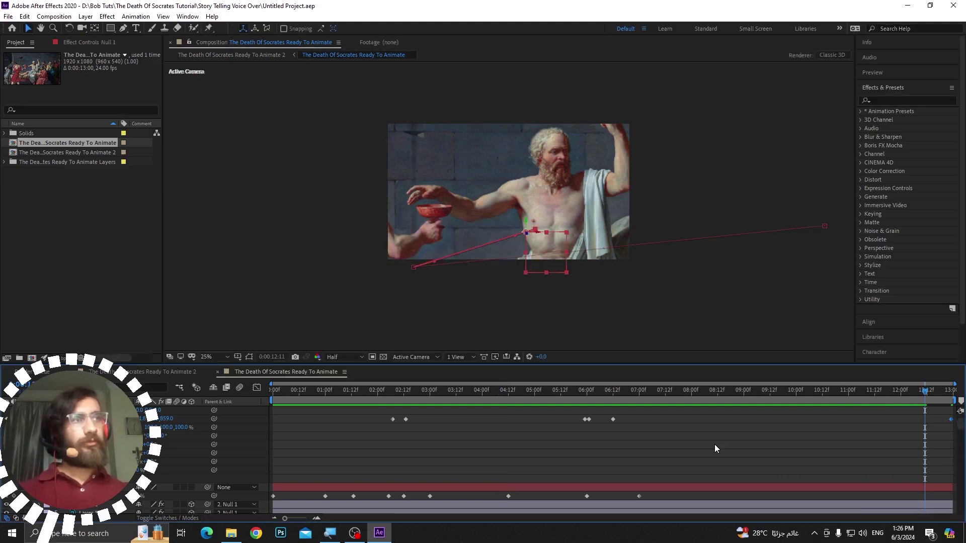
left_click(582, 391)
key("space")
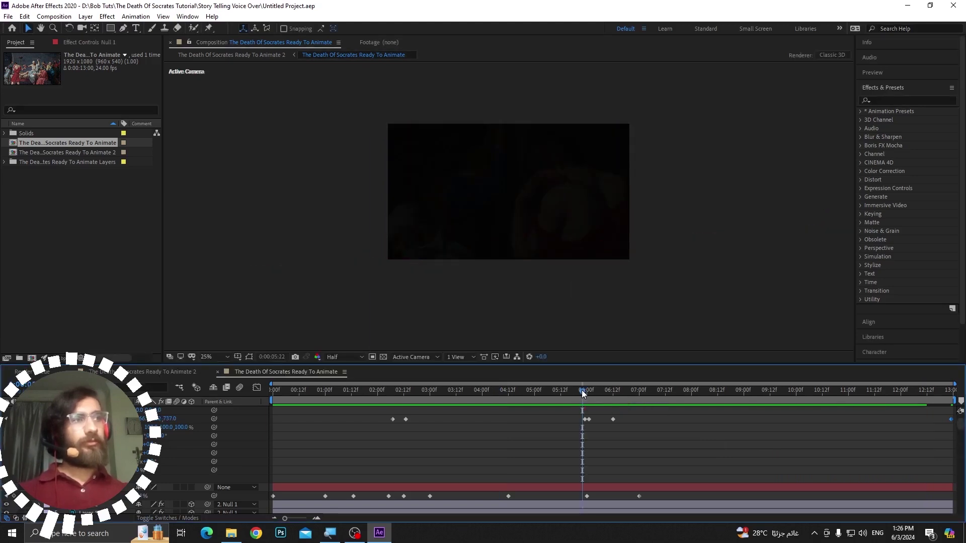
key("space")
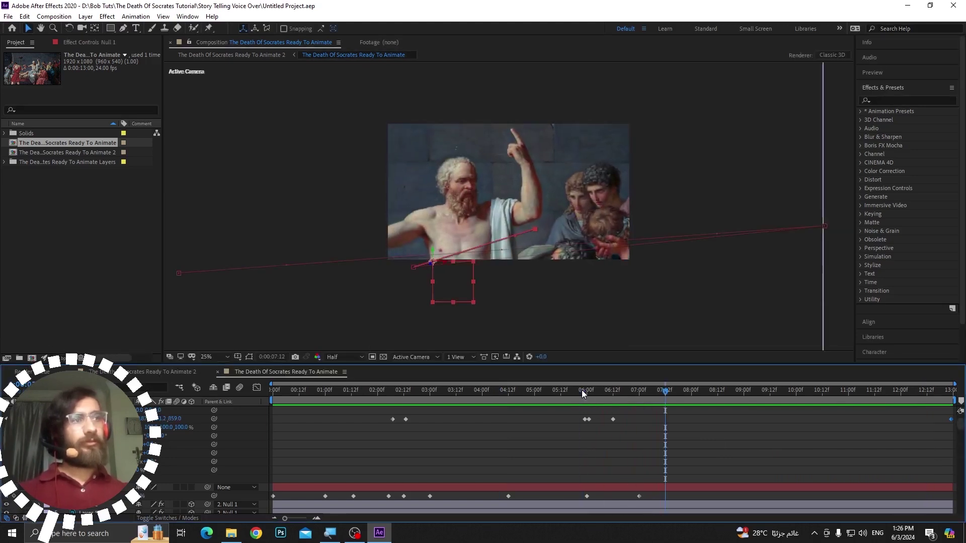
Step: Move Layer 6's four upper puppet pin keyframes from the start of the timeline to the composition's end
scroll(126, 495, "up", 1)
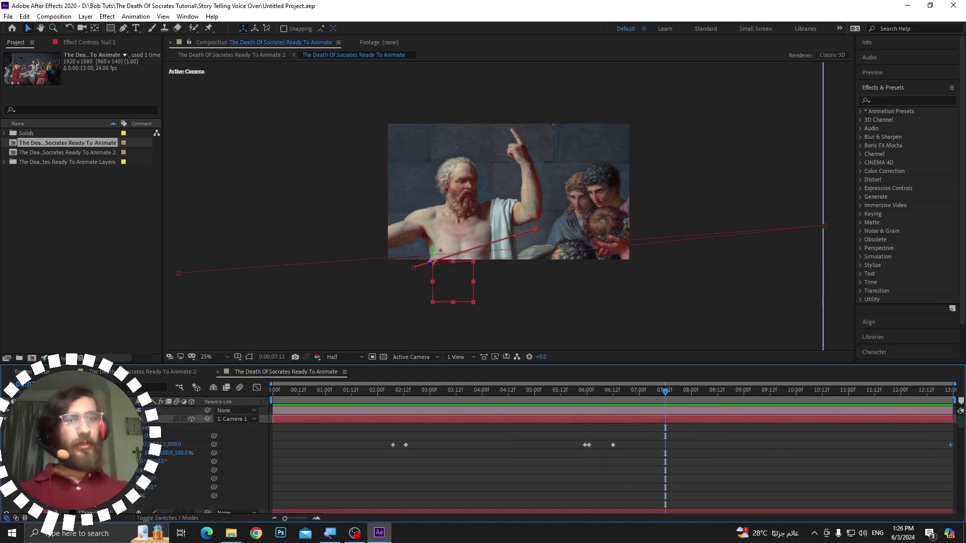
scroll(126, 495, "down", 10)
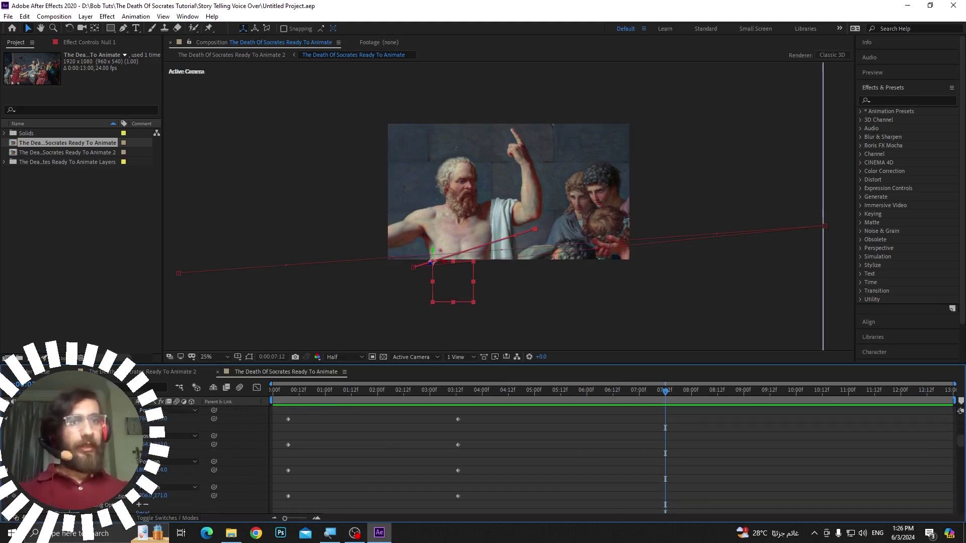
scroll(126, 494, "up", 6)
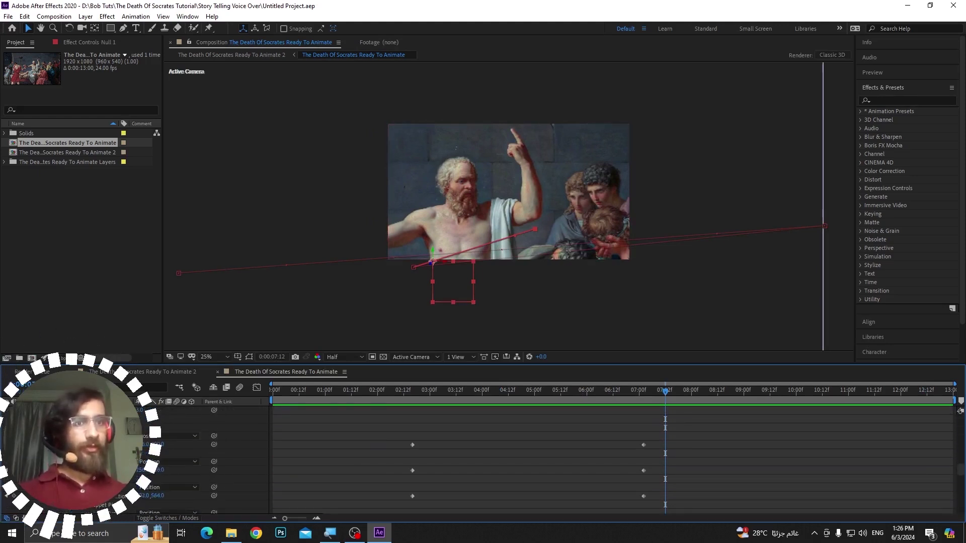
scroll(126, 494, "down", 8)
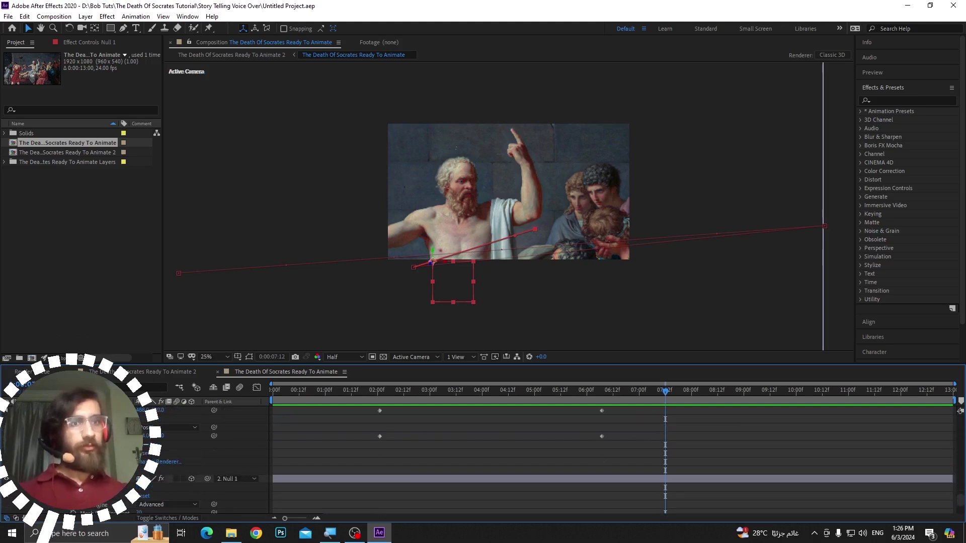
scroll(126, 494, "down", 2)
left_click(100, 428)
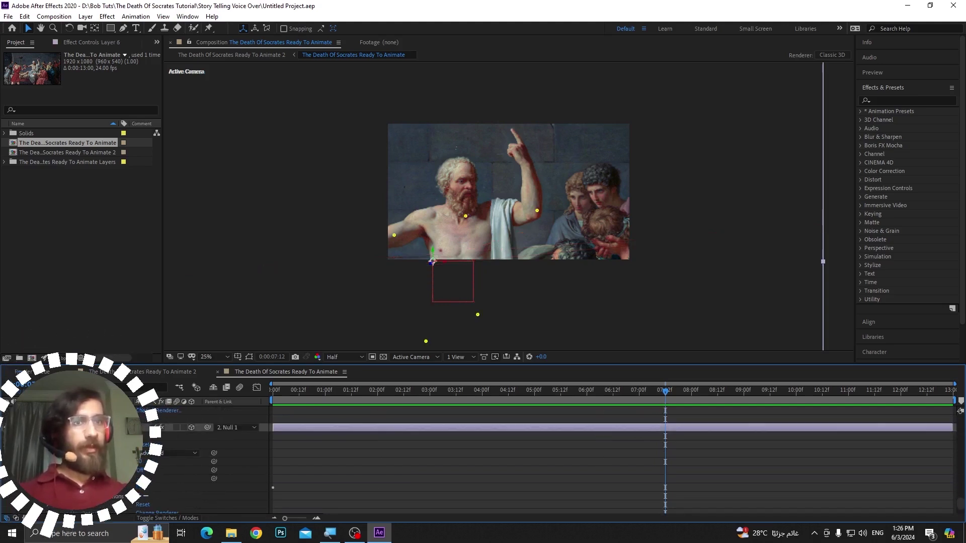
scroll(483, 460, "down", 2)
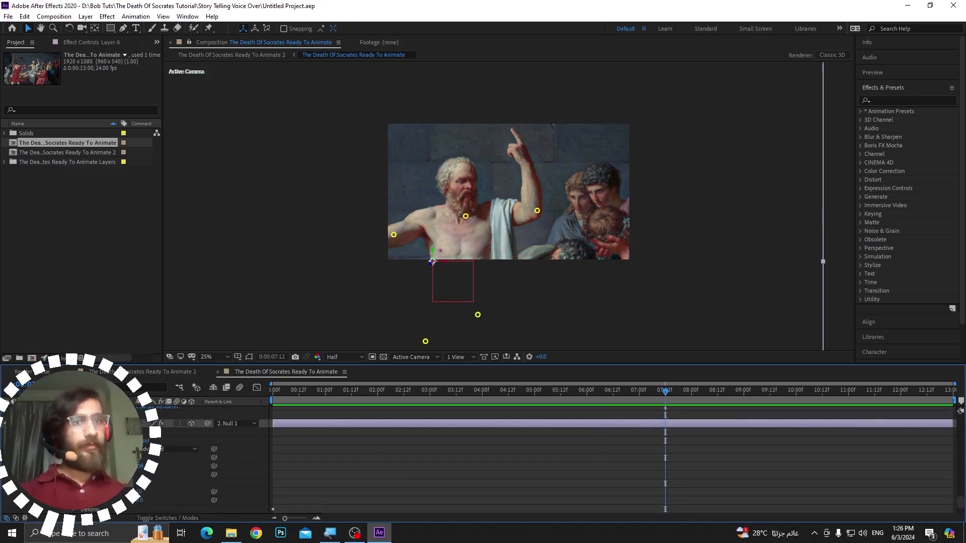
left_click(70, 449)
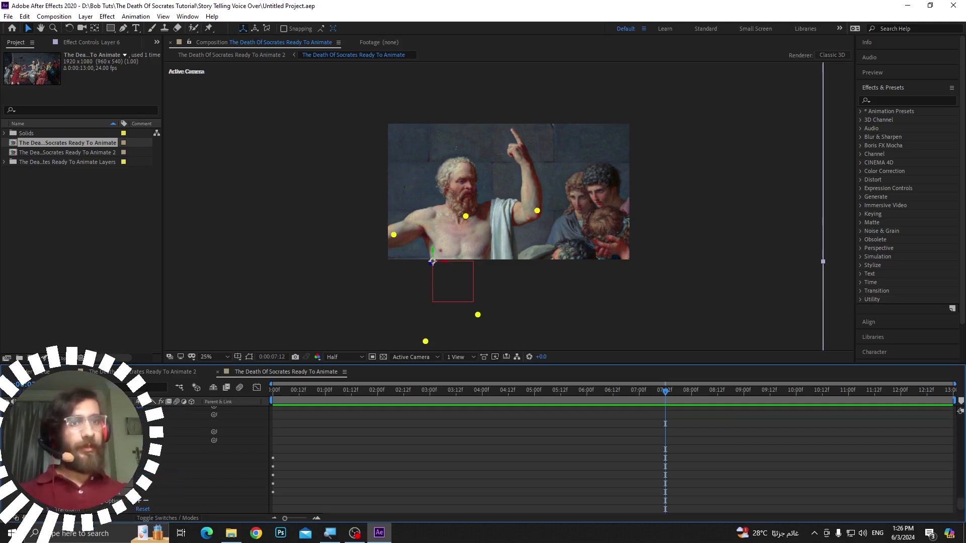
left_click(80, 493)
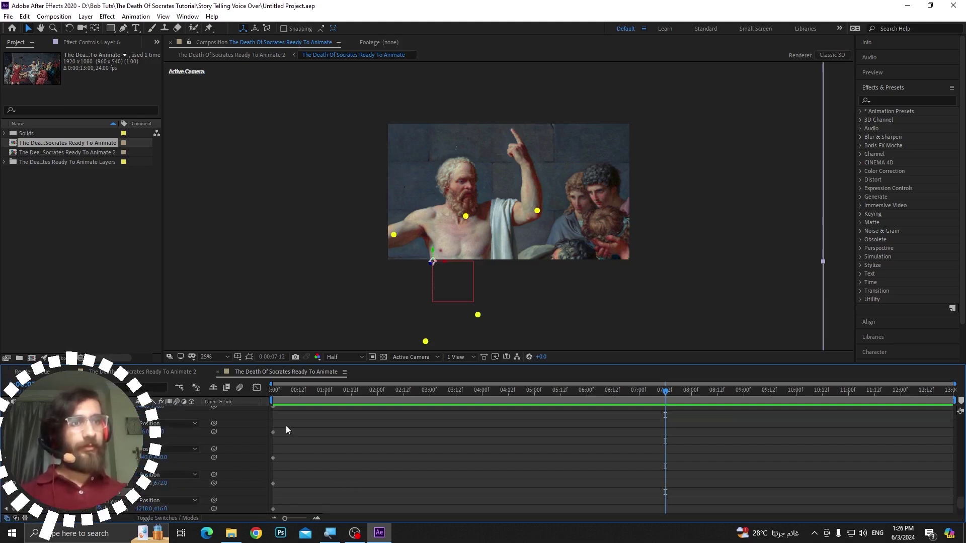
left_click_drag(286, 426, 662, 470)
scroll(536, 466, "down", 2)
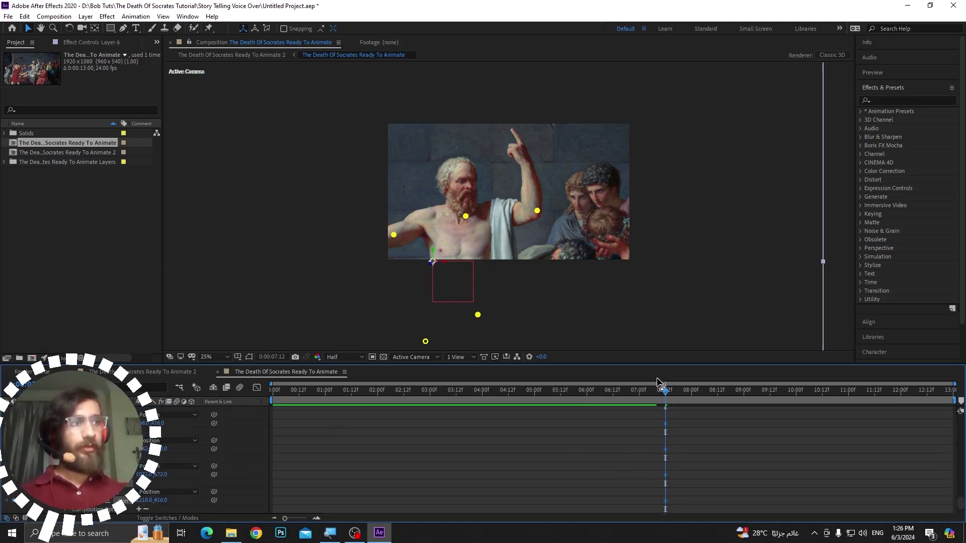
left_click_drag(656, 392, 911, 424)
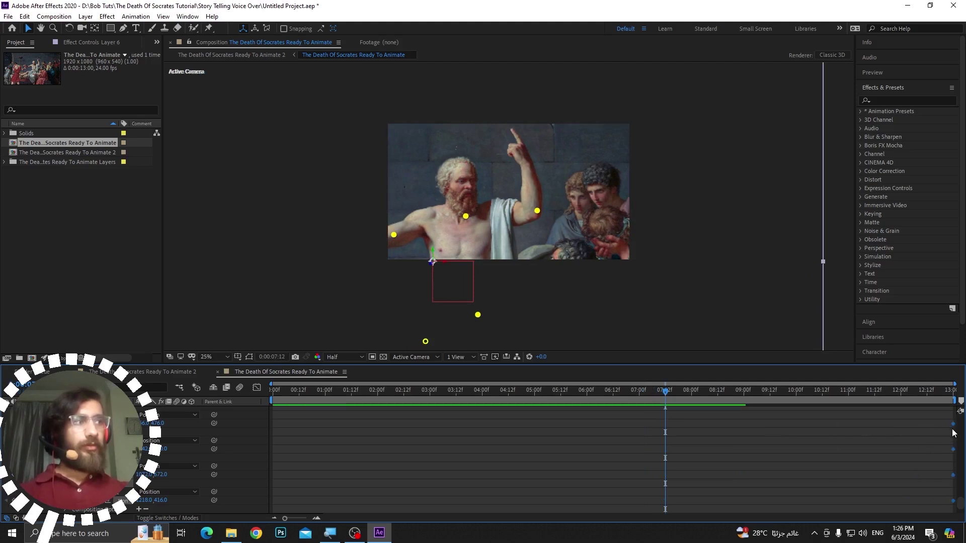
Step: At 0:00:06:13, pose Socrates by shifting the puppet pins of his raised arm, neck, outstretched arm and lower body toward the crowd
left_click_drag(667, 395, 615, 434)
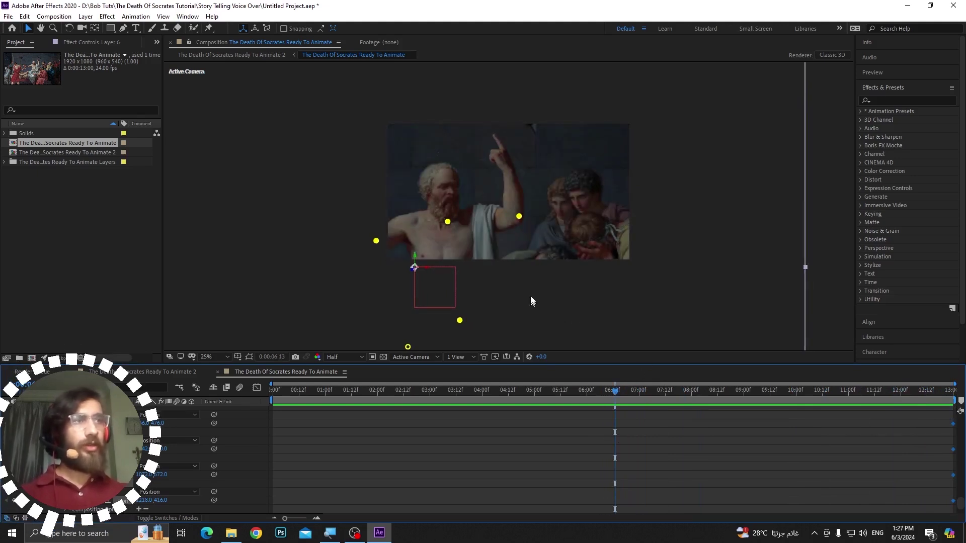
left_click_drag(519, 216, 561, 218)
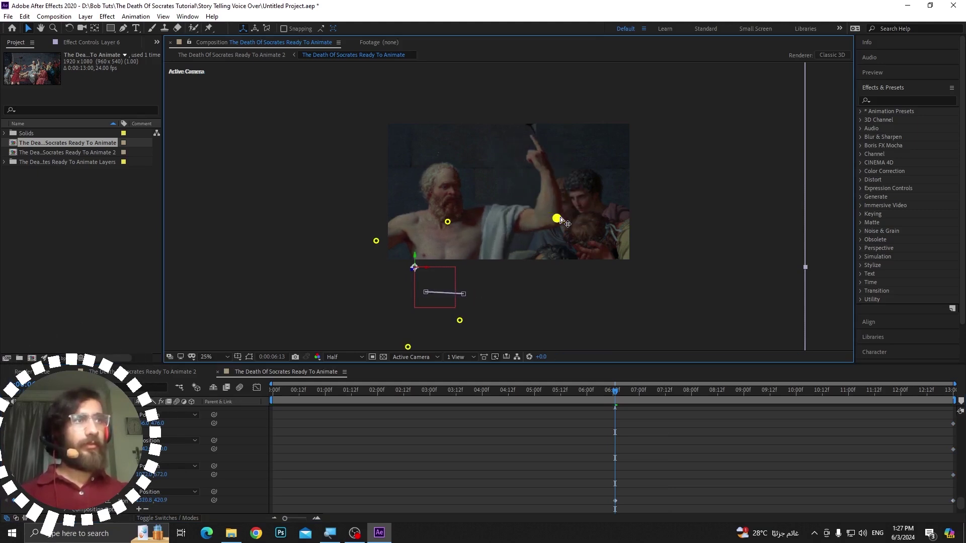
left_click_drag(451, 221, 479, 219)
left_click_drag(382, 242, 407, 255)
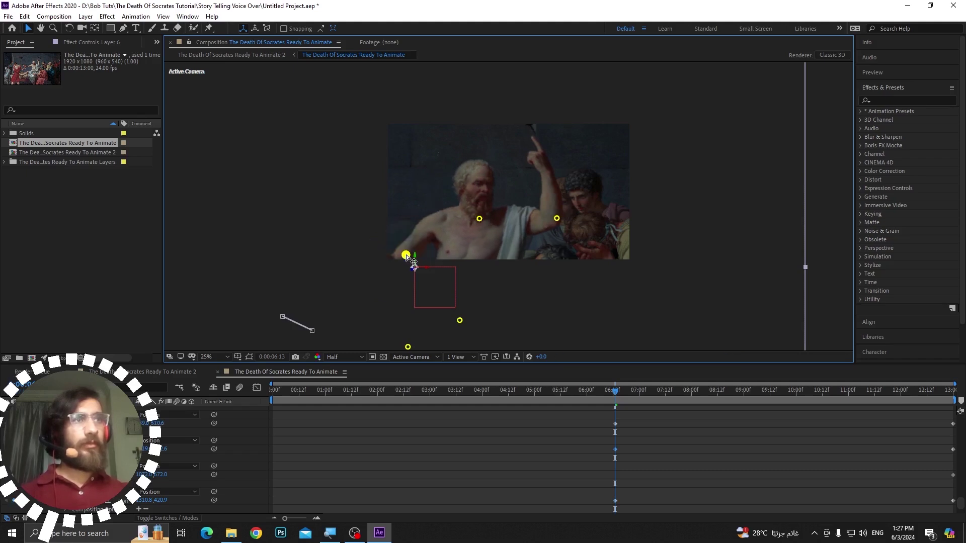
left_click_drag(467, 320, 476, 320)
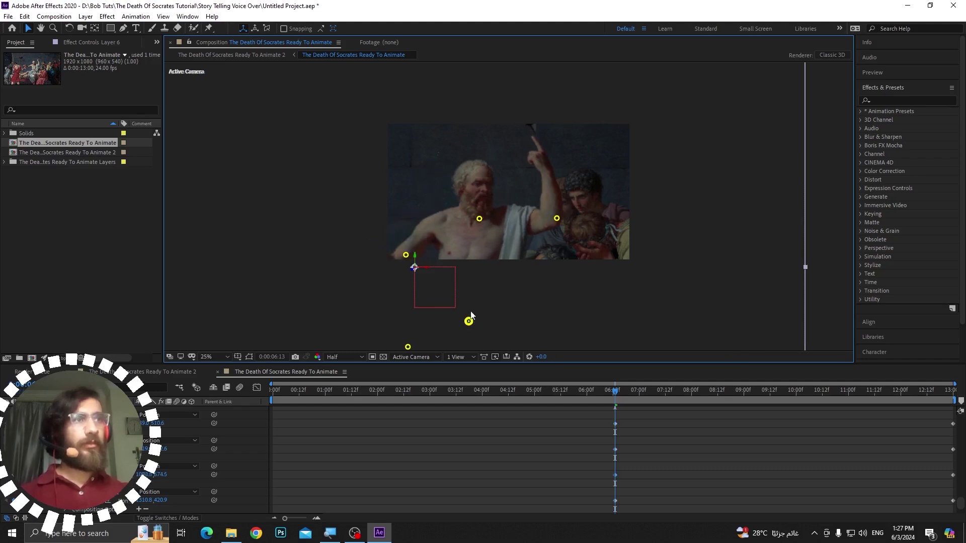
Step: Preview the whole animation in an enlarged composition view at 50%, and save the project
key("space")
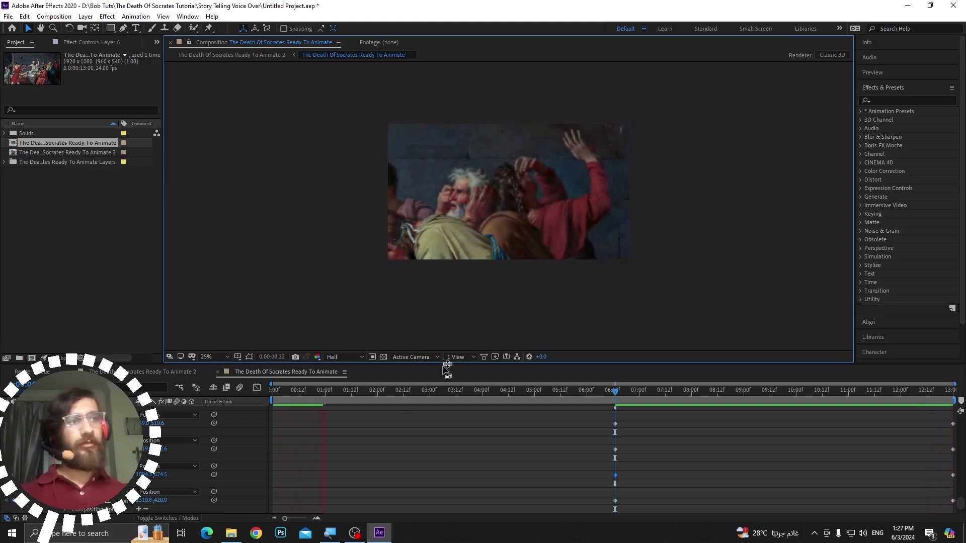
left_click_drag(444, 363, 439, 460)
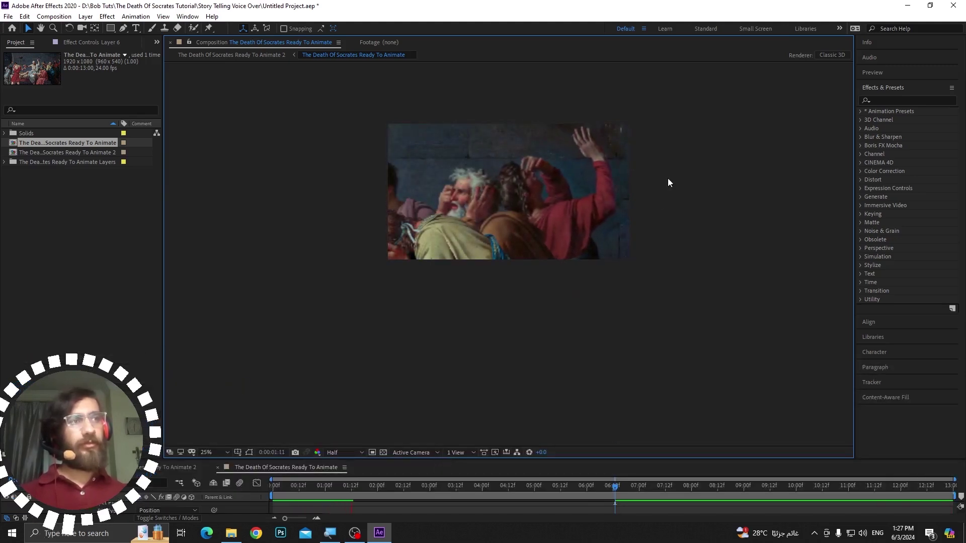
key("period")
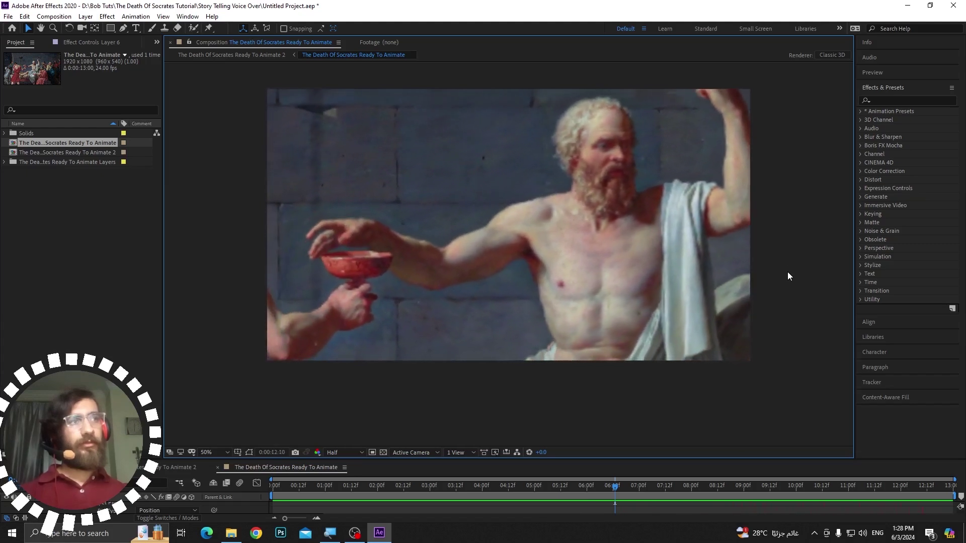
key("ctrl+s")
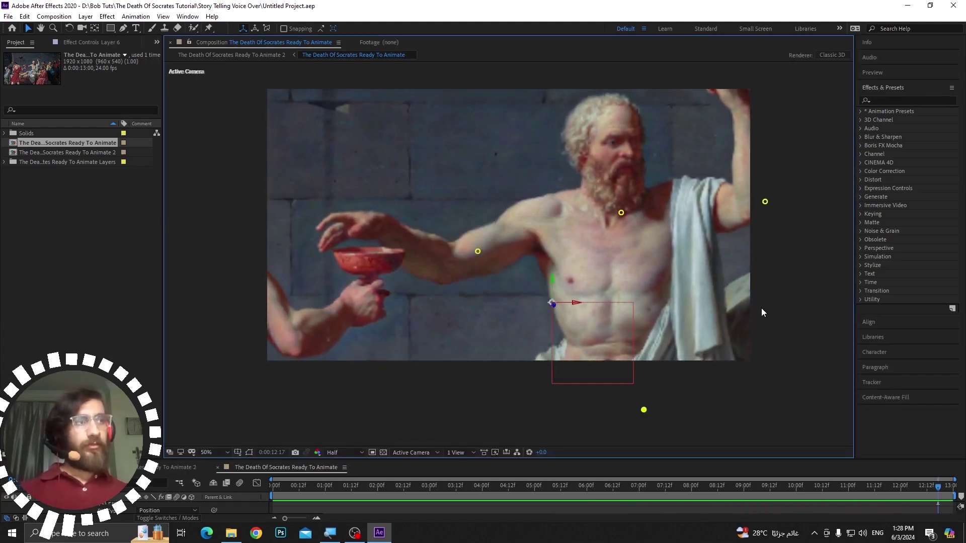
Step: Add an opacity keyframe at 0:00:12:23 on the black transition layer, raising it until the frame is fully black
key("comma")
key("comma")
key("comma")
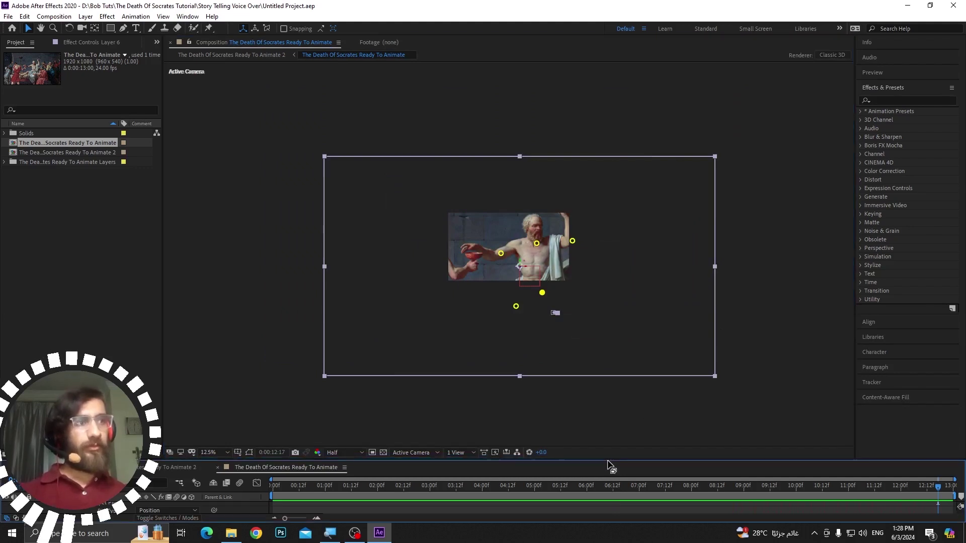
left_click_drag(609, 459, 596, 295)
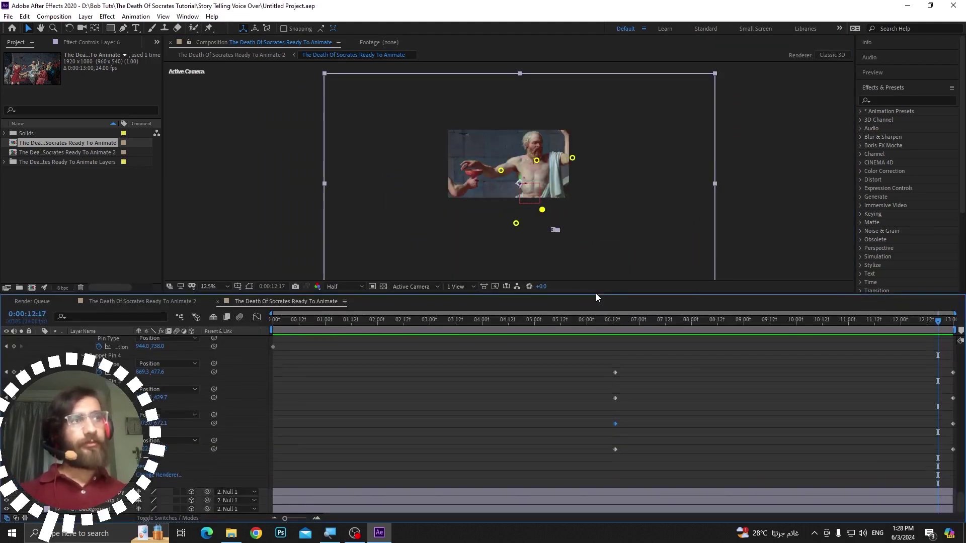
scroll(312, 502, "up", 2)
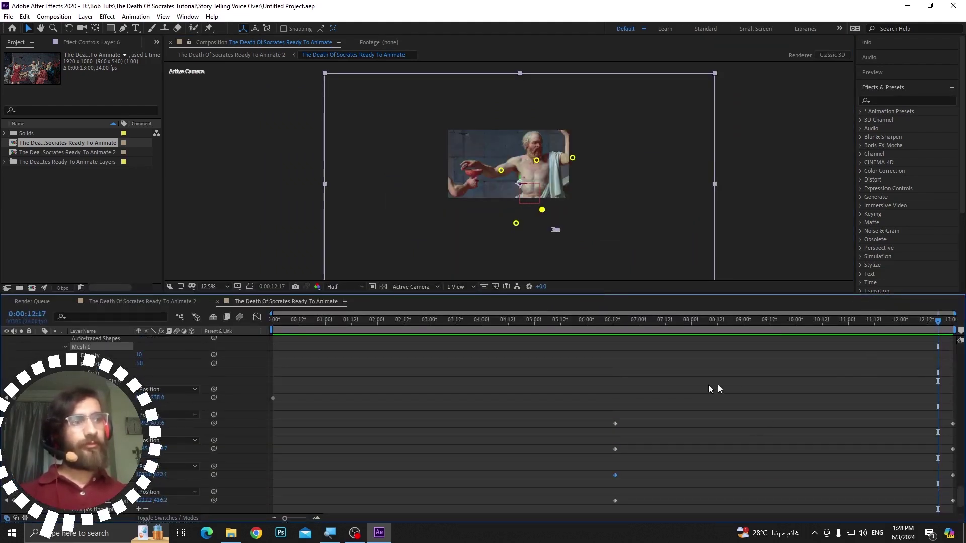
scroll(720, 389, "up", 20)
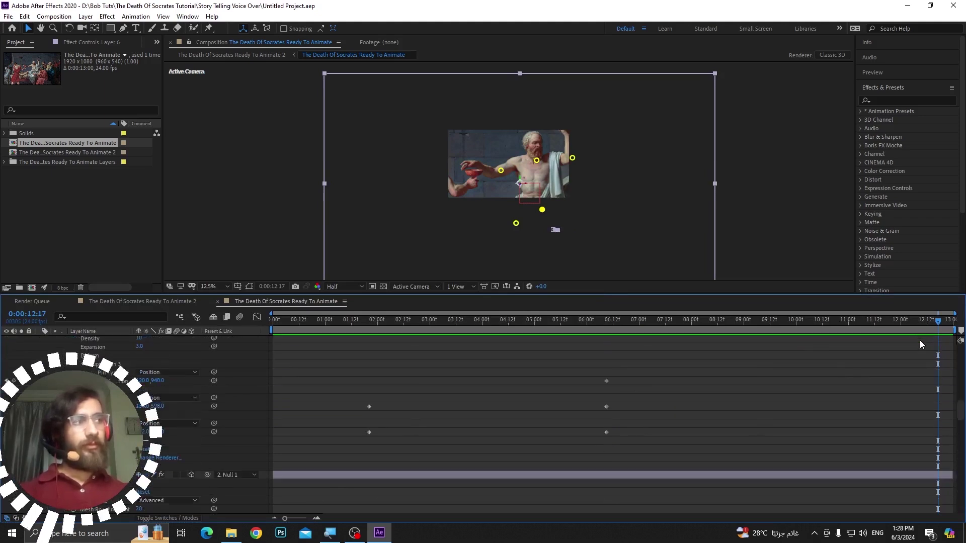
scroll(920, 340, "up", 6)
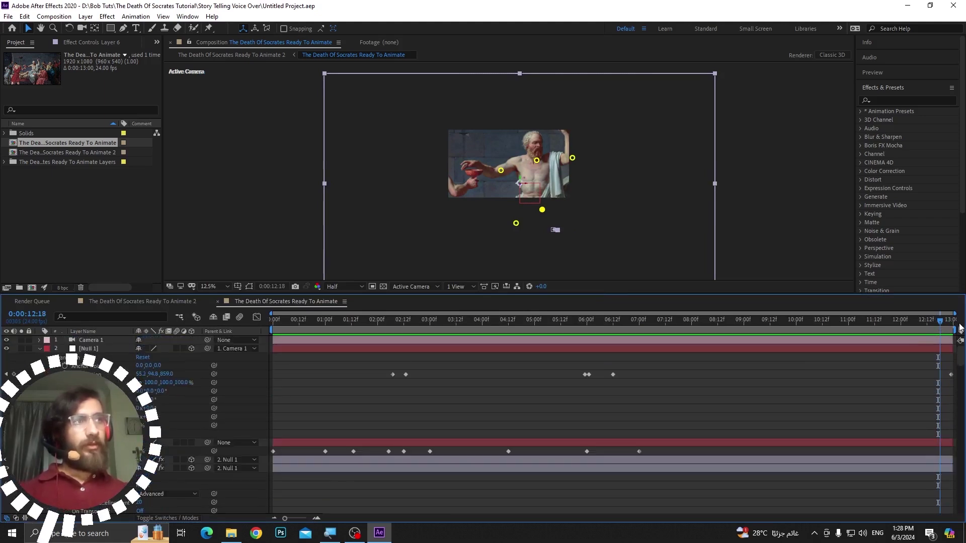
left_click(951, 330)
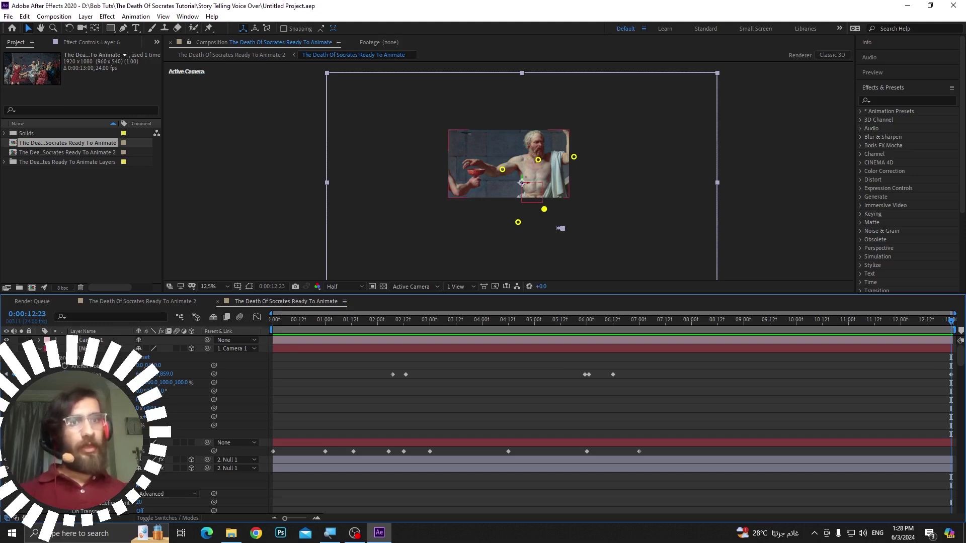
left_click(96, 443)
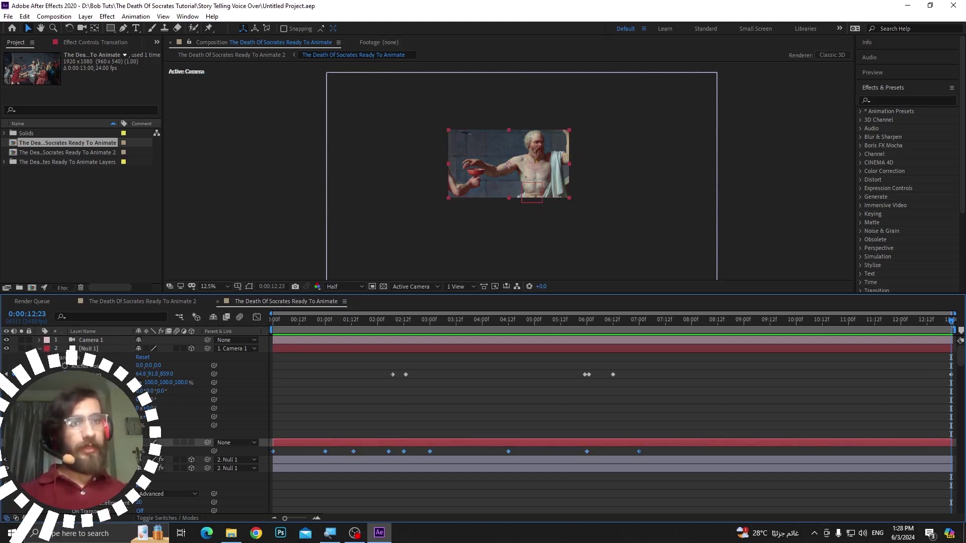
left_click_drag(139, 450, 327, 449)
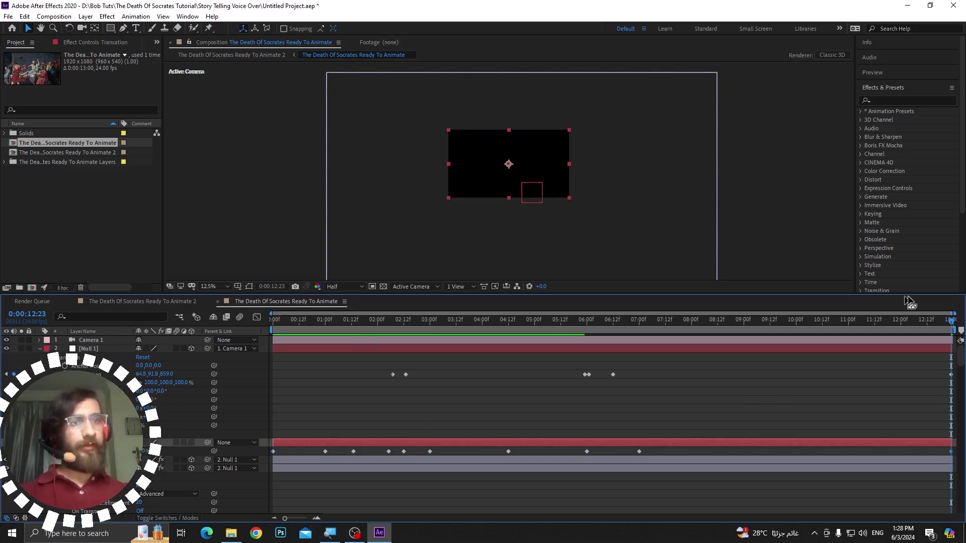
Step: Play back the animation from near the start and again from 0:00:07:09 to check the closing fade's timing over Socrates' final shot
left_click_drag(941, 323, 886, 322)
left_click(845, 328)
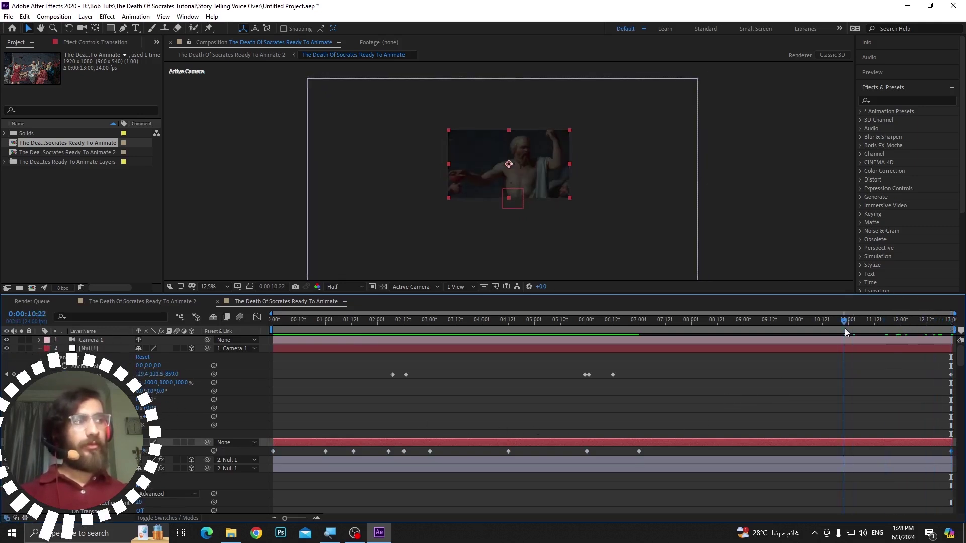
left_click(801, 321)
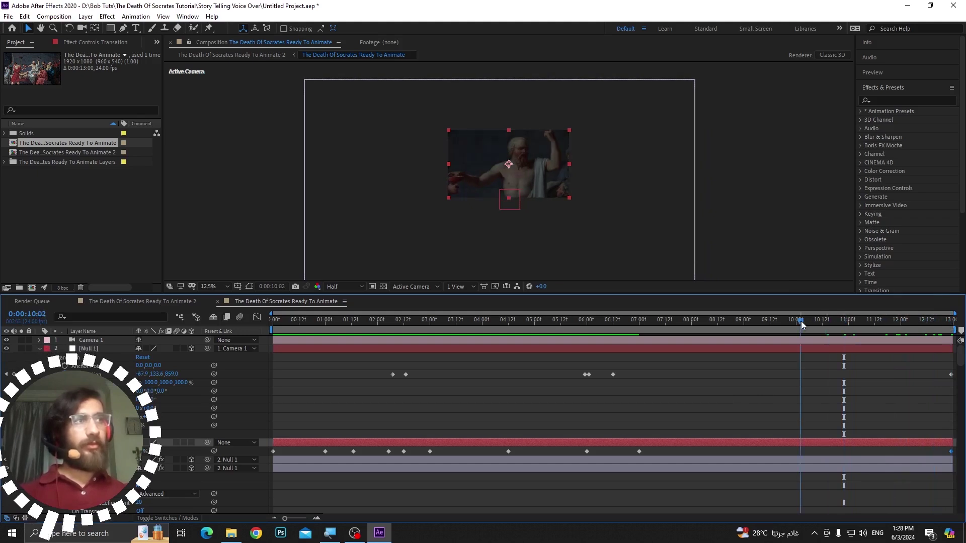
left_click(874, 378)
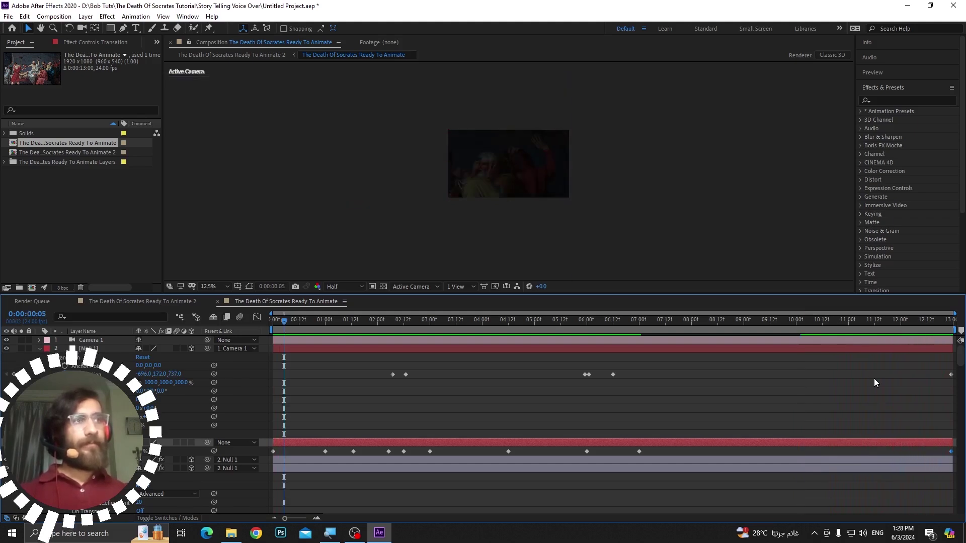
key("space")
left_click_drag(784, 323, 659, 322)
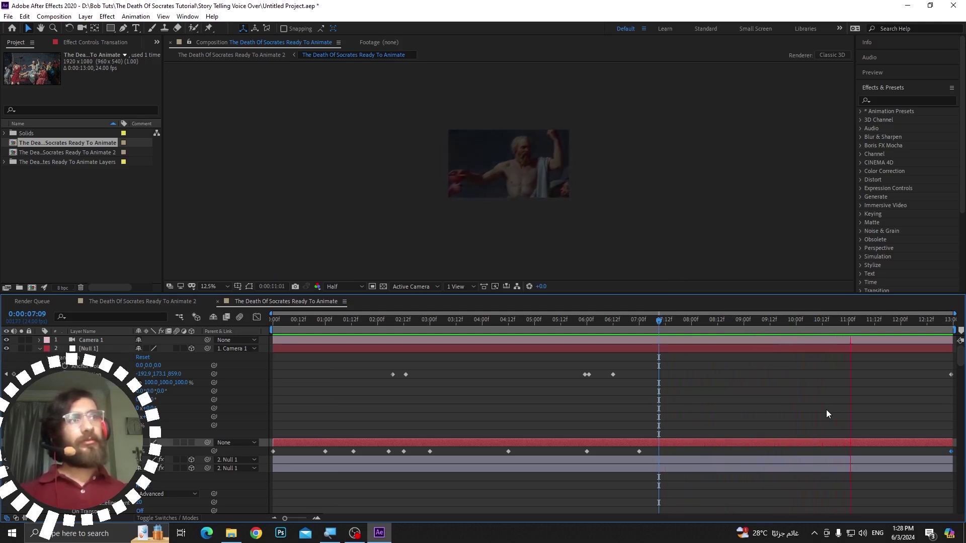
key("space")
scroll(826, 410, "down", 5)
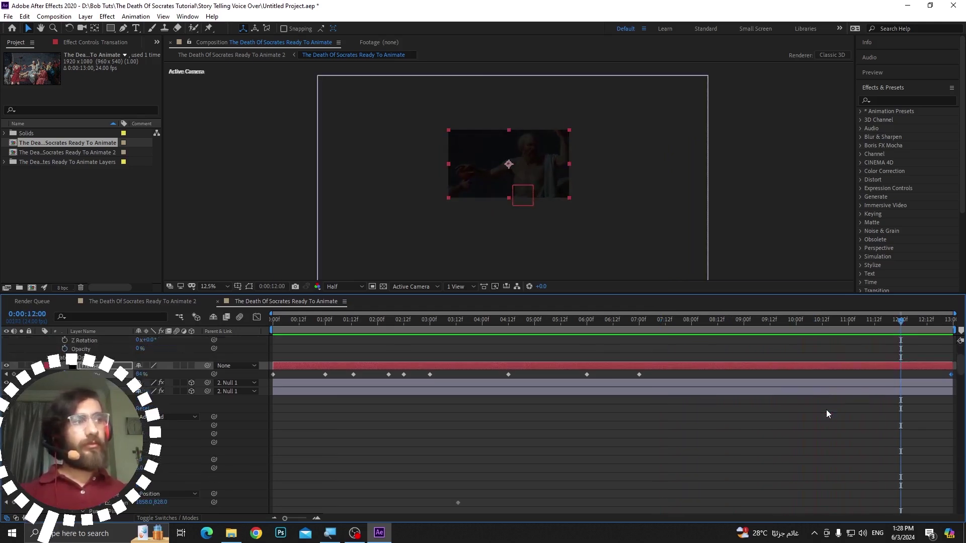
scroll(827, 410, "up", 5)
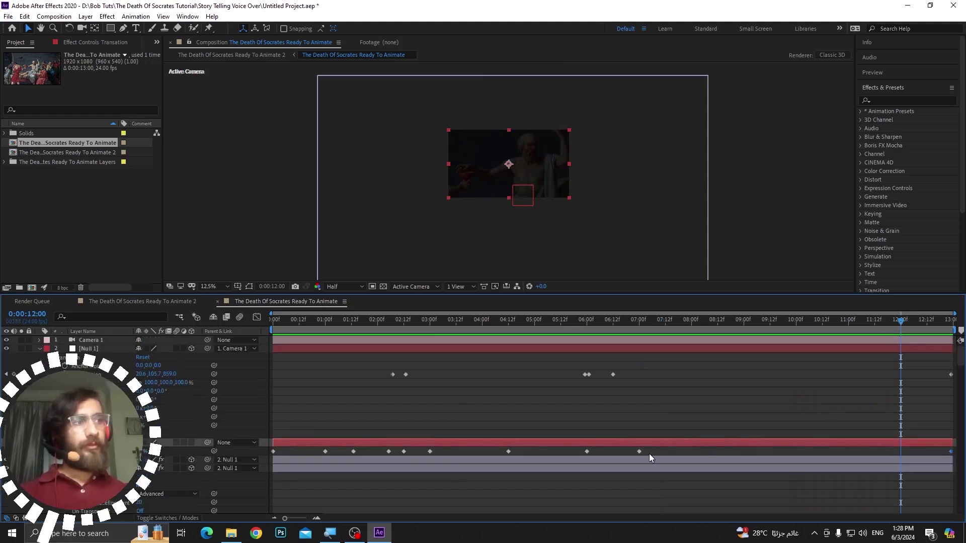
Step: Try delaying the black transition layer's 0:00:07:00 opacity keyframe past the 8-second mark, preview the fade, and undo the move
left_click_drag(640, 451, 726, 452)
left_click_drag(682, 318, 582, 324)
key("space")
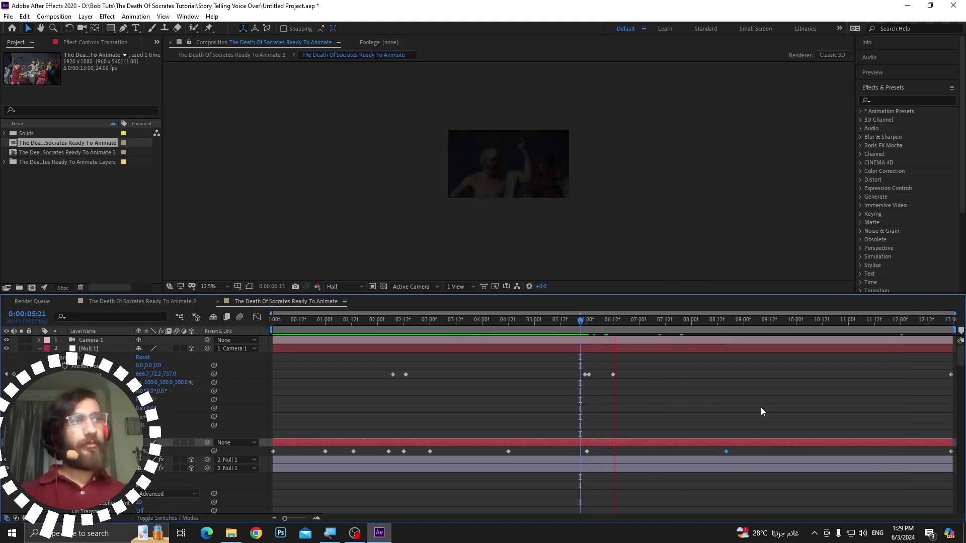
key("space")
key("ctrl+z")
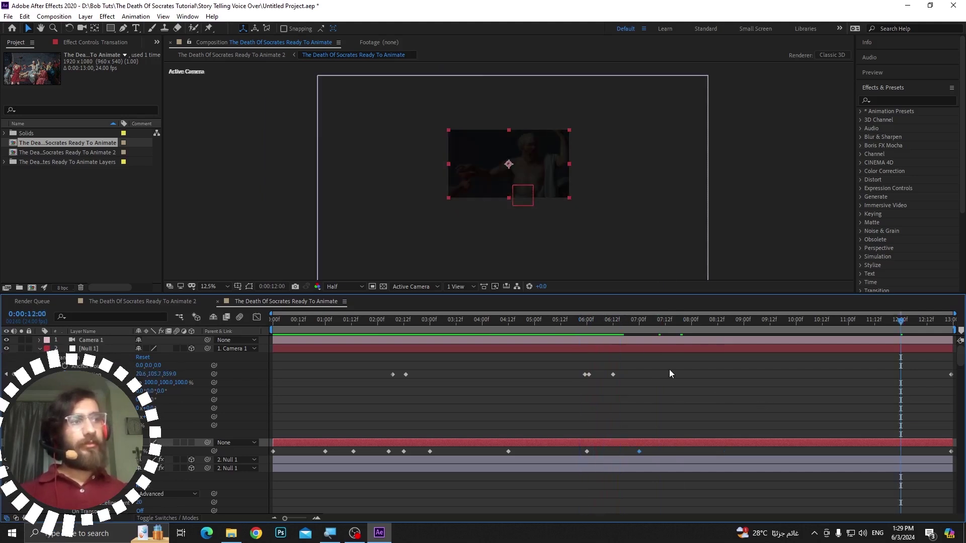
Step: Duplicate the black transition layer's 0:00:07:00 opacity keyframe at 0:00:08:00 so the closing fade starts there, and preview it
left_click_drag(631, 322, 692, 339)
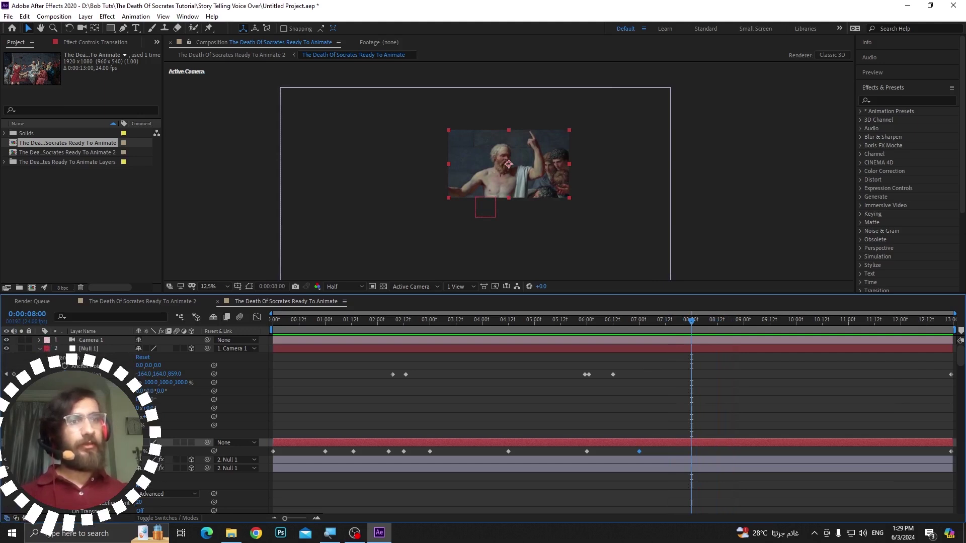
key("space")
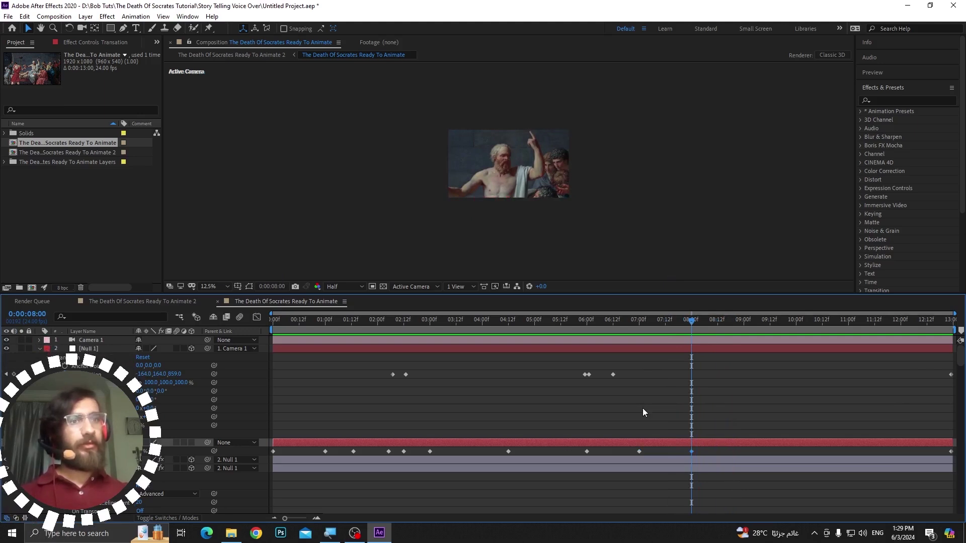